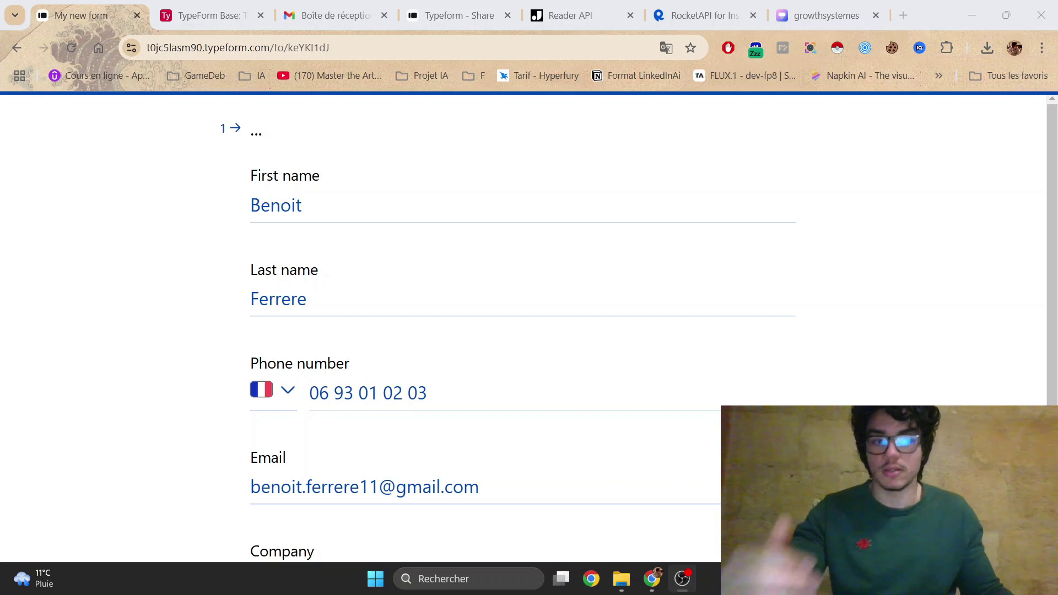
# - Review the prefilled contact details and website answer in the Typeform form, and submit the form
pyautogui.scroll(-2, 524, 330)
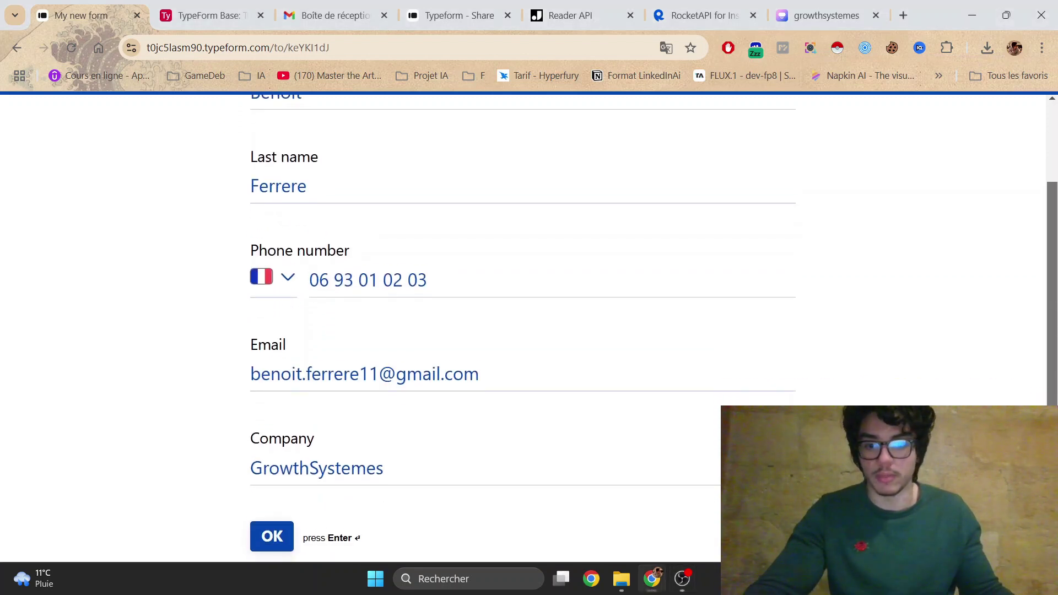
pyautogui.scroll(2, 1015, 354)
pyautogui.scroll(-3, 504, 436)
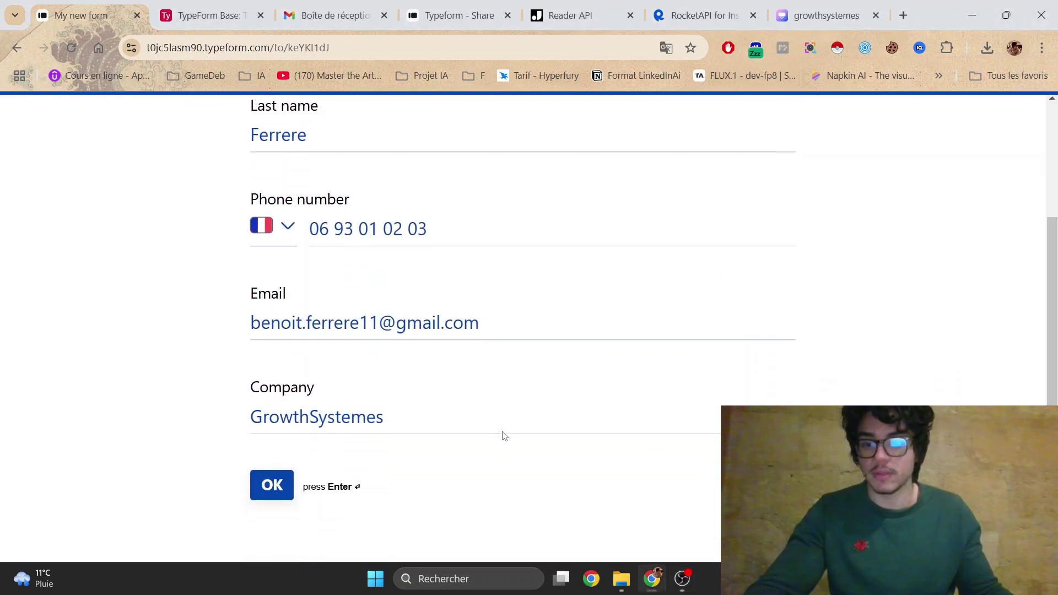
pyautogui.click(274, 485)
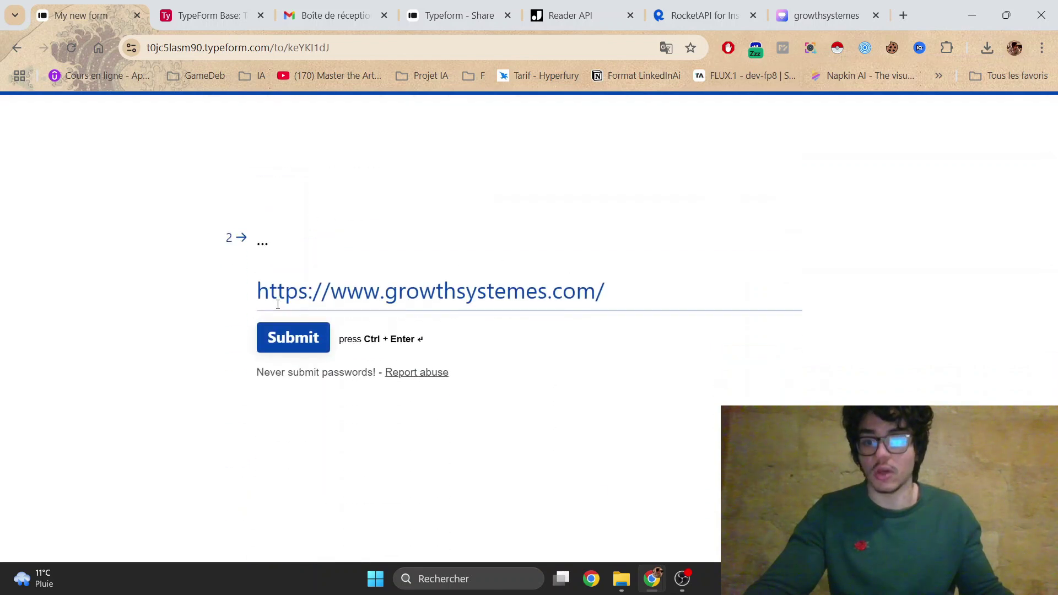
pyautogui.moveTo(259, 304); pyautogui.dragTo(668, 306)
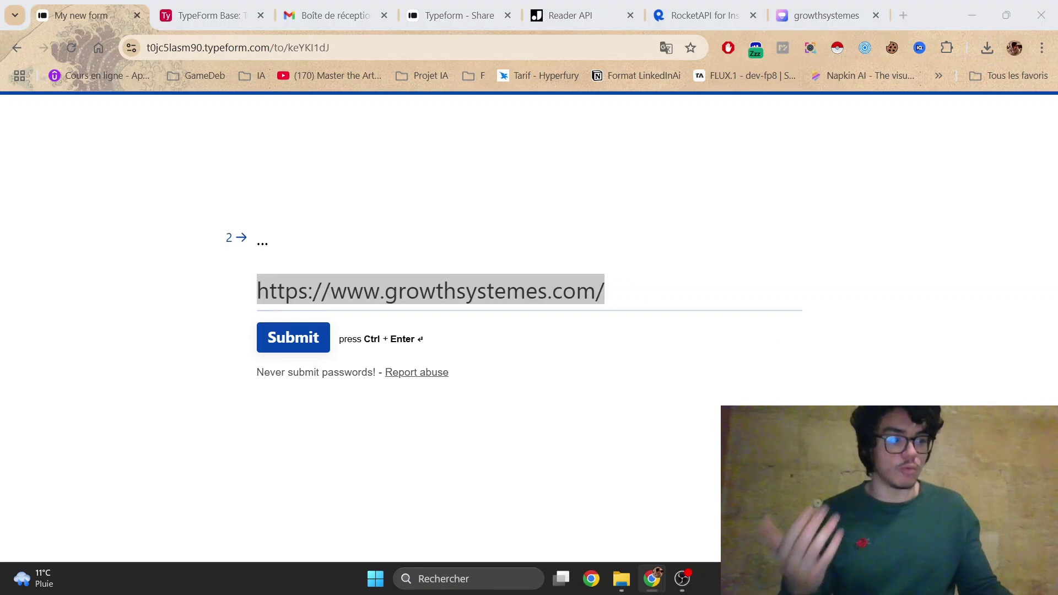
pyautogui.click(302, 337)
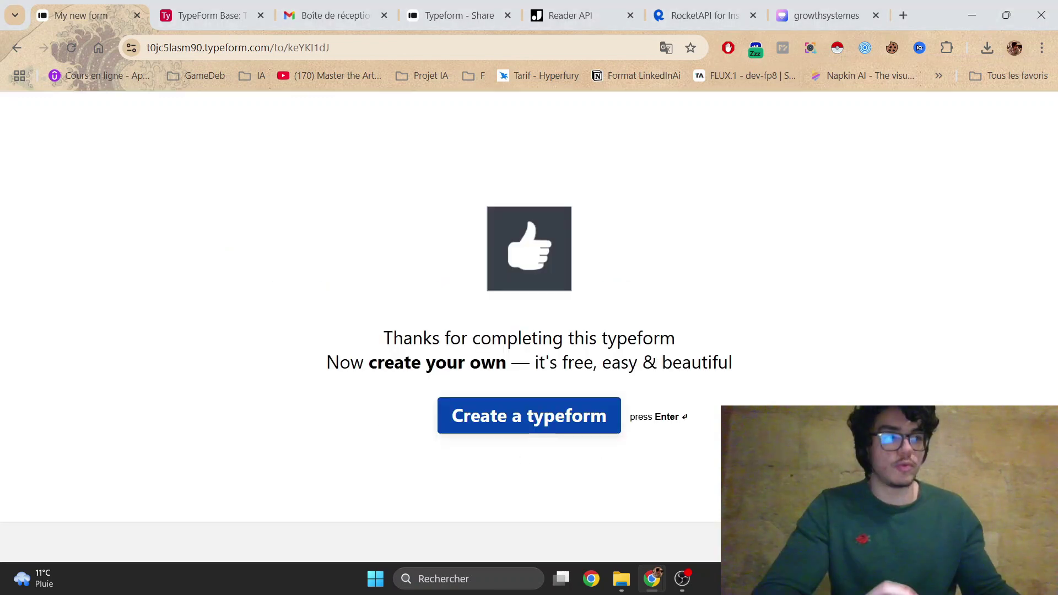
# - Switch to the TypeForm Base table in Airtable, examine the lead's phone, status and URL fields, and view the linked LinkedIn profile
pyautogui.hotkey('alt', 'Tab')
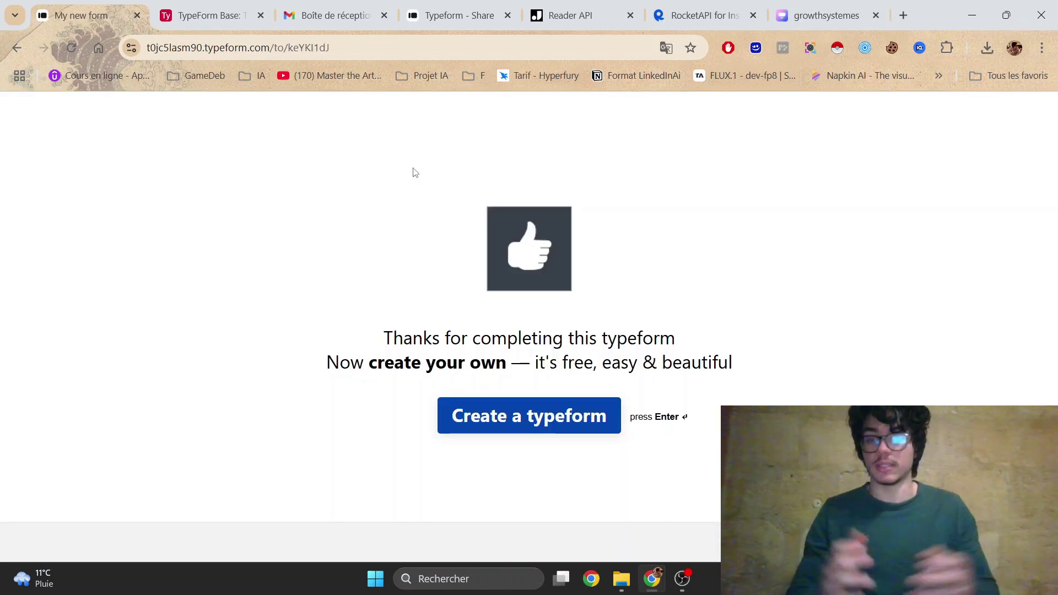
pyautogui.hotkey('ctrl', 'Tab')
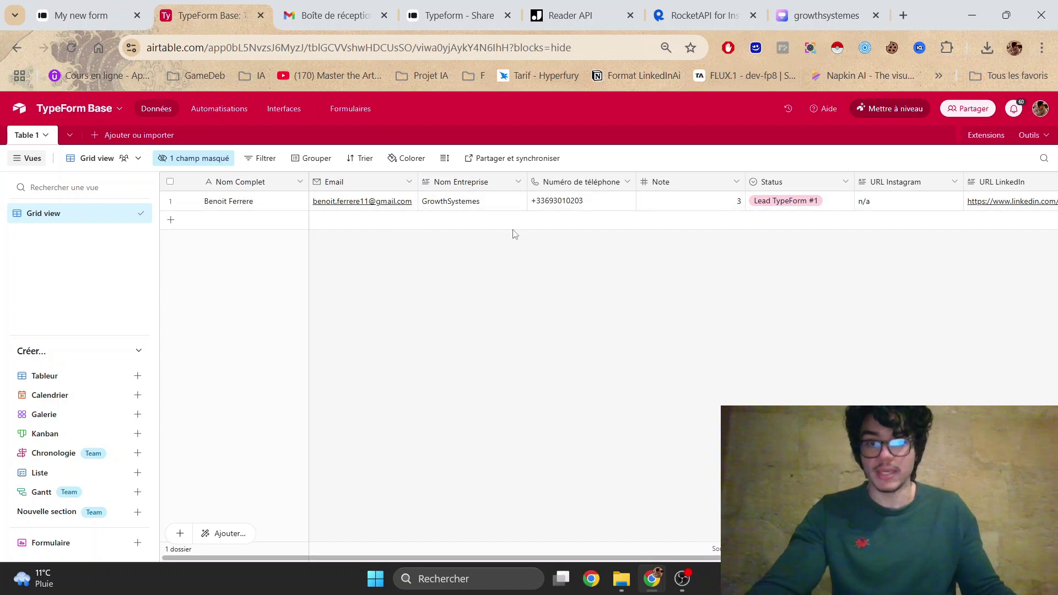
pyautogui.click(616, 206)
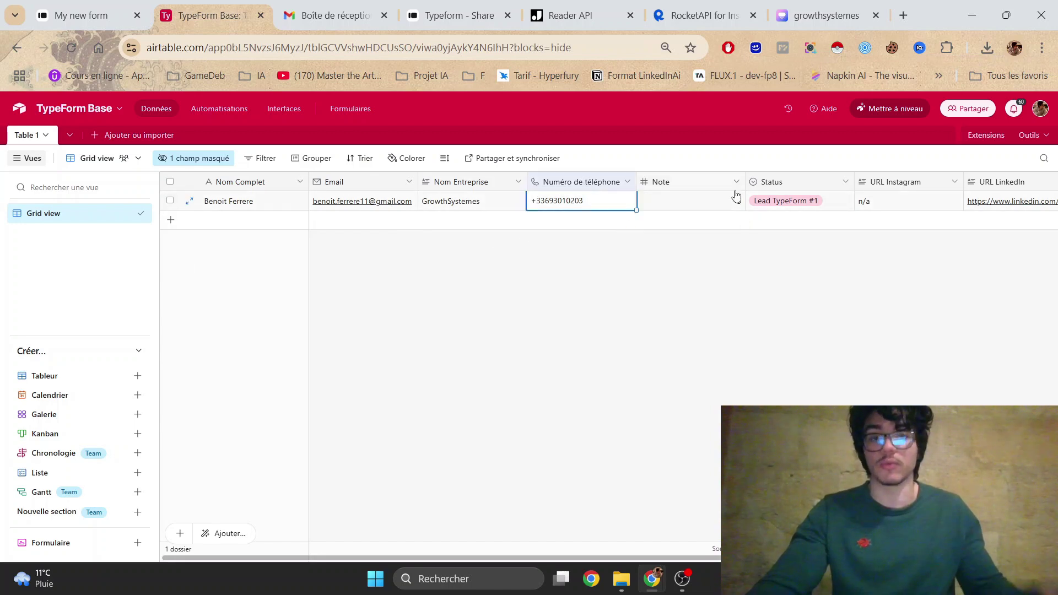
pyautogui.hscroll(4, 725, 214)
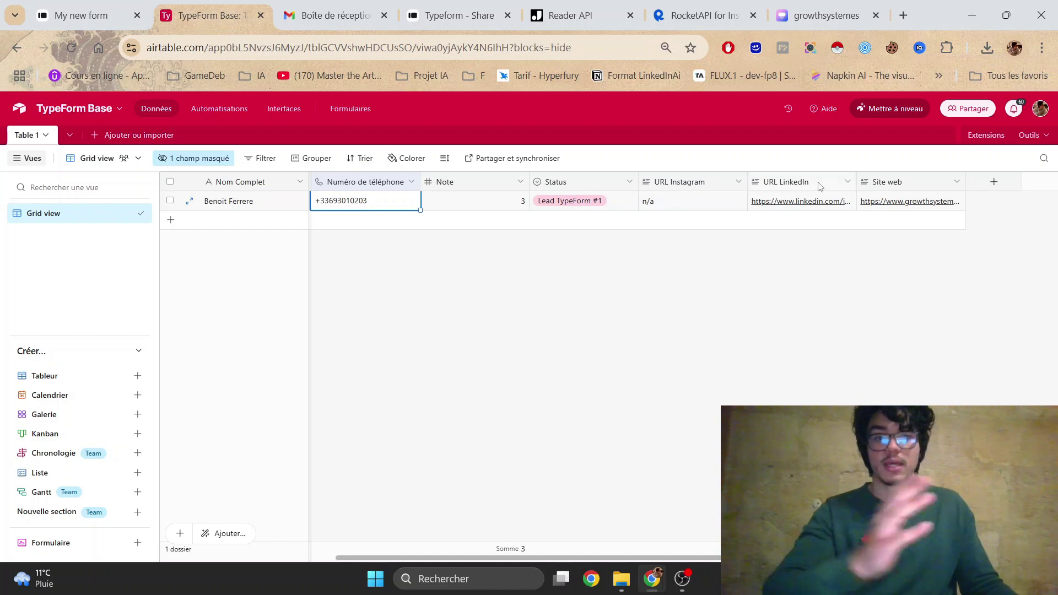
pyautogui.click(820, 202)
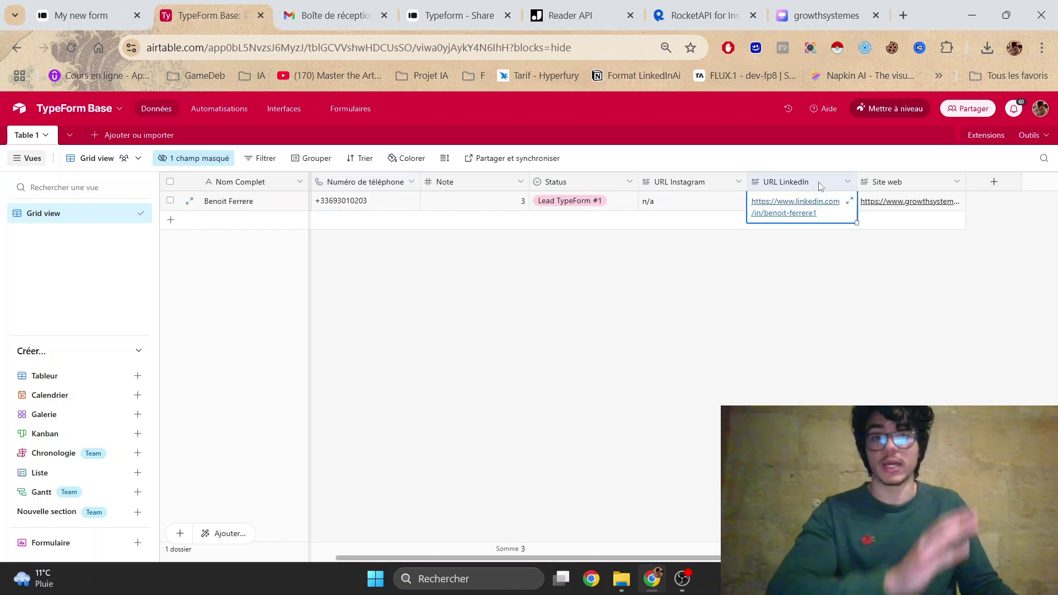
pyautogui.click(814, 214)
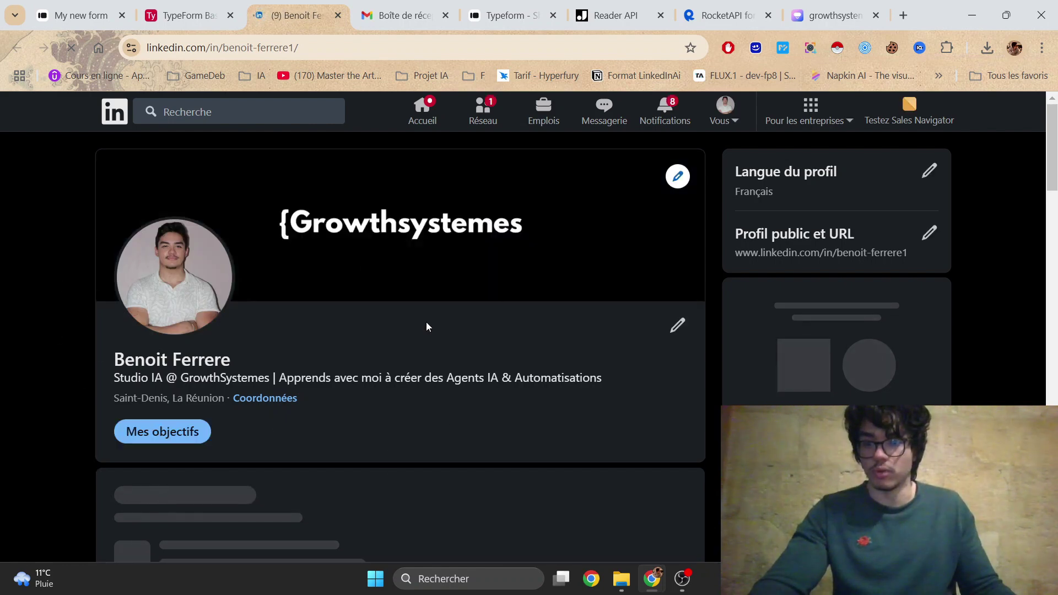
pyautogui.click(190, 15)
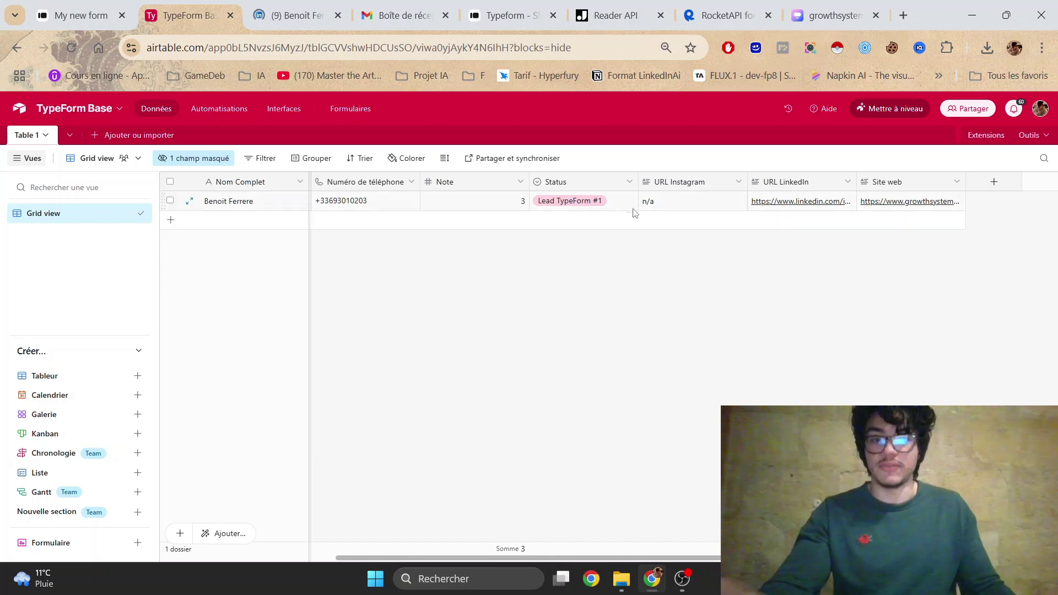
pyautogui.click(614, 209)
pyautogui.click(614, 210)
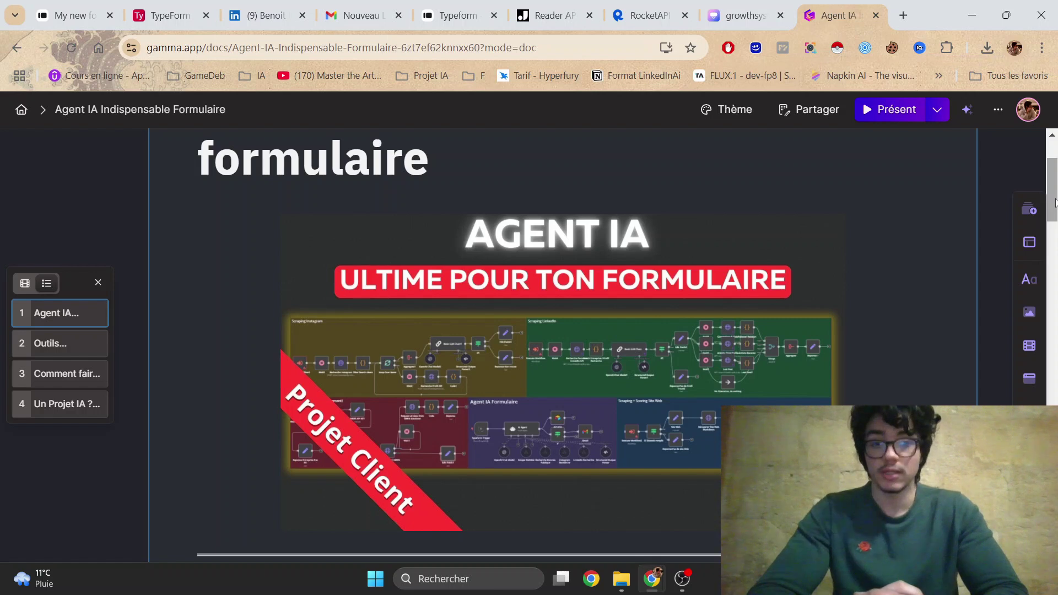
# - Read through the Gamma document on the form AI agent, covering the workflow image, community link, required tools and scraping APIs
pyautogui.scroll(-3, 1055, 202)
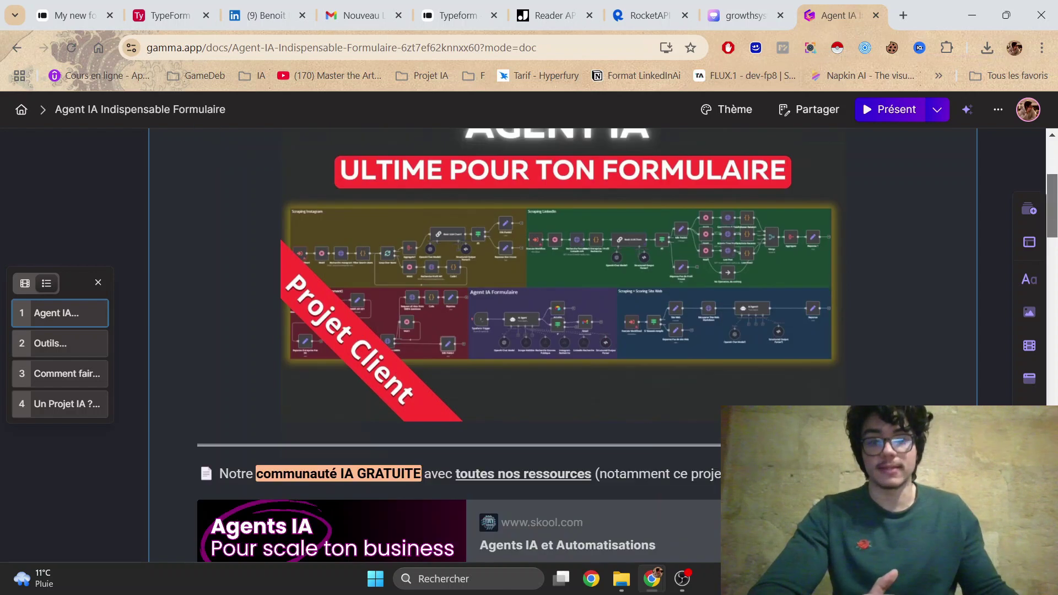
pyautogui.scroll(2, 1054, 203)
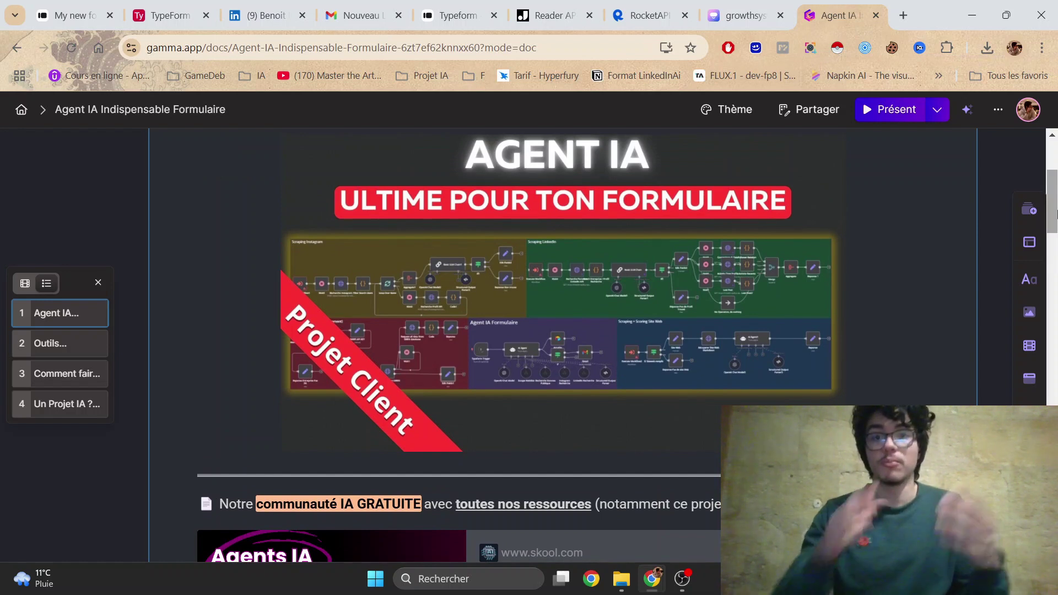
pyautogui.scroll(2, 1043, 210)
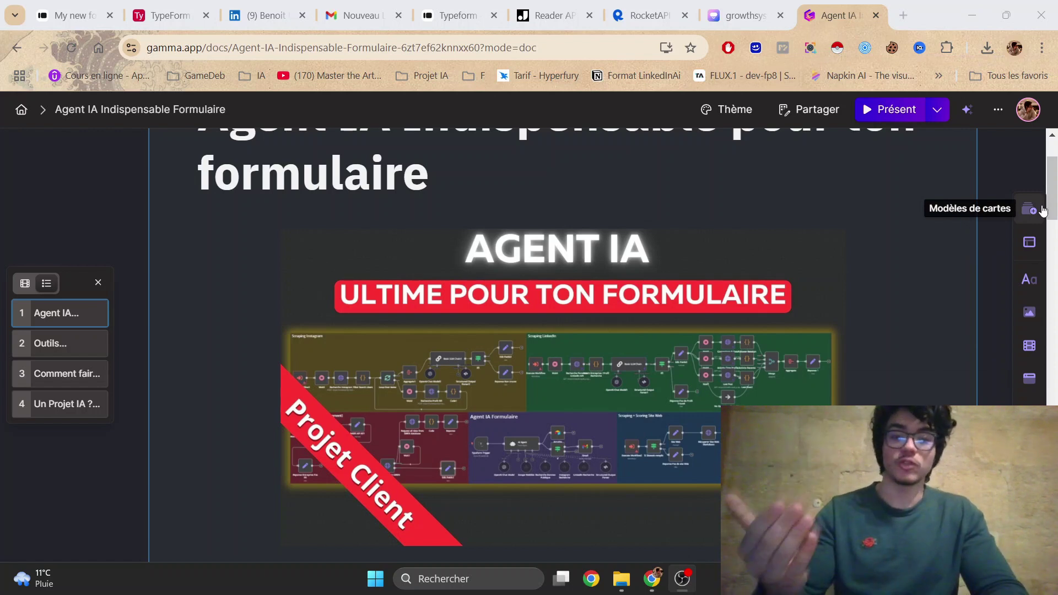
pyautogui.scroll(-5, 1043, 210)
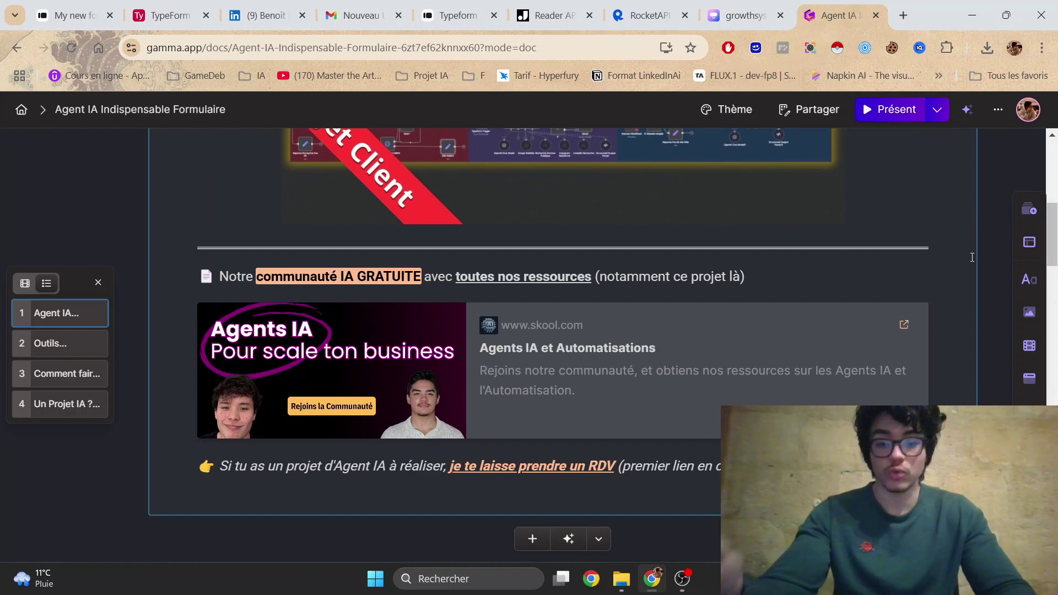
pyautogui.scroll(-1, 972, 257)
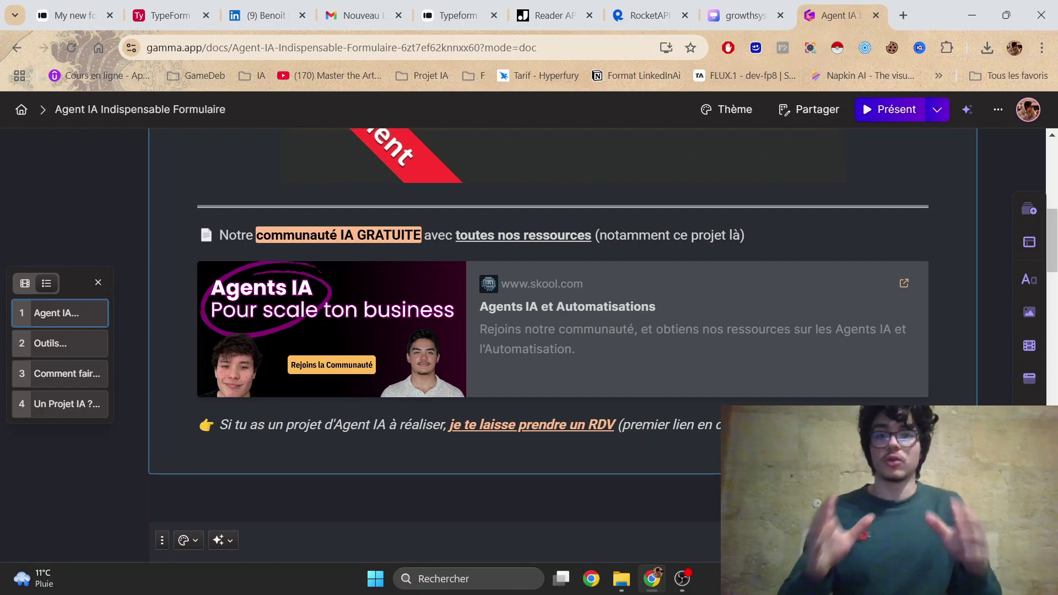
pyautogui.scroll(-6, 895, 278)
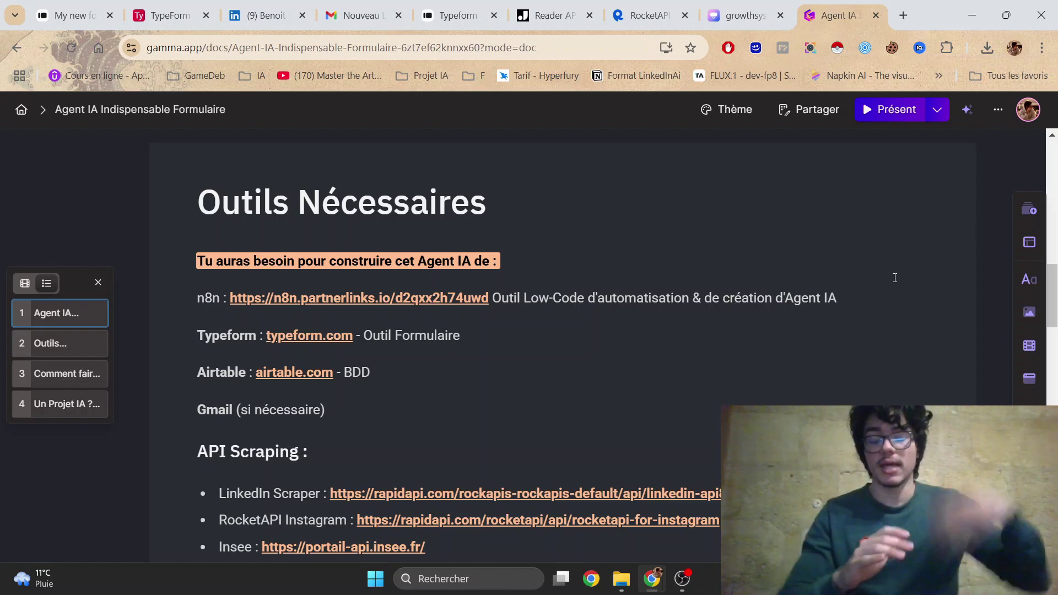
pyautogui.scroll(-3, 825, 286)
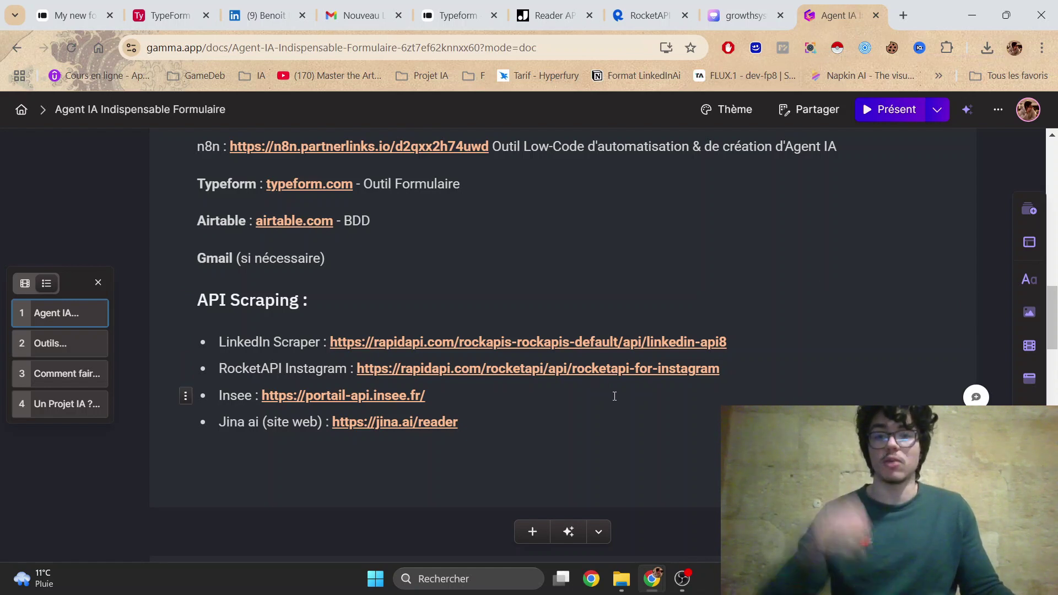
pyautogui.scroll(3, 895, 277)
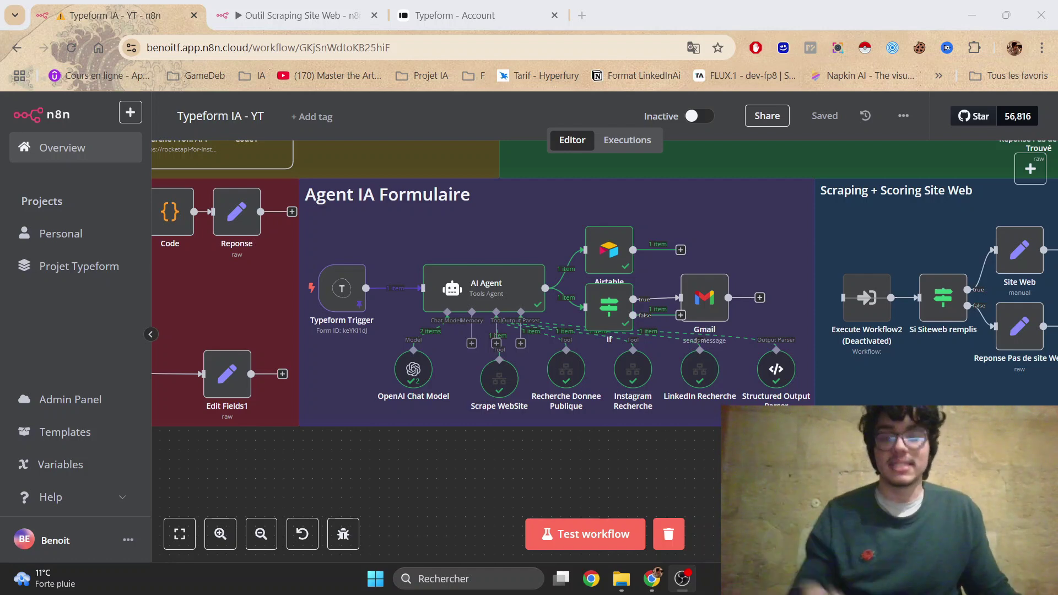
# - Open the Typeform Trigger node in the n8n workflow, and go to Personal tokens in the Typeform account settings
pyautogui.doubleClick(348, 299)
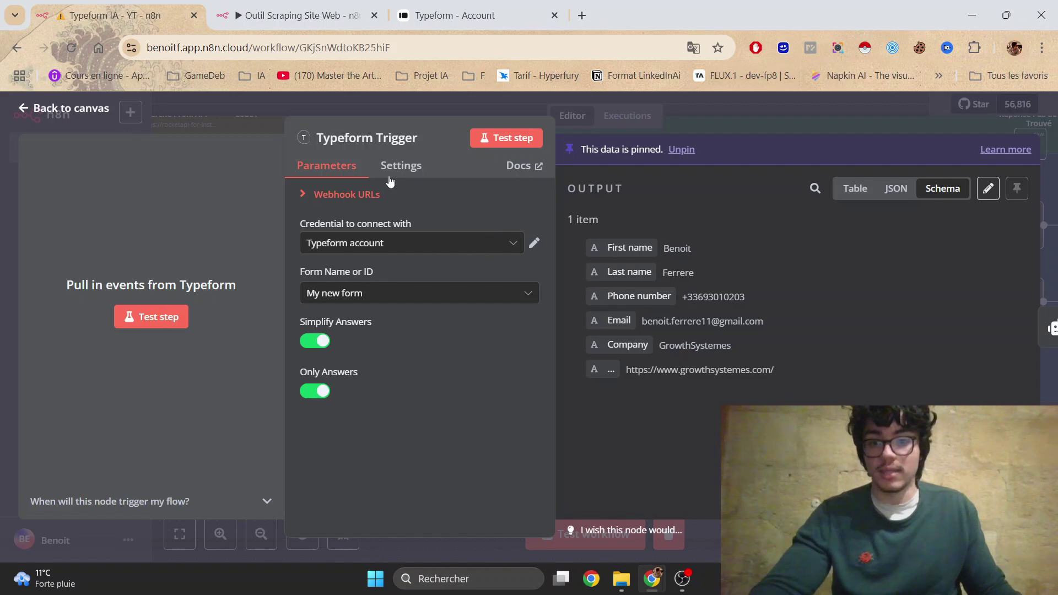
pyautogui.click(465, 8)
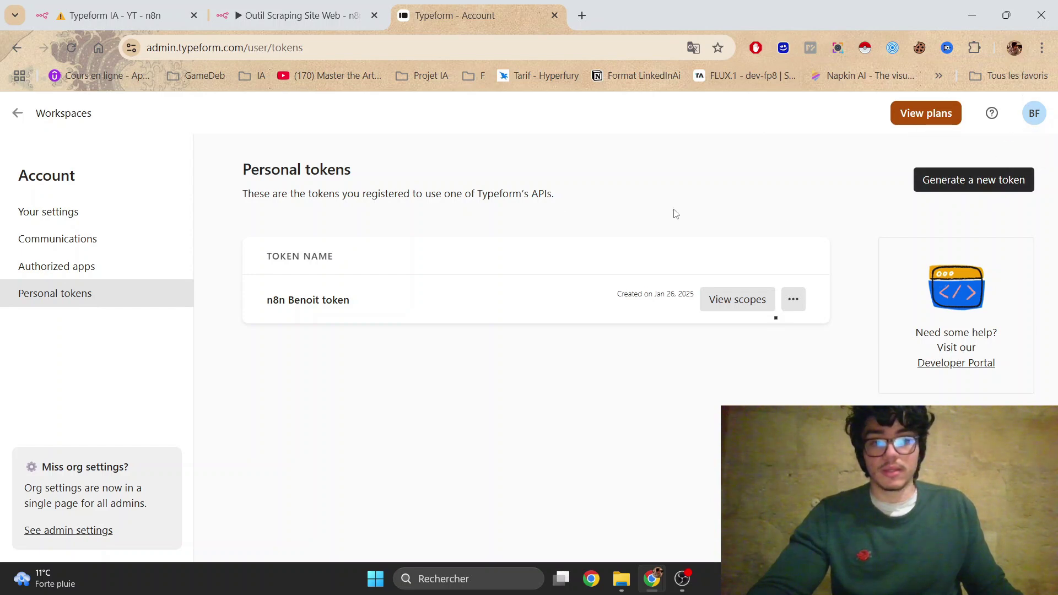
pyautogui.click(1035, 113)
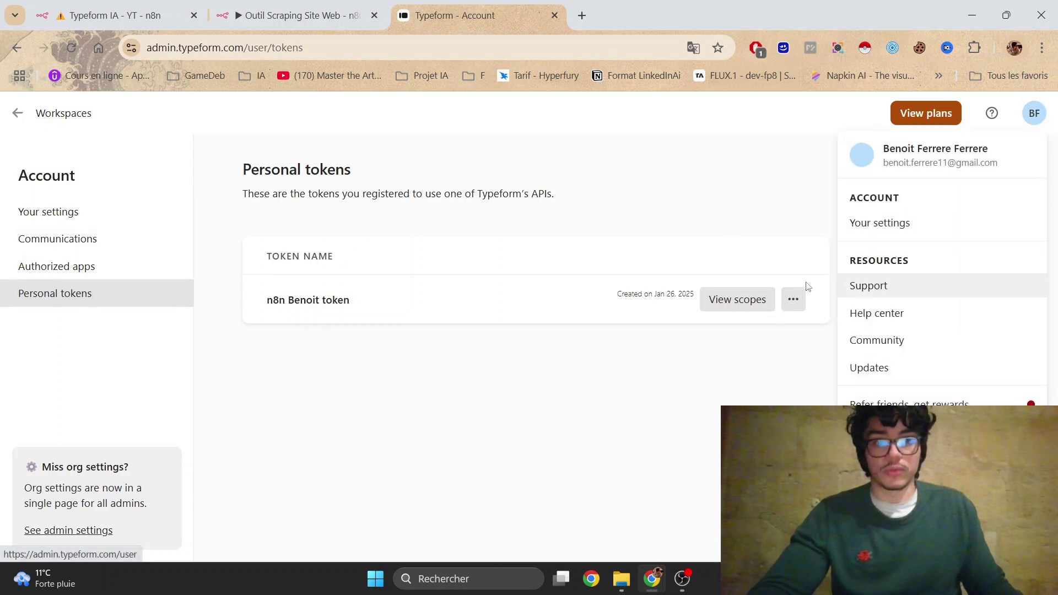
pyautogui.click(873, 233)
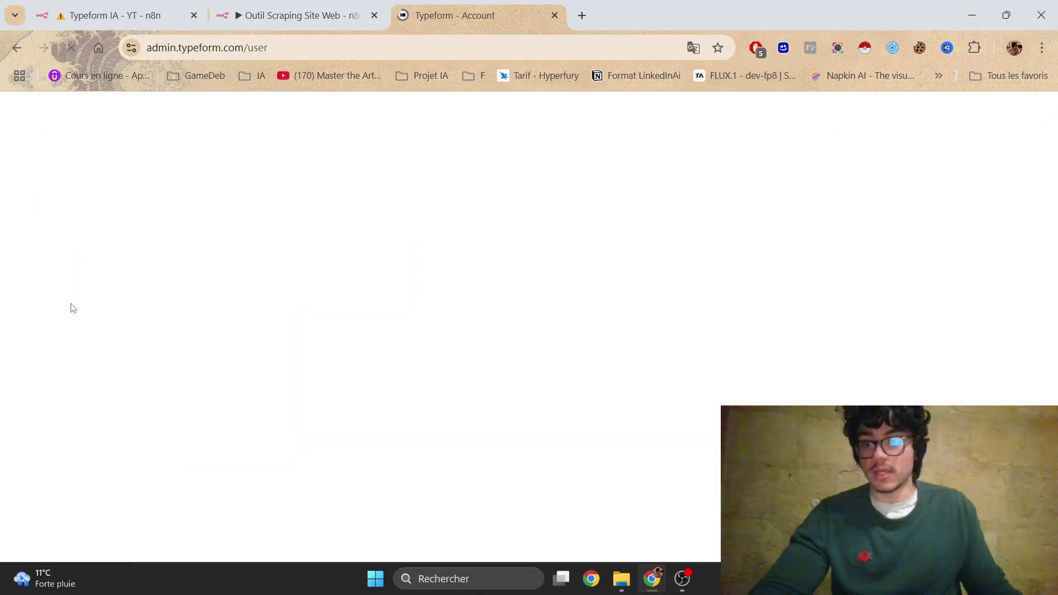
pyautogui.click(74, 304)
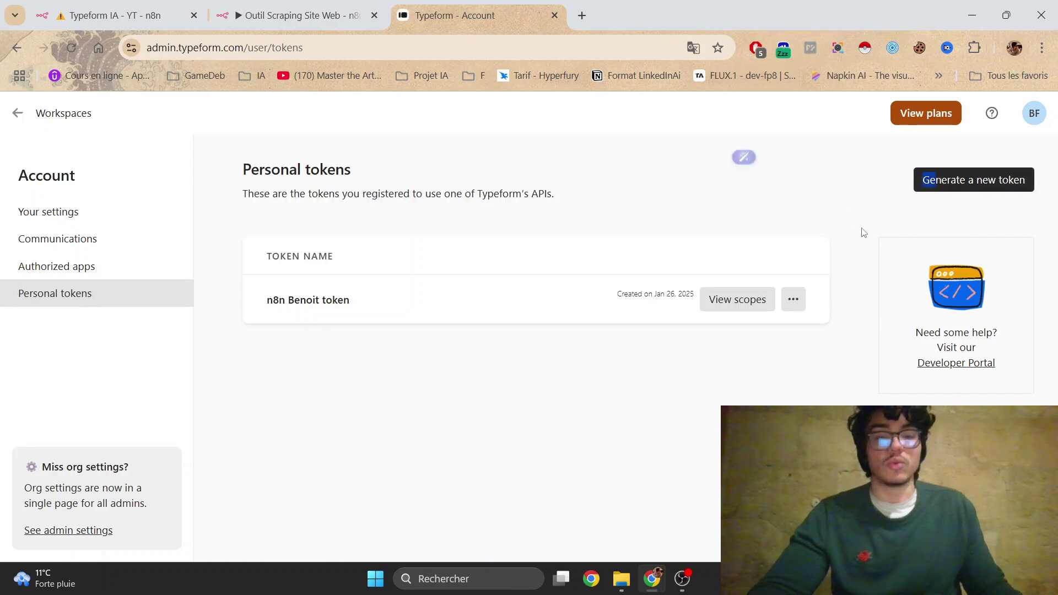
# - Back in n8n, select the Typeform account credential and the form My new form for the Typeform Trigger, and return to the canvas
pyautogui.click(93, 4)
pyautogui.click(420, 245)
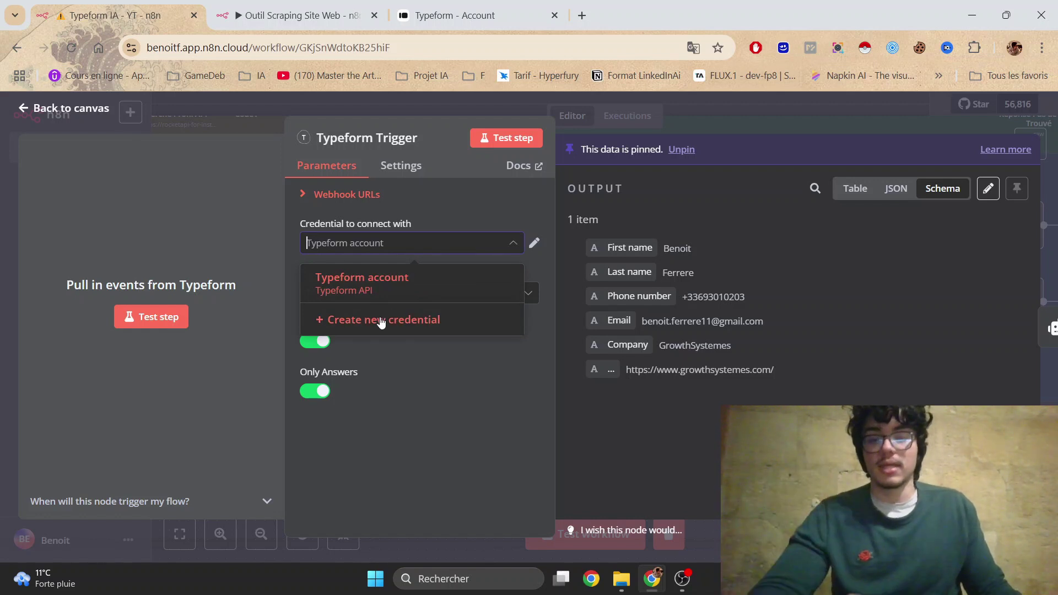
pyautogui.click(375, 282)
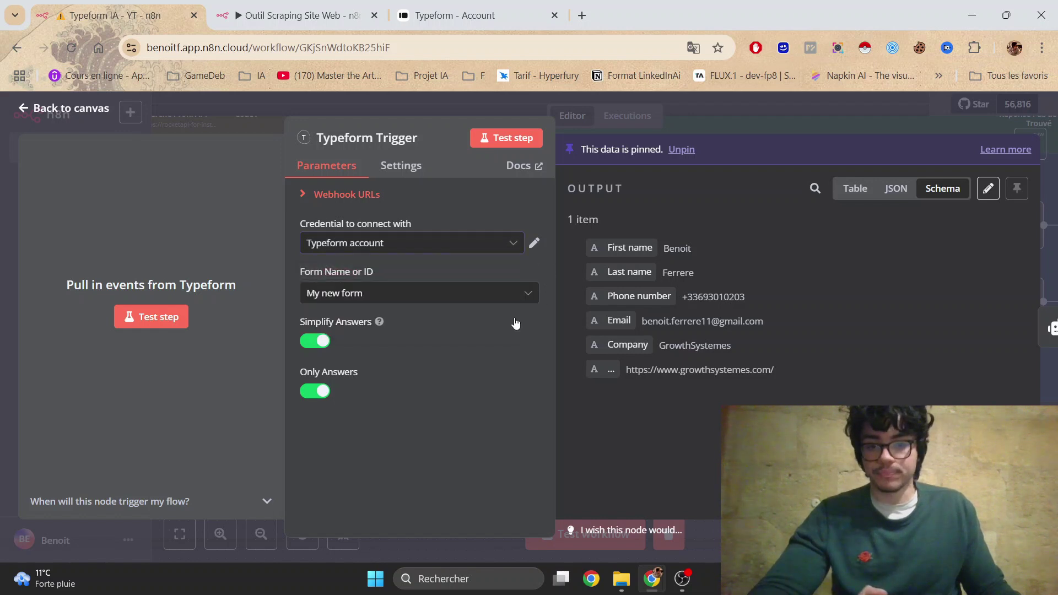
pyautogui.click(312, 296)
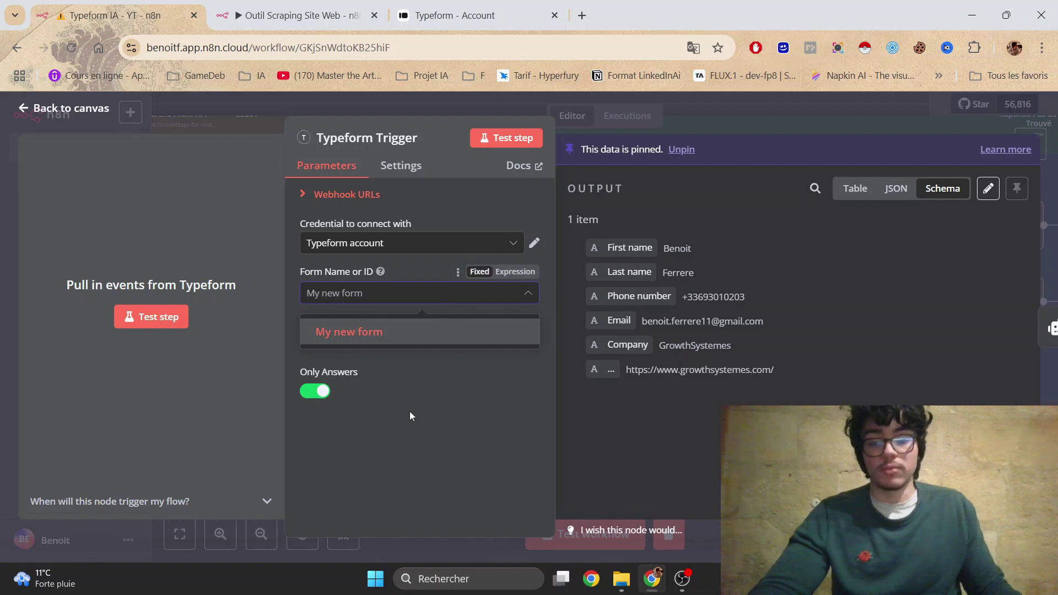
pyautogui.click(417, 331)
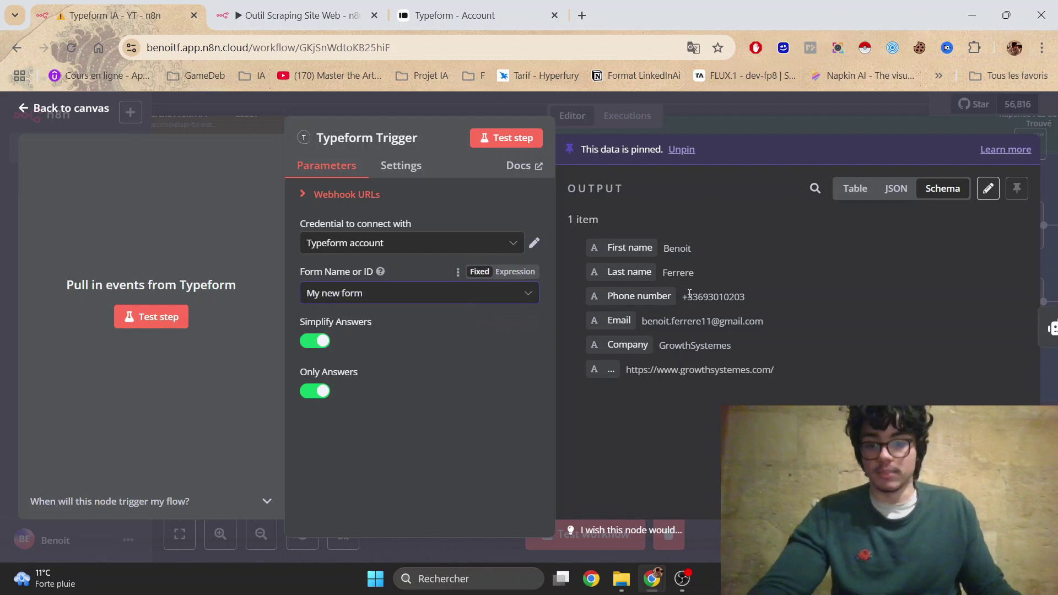
pyautogui.click(763, 119)
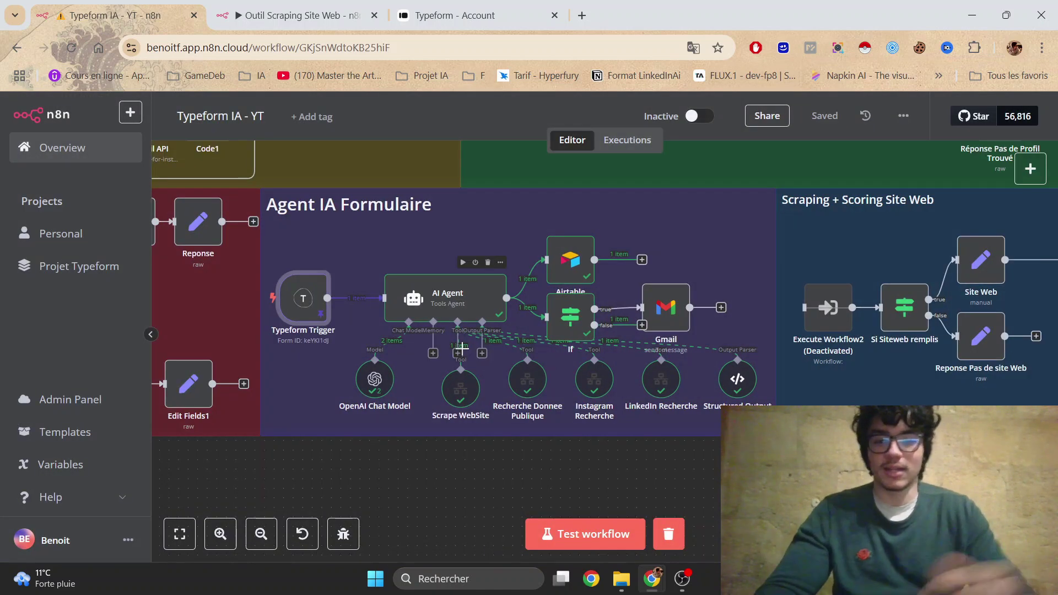
# - Open the AI Agent node's prompt text in the expanded editor and read its objectives and the inserted form response fields
pyautogui.click(475, 310)
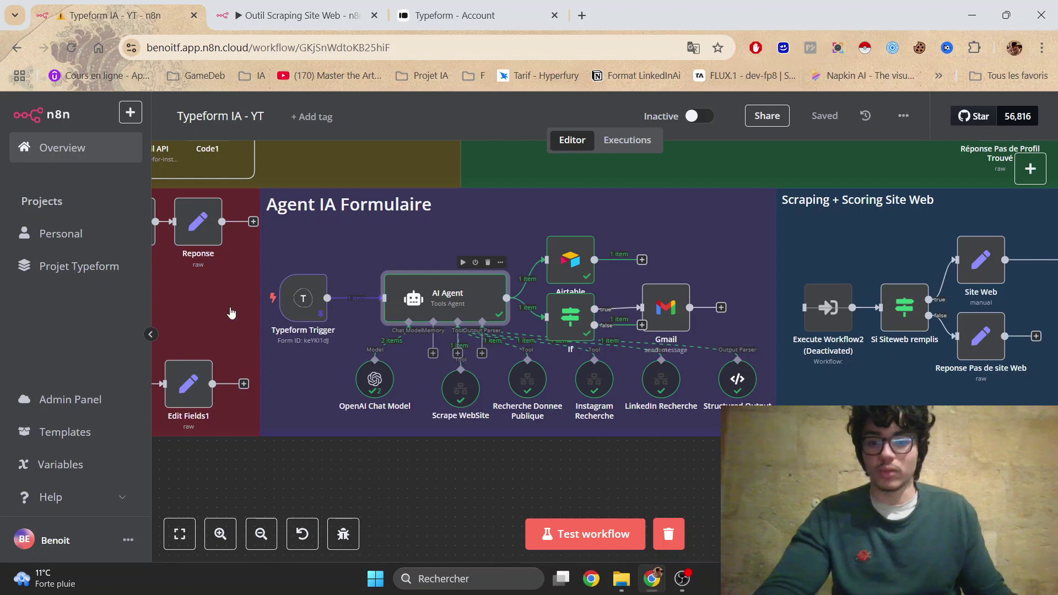
pyautogui.press('Return')
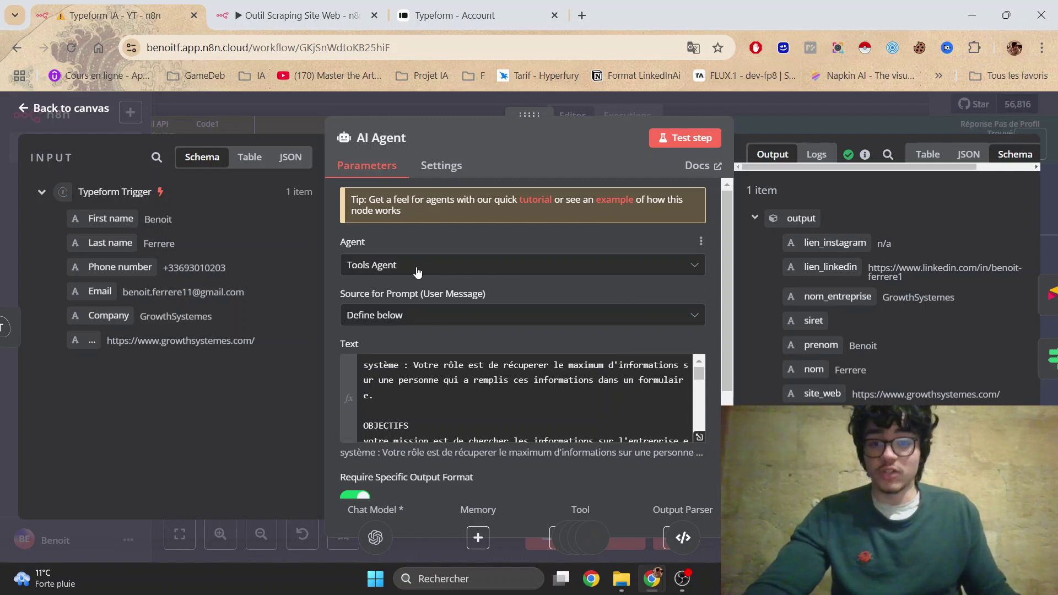
pyautogui.click(699, 438)
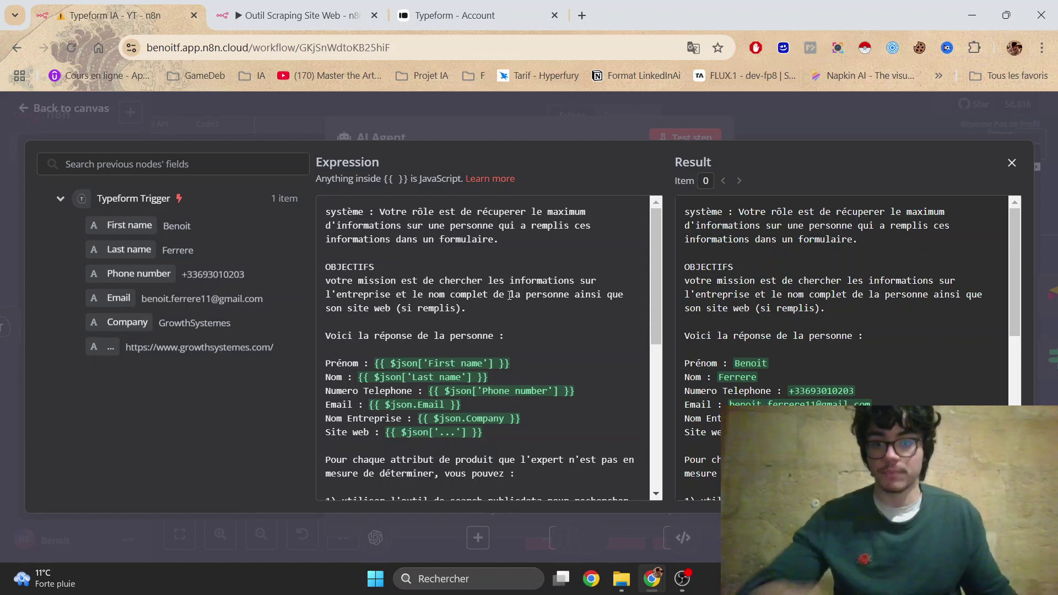
pyautogui.moveTo(391, 281); pyautogui.dragTo(538, 280)
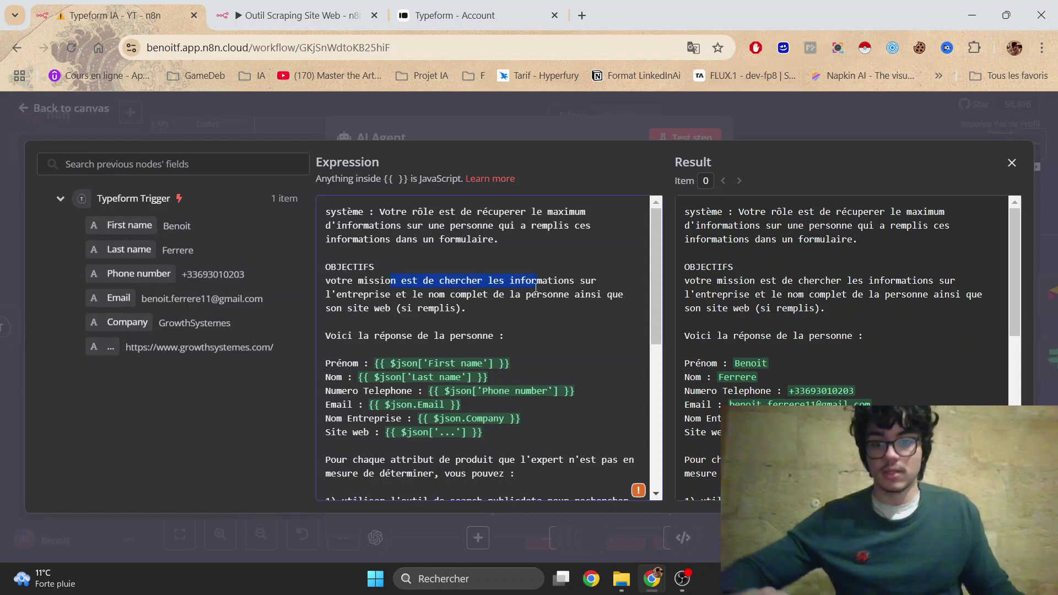
pyautogui.click(414, 292)
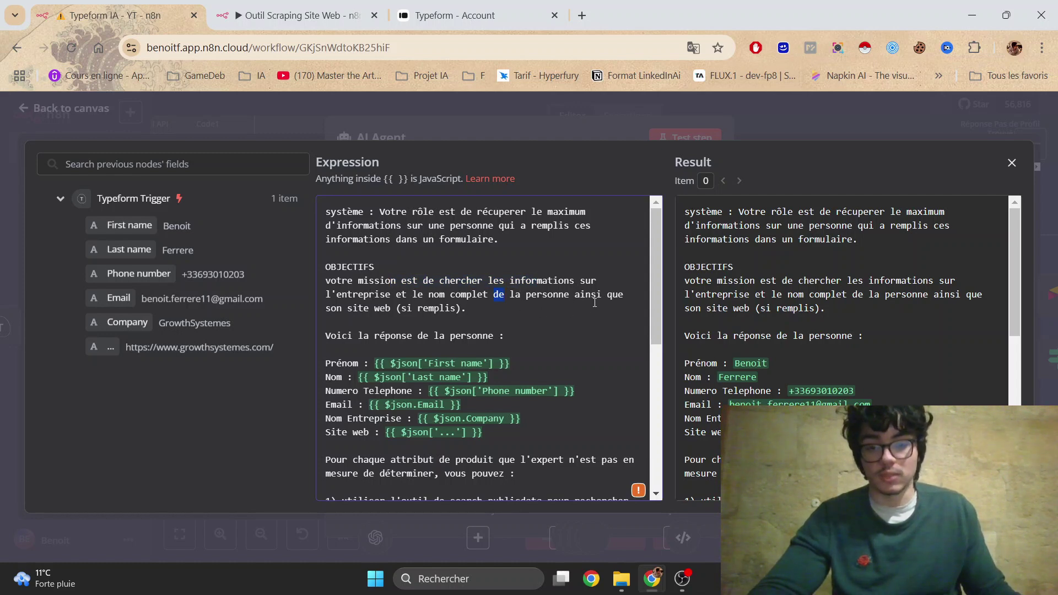
pyautogui.scroll(-2, 395, 283)
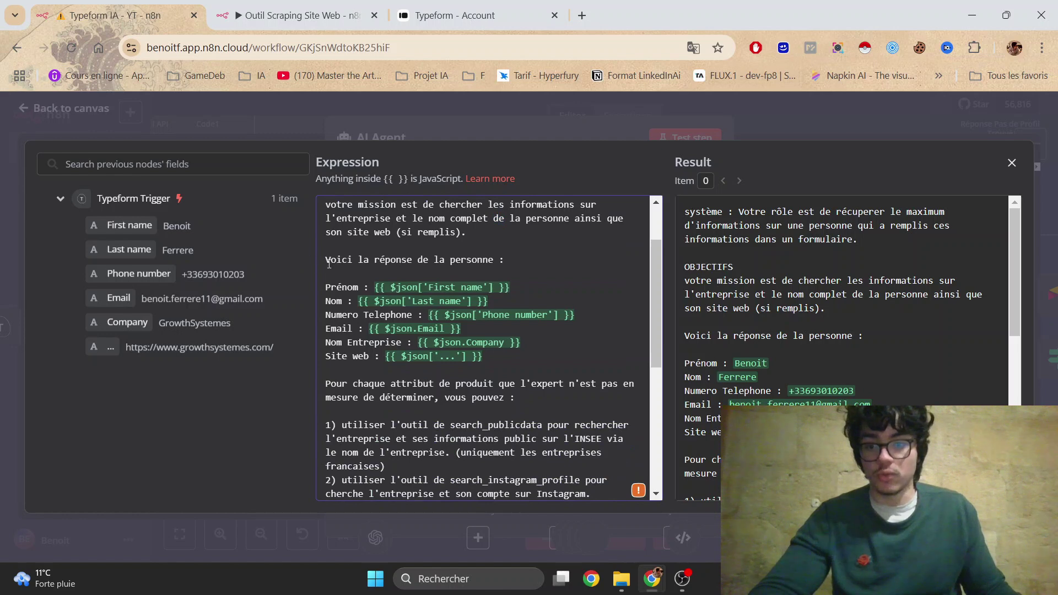
pyautogui.moveTo(536, 358); pyautogui.dragTo(338, 260)
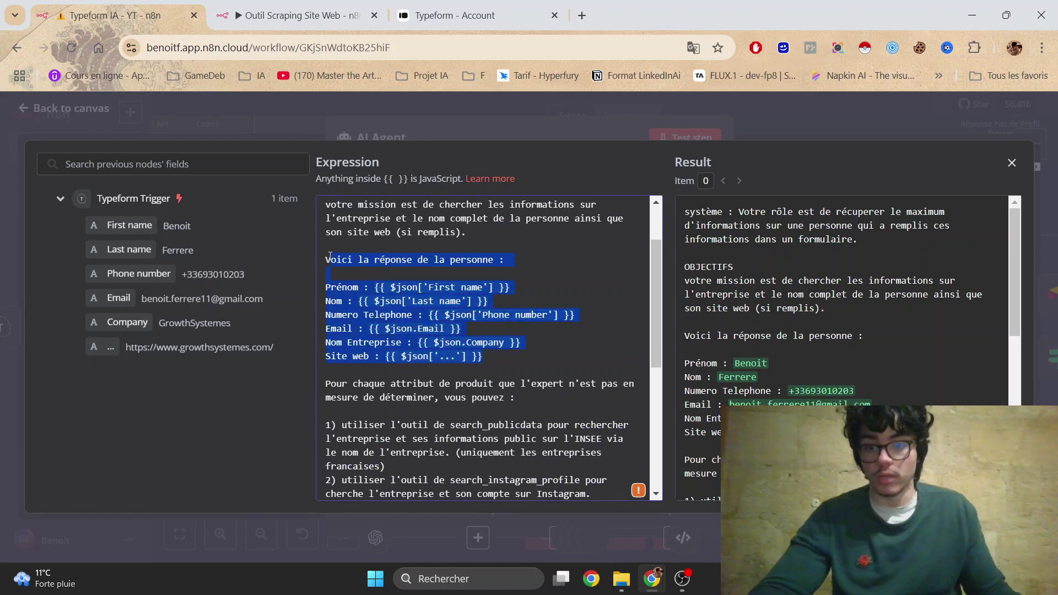
# - Read the prompt's numbered tool instructions, attributes to extract and CONTRAINTES section, and return to the workflow canvas
pyautogui.moveTo(655, 299); pyautogui.dragTo(663, 367)
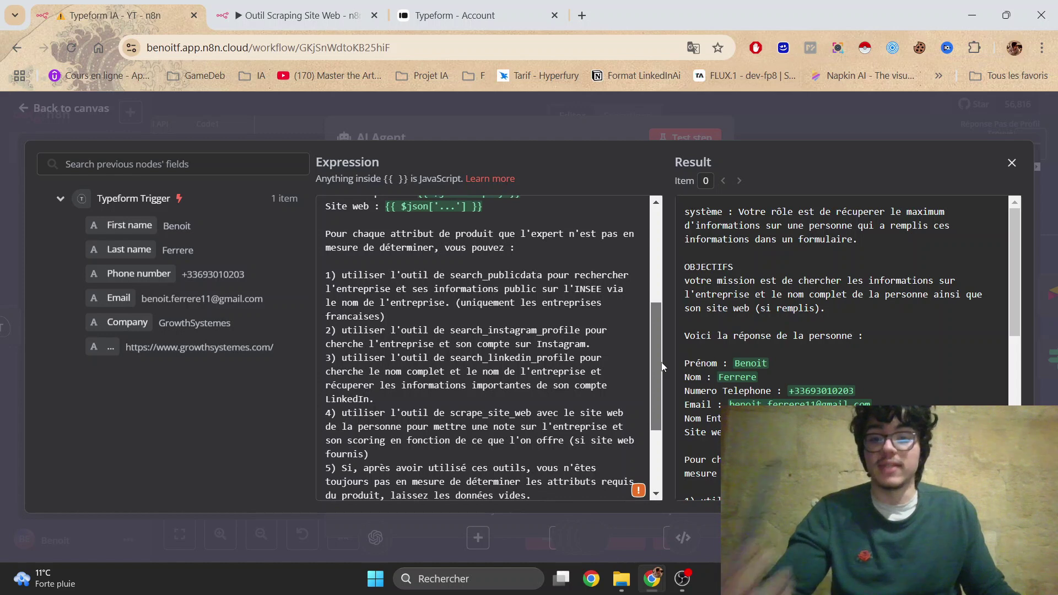
pyautogui.moveTo(663, 366); pyautogui.dragTo(663, 380)
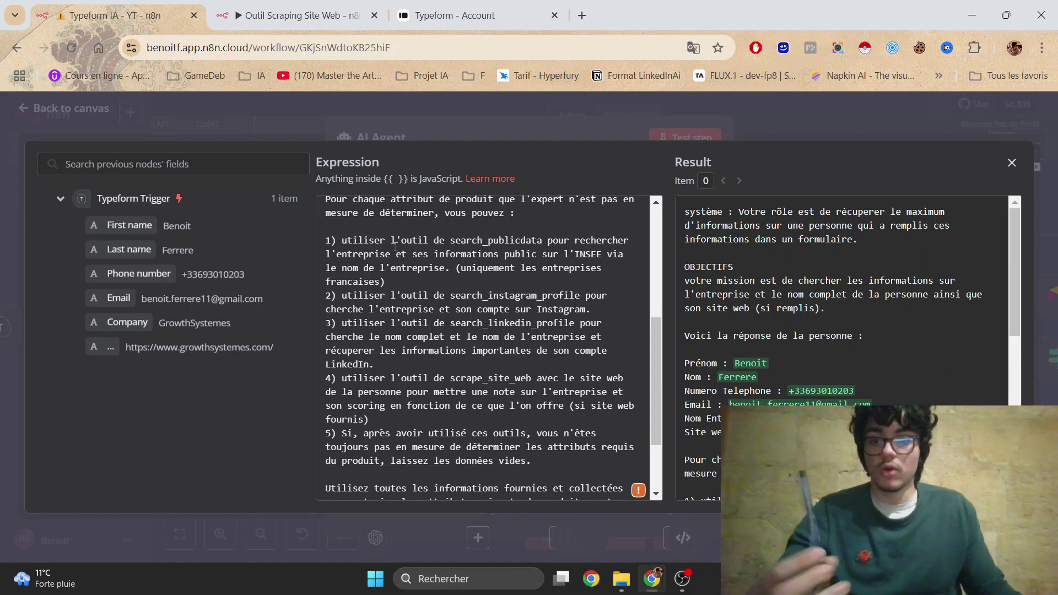
pyautogui.moveTo(375, 241); pyautogui.dragTo(538, 258)
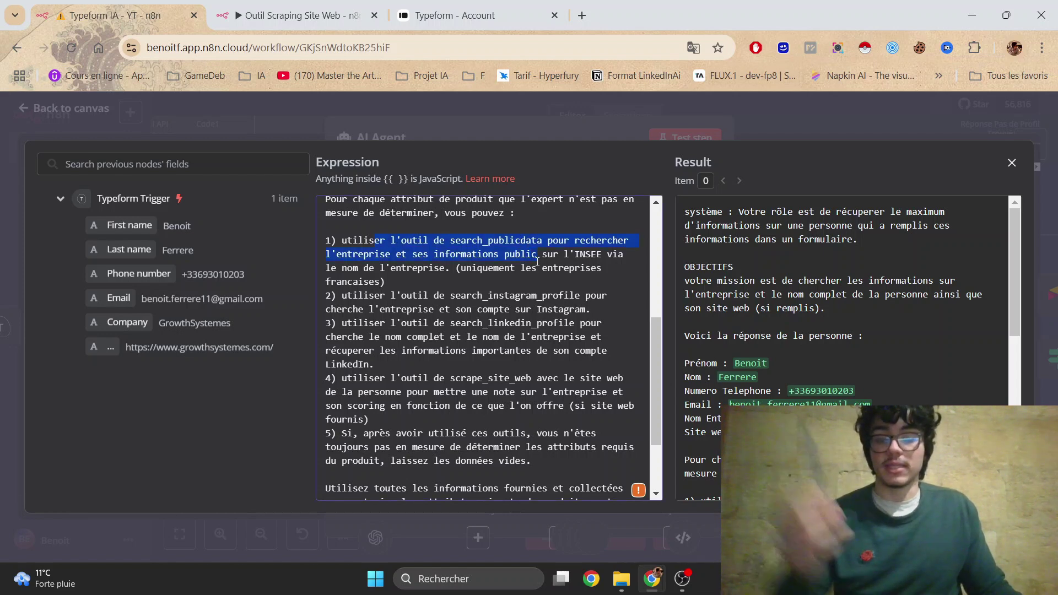
pyautogui.scroll(-2, 451, 234)
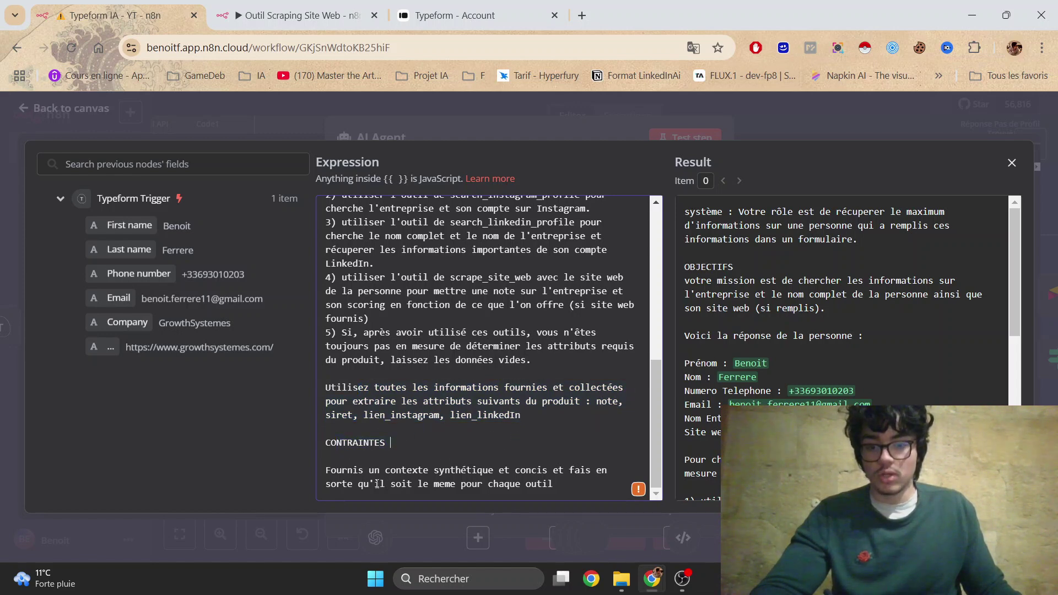
pyautogui.click(559, 482)
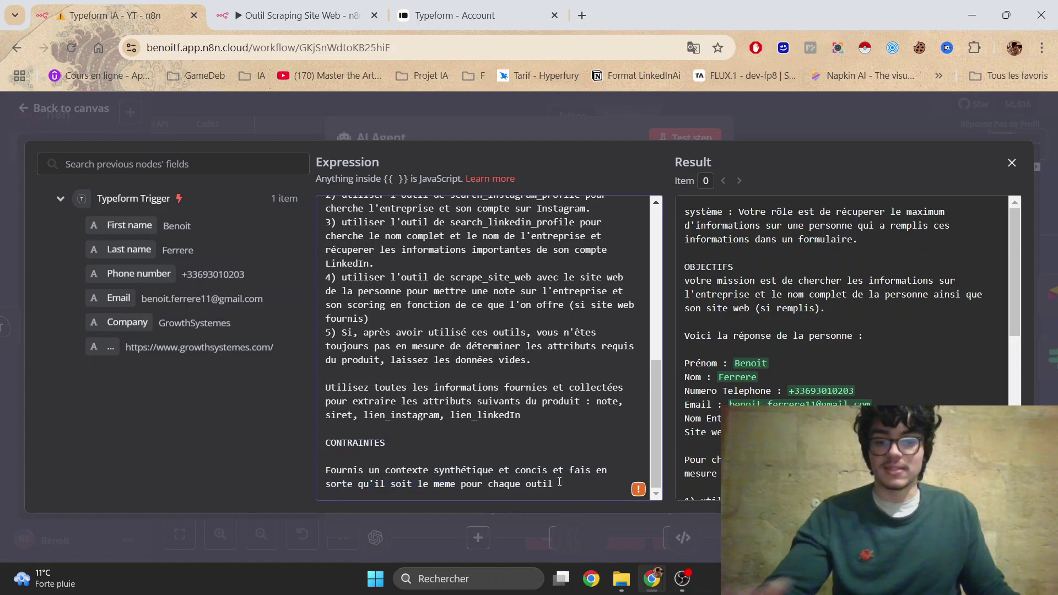
pyautogui.click(806, 116)
pyautogui.click(809, 119)
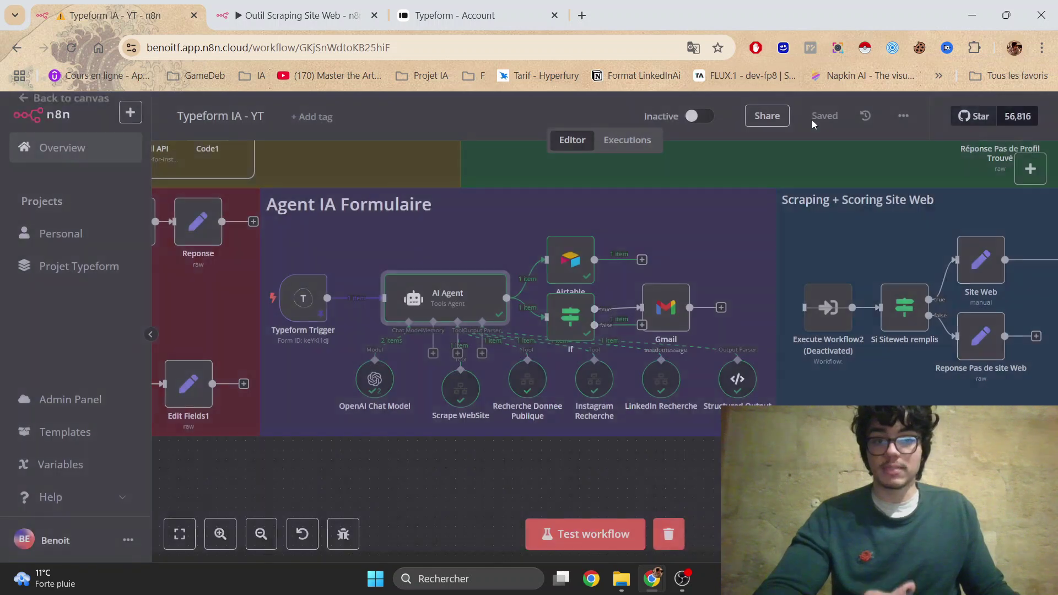
# - Select the Scrape WebSite tool node under the AI Agent and save the Typeform IA - YT workflow
pyautogui.moveTo(462, 398); pyautogui.dragTo(462, 389)
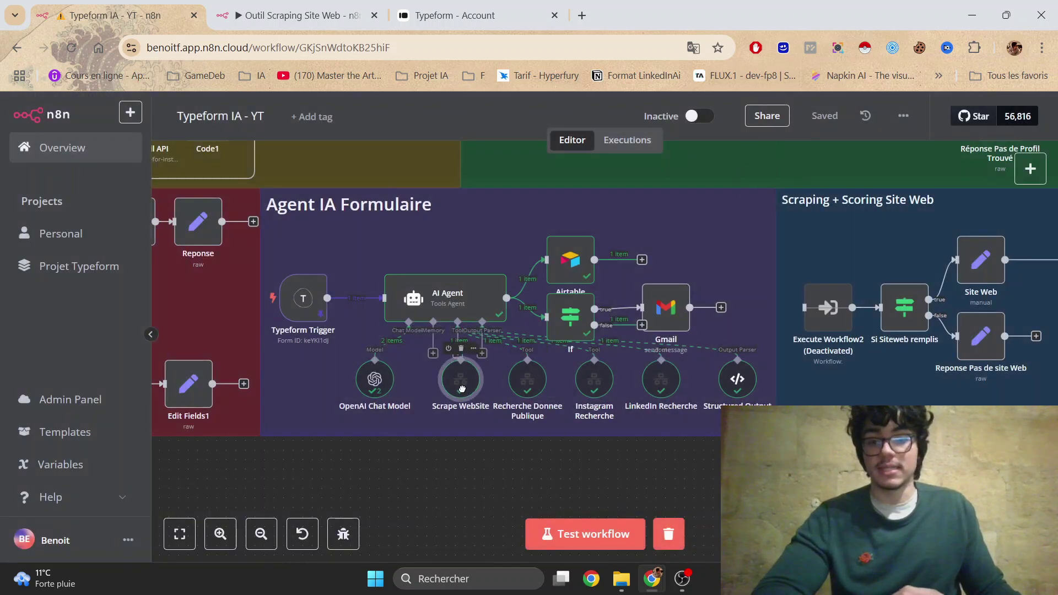
pyautogui.hscroll(-3, 632, 432)
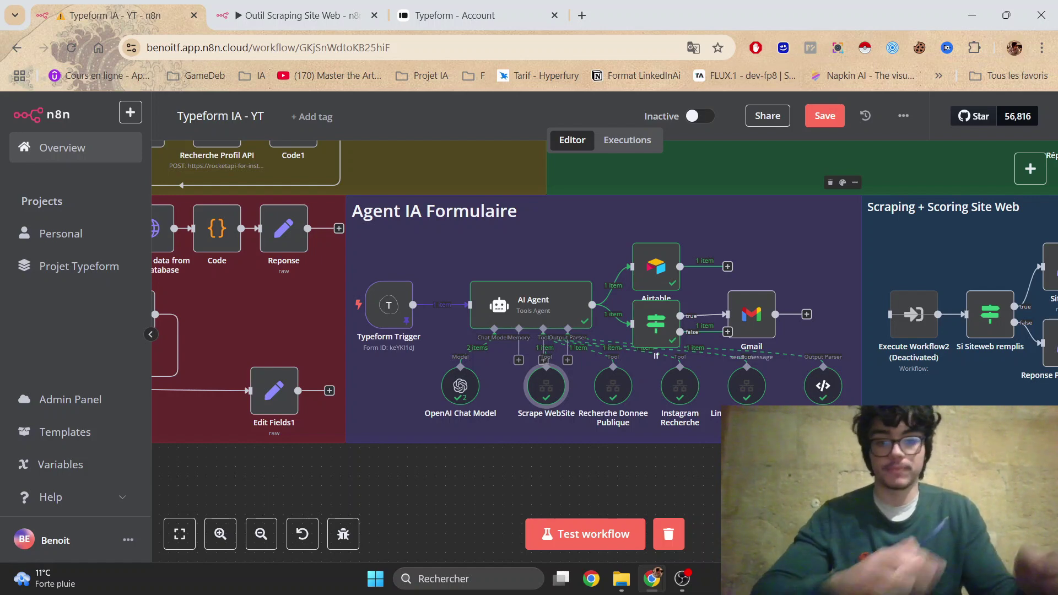
pyautogui.hotkey('ctrl', 's')
pyautogui.scroll(-1, 485, 289)
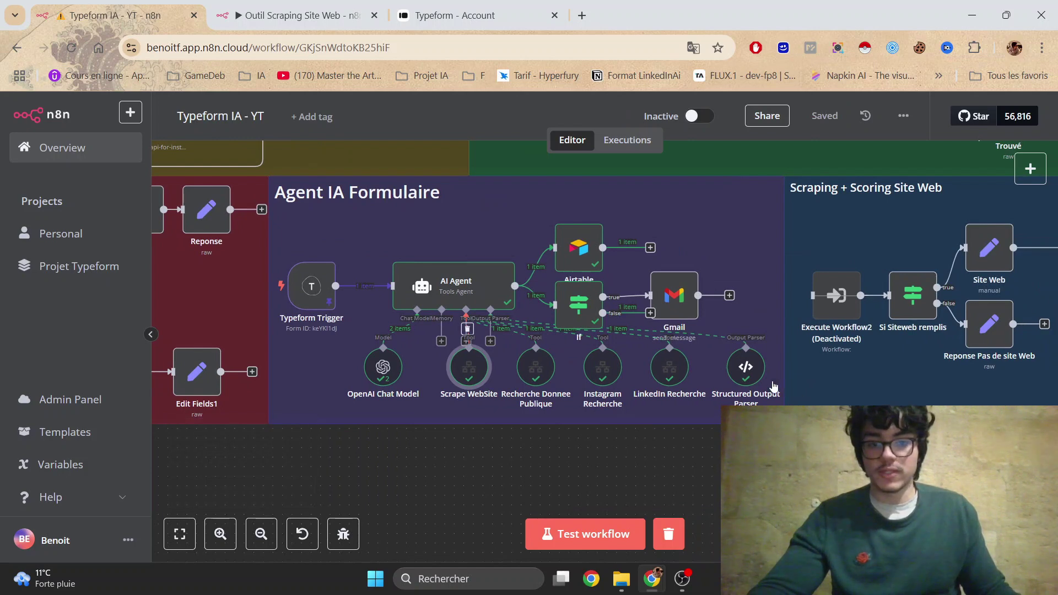
# - Check the credential and model set in the OpenAI Chat Model node, and return to the canvas
pyautogui.click(744, 377)
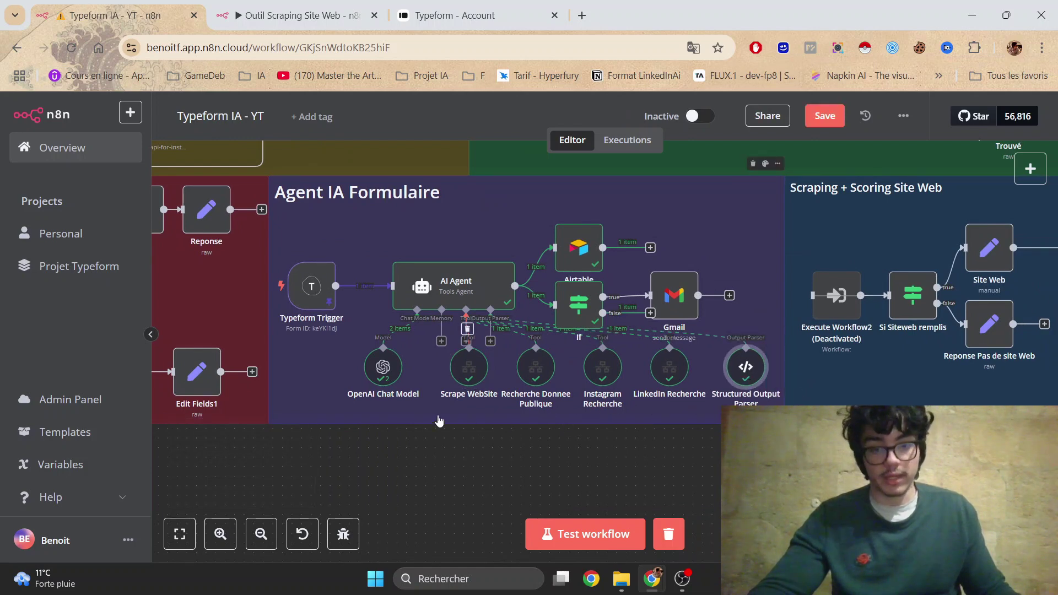
pyautogui.moveTo(388, 368); pyautogui.dragTo(369, 368)
pyautogui.doubleClick(369, 368)
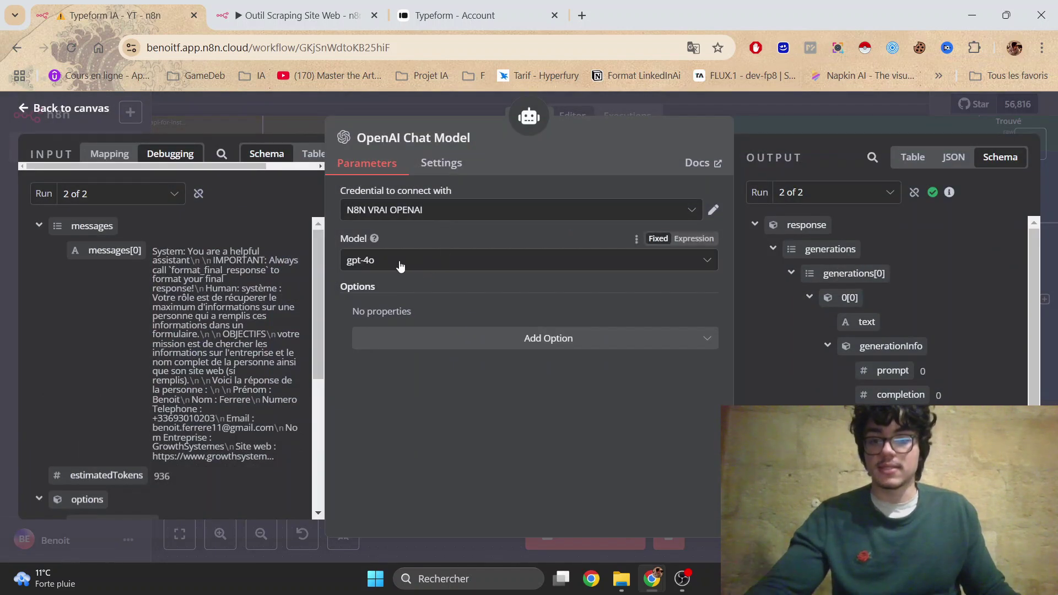
pyautogui.click(438, 220)
pyautogui.click(439, 218)
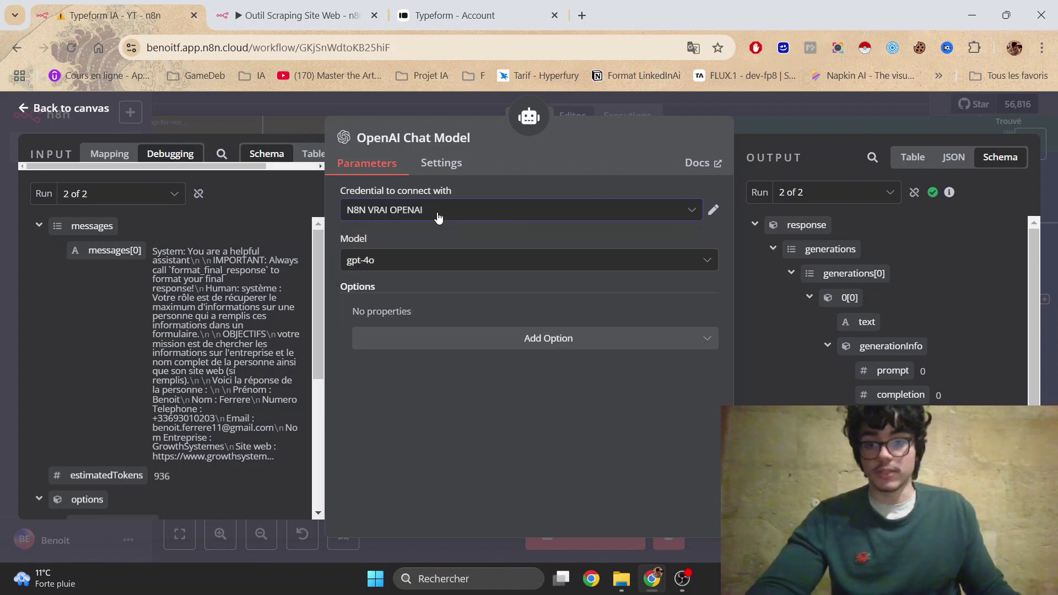
pyautogui.click(770, 121)
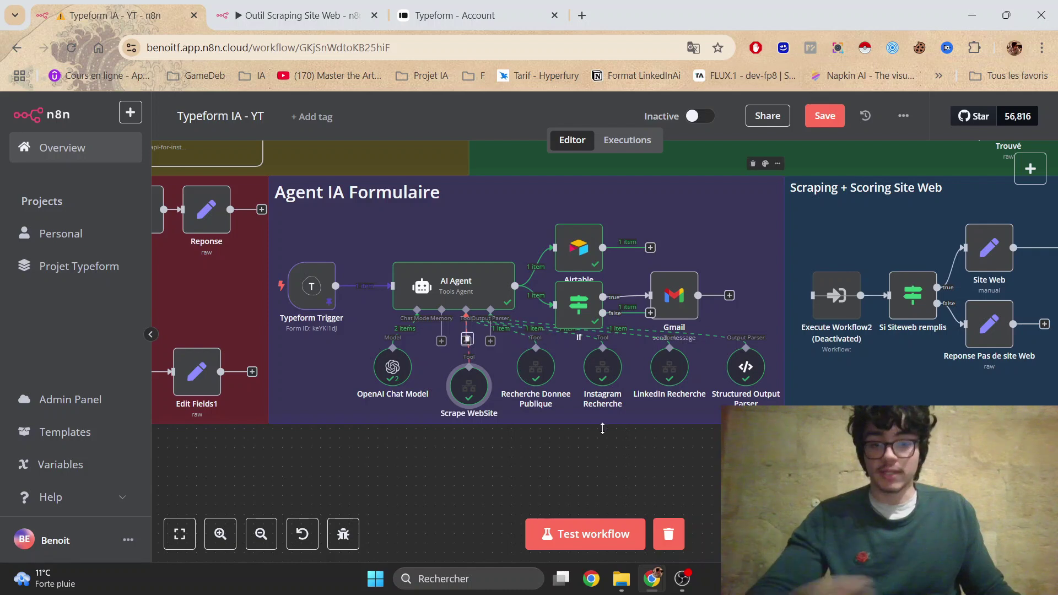
# - Lower the Recherche Donnee Publique node to the level of Scrape WebSite, and look through the Scraping + Scoring Site Web section
pyautogui.moveTo(536, 367); pyautogui.dragTo(535, 385)
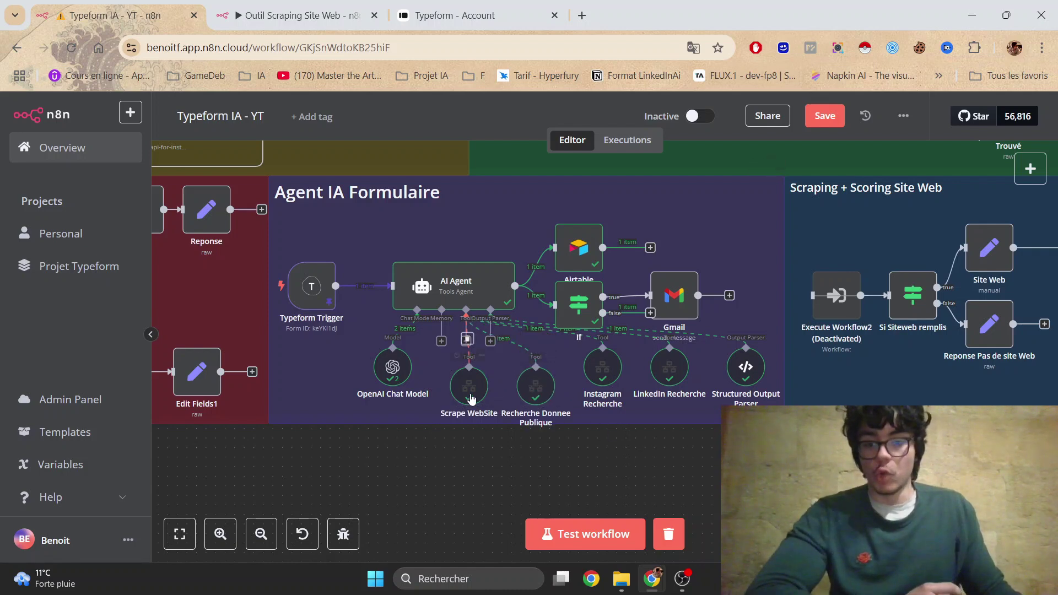
pyautogui.hscroll(5, 791, 399)
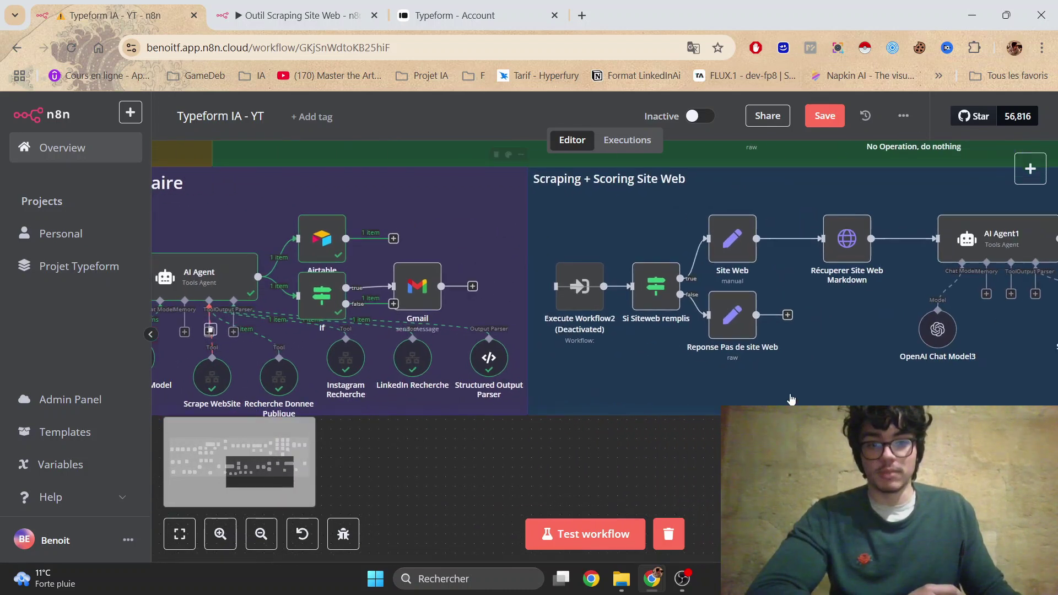
pyautogui.hscroll(3, 791, 399)
pyautogui.hscroll(4, 684, 386)
pyautogui.scroll(1, 683, 386)
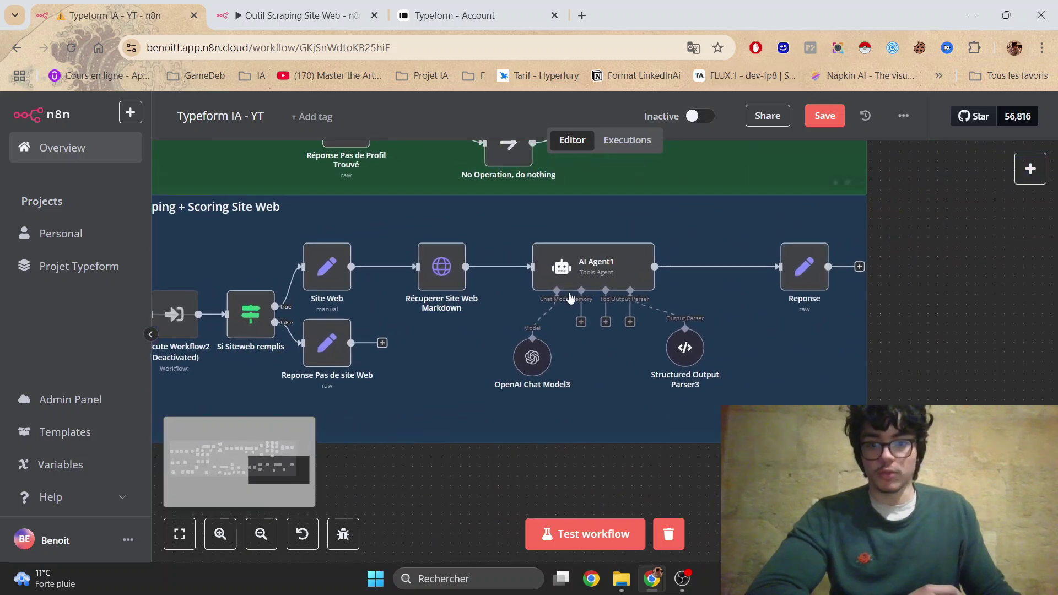
pyautogui.hscroll(-3, 570, 298)
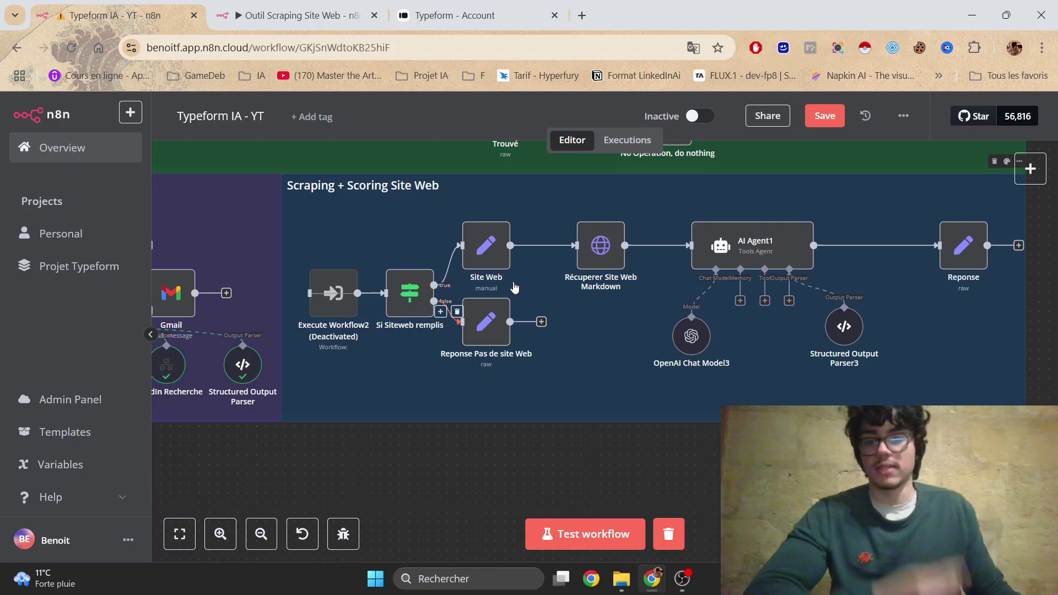
pyautogui.moveTo(328, 298)
pyautogui.mouseDown()
pyautogui.moveTo(327, 288)
pyautogui.moveTo(327, 298)
pyautogui.mouseUp()
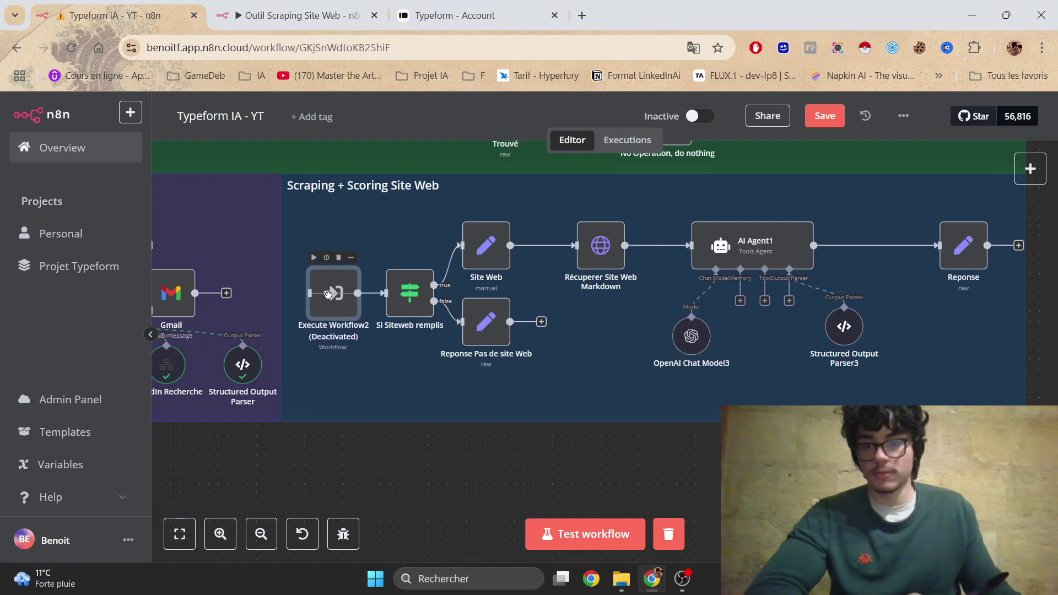
# - Switch to the Outil Scraping Site Web workflow and examine the site_web and contexte fields in the Workflow Input Trigger's JSON example
pyautogui.hotkey('ctrl', 'Tab')
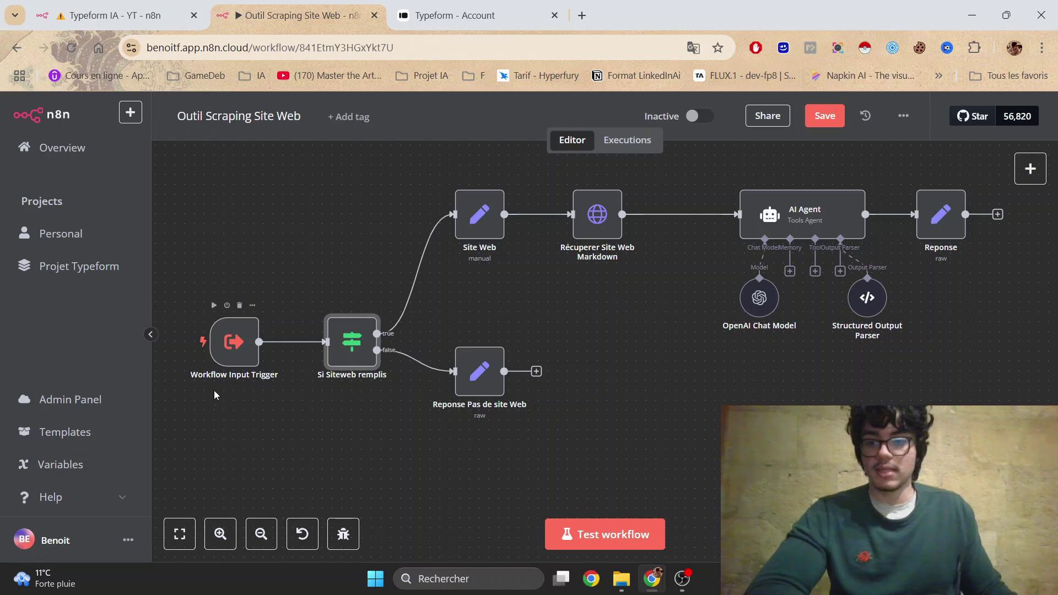
pyautogui.moveTo(196, 412); pyautogui.dragTo(270, 300)
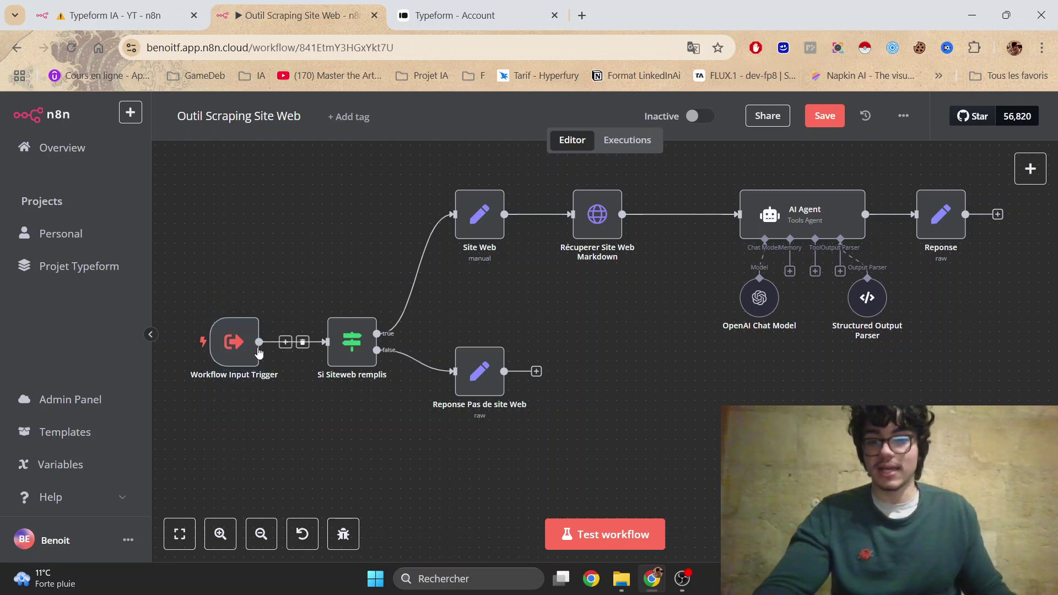
pyautogui.doubleClick(246, 344)
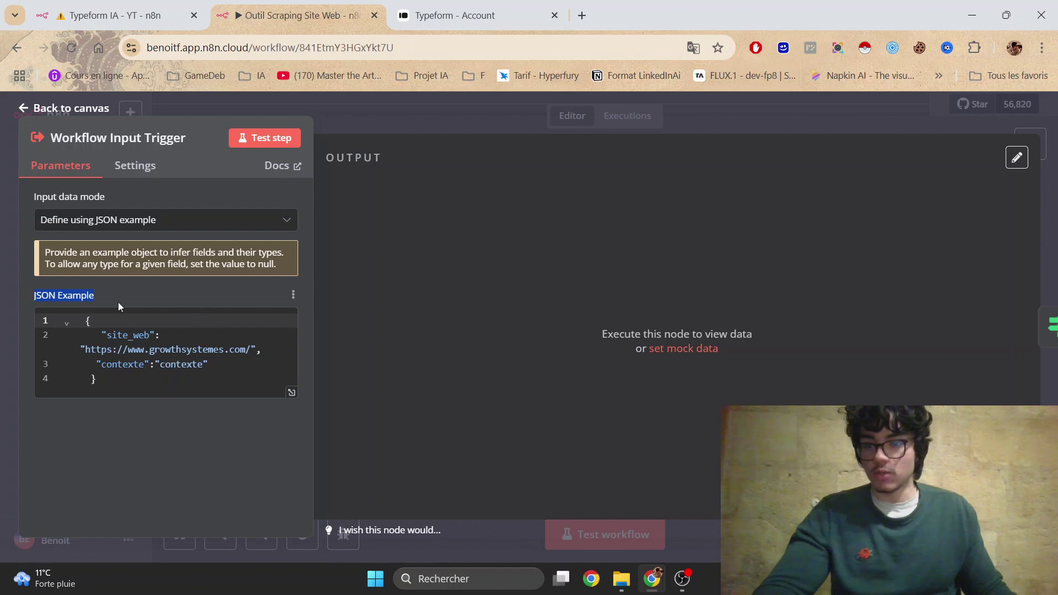
pyautogui.click(120, 357)
pyautogui.hotkey('ctrl', 'a')
pyautogui.press('Right')
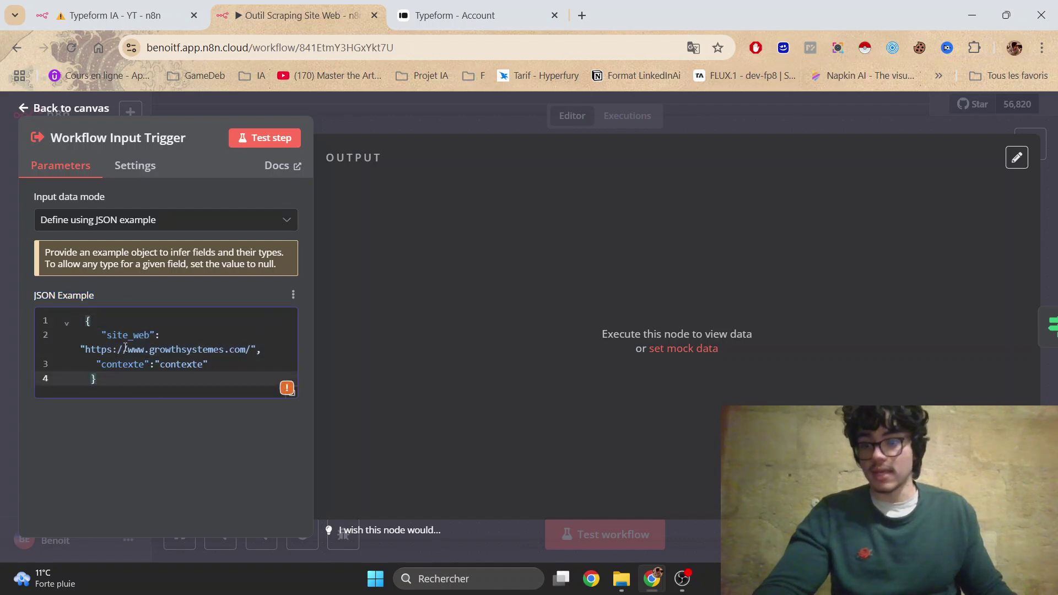
pyautogui.doubleClick(129, 365)
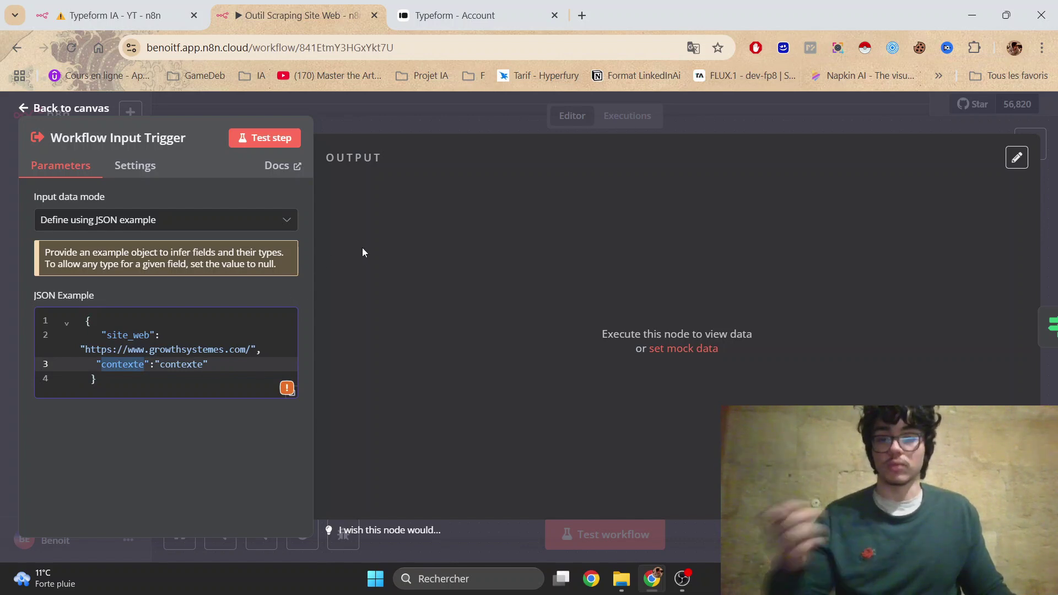
pyautogui.click(207, 220)
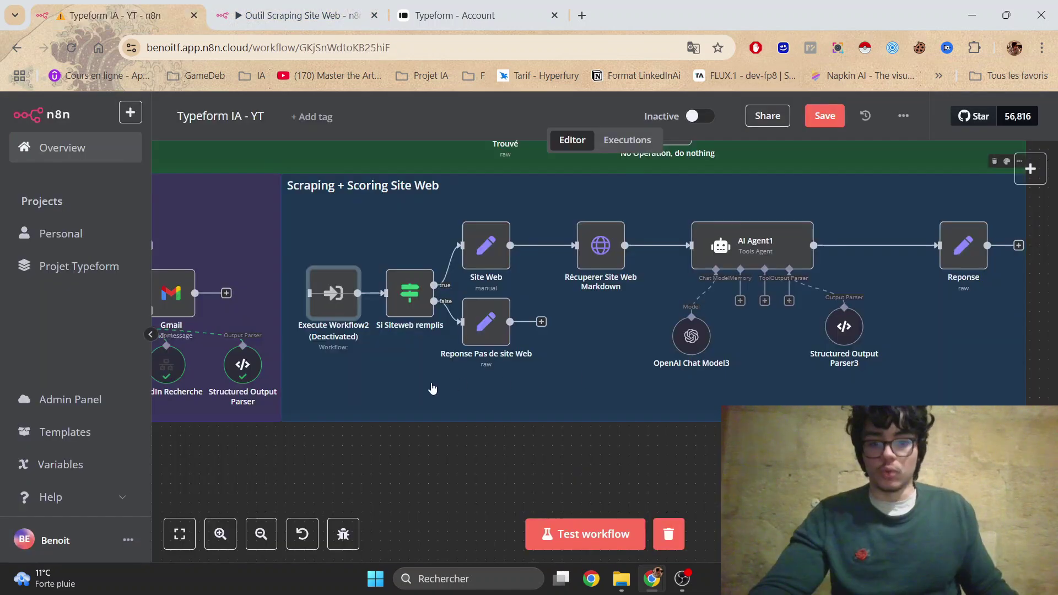
# - Open the Scrape WebSite tool node under the AI Agent and highlight its tool name
pyautogui.hscroll(-10, 435, 438)
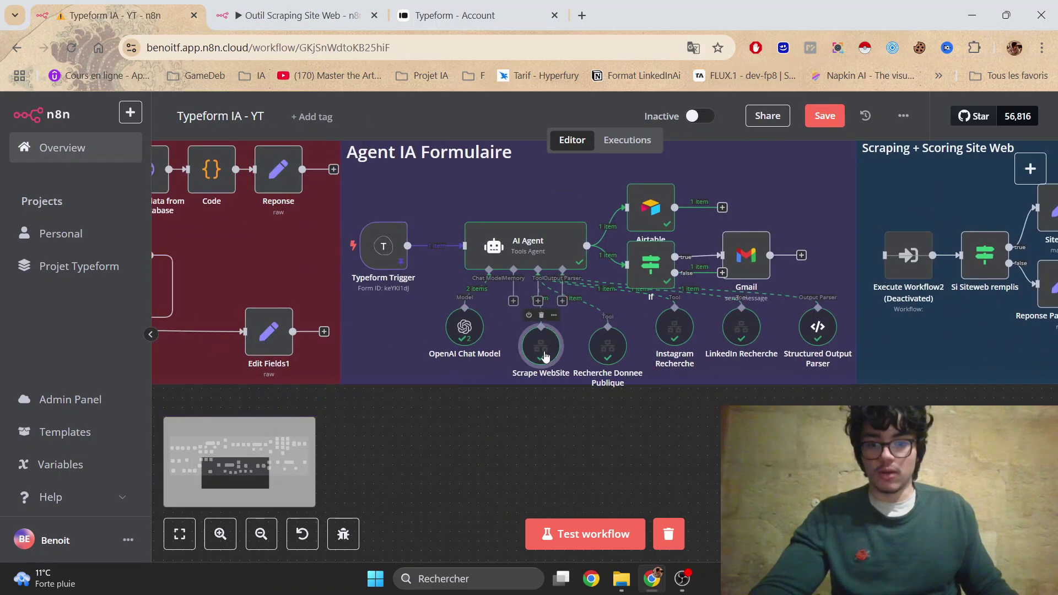
pyautogui.doubleClick(539, 360)
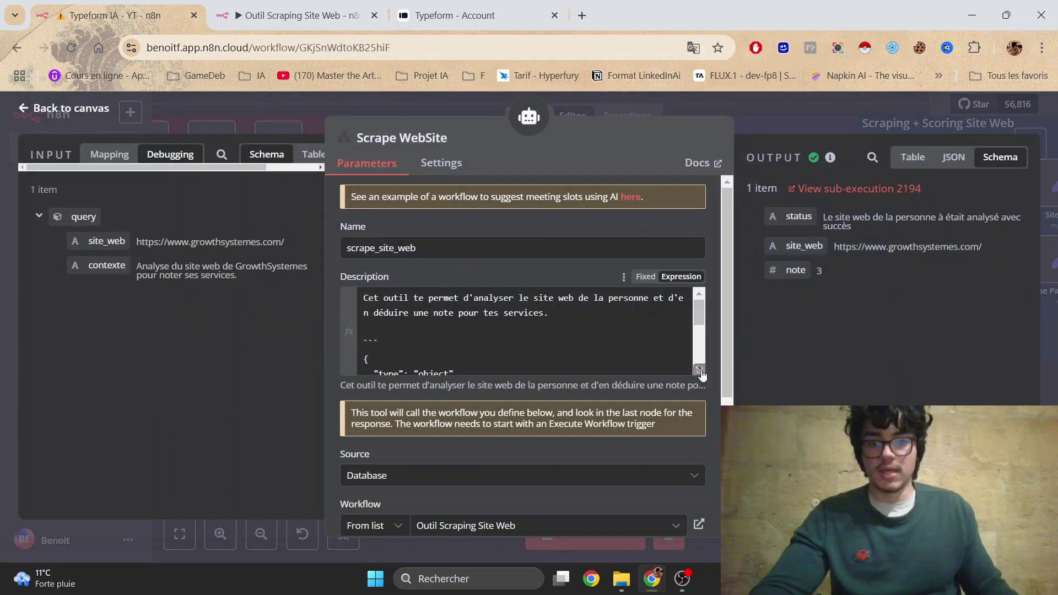
pyautogui.moveTo(418, 249); pyautogui.dragTo(343, 251)
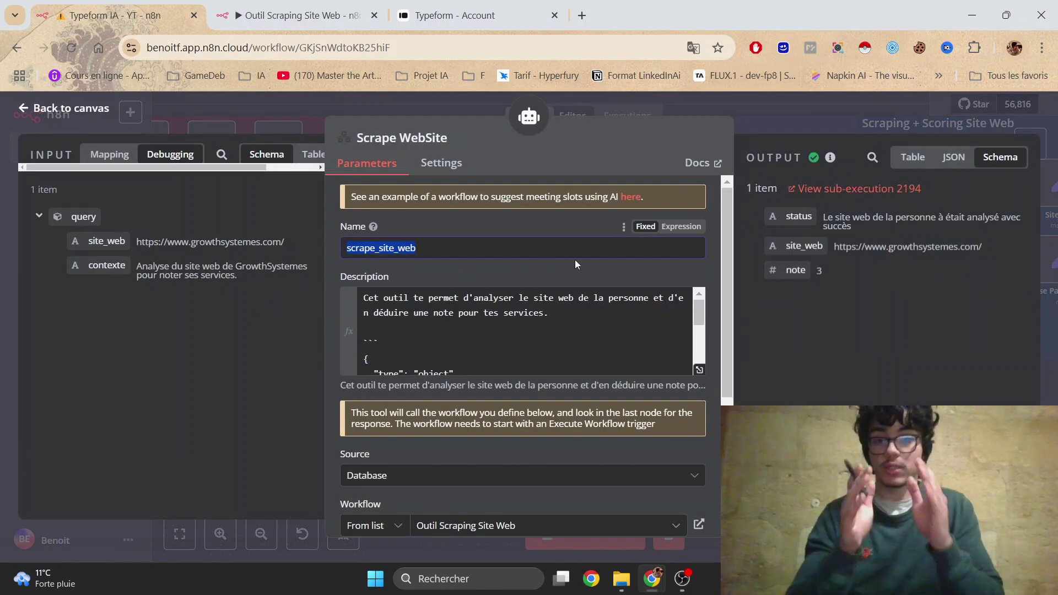
# - Expand the tool's Description expression and examine its opening instruction and the JSON schema's properties
pyautogui.click(698, 370)
pyautogui.moveTo(325, 211); pyautogui.dragTo(509, 213)
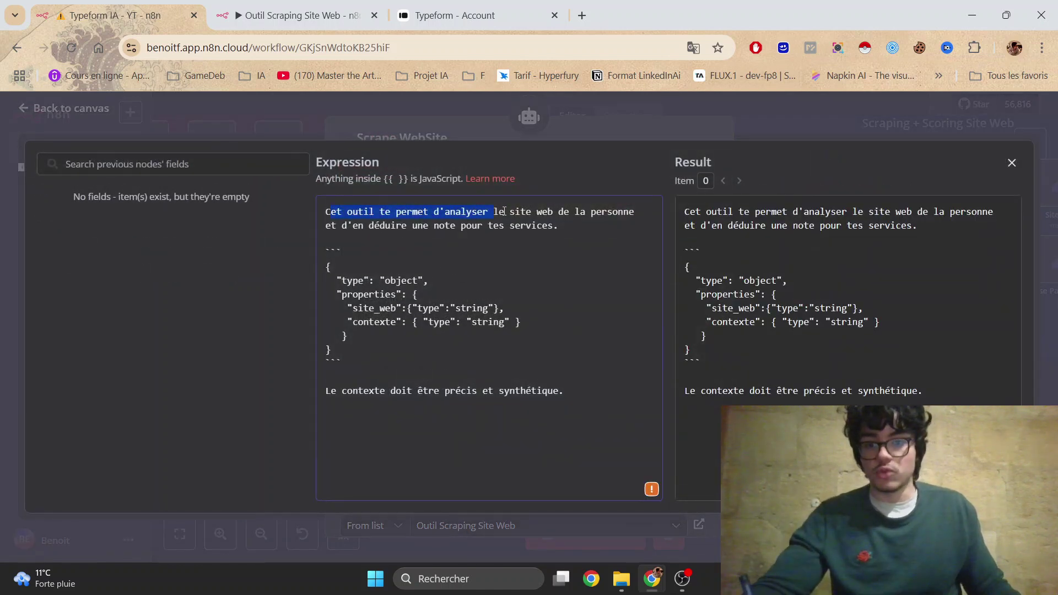
pyautogui.click(592, 228)
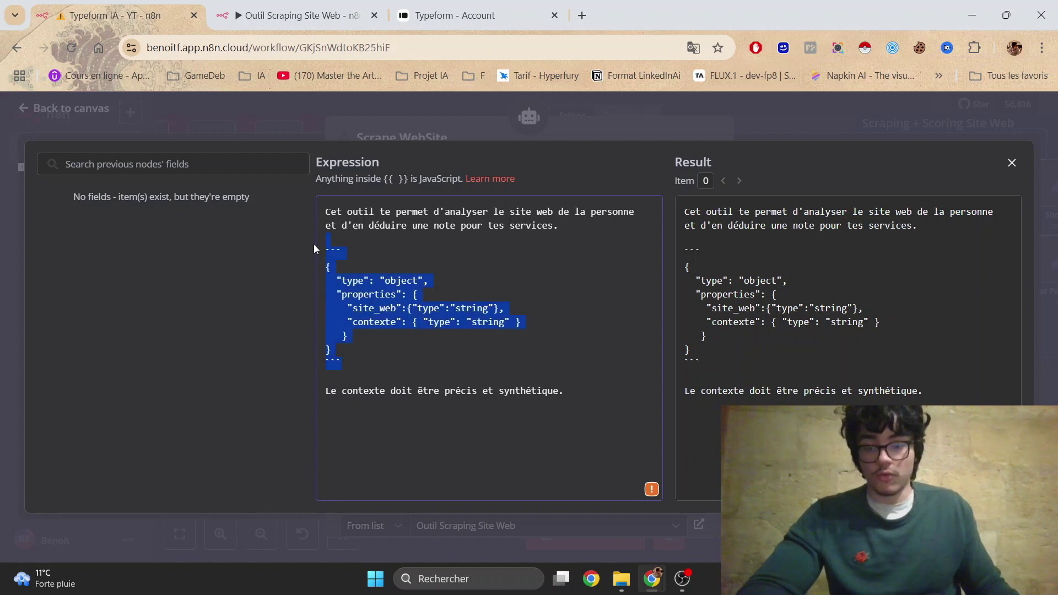
pyautogui.click(501, 254)
pyautogui.click(366, 268)
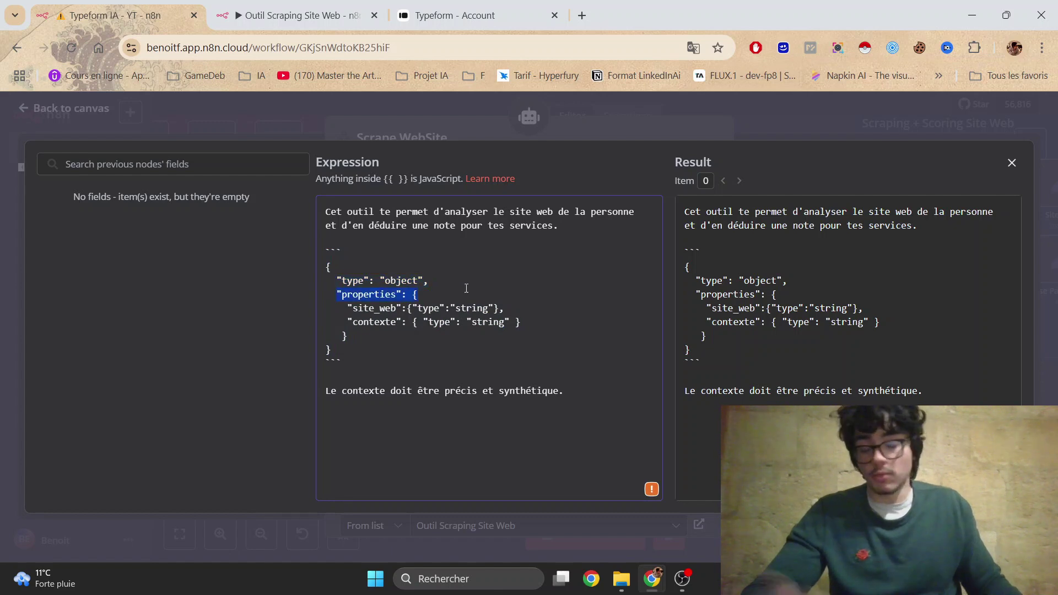
pyautogui.click(448, 294)
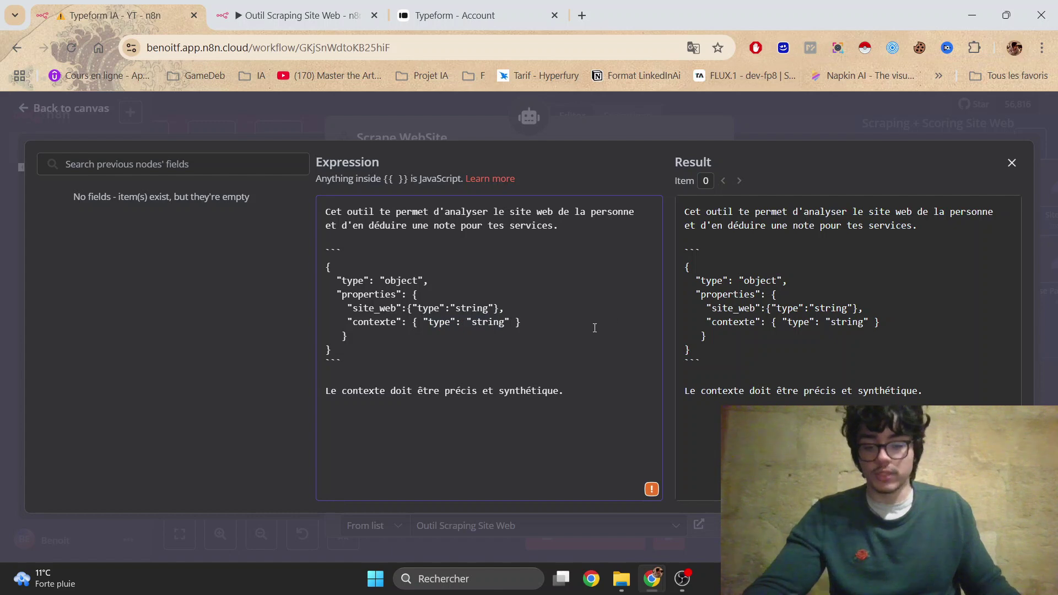
# - Start adding a description attribute to contexte in the JSON schema, remove the text "desc", and close the expression editor
pyautogui.write(', ')
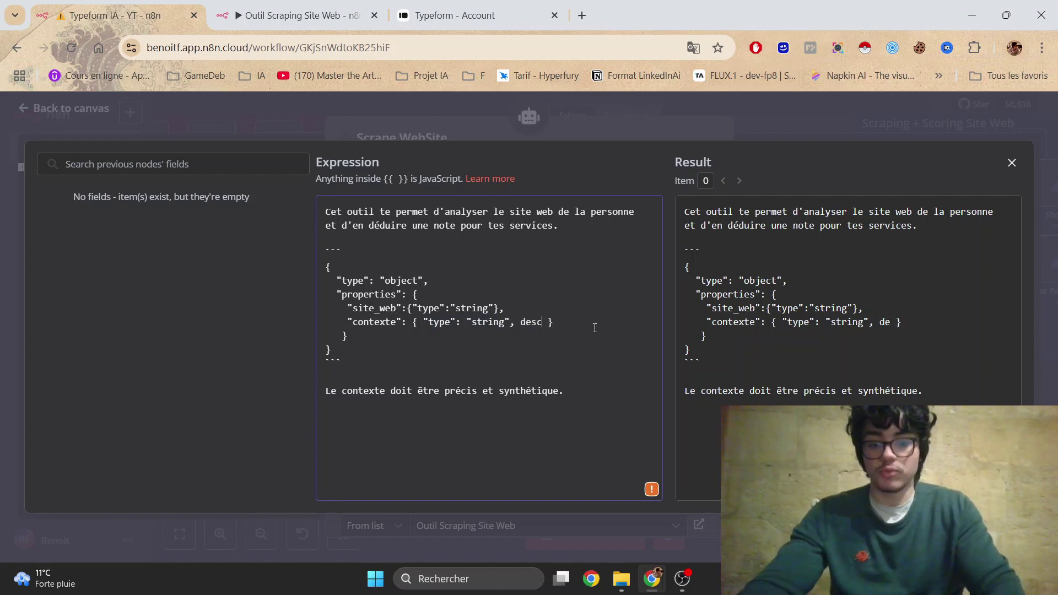
pyautogui.write('desc')
pyautogui.press('BackSpace')
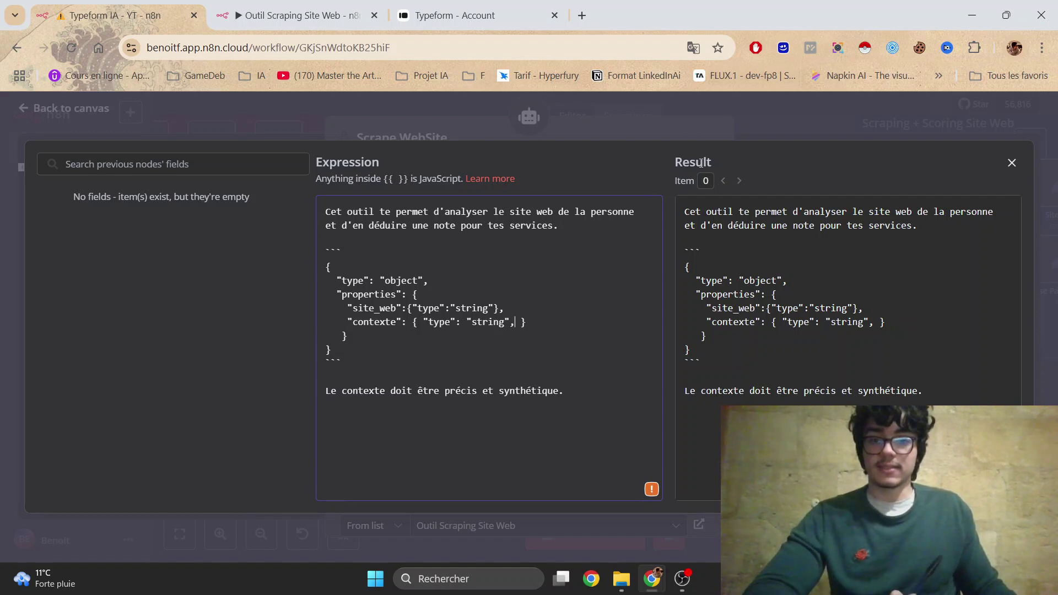
pyautogui.click(792, 118)
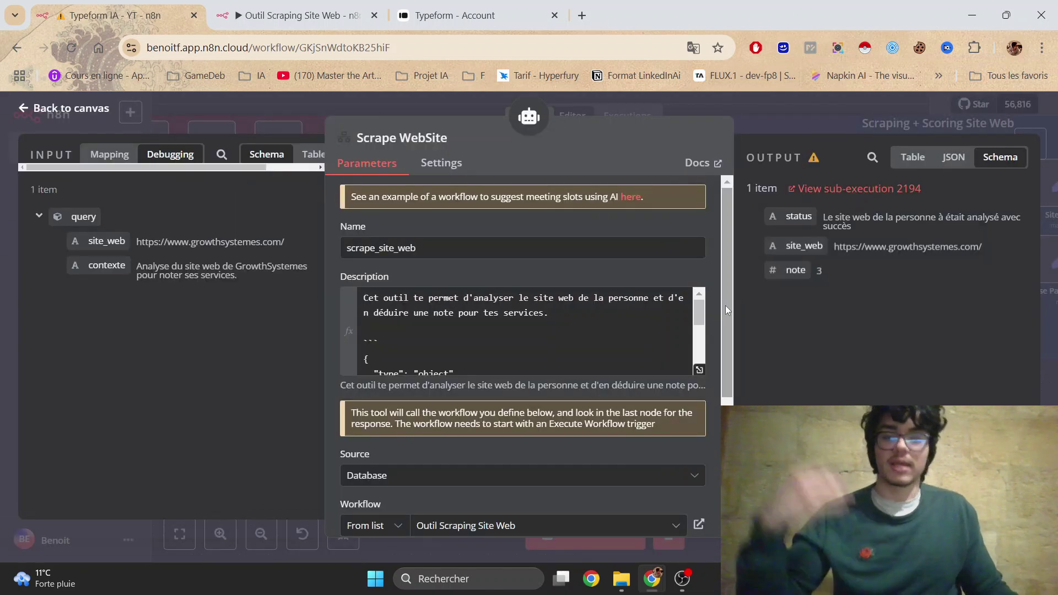
# - Check which sub-workflow the Scrape WebSite tool calls, view the linked Outil Scraping Site Web workflow, and return to the node
pyautogui.moveTo(726, 305); pyautogui.dragTo(724, 384)
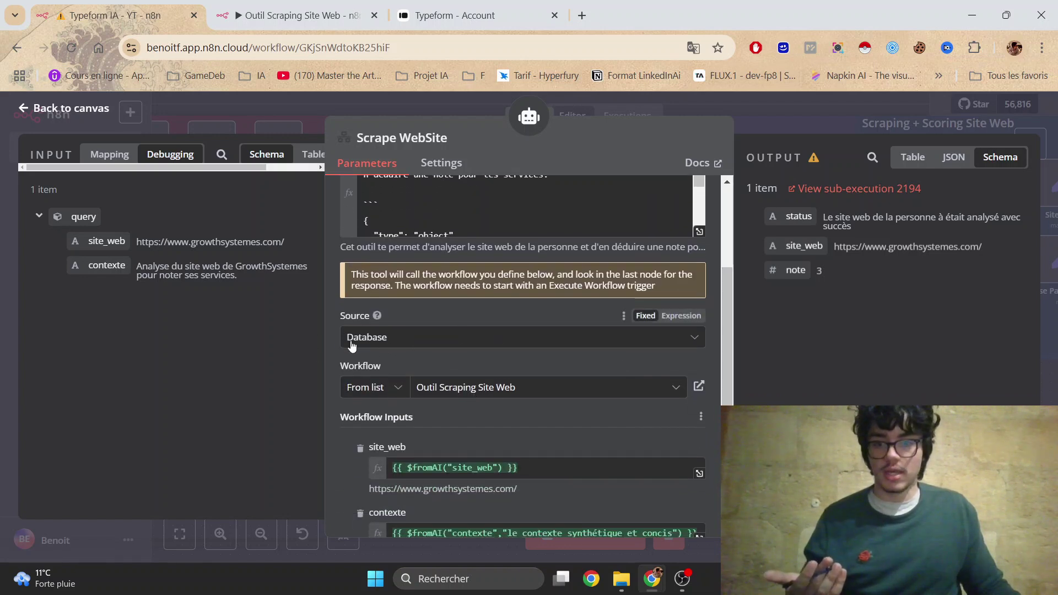
pyautogui.click(467, 394)
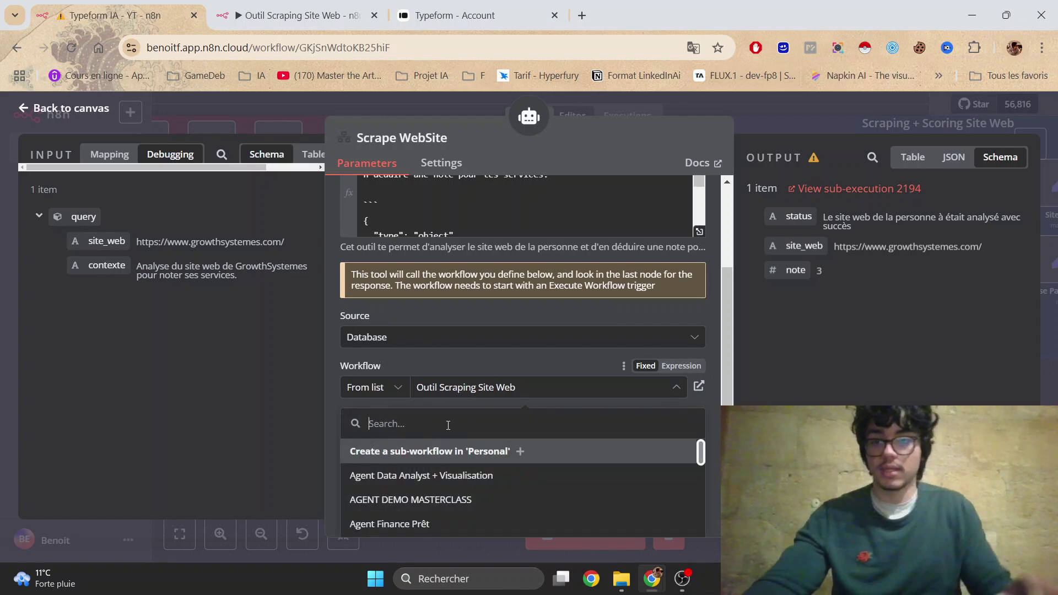
pyautogui.click(699, 386)
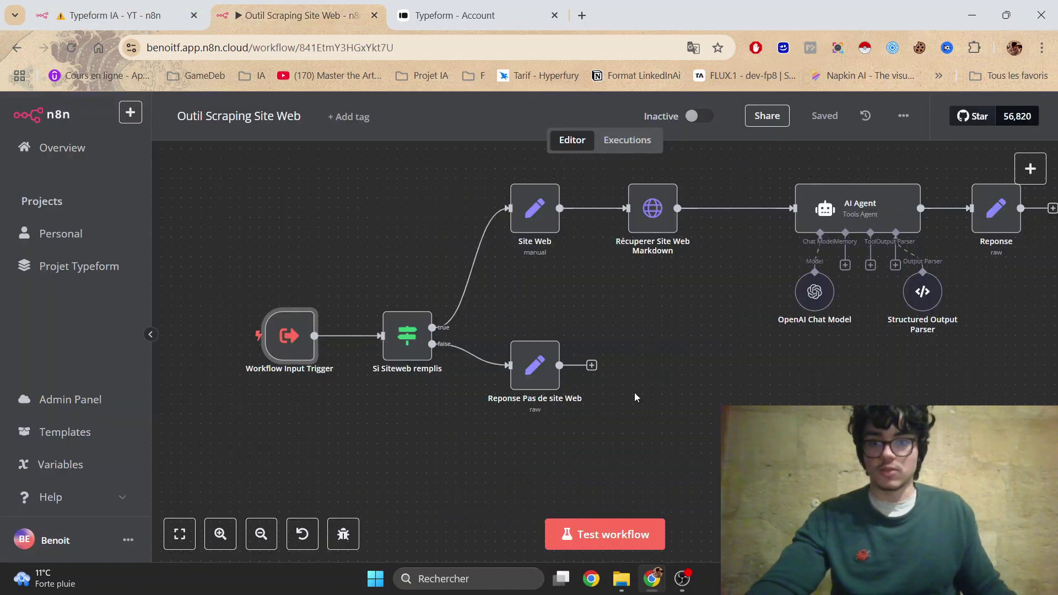
pyautogui.click(128, 4)
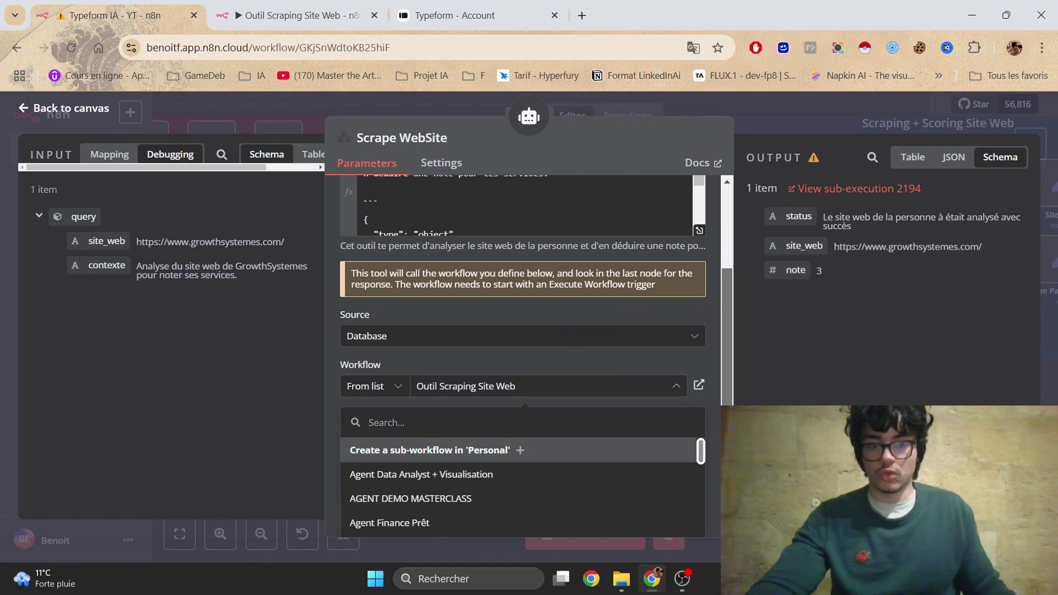
pyautogui.scroll(-1, 436, 308)
pyautogui.click(437, 312)
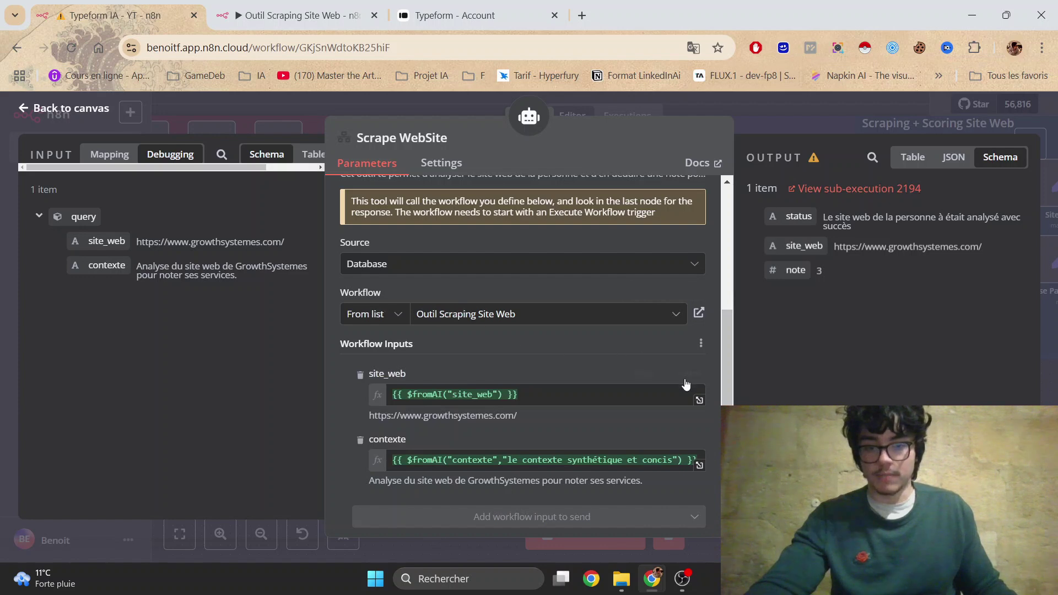
# - Highlight the site_web and contexte names in the tool's Workflow Inputs
pyautogui.scroll(-1, 567, 385)
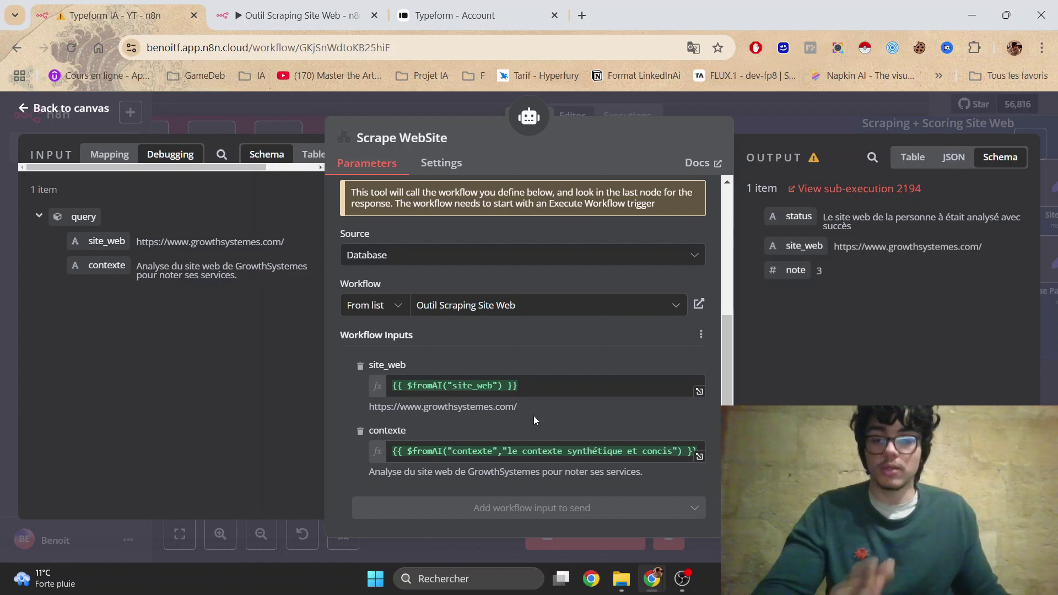
pyautogui.moveTo(370, 367); pyautogui.dragTo(436, 369)
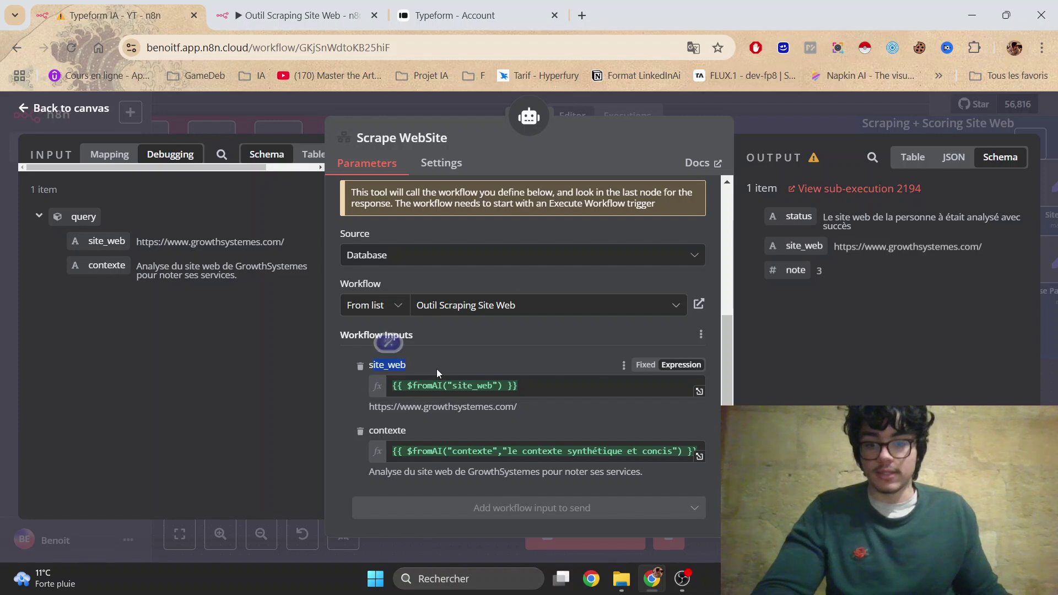
pyautogui.click(371, 432)
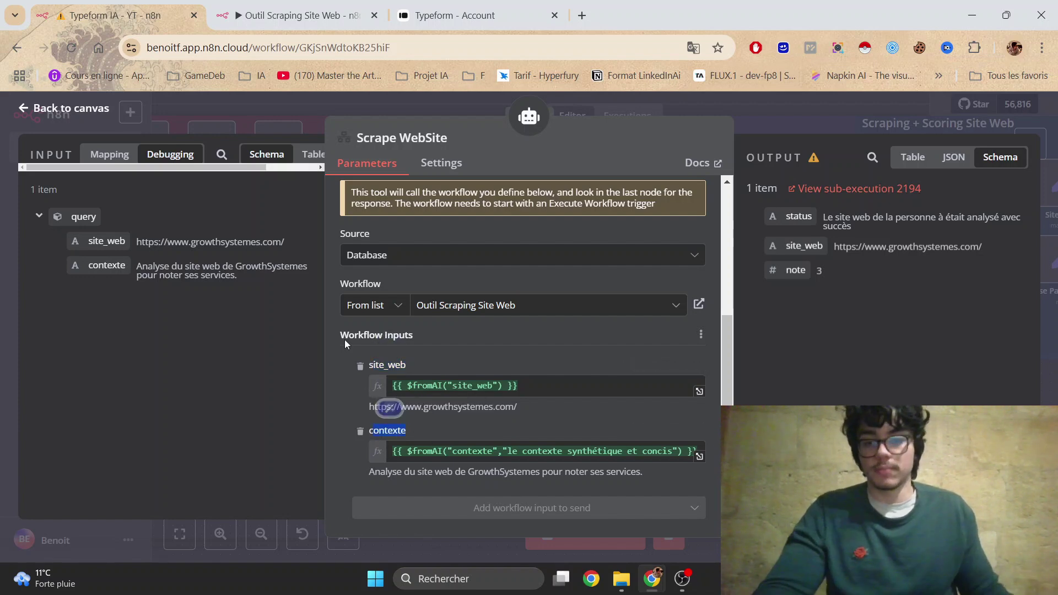
# - Examine the site_web input's $fromAI expression, including its key and the description and type parameters in the function hint
pyautogui.click(550, 386)
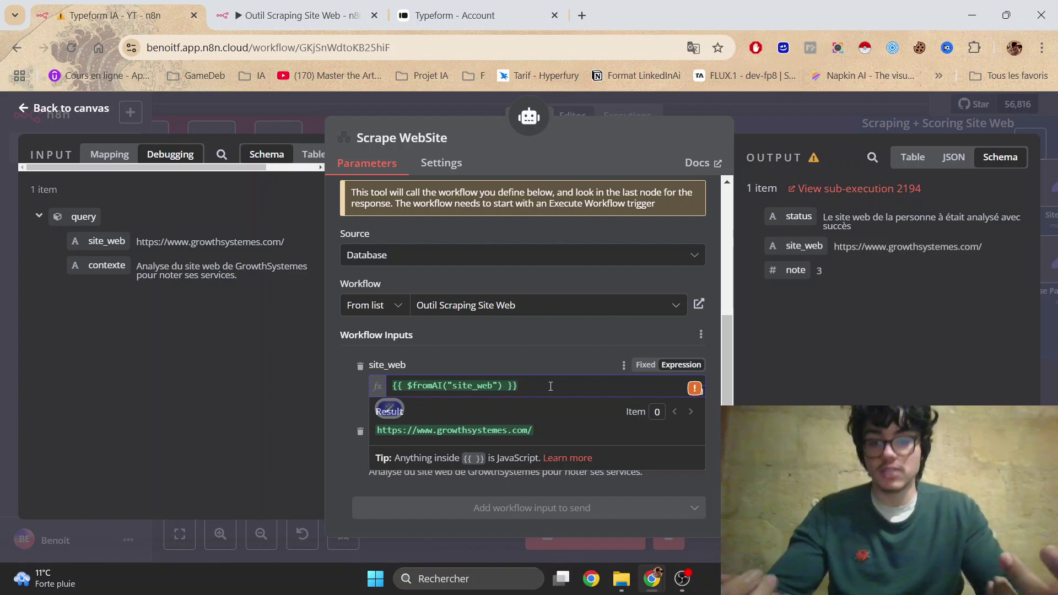
pyautogui.click(524, 372)
pyautogui.doubleClick(450, 387)
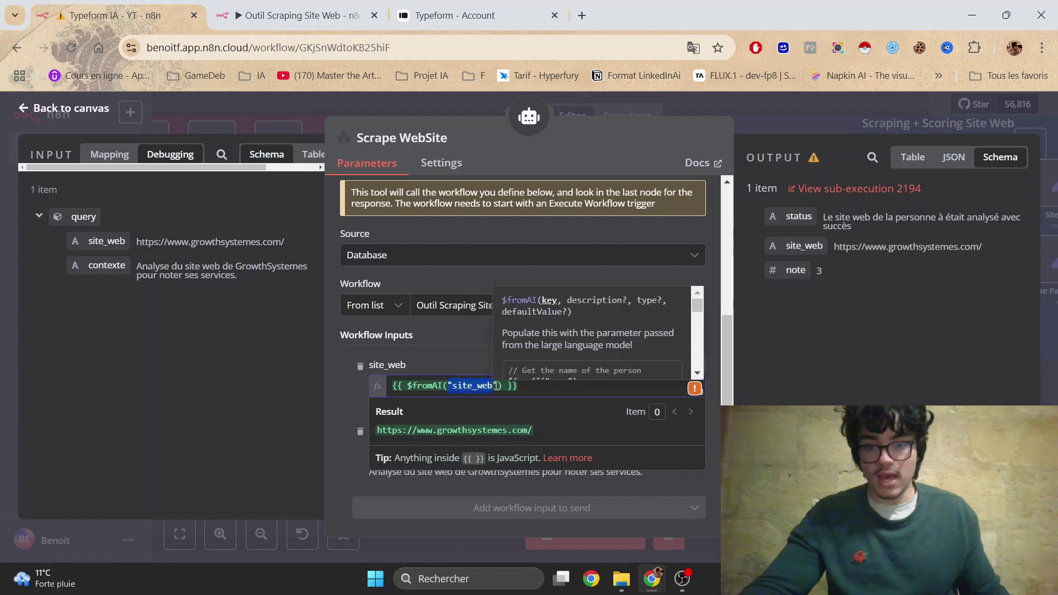
pyautogui.click(498, 389)
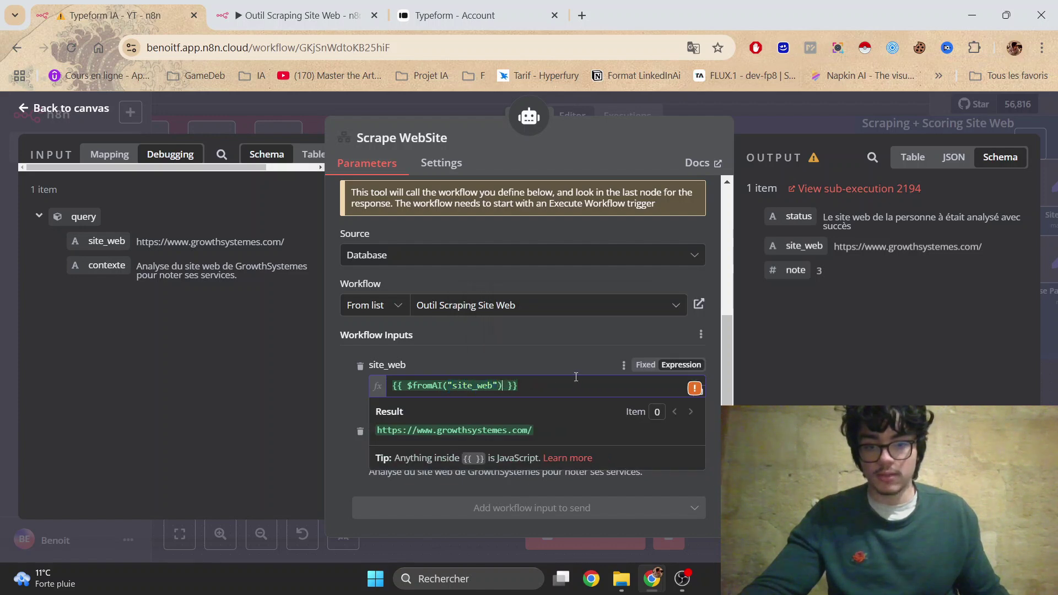
pyautogui.click(500, 386)
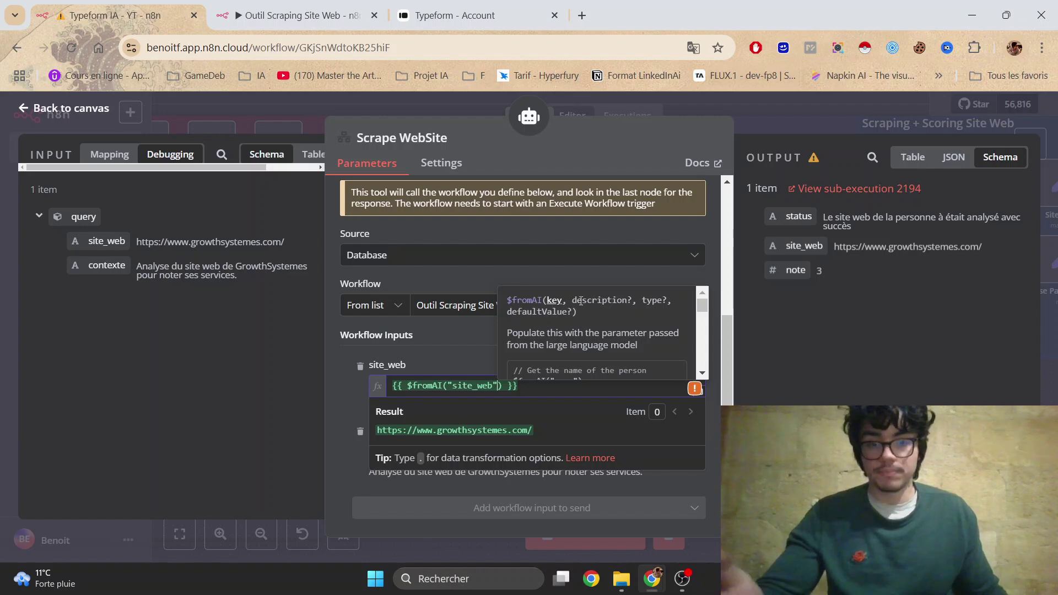
pyautogui.moveTo(573, 301); pyautogui.dragTo(610, 301)
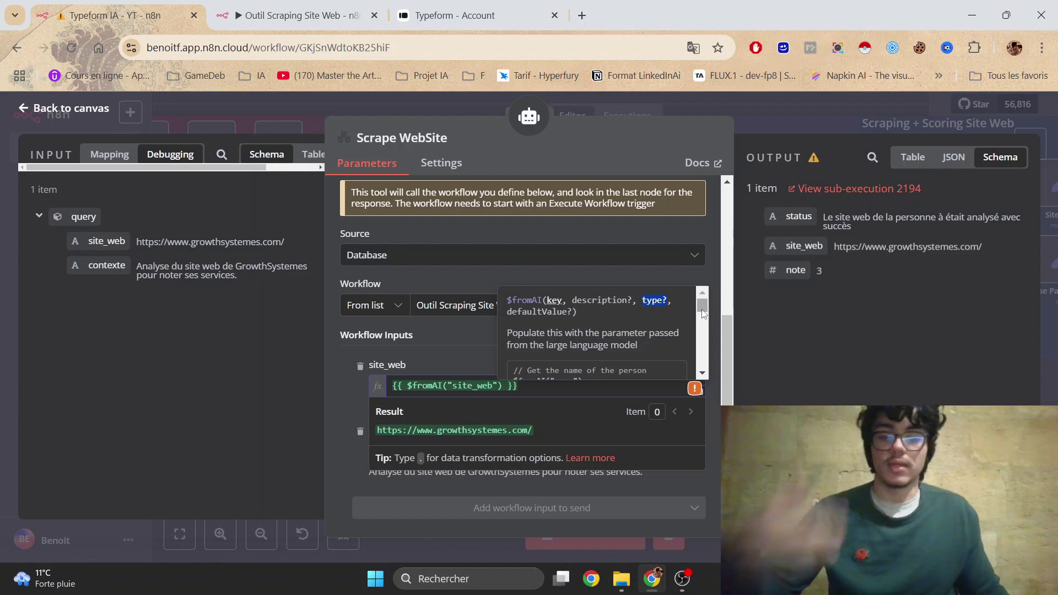
pyautogui.click(551, 345)
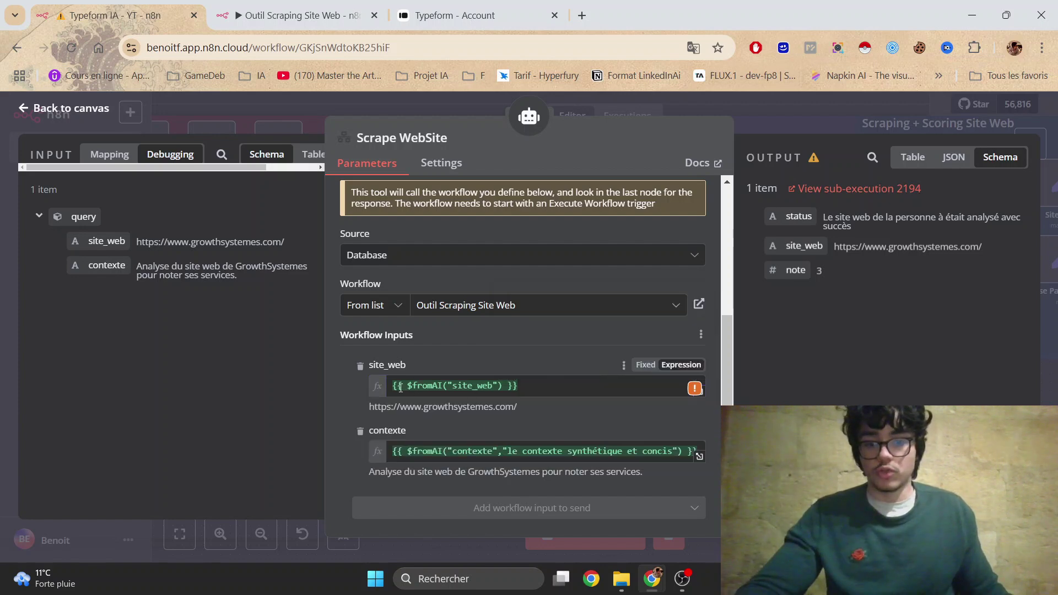
# - Compare the site_web expression with the contexte input's $fromAI call and highlight the latter's description argument
pyautogui.moveTo(401, 388); pyautogui.dragTo(496, 384)
pyautogui.click(522, 368)
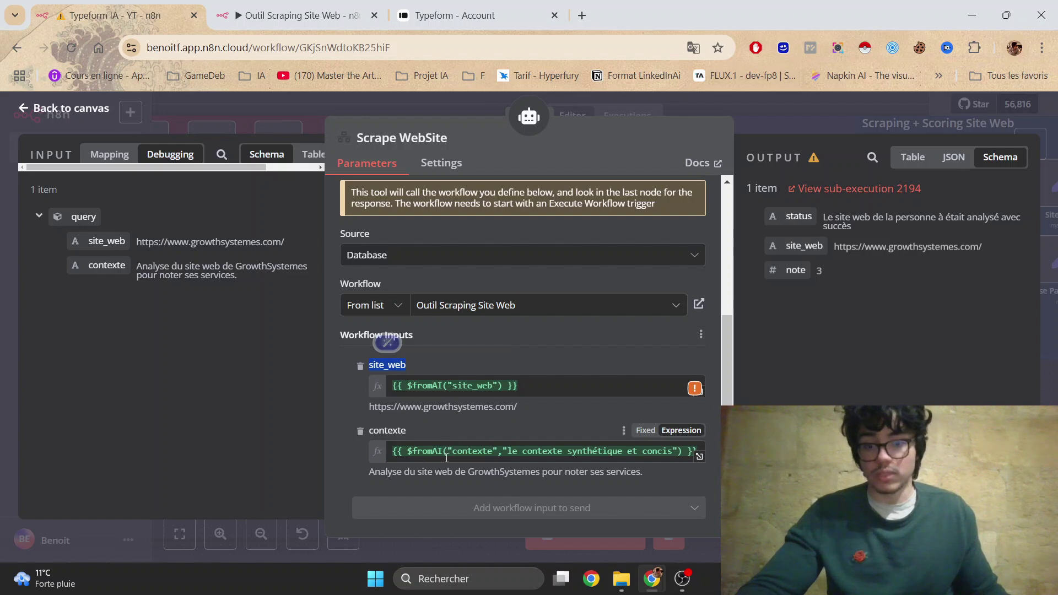
pyautogui.moveTo(503, 451); pyautogui.dragTo(678, 453)
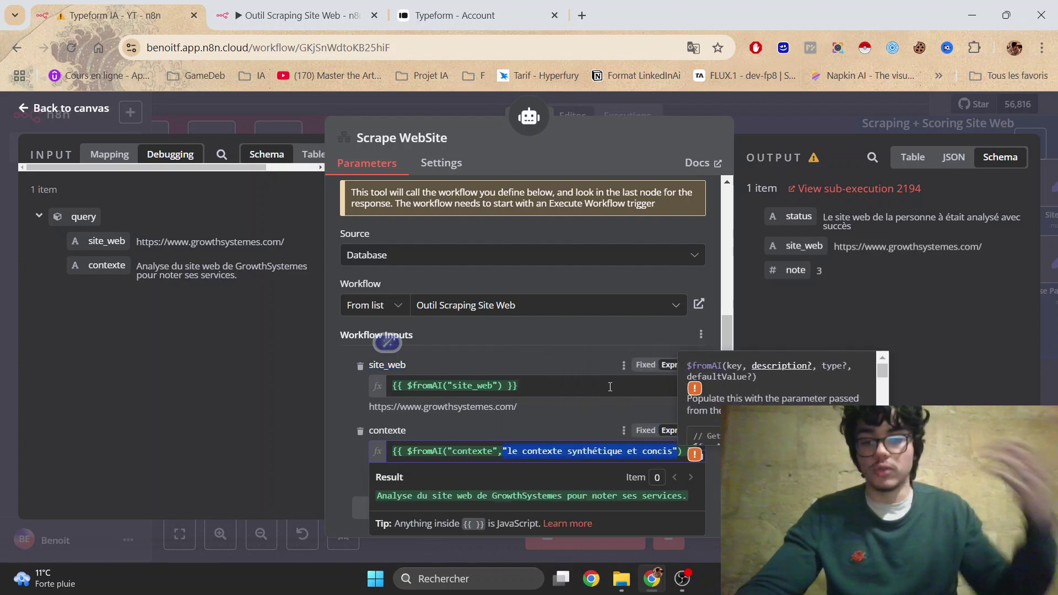
pyautogui.click(539, 416)
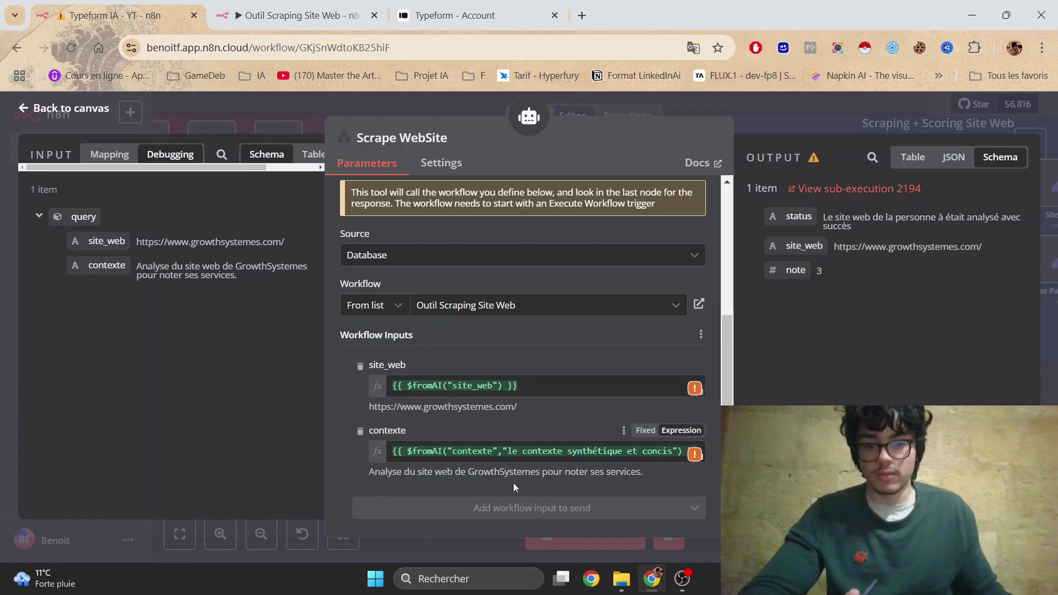
# - Close the Scrape WebSite node and save the Typeform IA - YT workflow
pyautogui.click(752, 120)
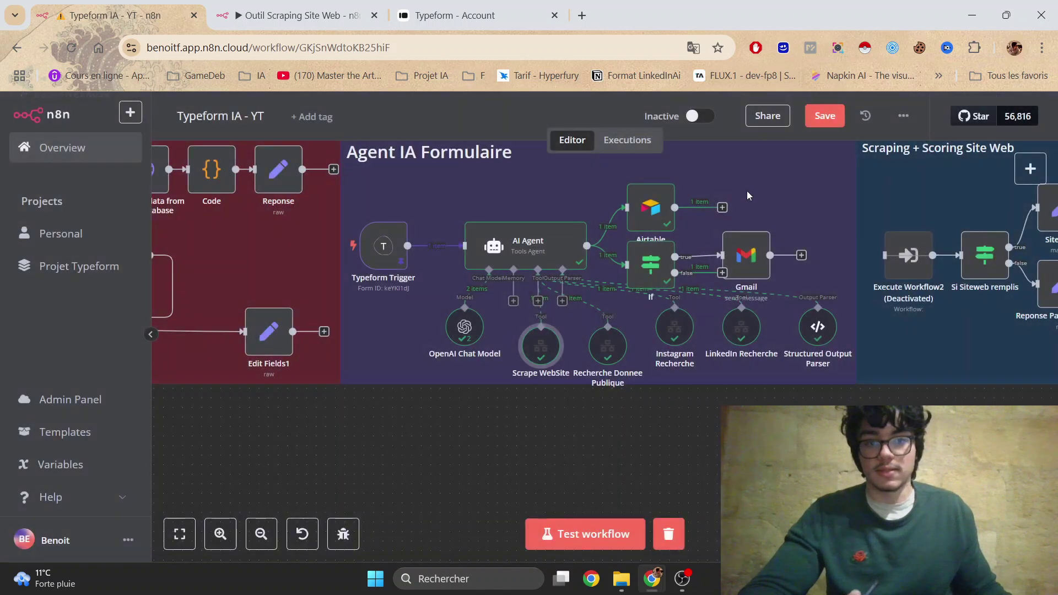
pyautogui.click(826, 117)
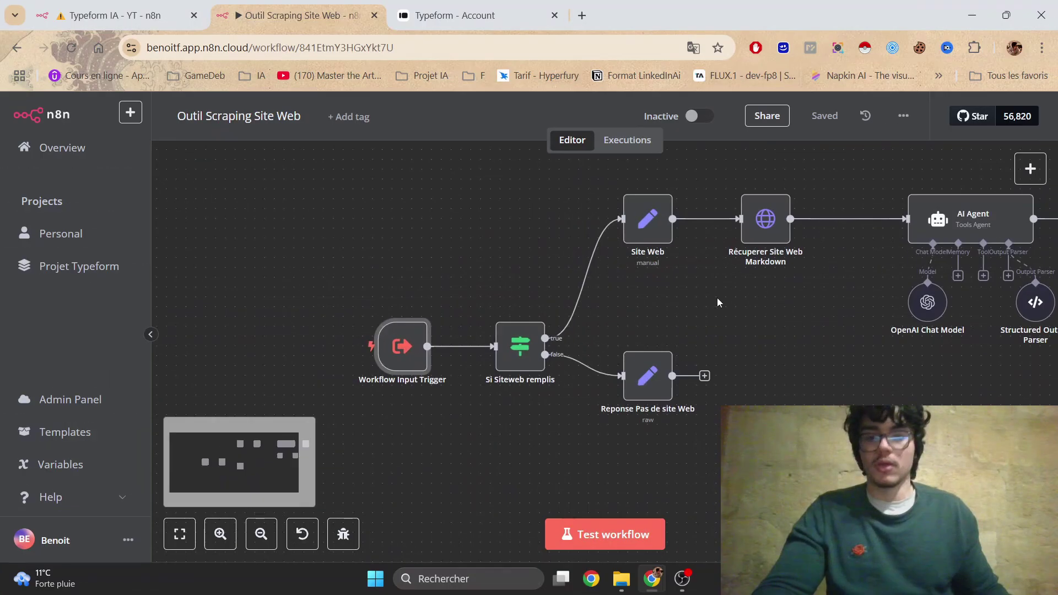
# - In the Outil Scraping Site Web workflow, check the condition of the Si Siteweb remplis node and return to the canvas
pyautogui.hscroll(3, 650, 298)
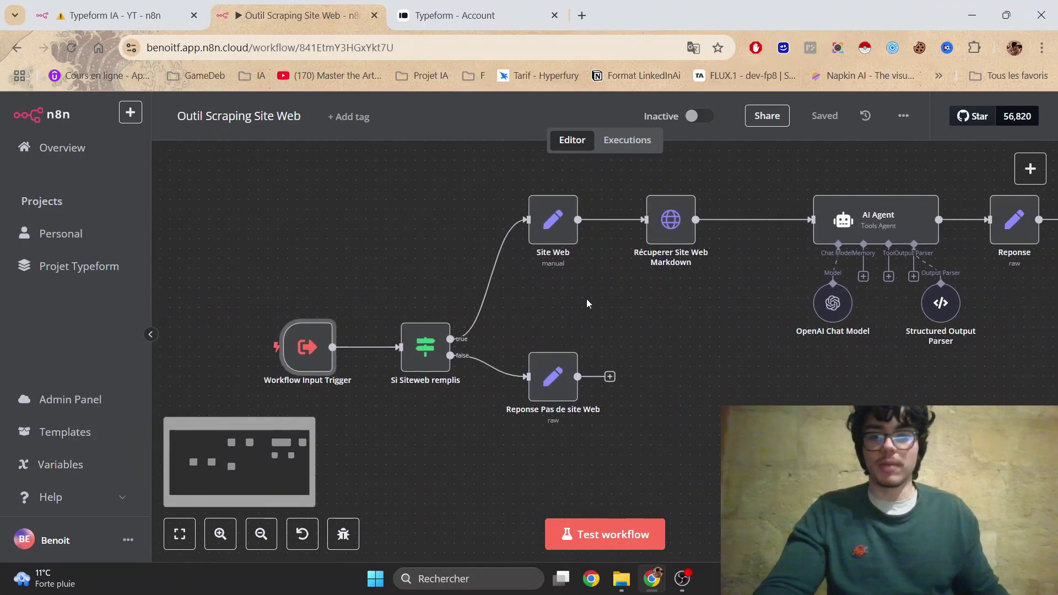
pyautogui.doubleClick(422, 353)
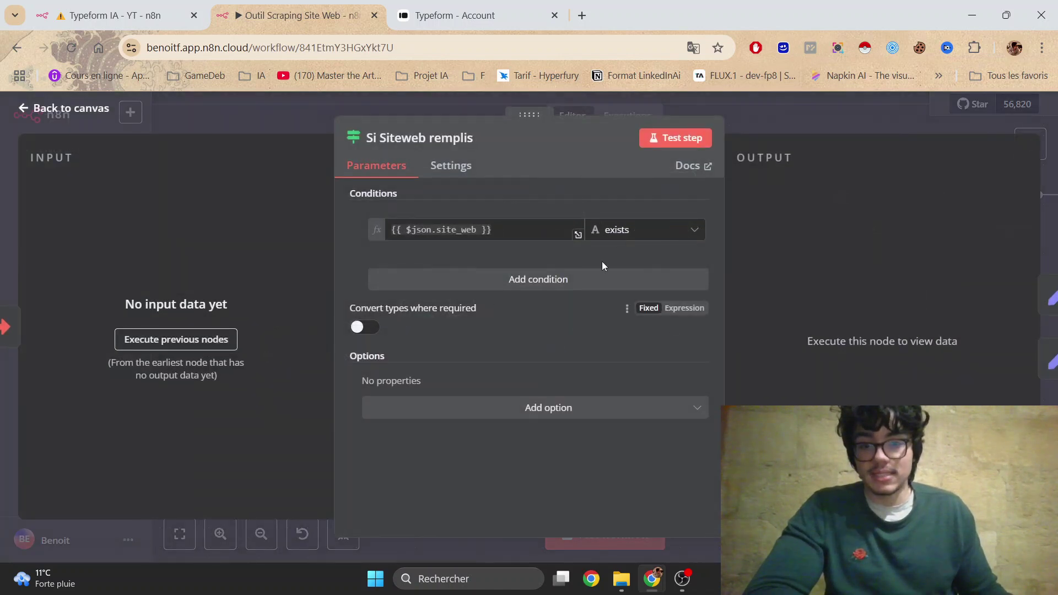
pyautogui.click(824, 135)
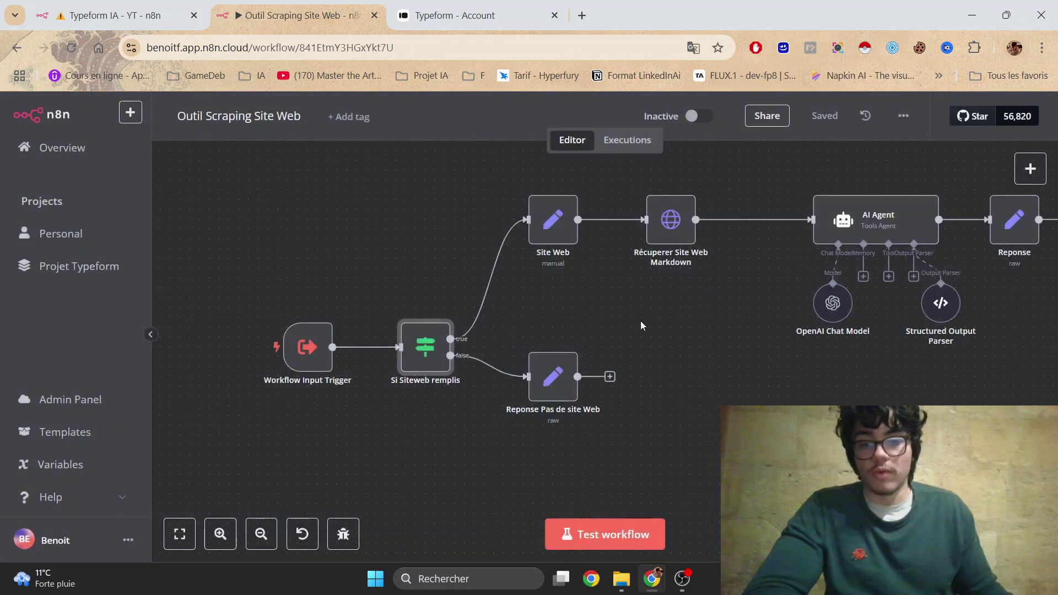
# - Move the Reponse Pas de site Web node slightly lower on the canvas and open it to view its JSON response
pyautogui.moveTo(709, 307); pyautogui.dragTo(630, 330)
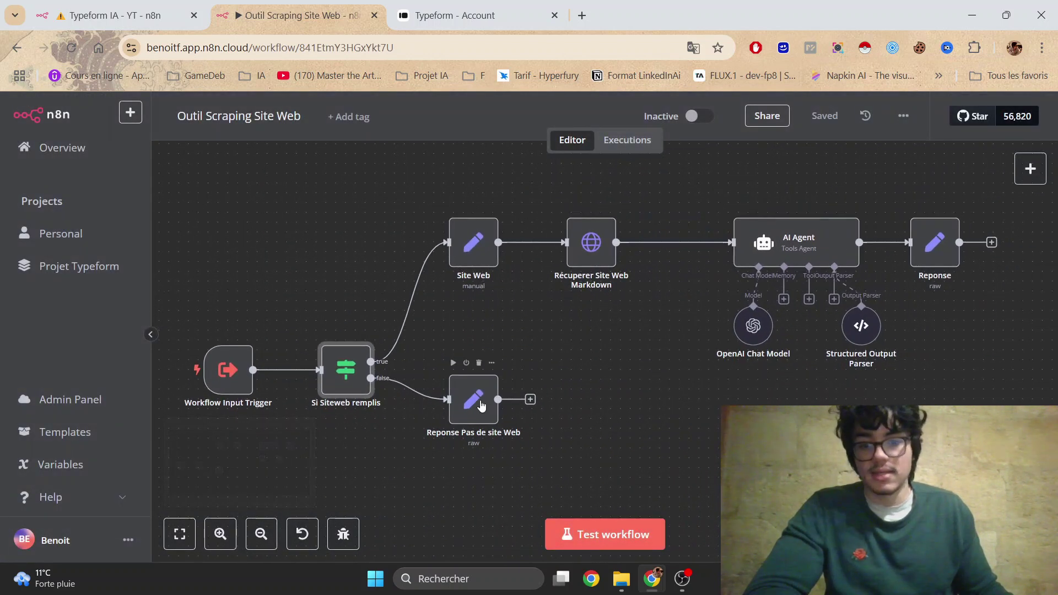
pyautogui.moveTo(475, 401); pyautogui.dragTo(476, 436)
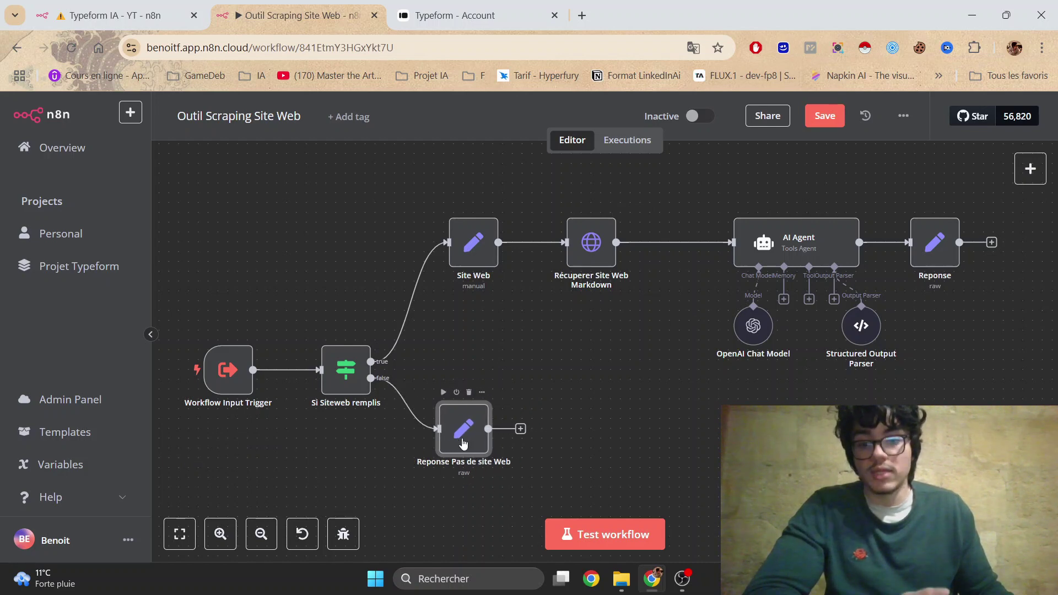
pyautogui.doubleClick(473, 443)
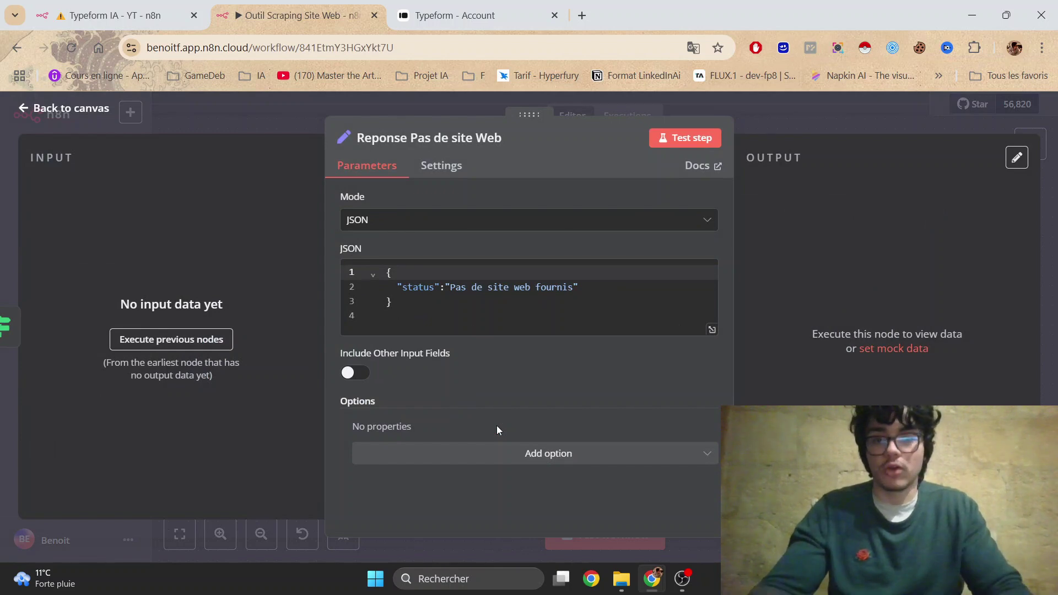
# - Check the Mode setting of the Reponse Pas de site Web node, highlight its JSON status response and return to the canvas
pyautogui.click(389, 221)
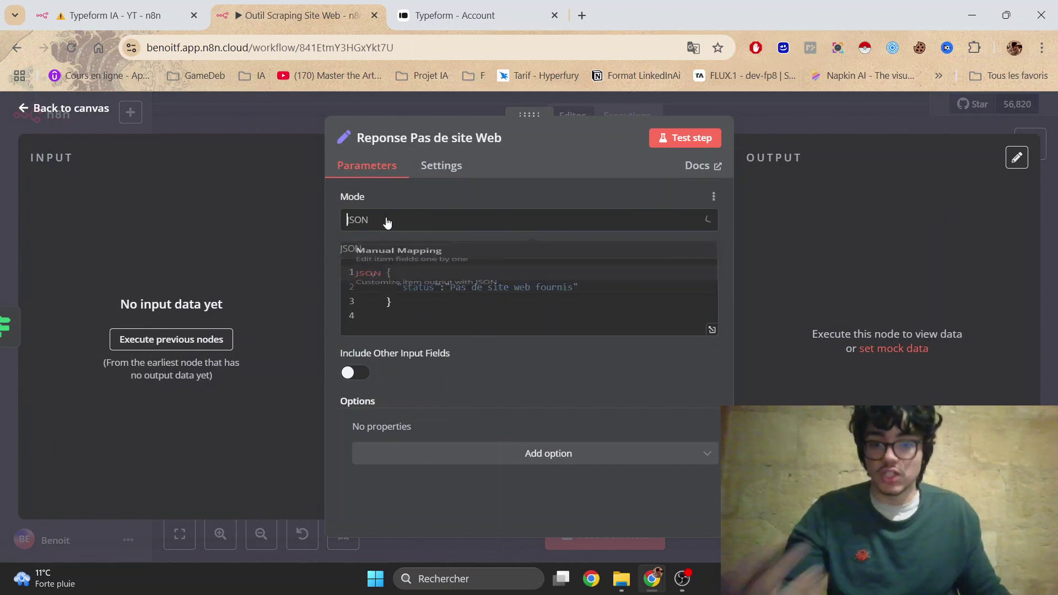
pyautogui.click(393, 302)
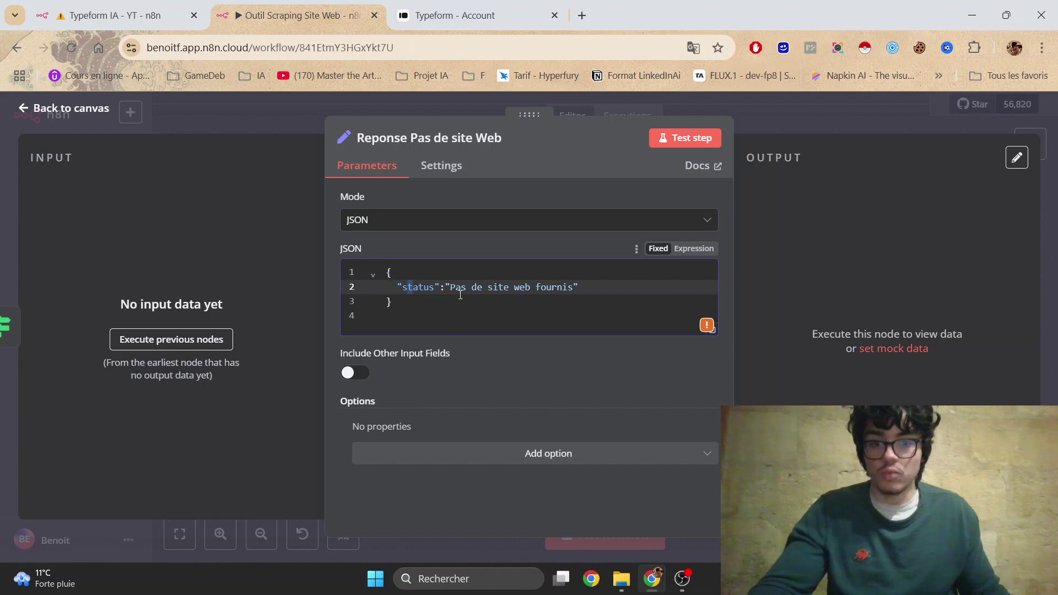
pyautogui.moveTo(392, 302); pyautogui.dragTo(387, 266)
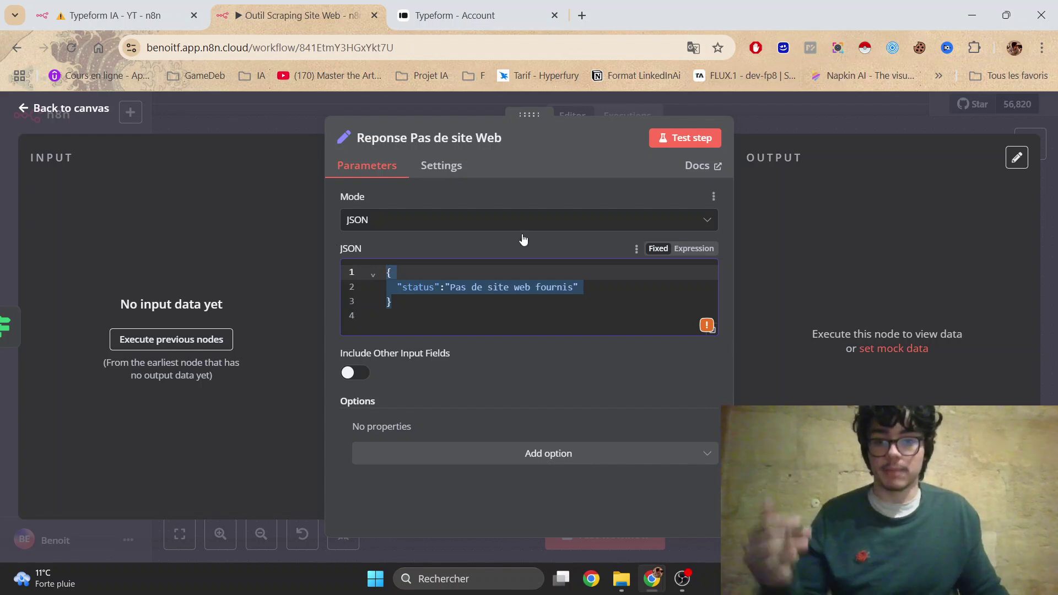
pyautogui.press('Escape')
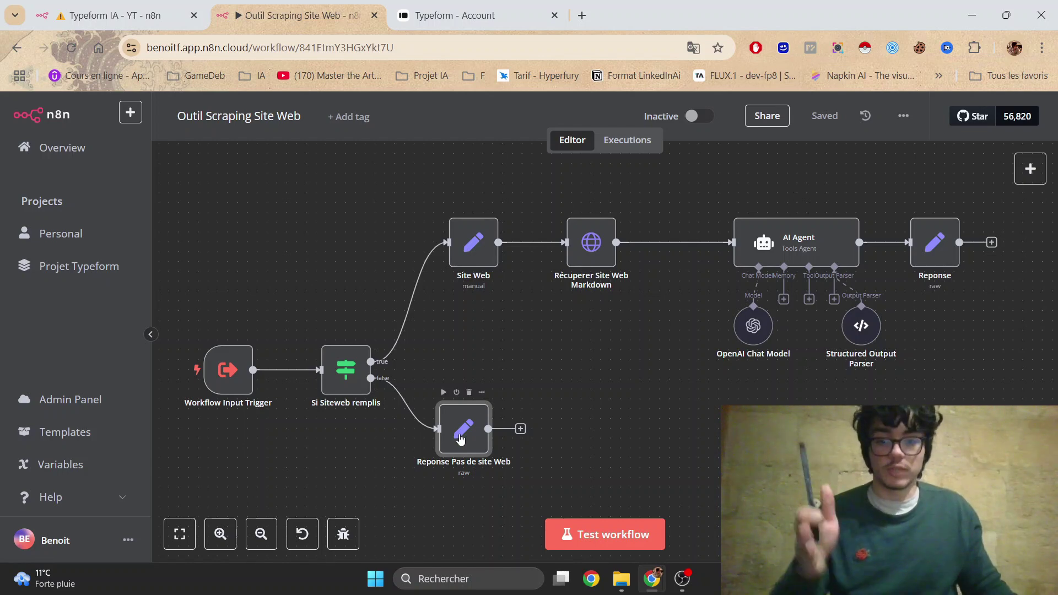
# - Align the Reponse Pas de site Web node vertically beneath Site Web, and check the site_web field mapping in the Site Web node
pyautogui.moveTo(460, 439); pyautogui.dragTo(470, 439)
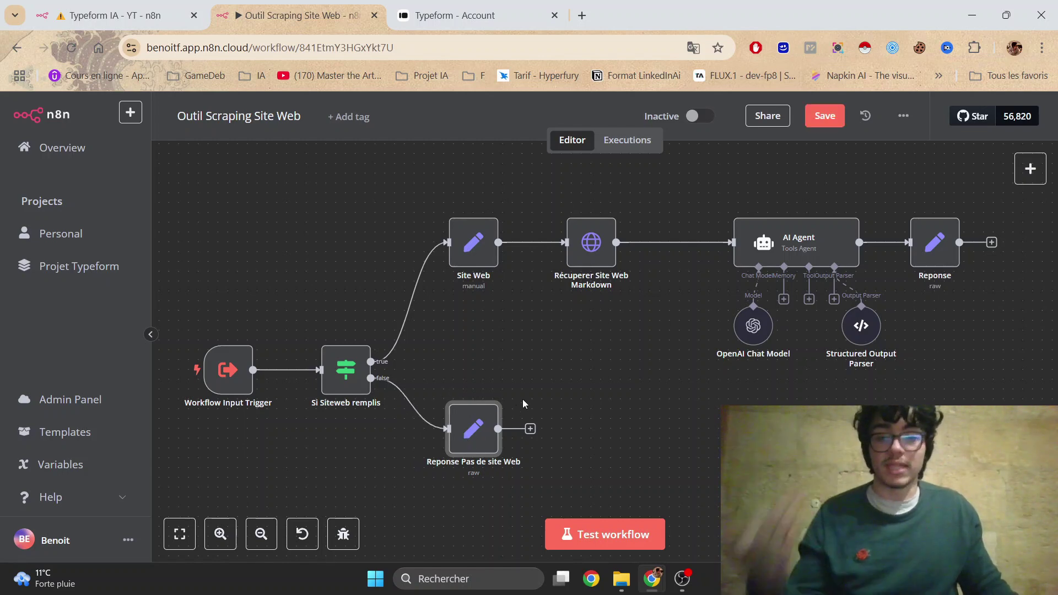
pyautogui.scroll(2, 624, 373)
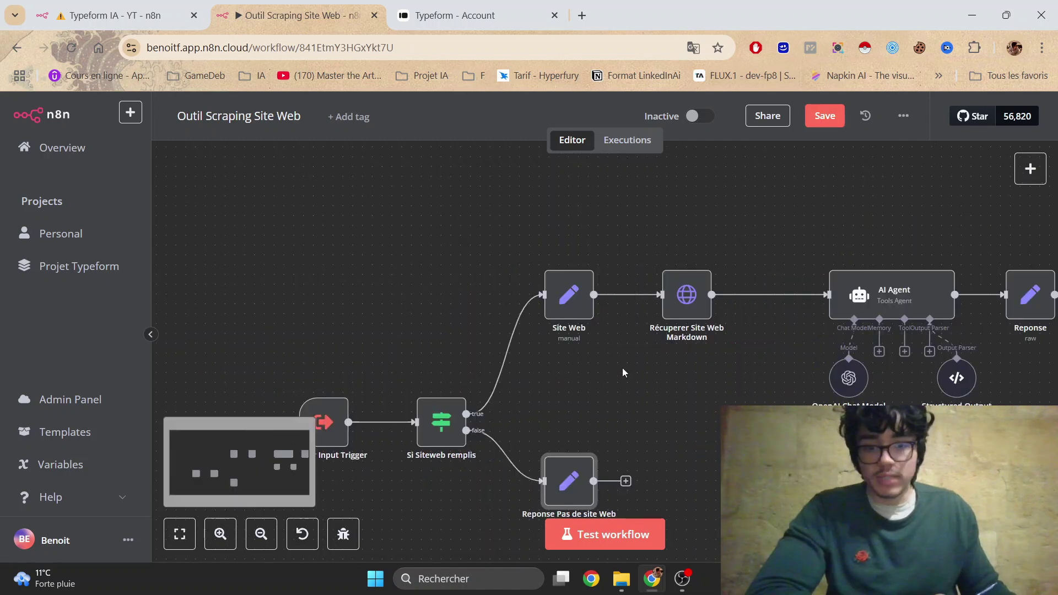
pyautogui.hscroll(3, 624, 372)
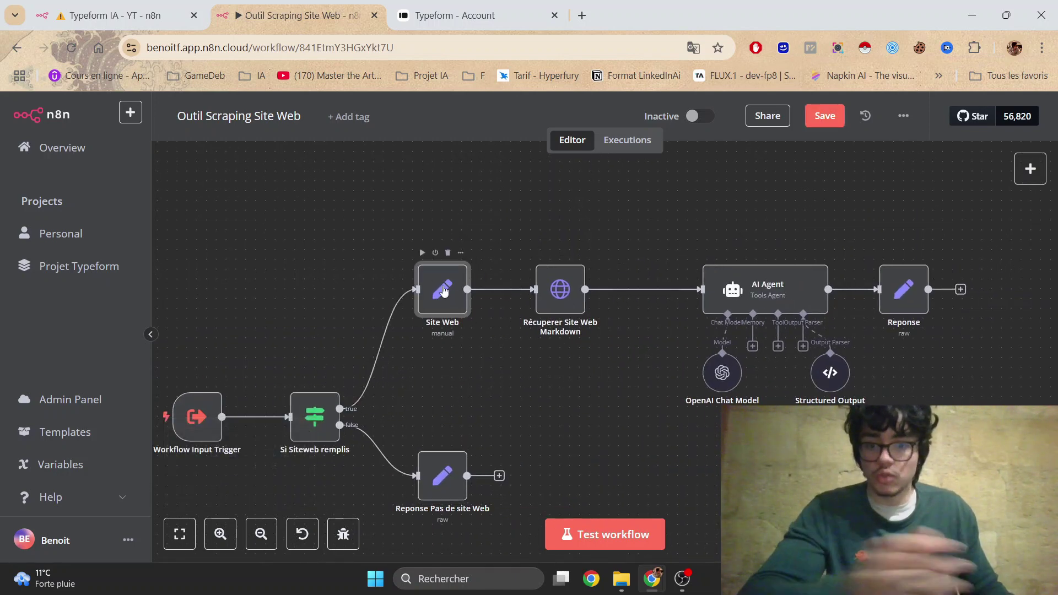
pyautogui.press('Return')
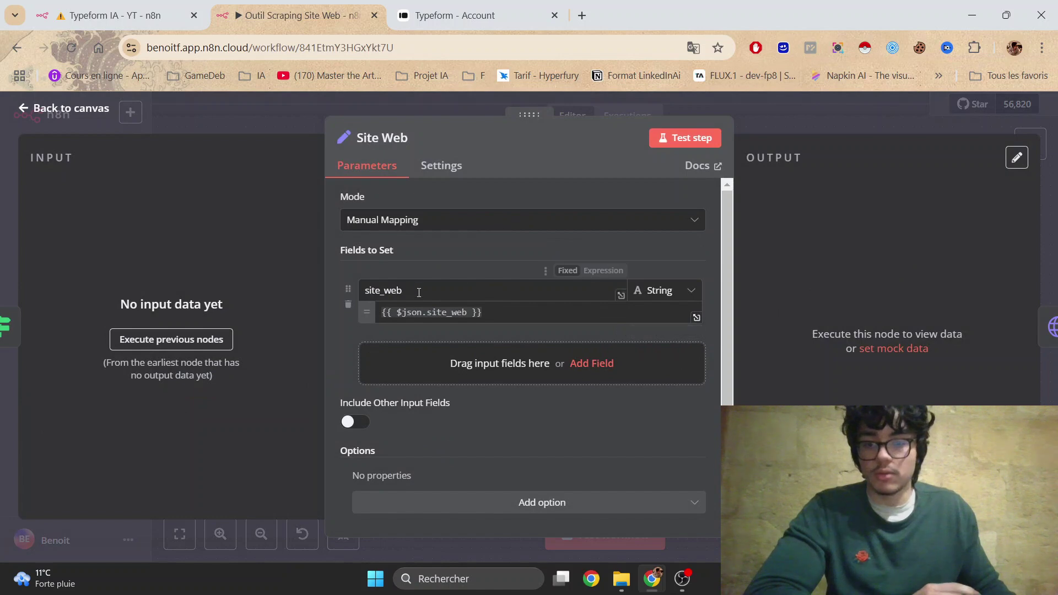
pyautogui.press('Escape')
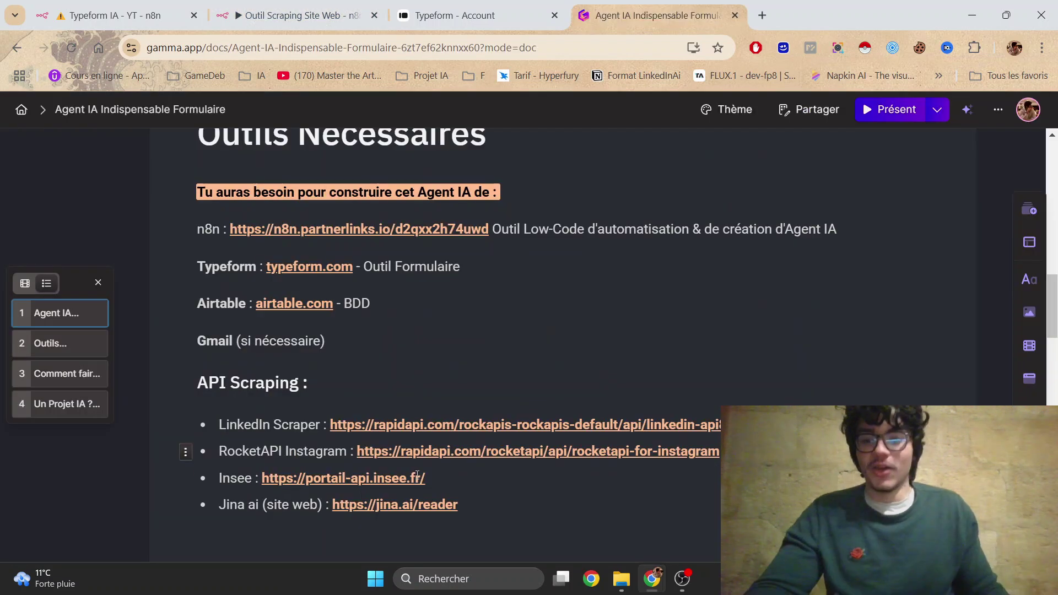
pyautogui.click(390, 504)
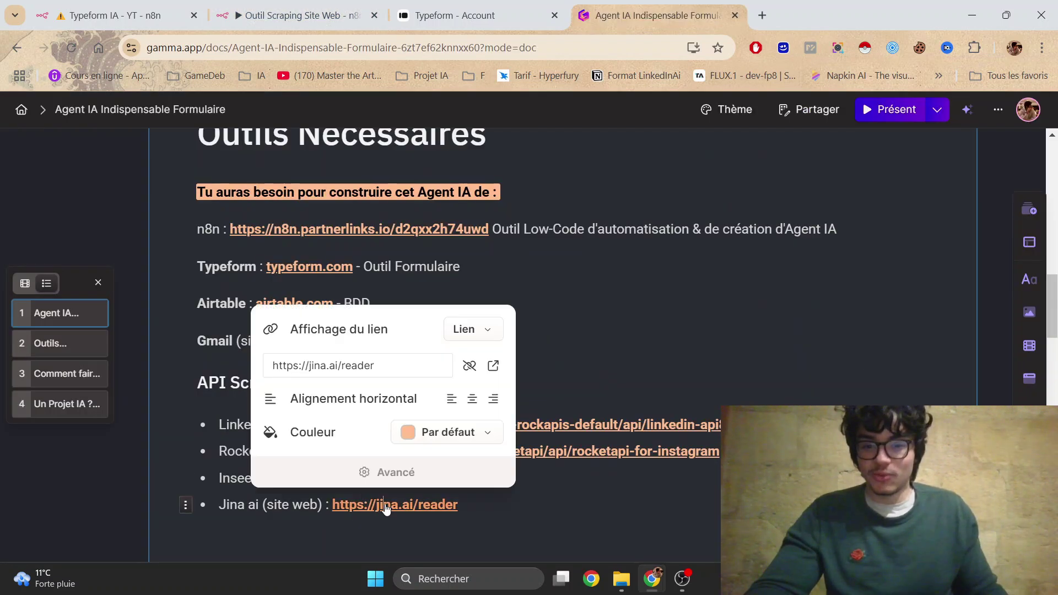
pyautogui.click(416, 363)
pyautogui.hotkey('ctrl', 'c')
pyautogui.click(764, 14)
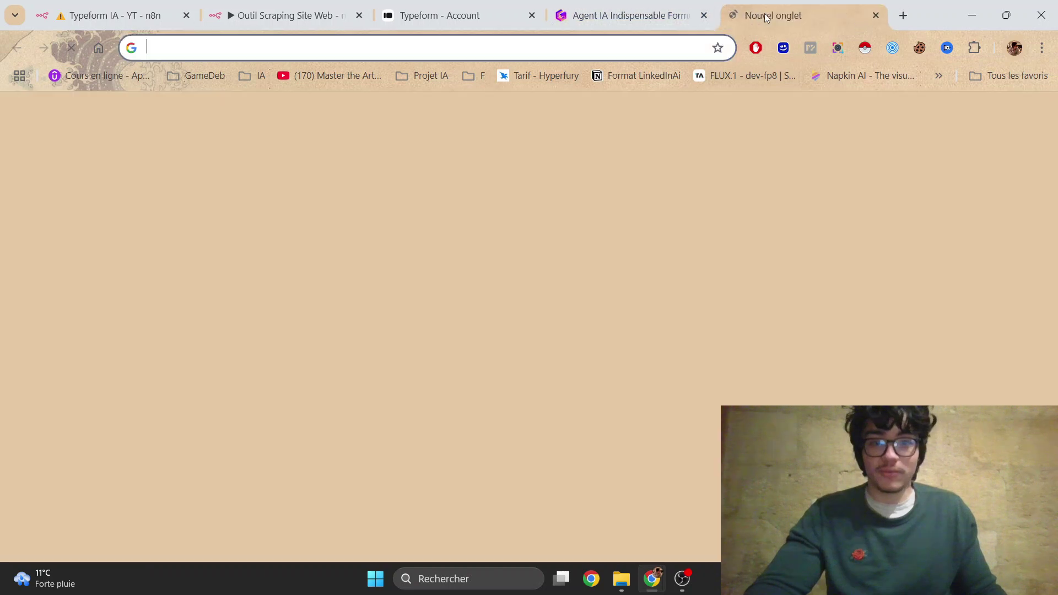
pyautogui.hotkey('ctrl', 'v')
pyautogui.press('Return')
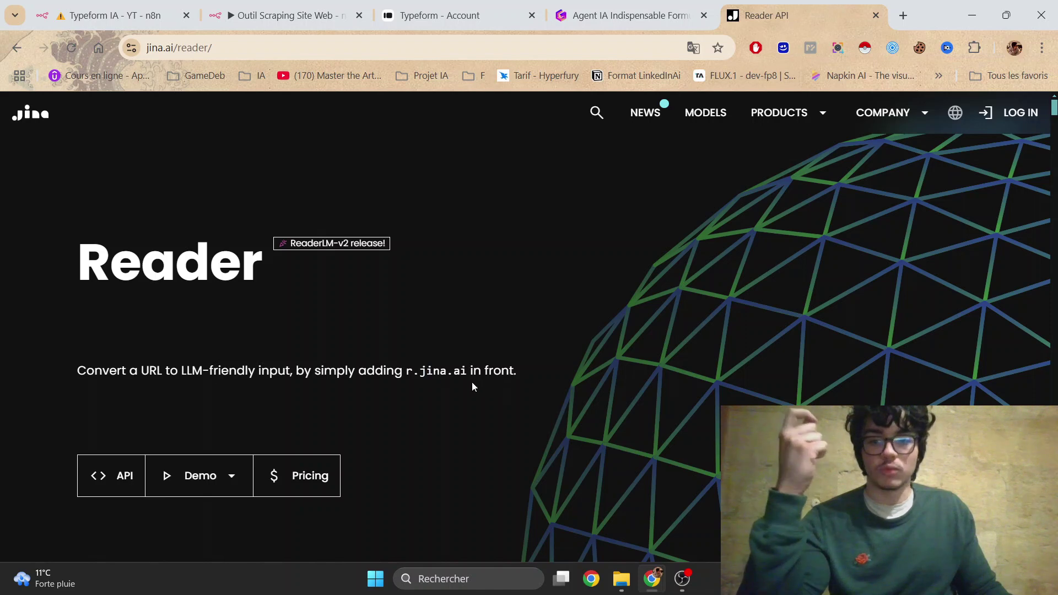
pyautogui.moveTo(408, 372); pyautogui.dragTo(468, 372)
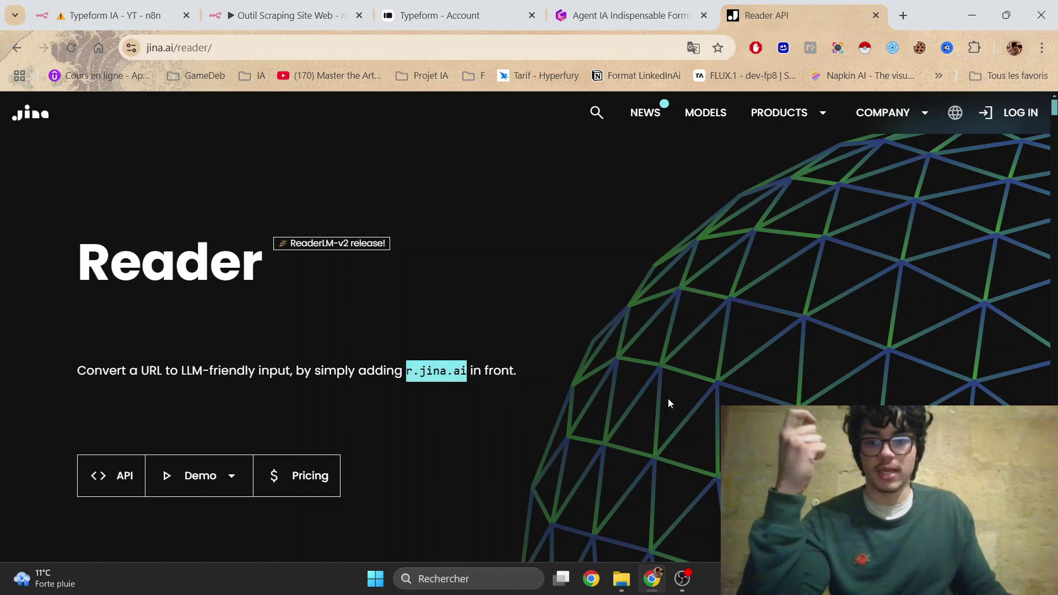
pyautogui.scroll(-4, 600, 337)
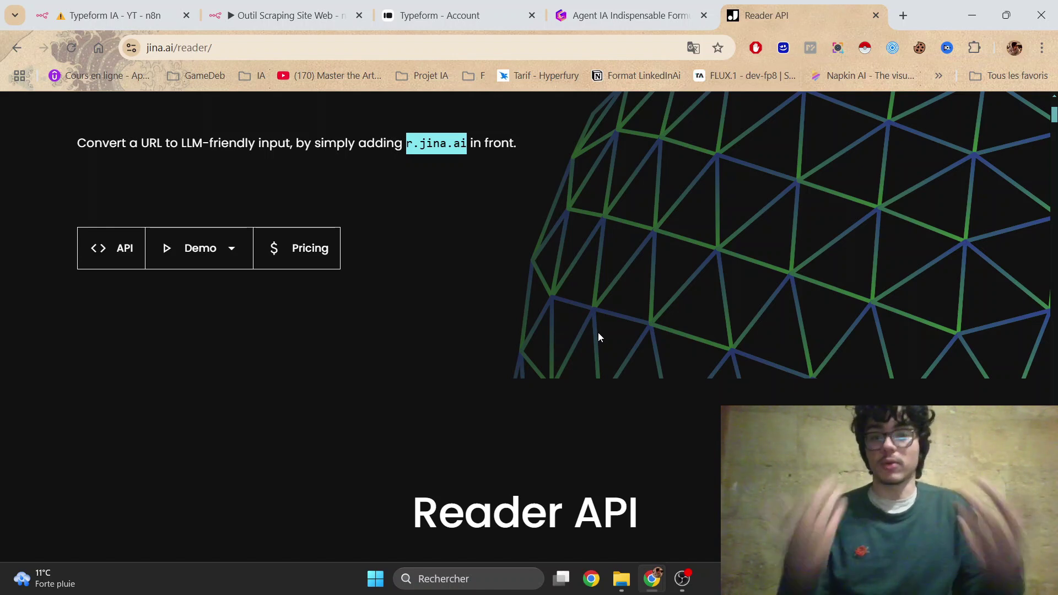
# - Return to the Outil Scraping Site Web workflow, move the Récuperer Site Web Markdown node slightly closer to AI Agent and open it
pyautogui.click(288, 10)
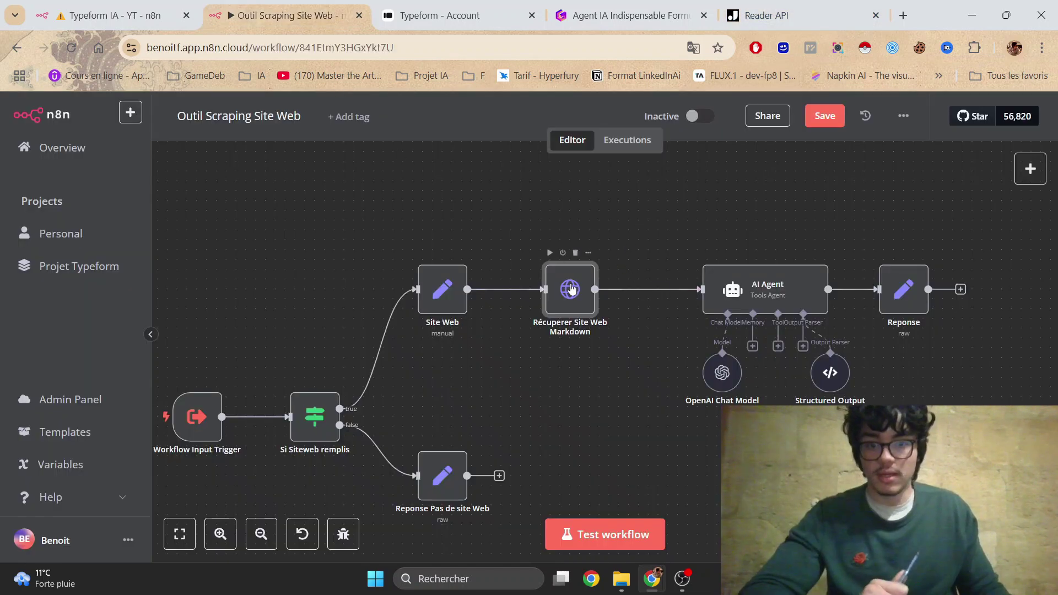
pyautogui.moveTo(571, 289); pyautogui.dragTo(596, 295)
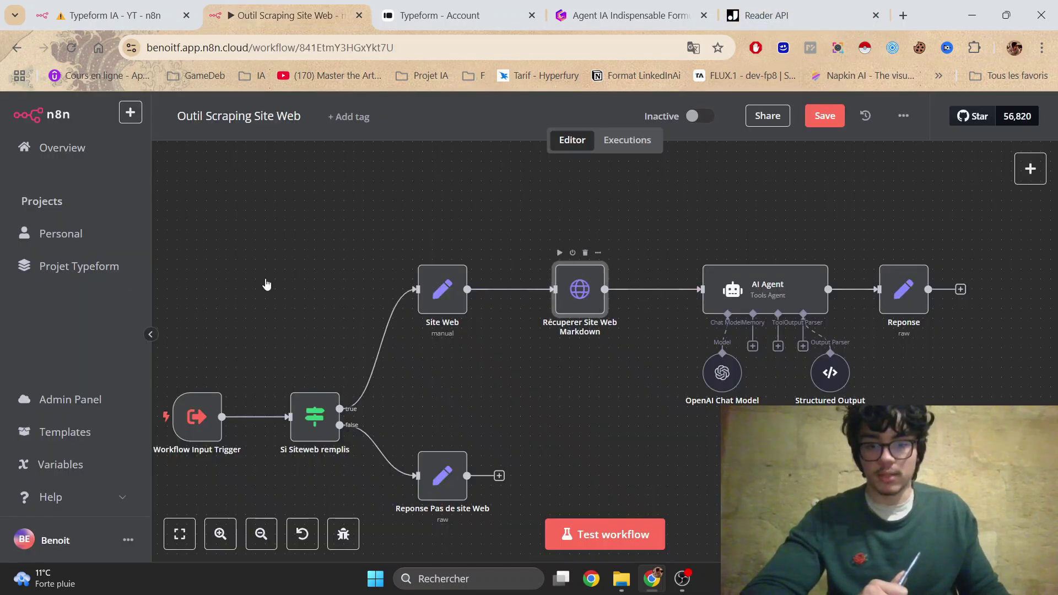
pyautogui.doubleClick(580, 281)
pyautogui.moveTo(561, 297); pyautogui.dragTo(455, 294)
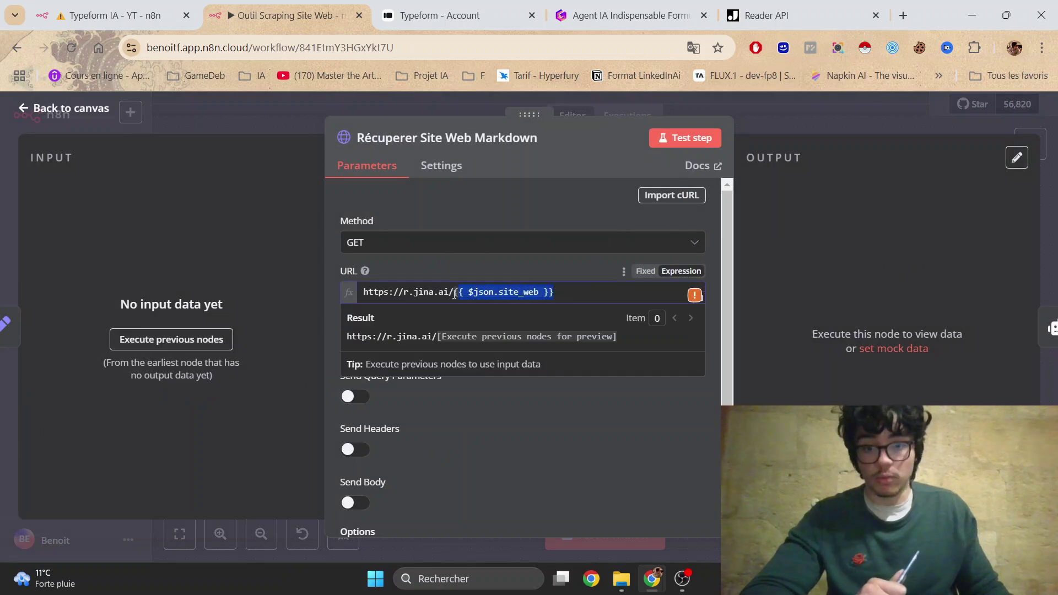
pyautogui.moveTo(368, 296); pyautogui.dragTo(453, 293)
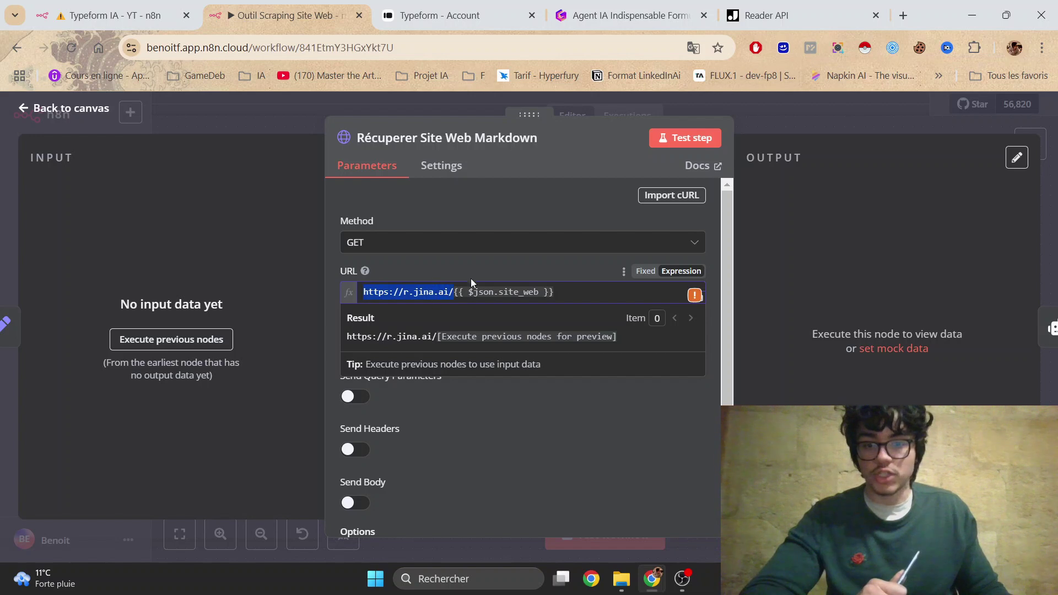
pyautogui.click(547, 258)
pyautogui.press('Escape')
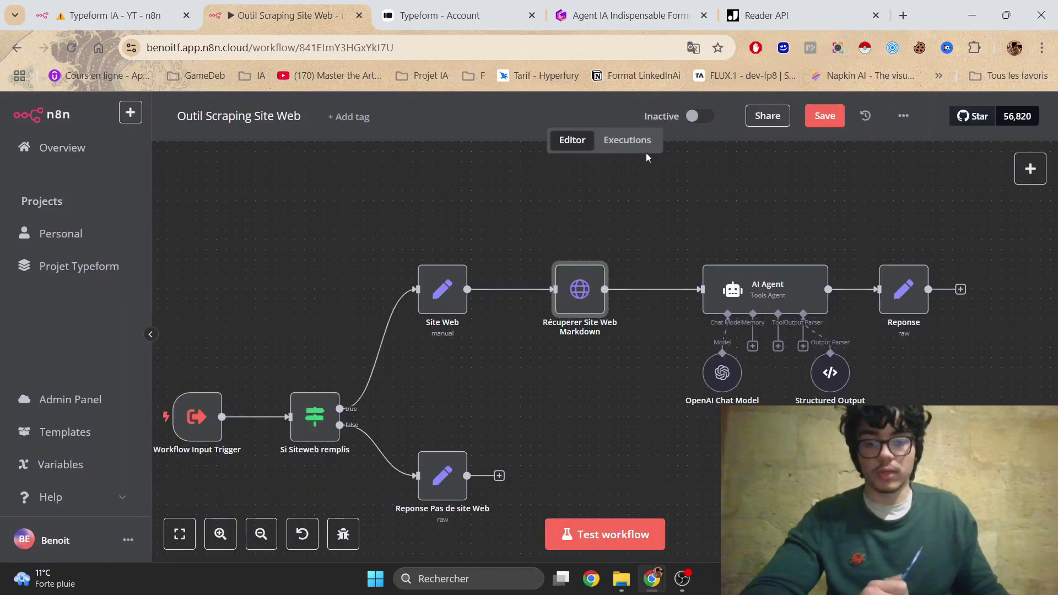
pyautogui.click(827, 118)
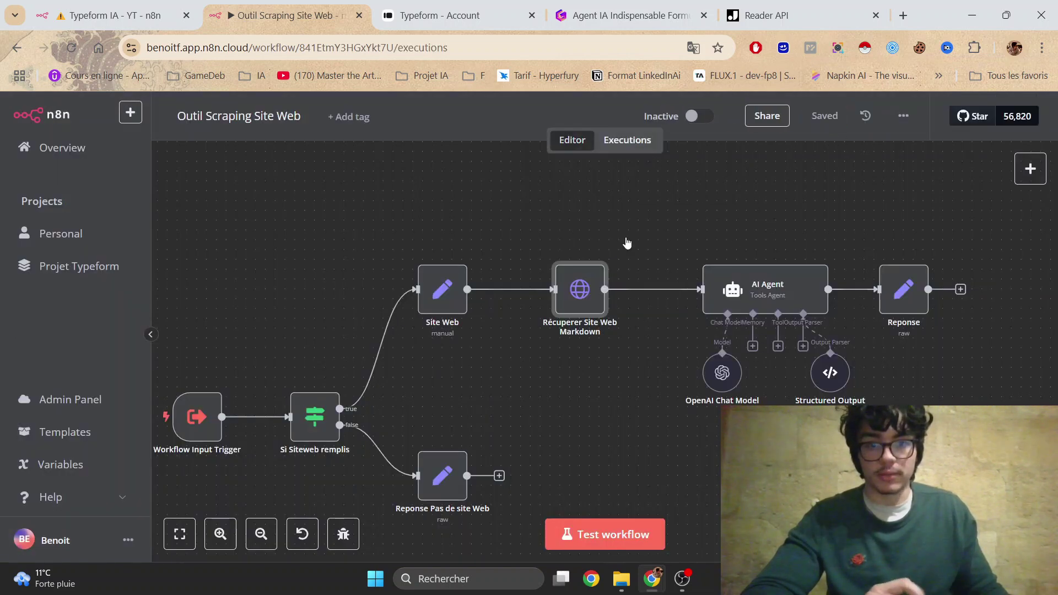
# - Load a past execution in the editor and highlight the resolved URL and data output of the Récuperer Site Web Markdown node
pyautogui.doubleClick(580, 289)
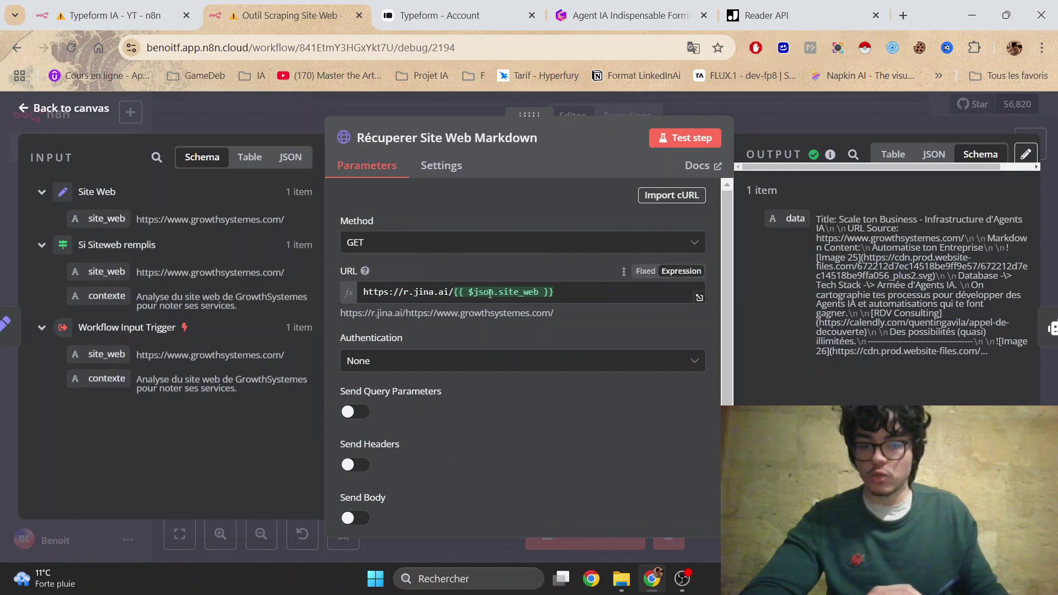
pyautogui.moveTo(386, 316); pyautogui.dragTo(569, 316)
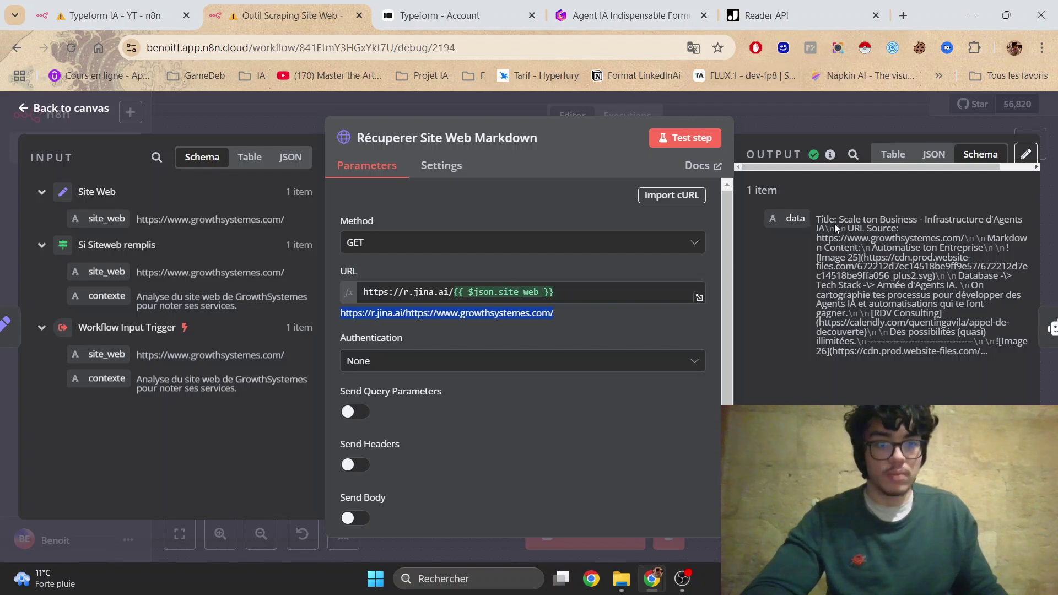
pyautogui.moveTo(817, 220); pyautogui.dragTo(994, 353)
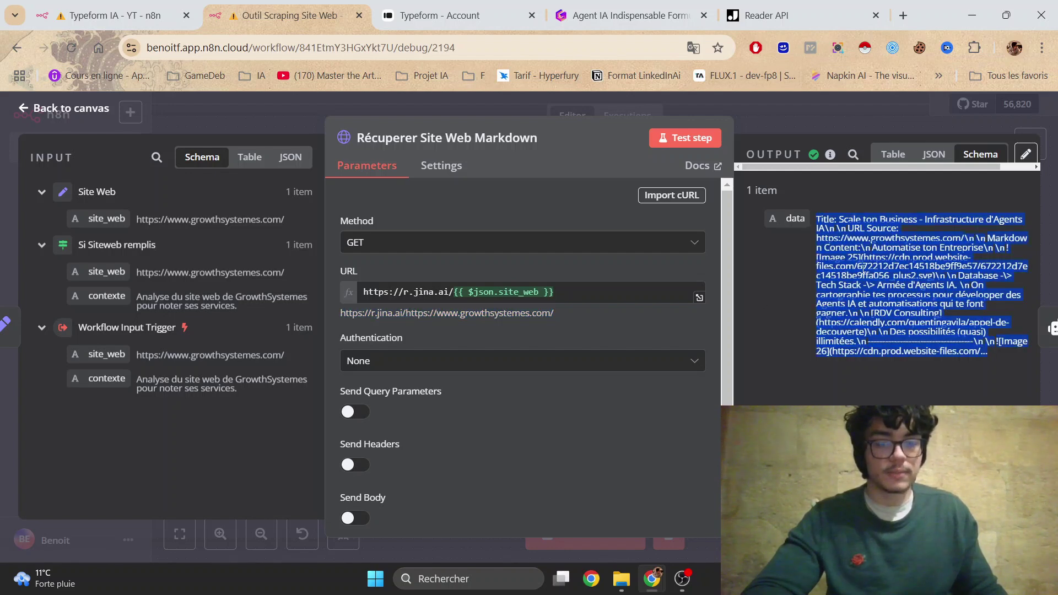
pyautogui.click(823, 117)
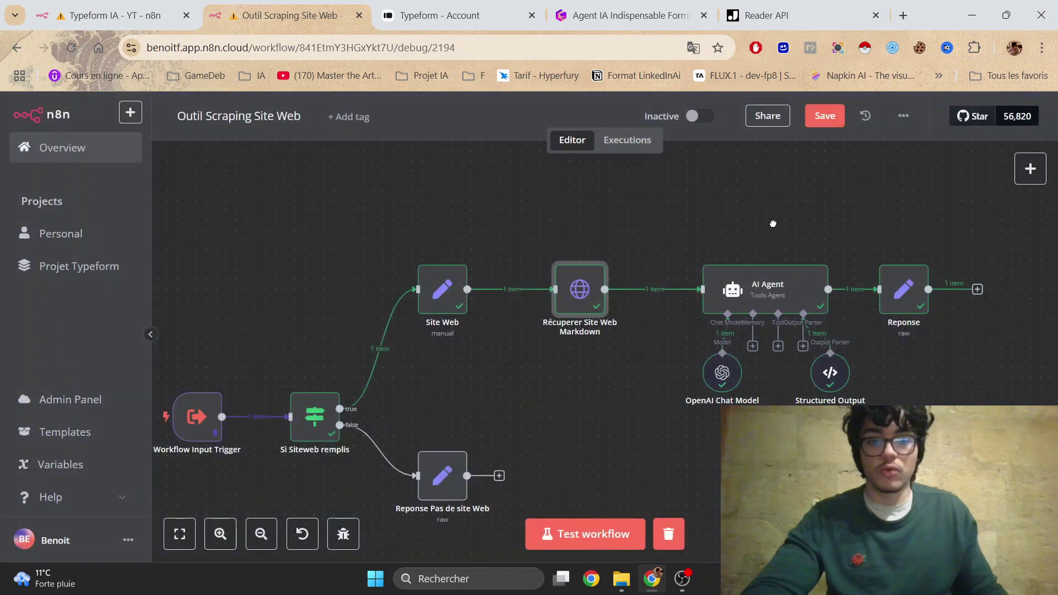
# - Open the AI Agent node, review its Markdown homepage and context prompt and its output format requirement, and return to the canvas
pyautogui.moveTo(781, 300); pyautogui.dragTo(649, 268)
pyautogui.click(649, 269)
pyautogui.doubleClick(648, 267)
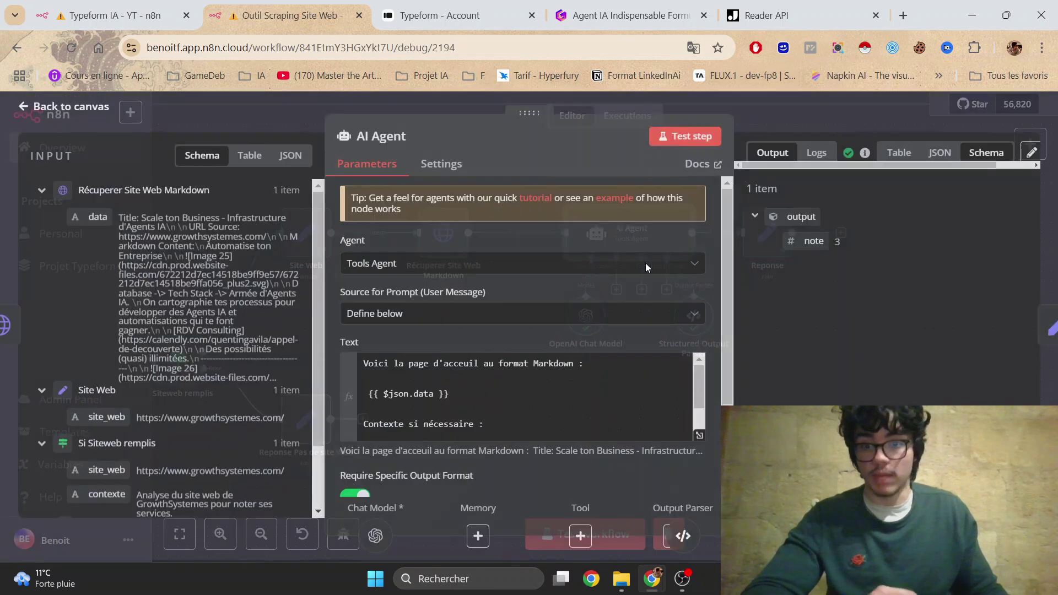
pyautogui.scroll(-2, 669, 399)
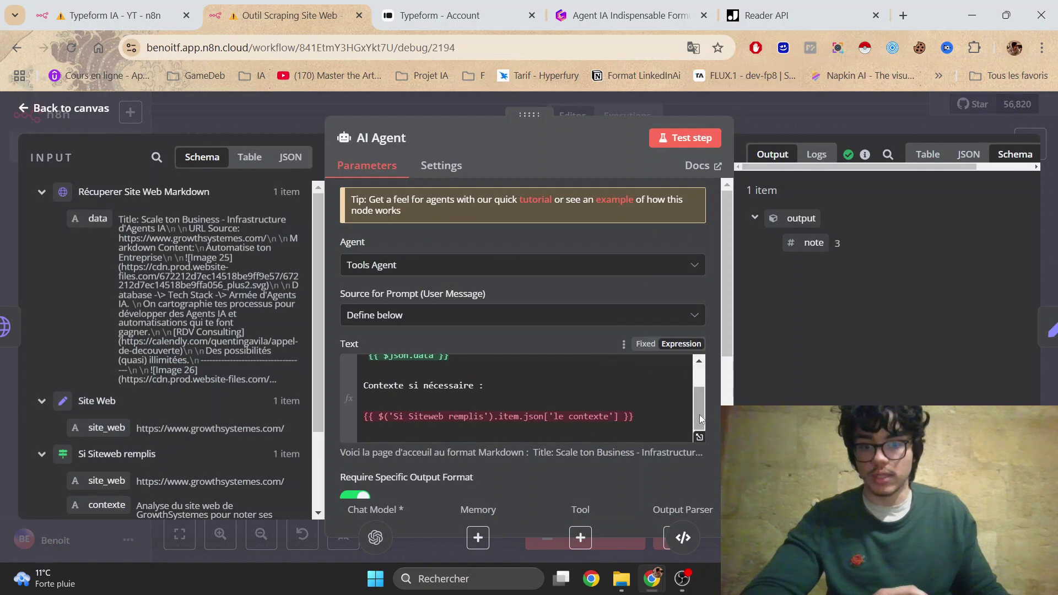
pyautogui.moveTo(699, 414); pyautogui.dragTo(700, 385)
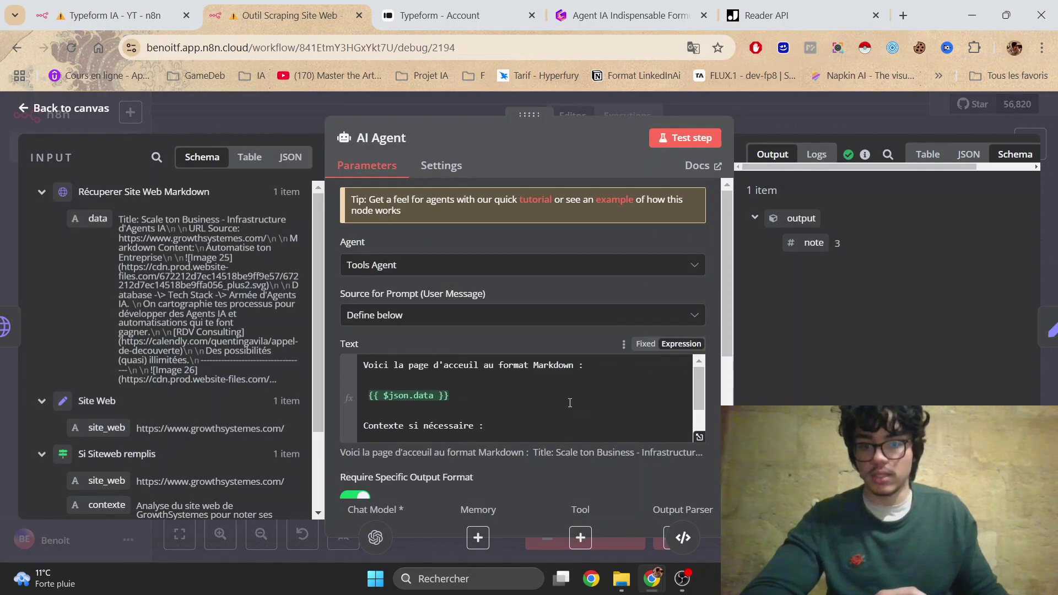
pyautogui.scroll(-1, 710, 461)
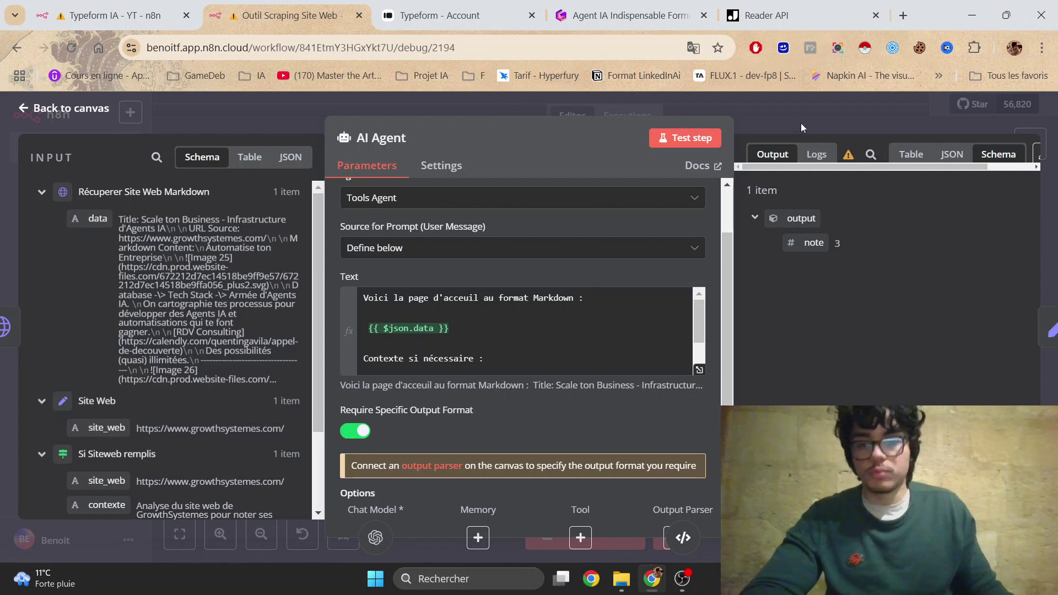
pyautogui.scroll(-2, 551, 331)
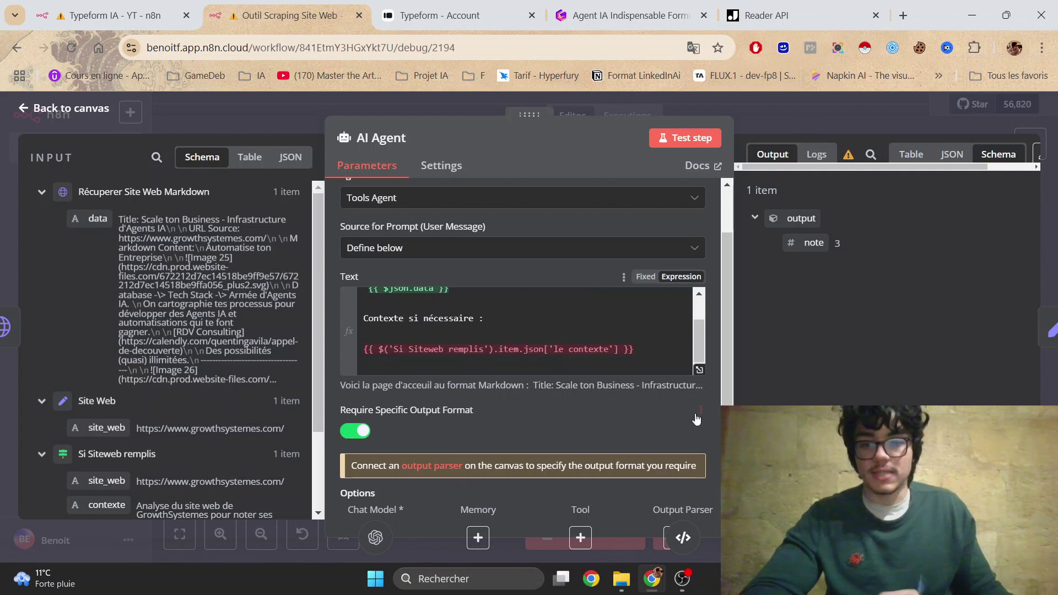
pyautogui.scroll(-2, 695, 407)
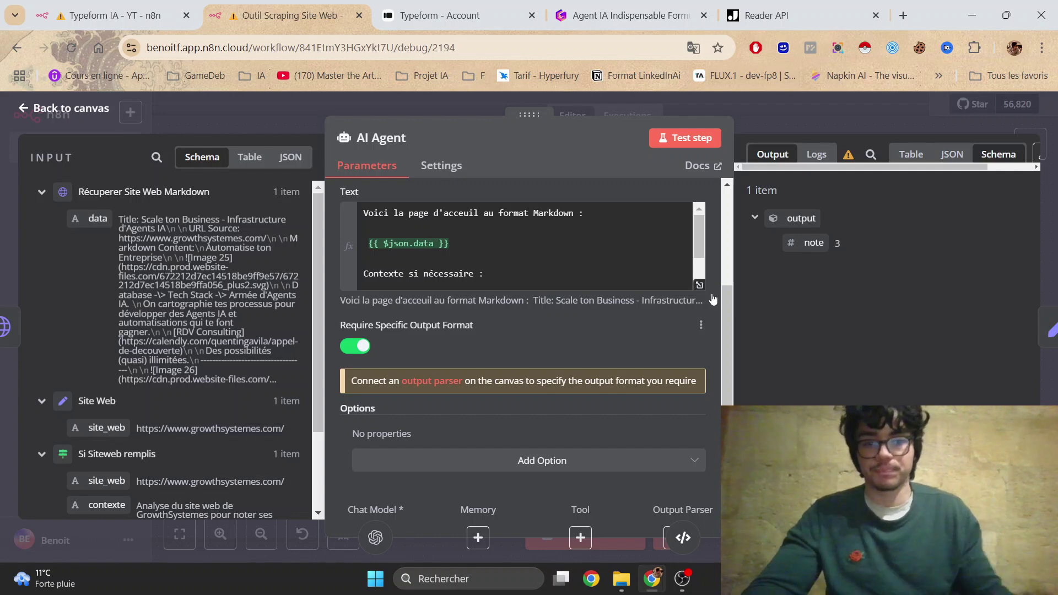
pyautogui.click(808, 119)
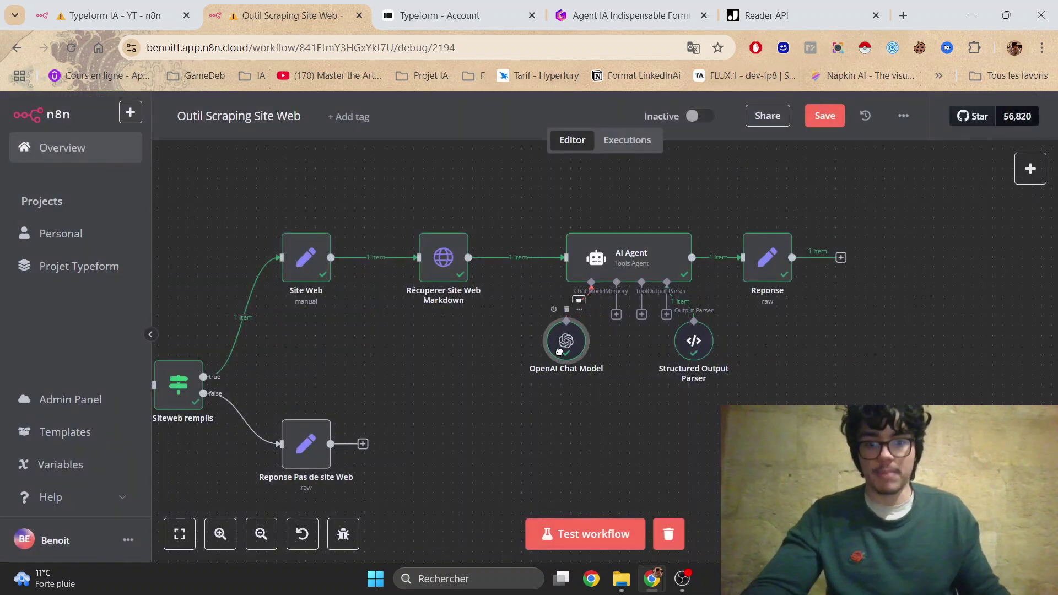
# - Move the OpenAI Chat Model node slightly away from the Structured Output Parser, view its settings and close it
pyautogui.moveTo(570, 356); pyautogui.dragTo(551, 356)
pyautogui.doubleClick(549, 342)
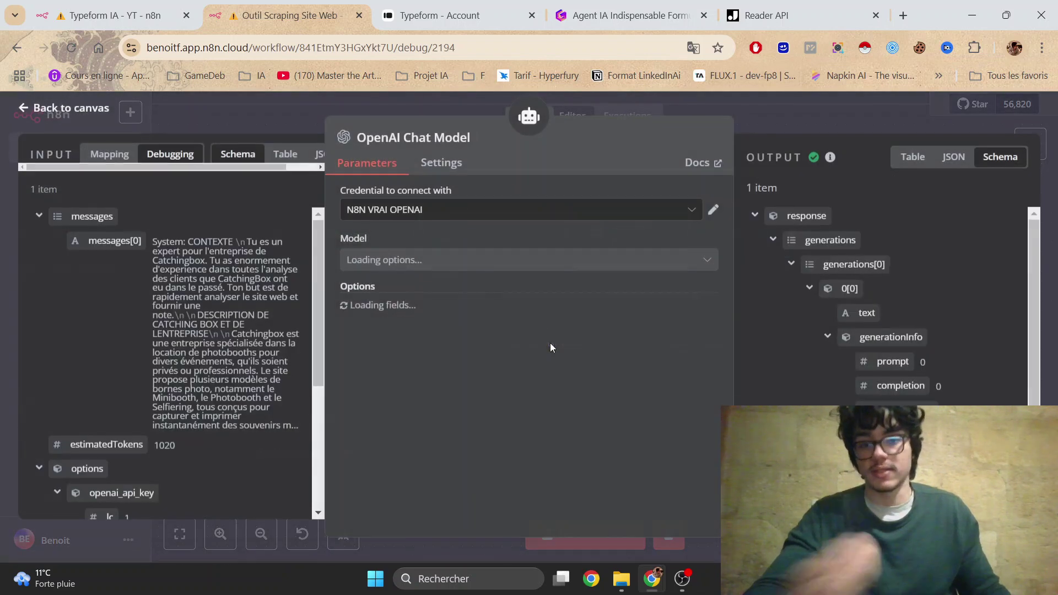
pyautogui.click(774, 130)
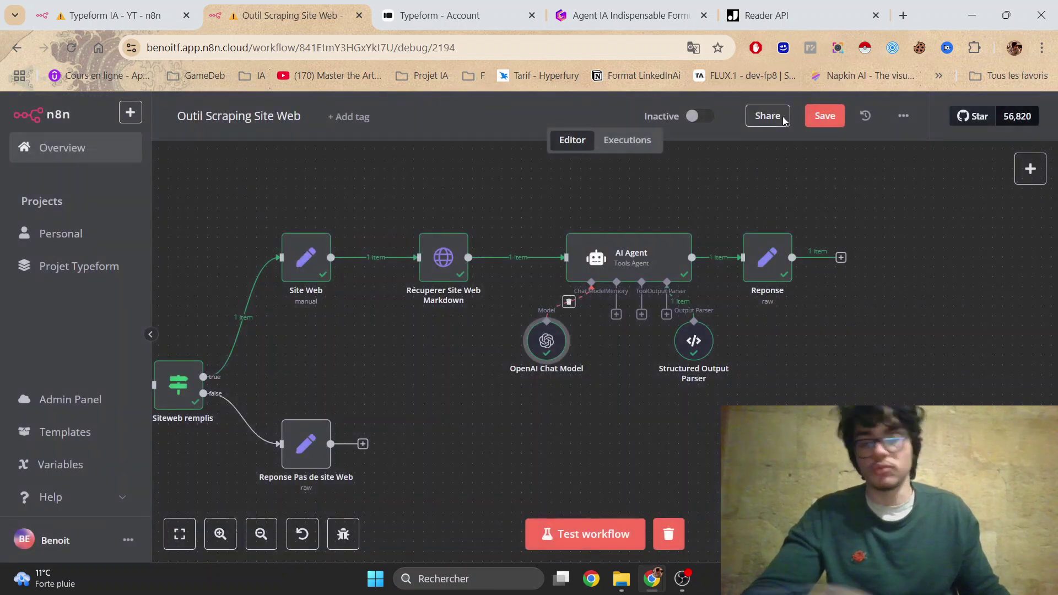
# - Move the Structured Output Parser node slightly further from the OpenAI Chat Model and open it to view its JSON example
pyautogui.moveTo(707, 331); pyautogui.dragTo(708, 336)
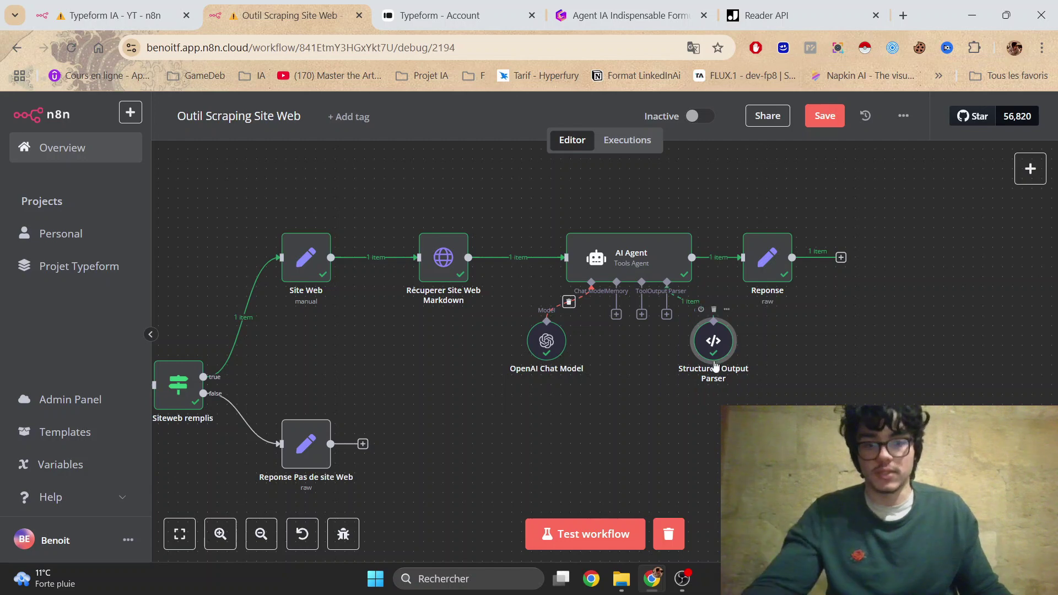
pyautogui.doubleClick(713, 351)
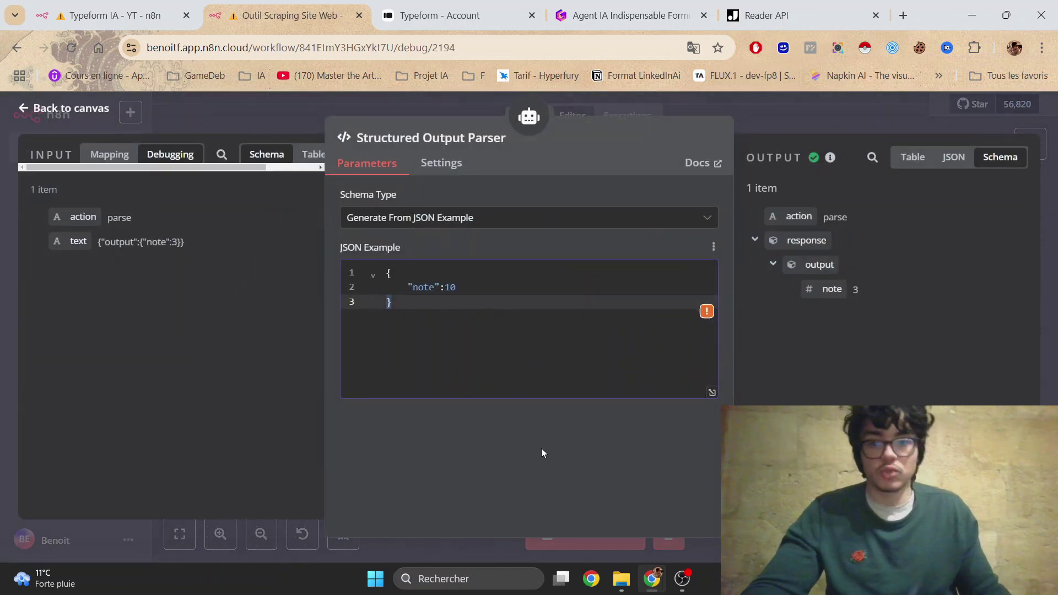
# - Highlight the JSON example and its note value in the Structured Output Parser, and return to the canvas
pyautogui.moveTo(419, 309); pyautogui.dragTo(378, 275)
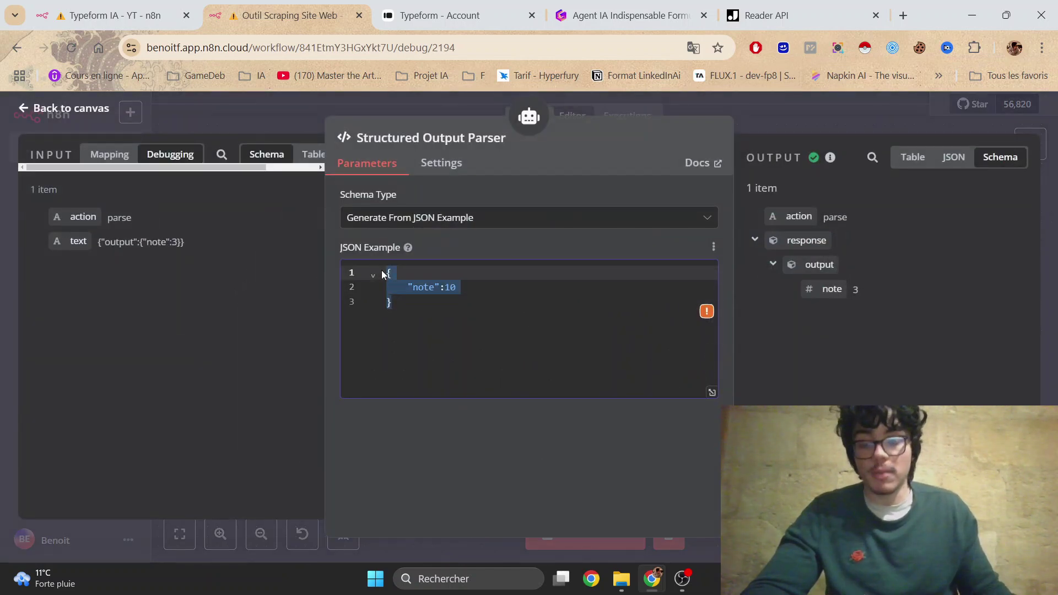
pyautogui.click(457, 287)
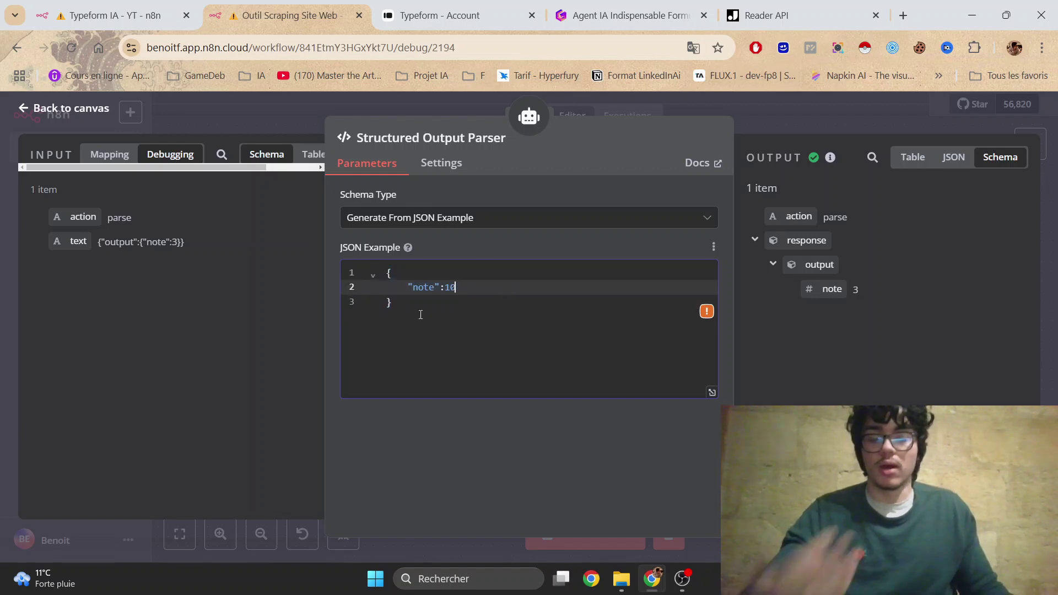
pyautogui.click(381, 300)
pyautogui.moveTo(381, 301); pyautogui.dragTo(383, 272)
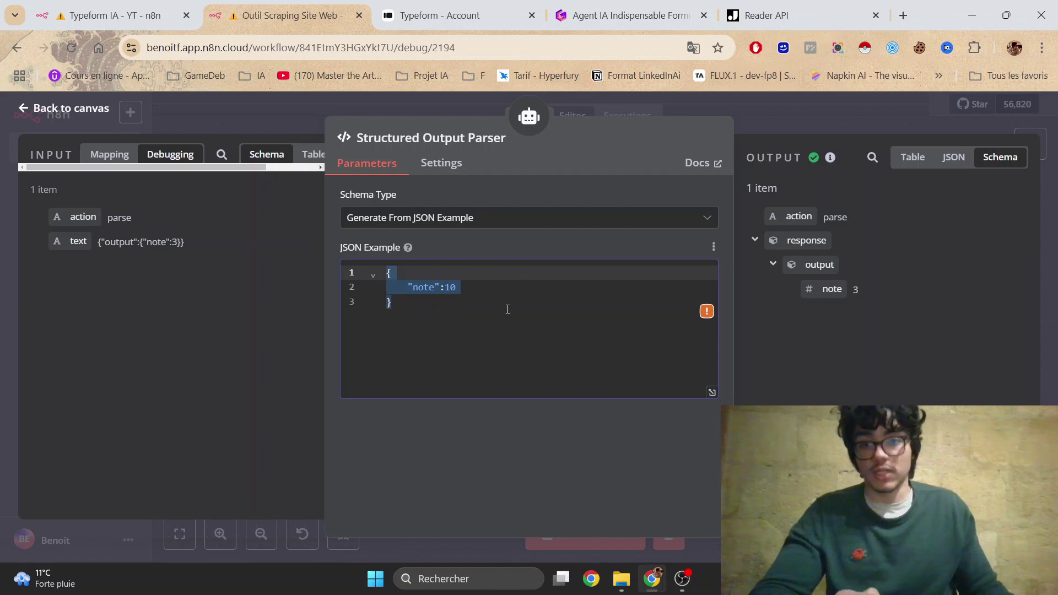
pyautogui.click(426, 290)
pyautogui.click(449, 287)
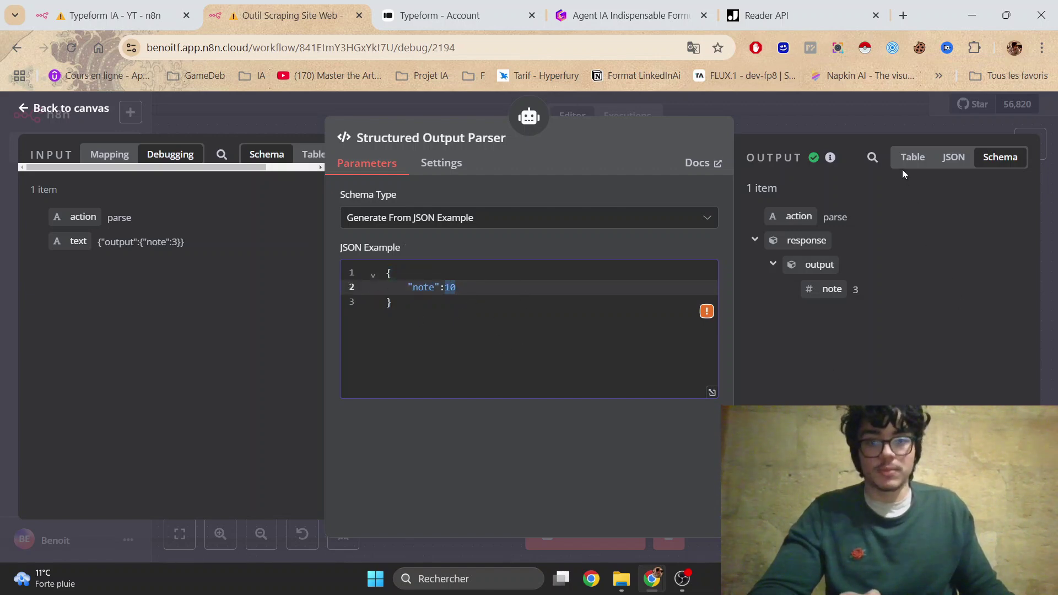
pyautogui.click(831, 130)
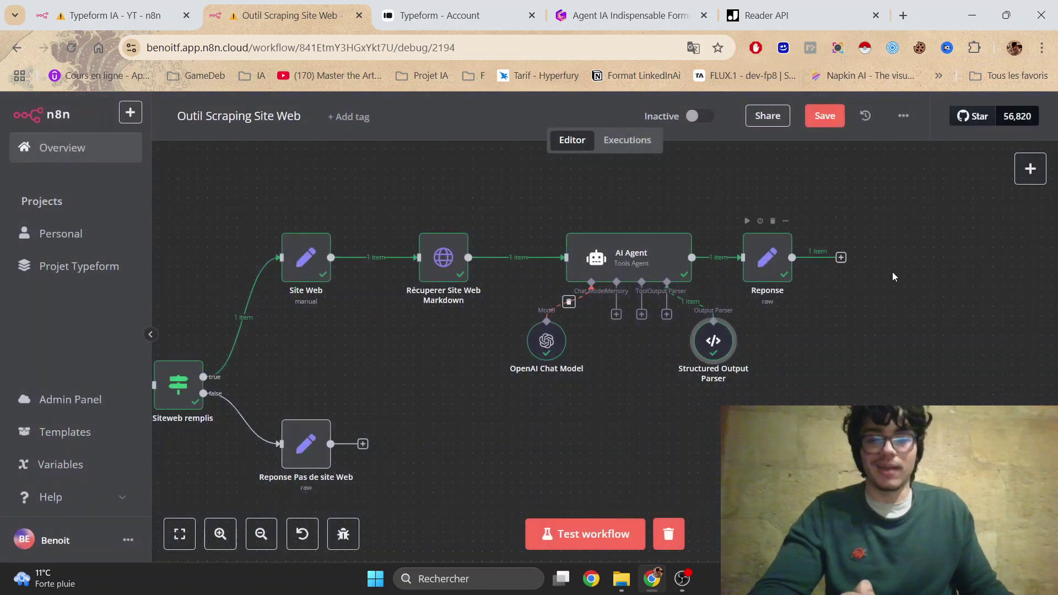
# - Open the Reponse node, expand its JSON expression in the full editor and highlight the status field
pyautogui.moveTo(892, 272); pyautogui.dragTo(762, 272)
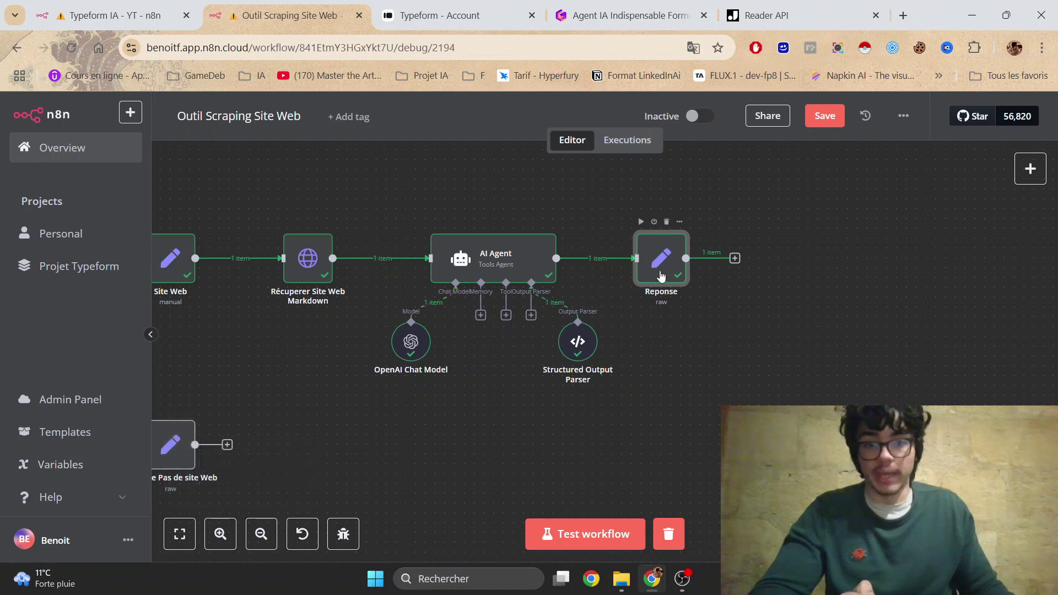
pyautogui.press('Return')
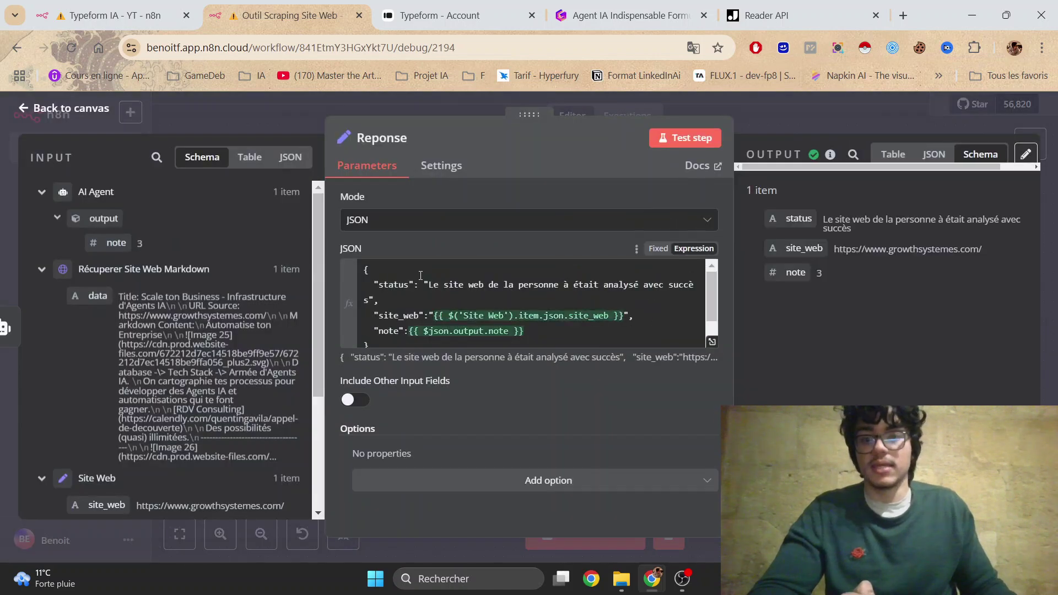
pyautogui.click(460, 223)
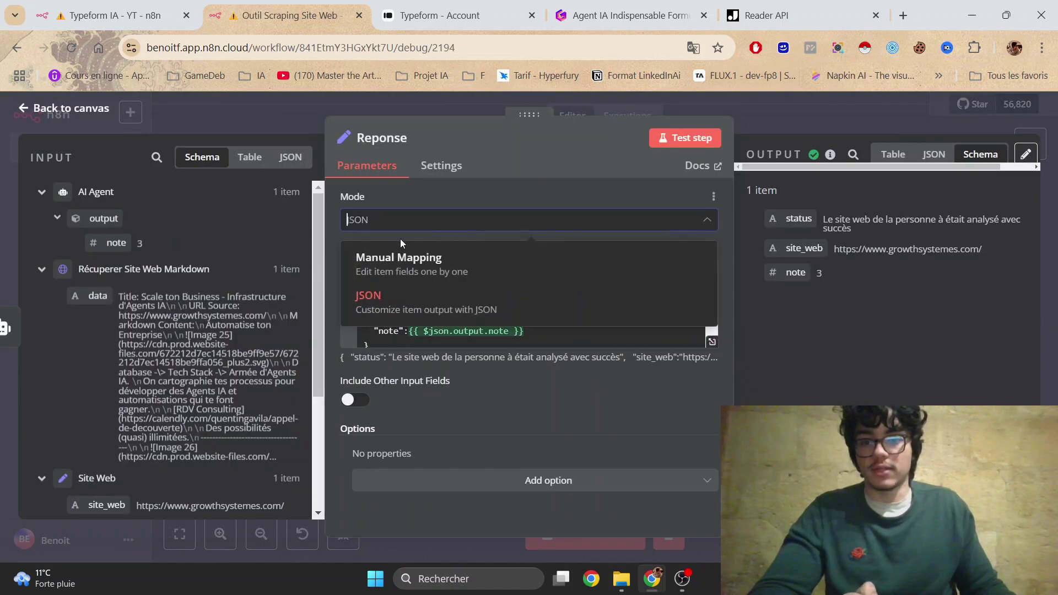
pyautogui.click(711, 340)
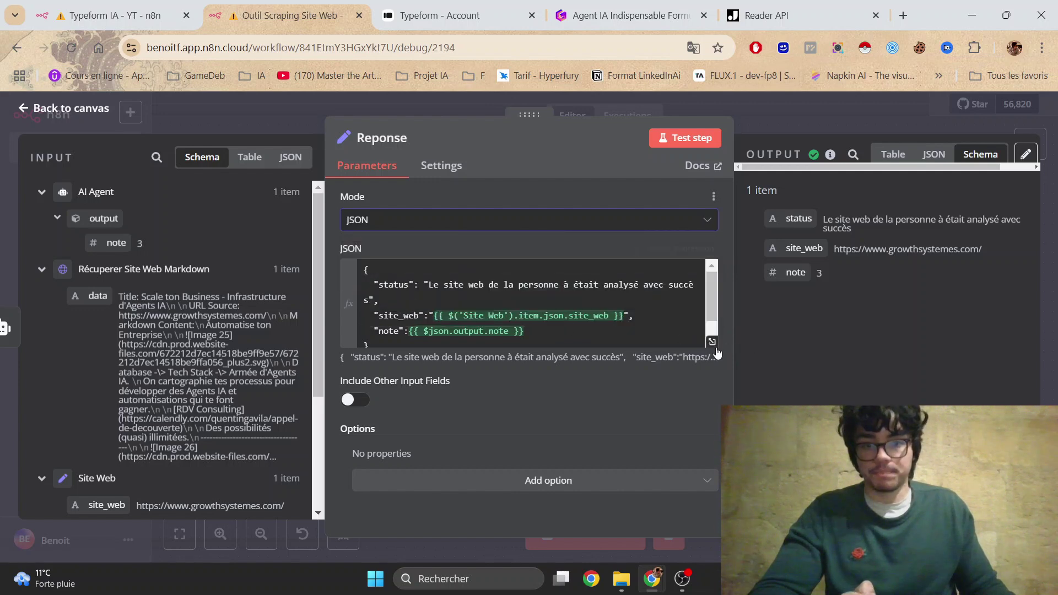
pyautogui.click(711, 341)
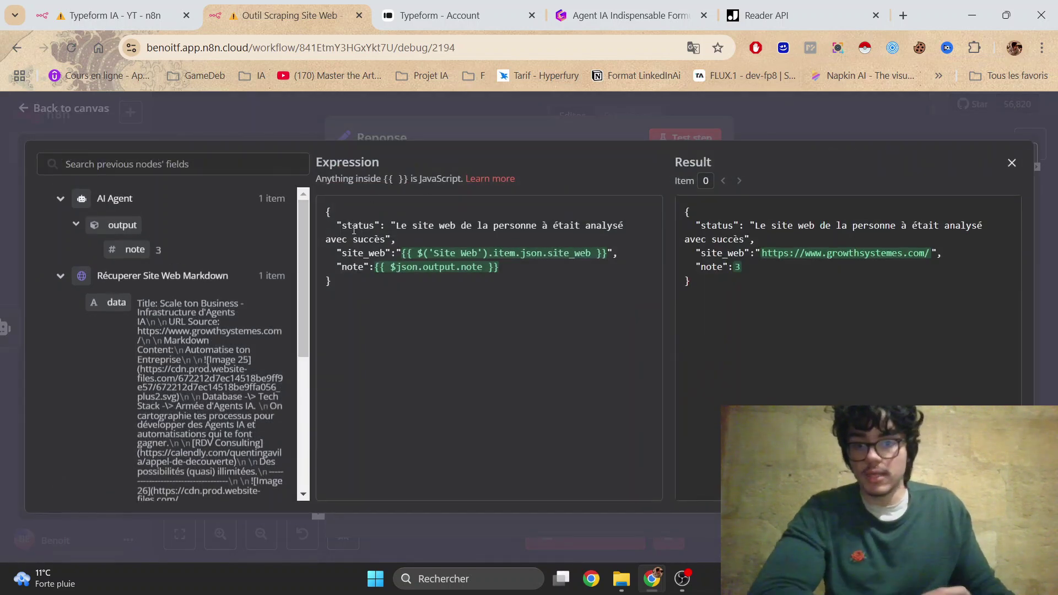
pyautogui.moveTo(337, 226); pyautogui.dragTo(378, 226)
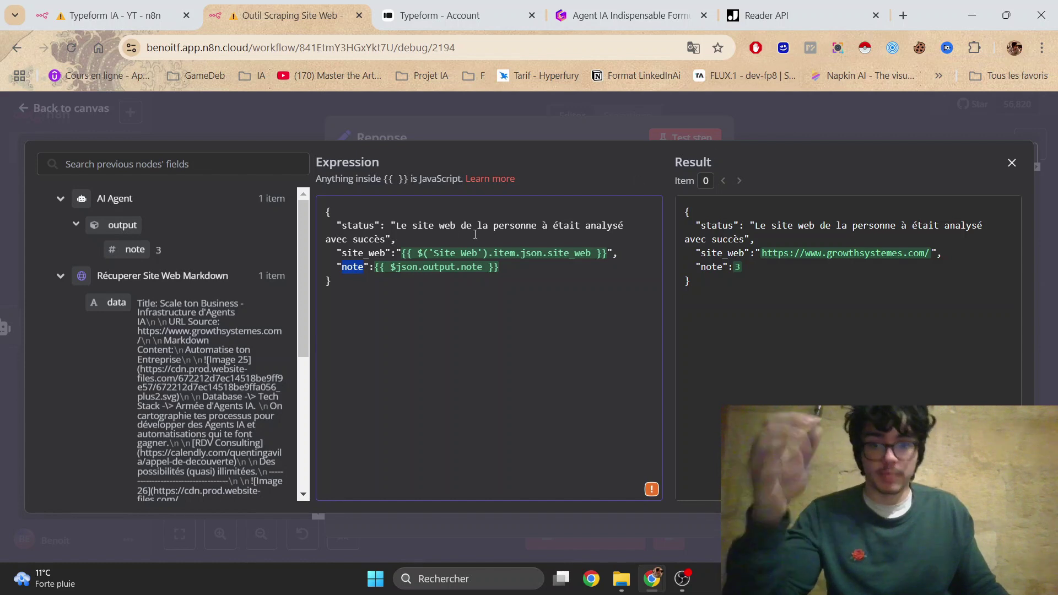
pyautogui.doubleClick(348, 226)
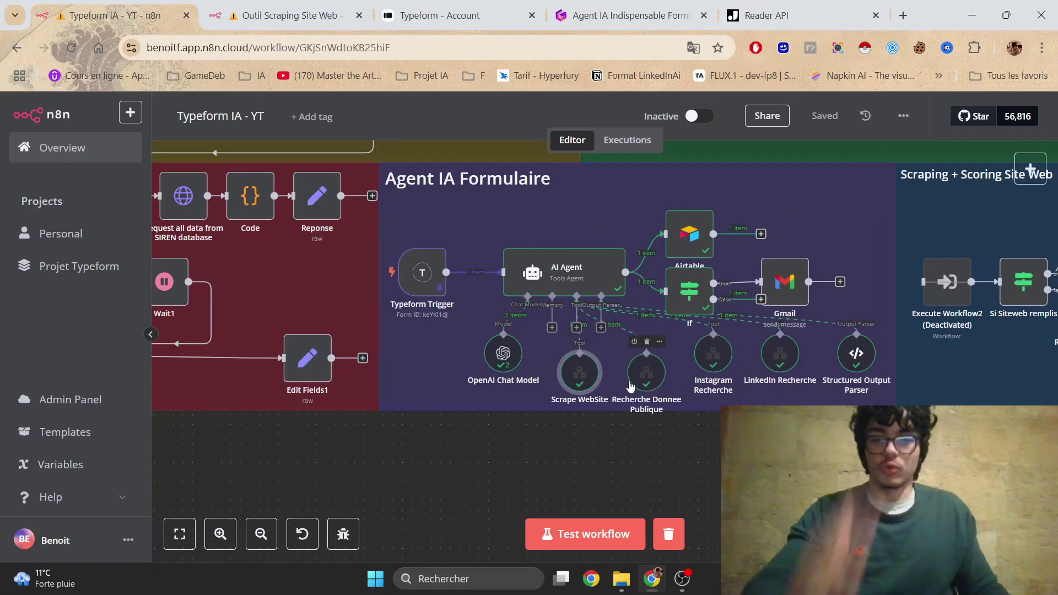
# - Move the Scrape WebSite node slightly away from Recherche Donnee Publique, and review the latter's full tool description and input format
pyautogui.moveTo(580, 372); pyautogui.dragTo(570, 373)
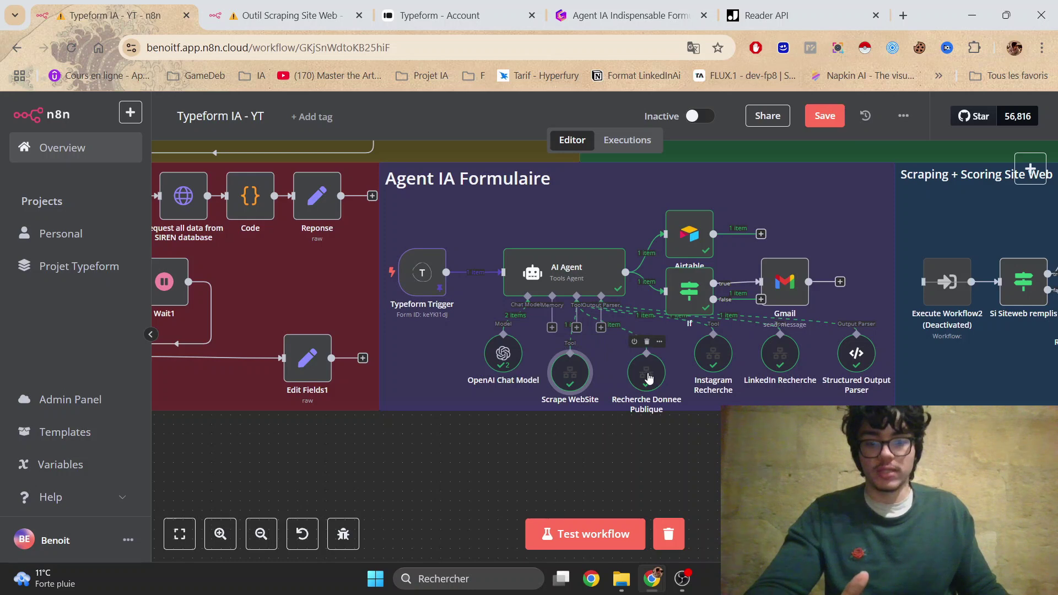
pyautogui.doubleClick(647, 374)
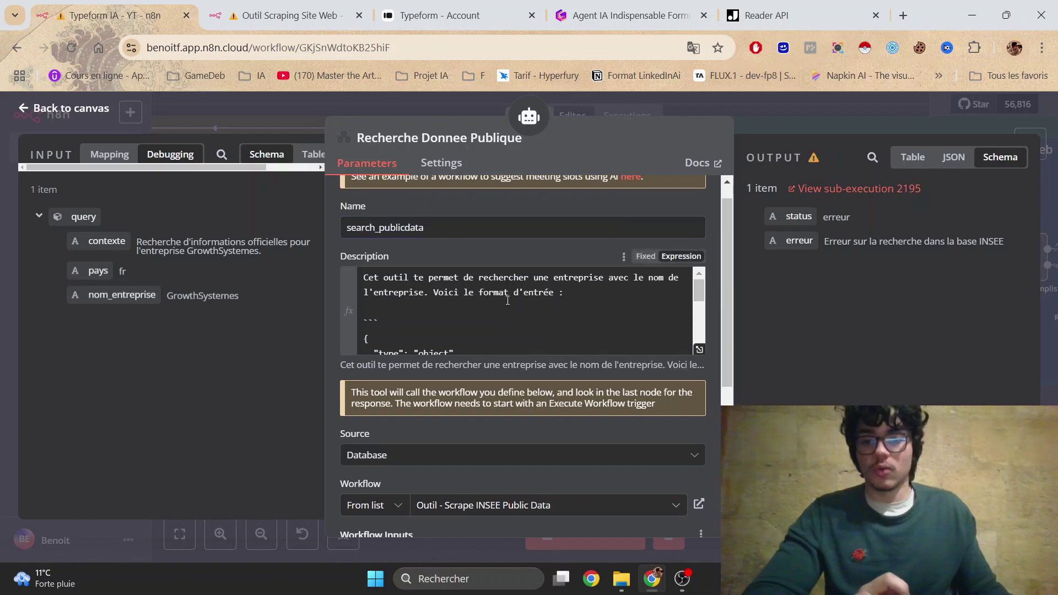
pyautogui.moveTo(383, 277); pyautogui.dragTo(544, 277)
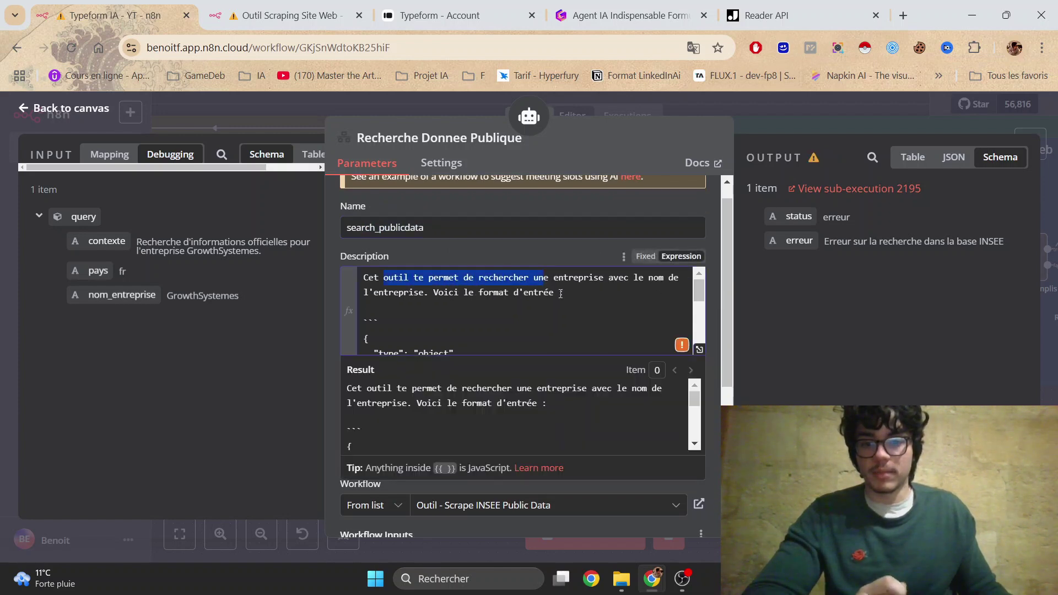
pyautogui.moveTo(696, 299); pyautogui.dragTo(706, 322)
pyautogui.scroll(2, 705, 325)
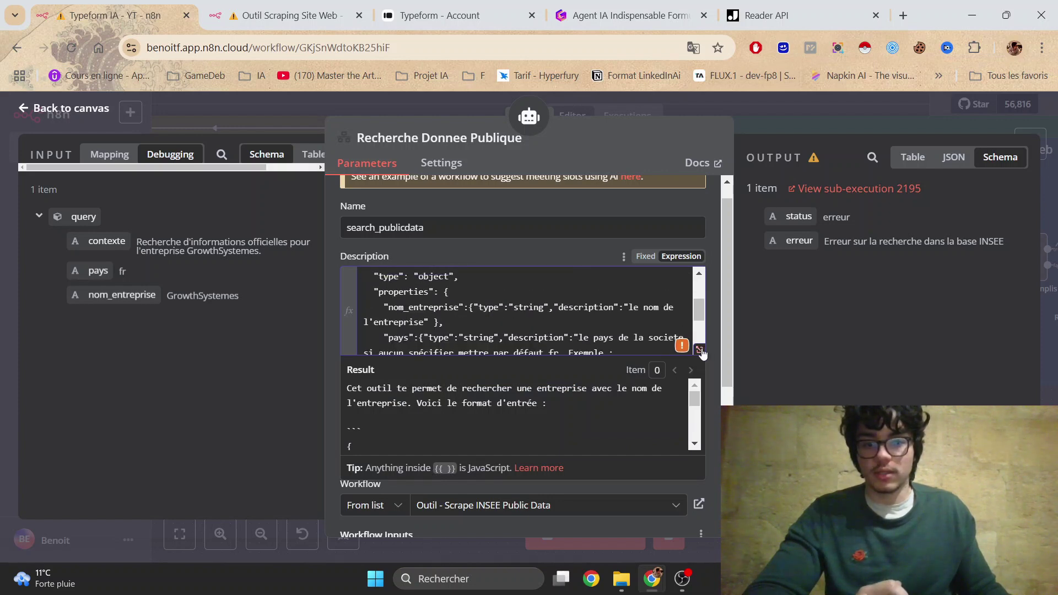
pyautogui.click(699, 349)
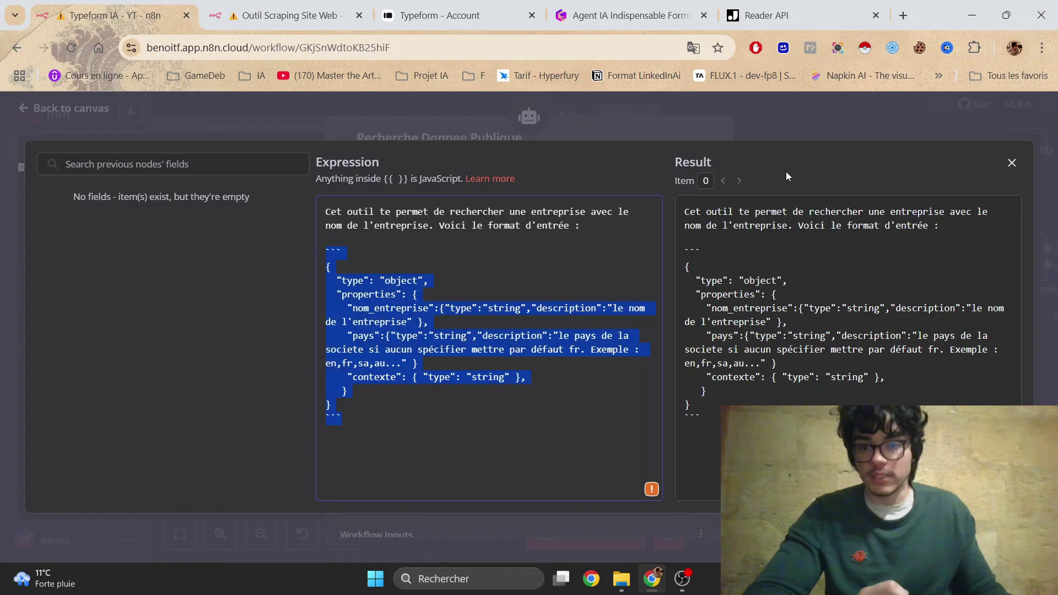
pyautogui.press('Escape')
# - Review the Recherche Donnee Publique tool's linked workflow and its nom_entreprise, pays and contexte inputs, highlighting the contexte expression
pyautogui.scroll(-1, 706, 326)
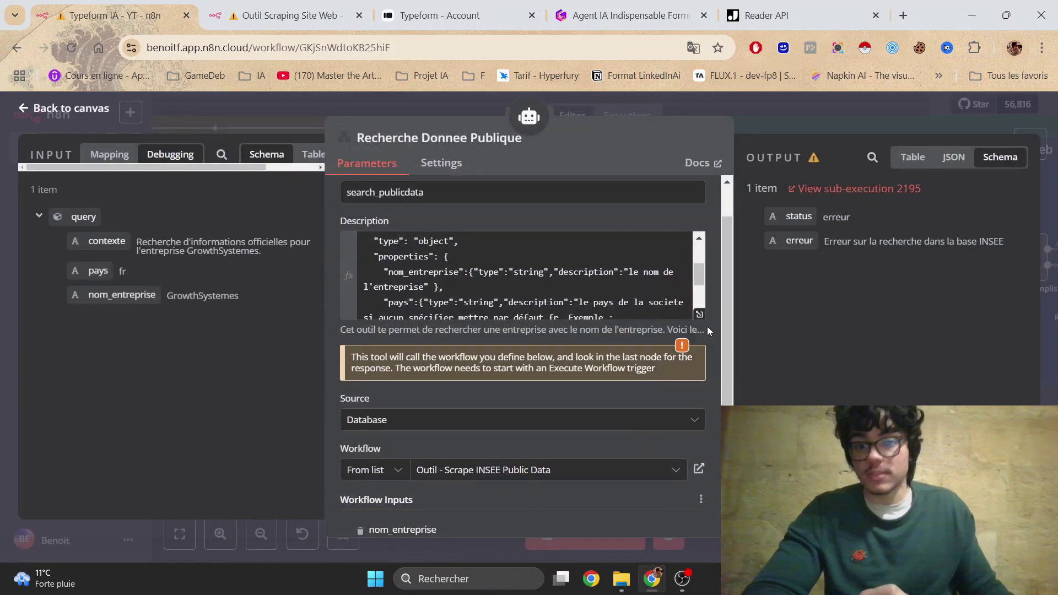
pyautogui.scroll(-5, 706, 330)
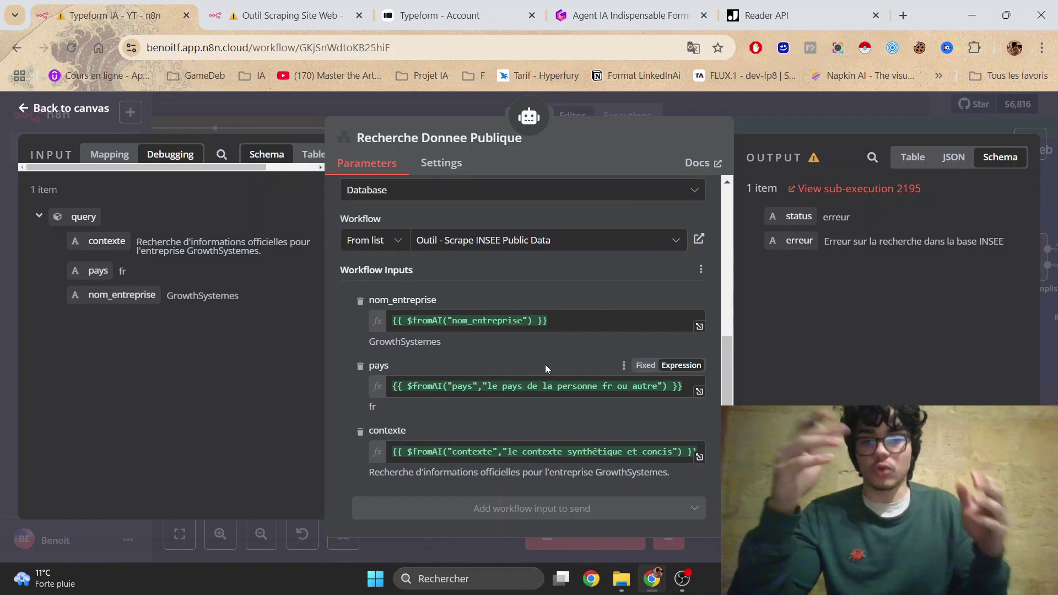
pyautogui.scroll(2, 461, 268)
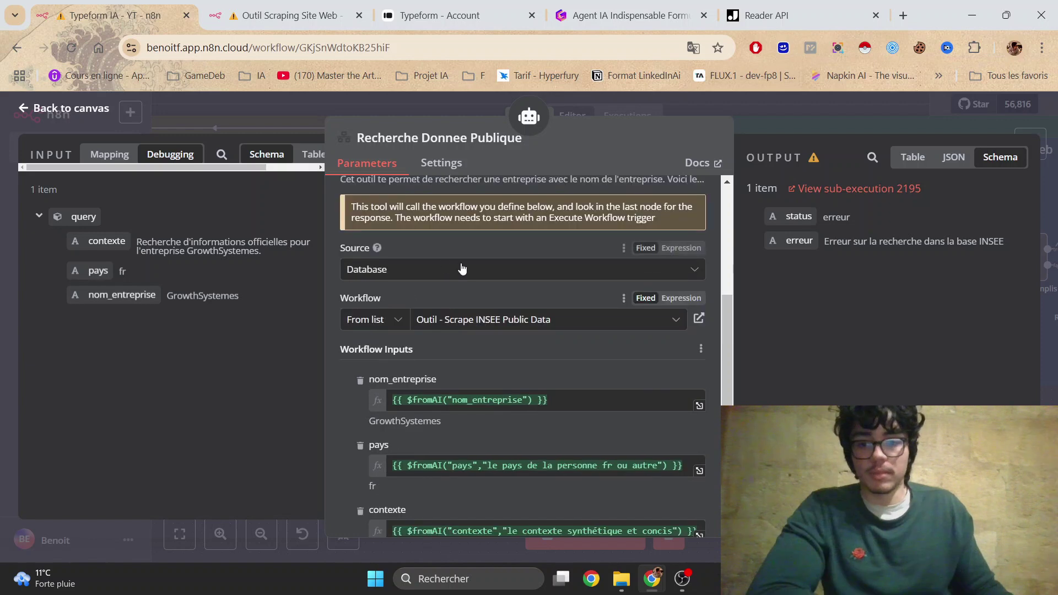
pyautogui.click(475, 325)
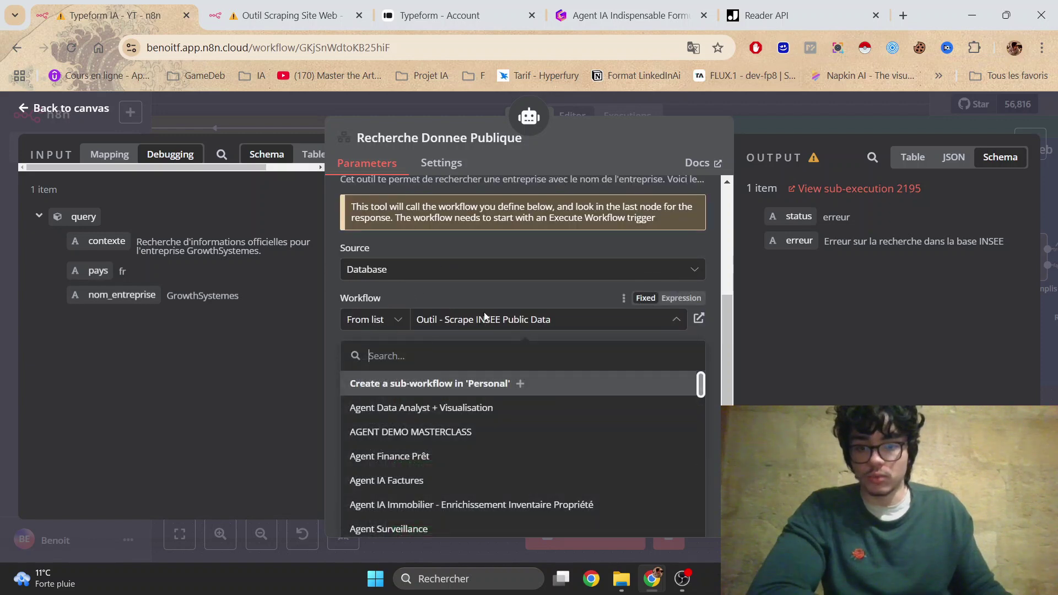
pyautogui.scroll(-2, 729, 383)
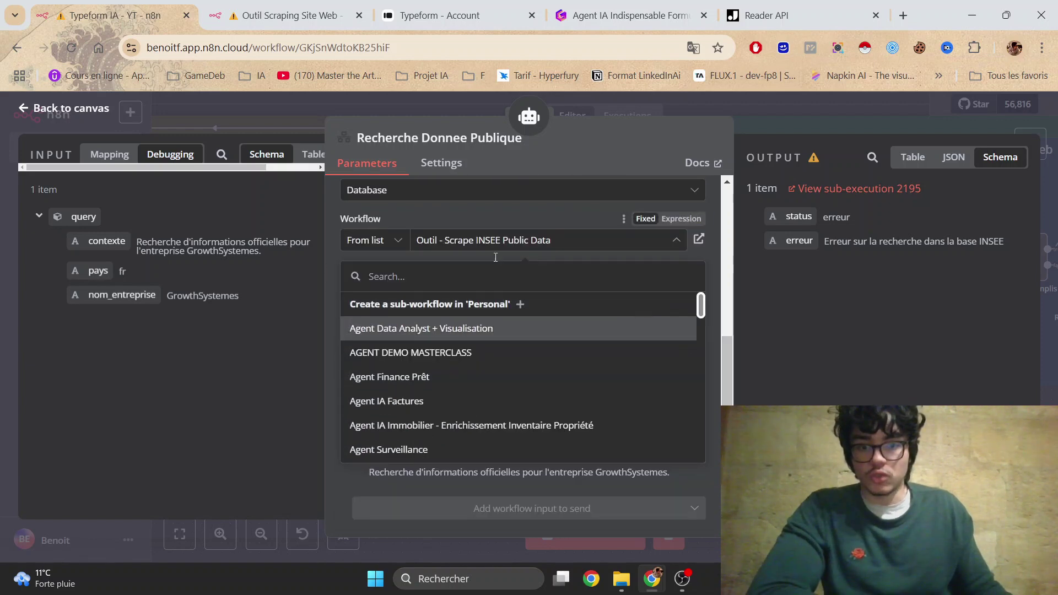
pyautogui.click(465, 219)
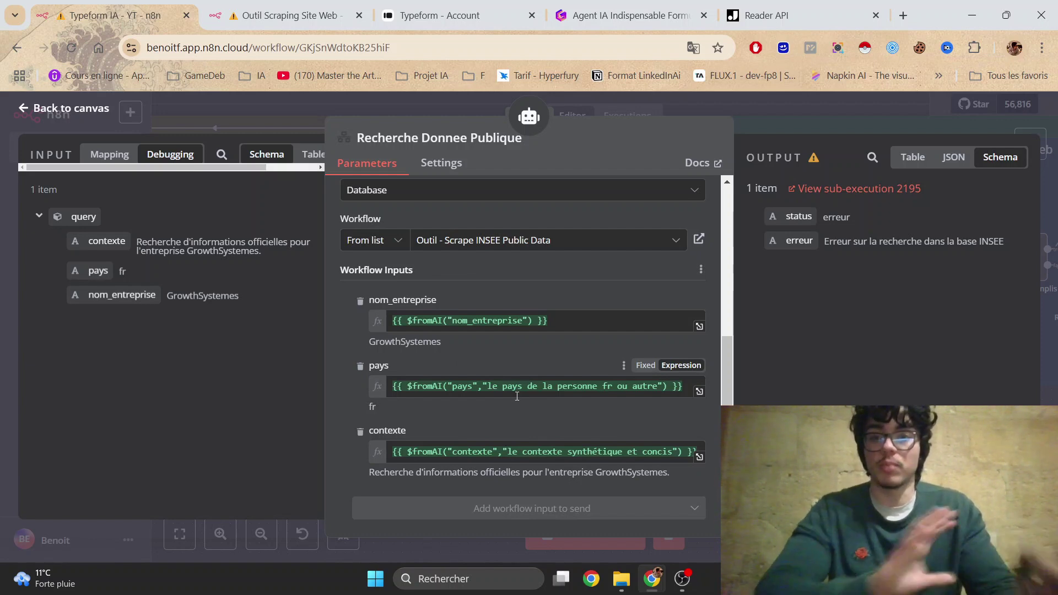
pyautogui.click(395, 320)
pyautogui.click(560, 280)
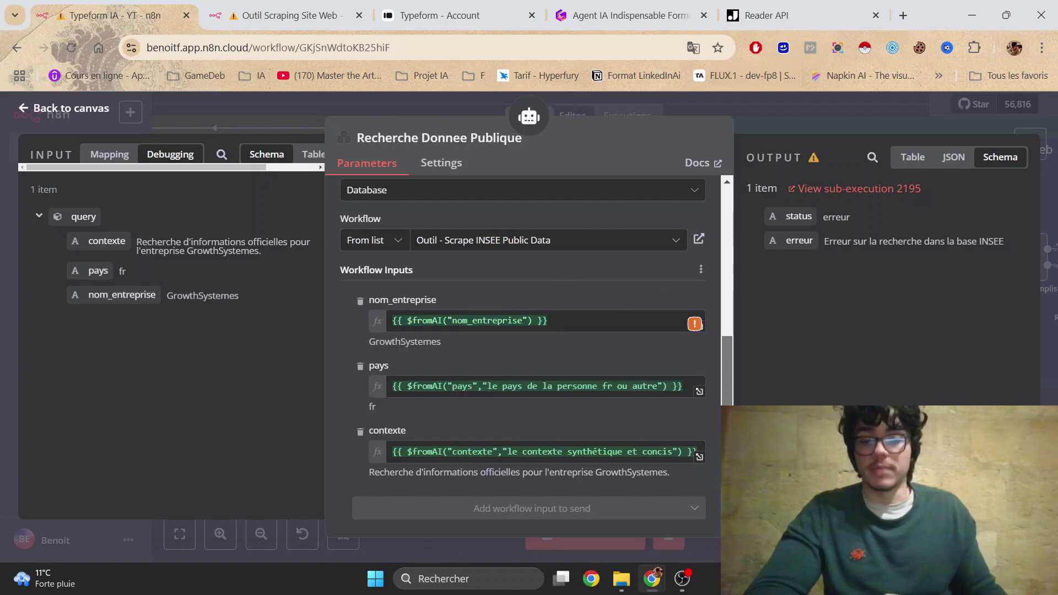
pyautogui.moveTo(396, 457); pyautogui.dragTo(689, 452)
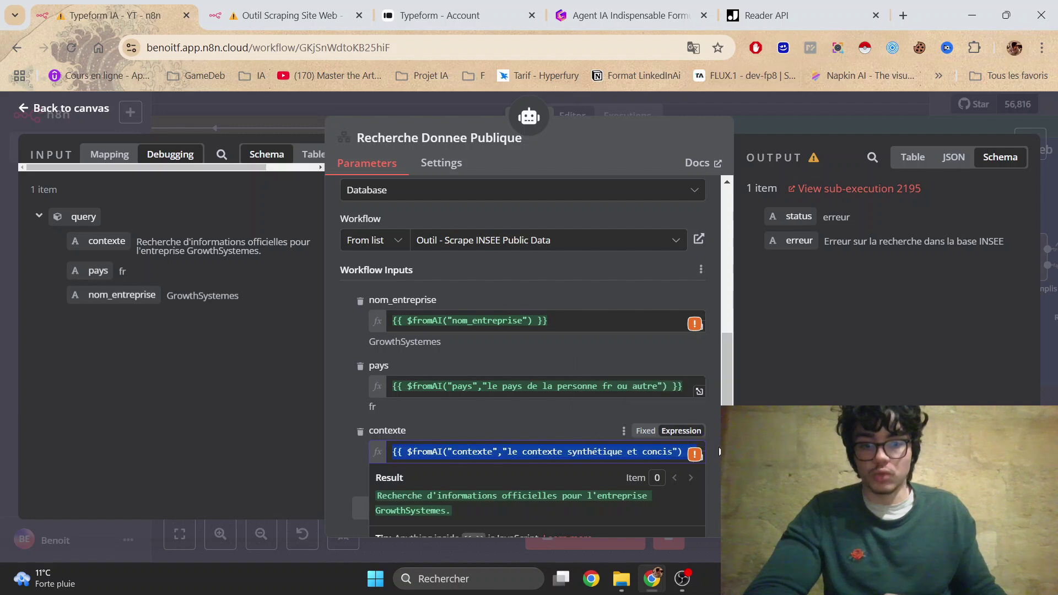
pyautogui.scroll(1, 722, 394)
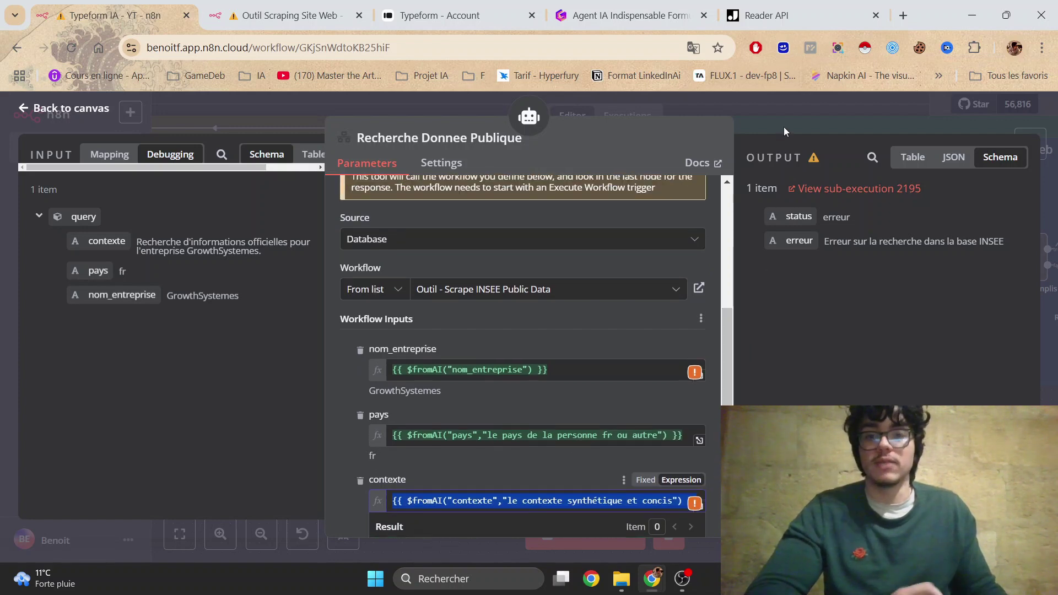
# - Switch to the Outil - Scrape INSEE Public Data workflow and highlight the nom_entreprise, pays and contexte fields in its Workflow Input Trigger
pyautogui.hotkey('ctrl', 'Tab')
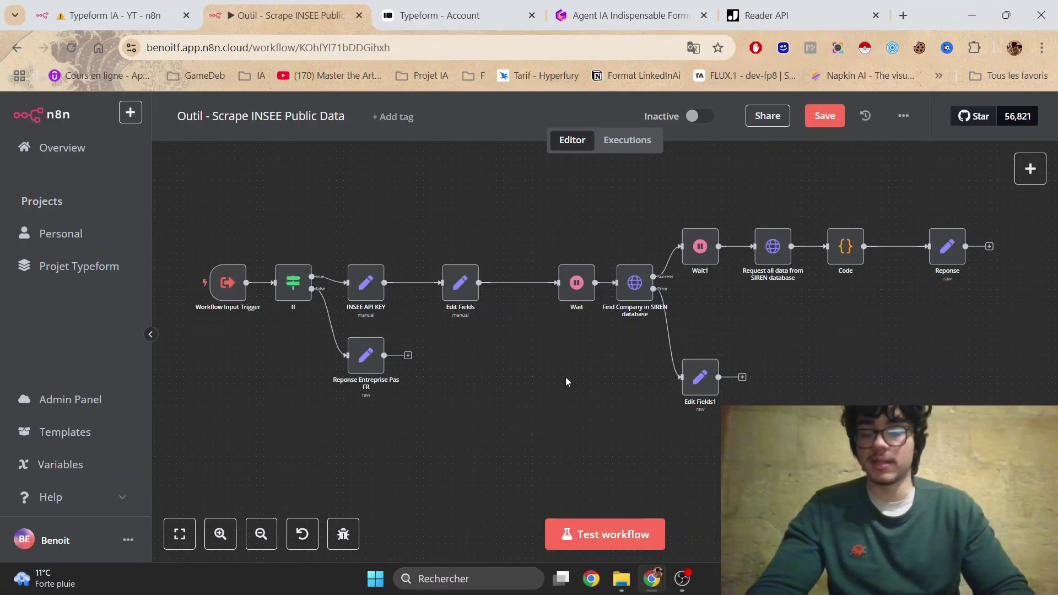
pyautogui.doubleClick(232, 291)
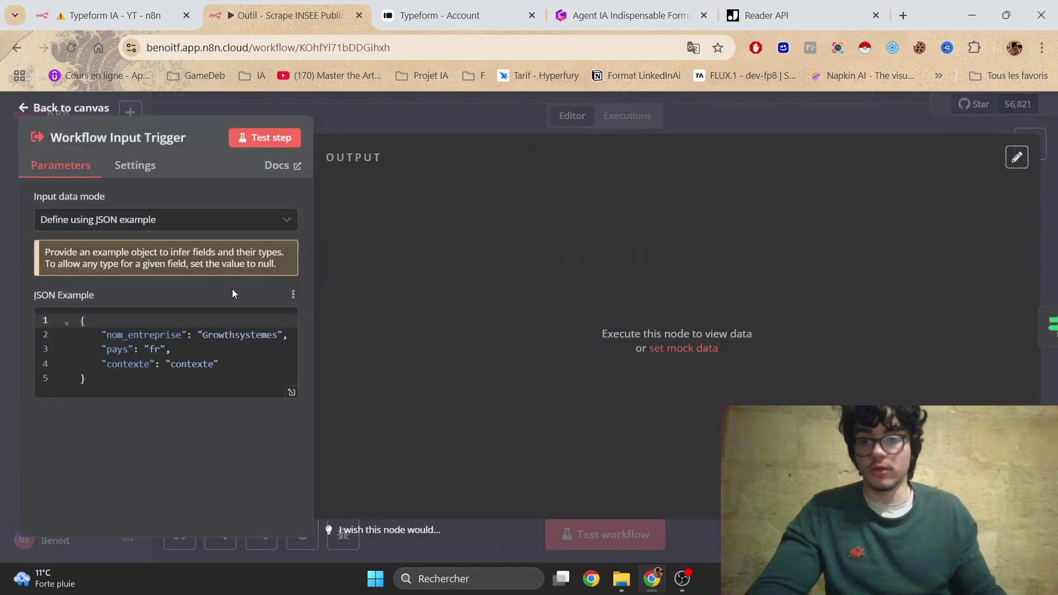
pyautogui.moveTo(110, 388); pyautogui.dragTo(68, 308)
pyautogui.click(186, 371)
pyautogui.doubleClick(144, 335)
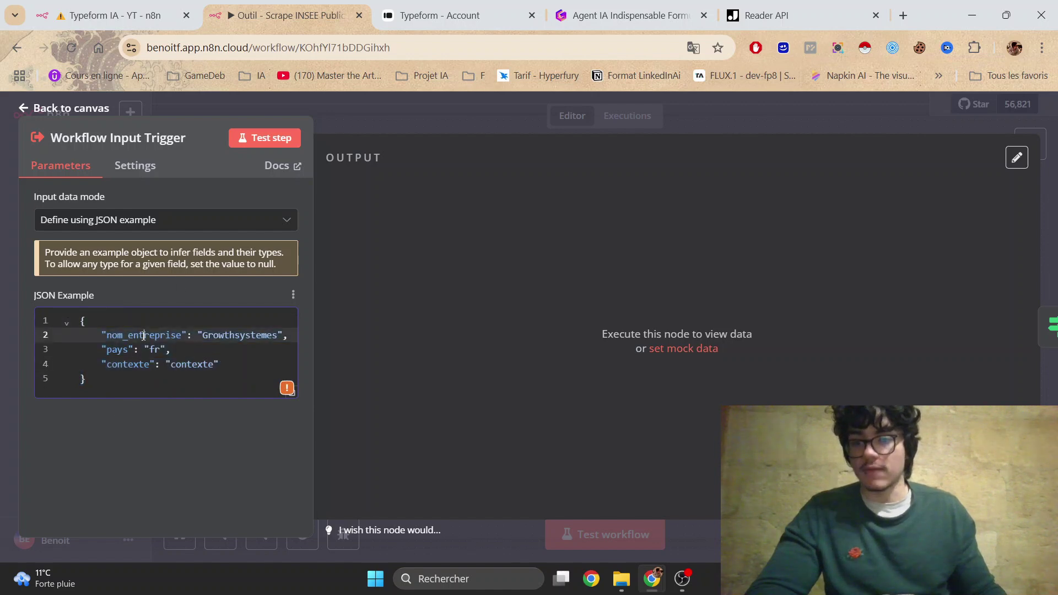
pyautogui.doubleClick(117, 350)
pyautogui.doubleClick(129, 365)
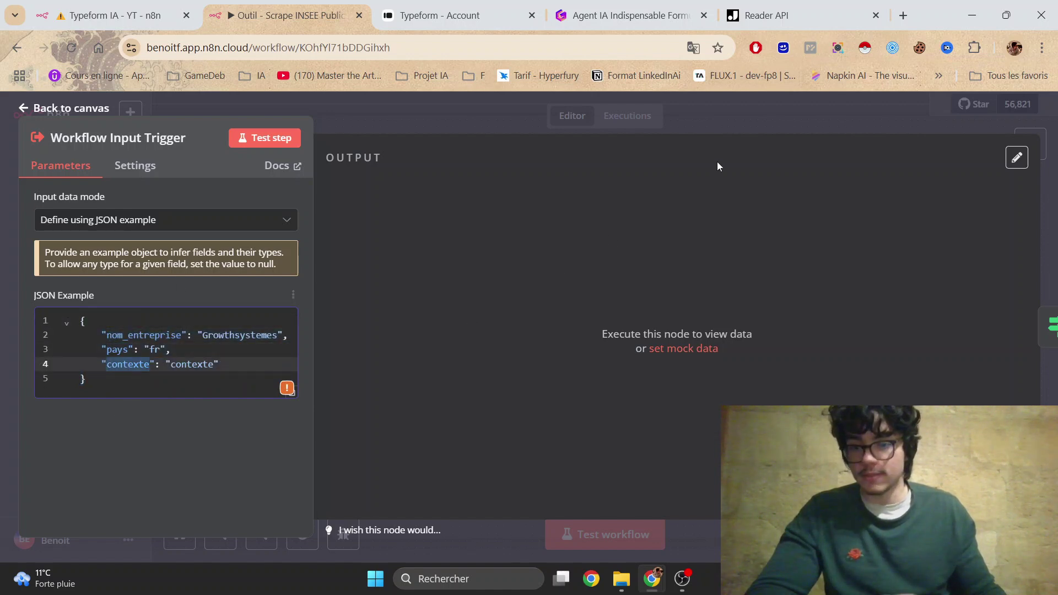
pyautogui.press('Escape')
# - Check the If node's country condition, return to the canvas and save the workflow
pyautogui.doubleClick(372, 302)
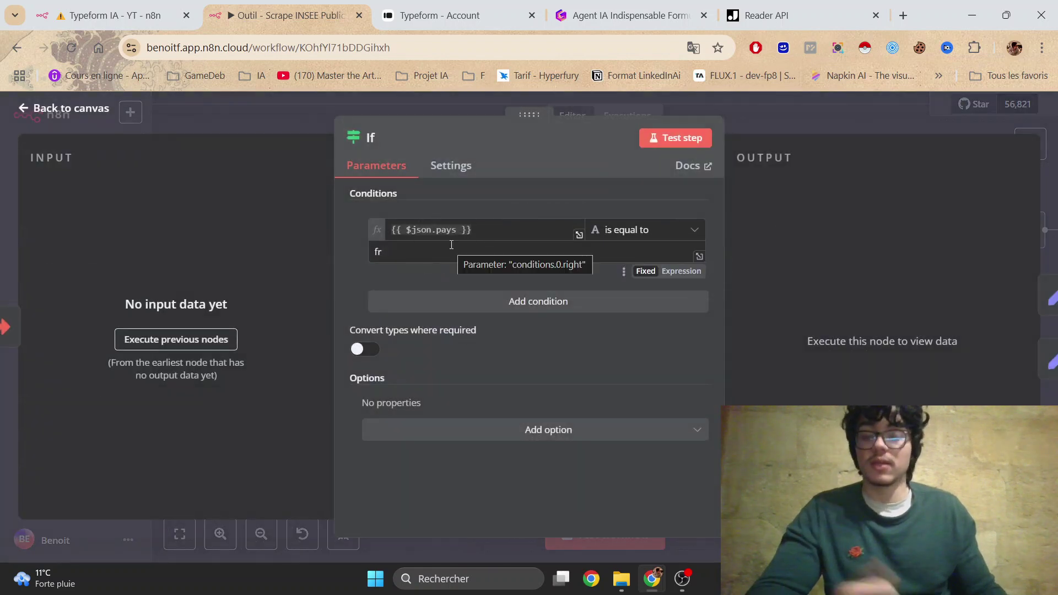
pyautogui.click(820, 120)
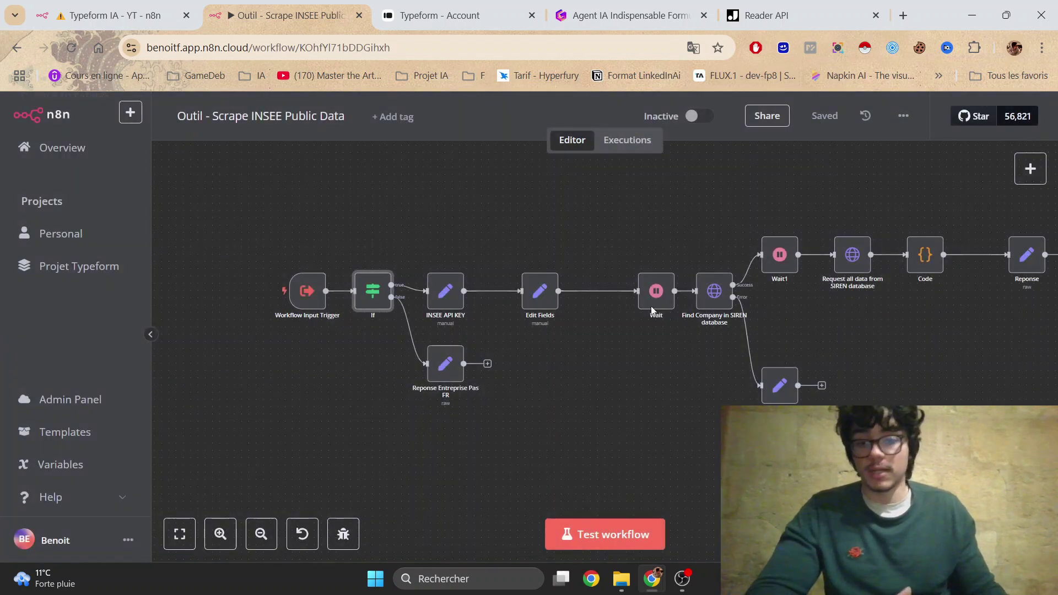
# - Open the Reponse Entreprise Pas FR node to read its JSON status message, and close it
pyautogui.doubleClick(446, 368)
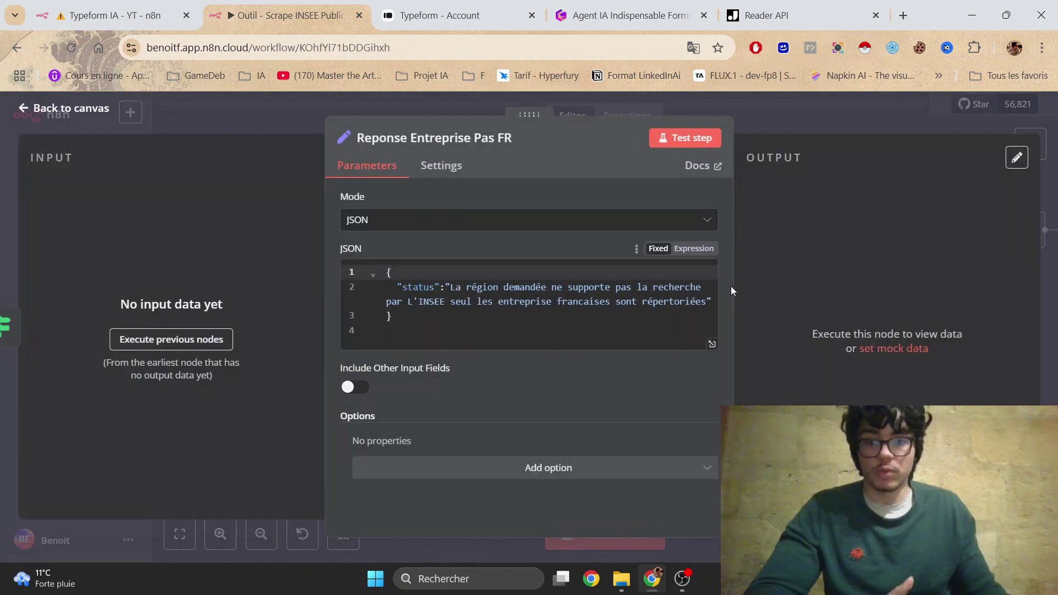
pyautogui.click(542, 301)
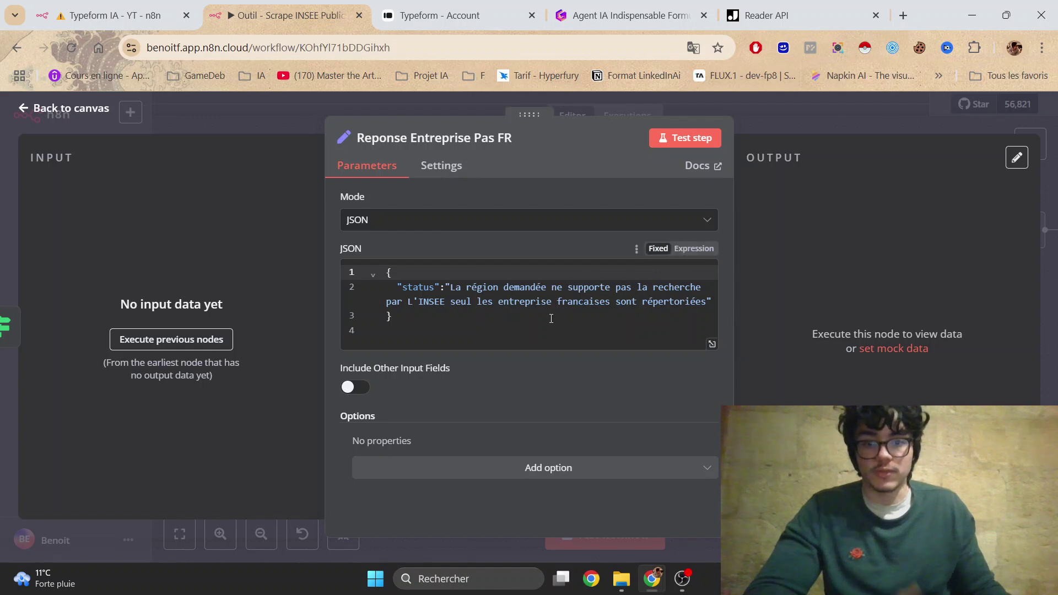
pyautogui.write('s')
pyautogui.press('Escape')
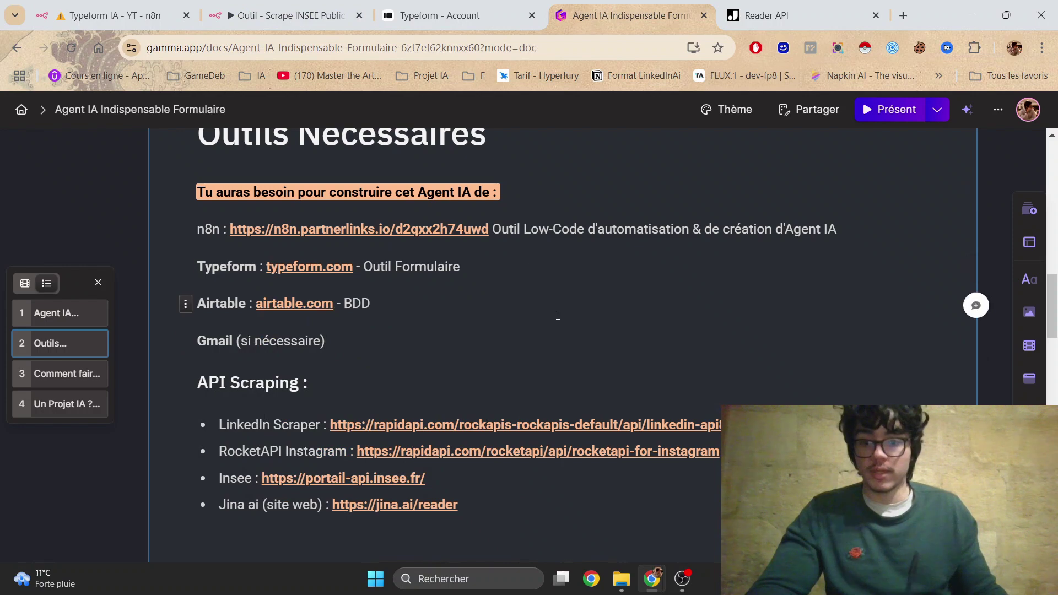
# - Open the Insee API portal from the document's tool list and start creating an application from its dashboard
pyautogui.click(316, 485)
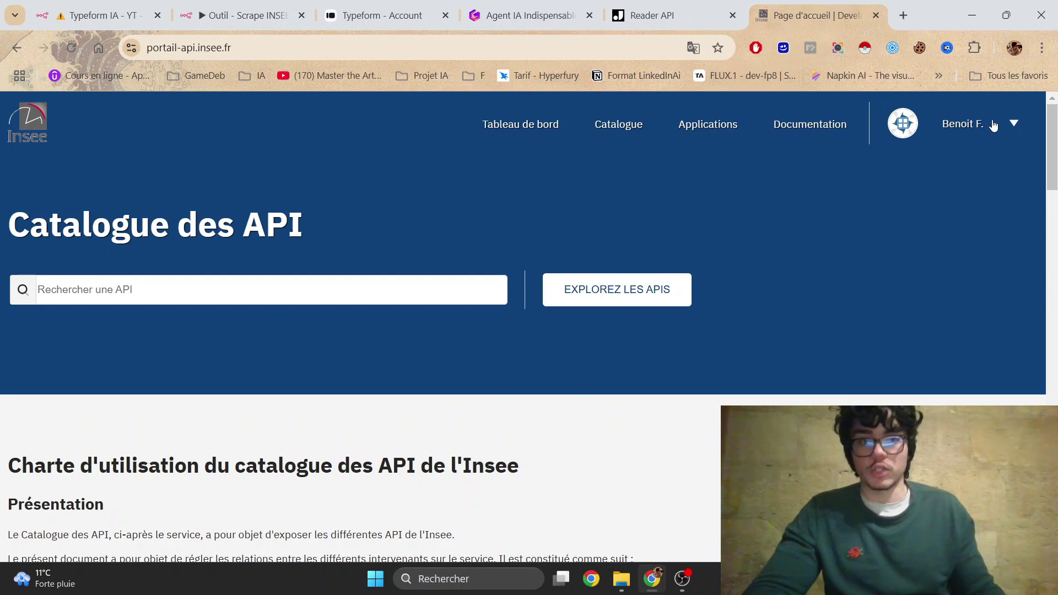
pyautogui.click(993, 127)
pyautogui.click(980, 165)
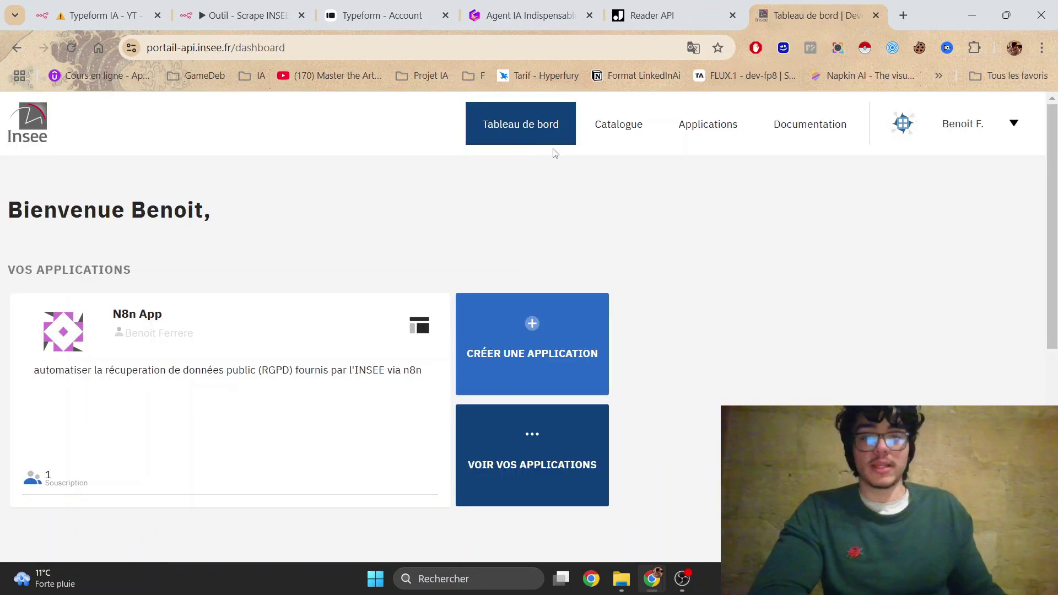
pyautogui.click(541, 354)
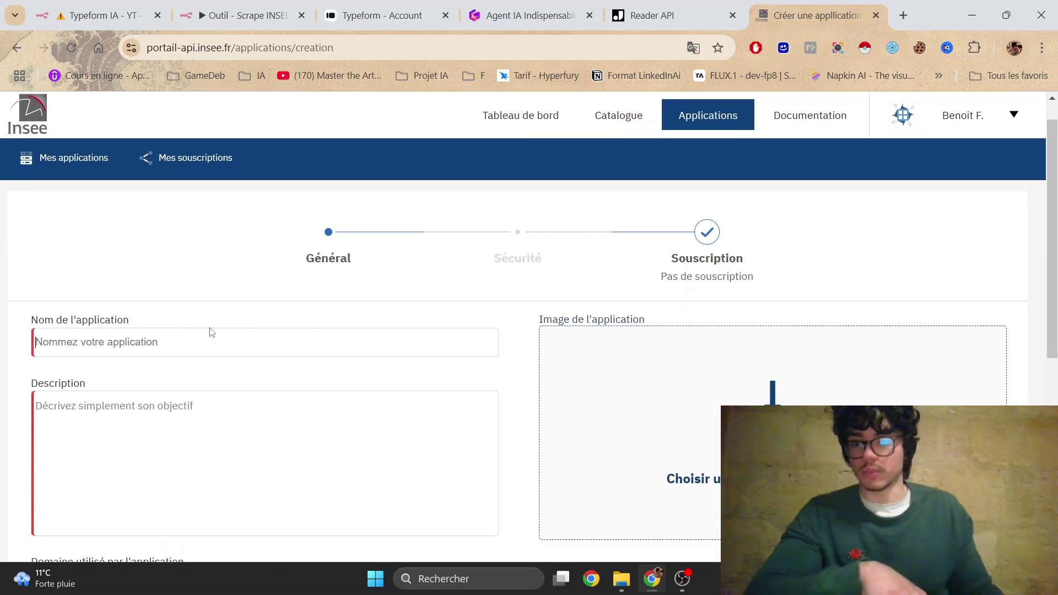
# - Name the application "n8n demo", describe it as "Agent IA de scraping entreprise", and continue to the security stage
pyautogui.click(119, 344)
pyautogui.write('n8n demo')
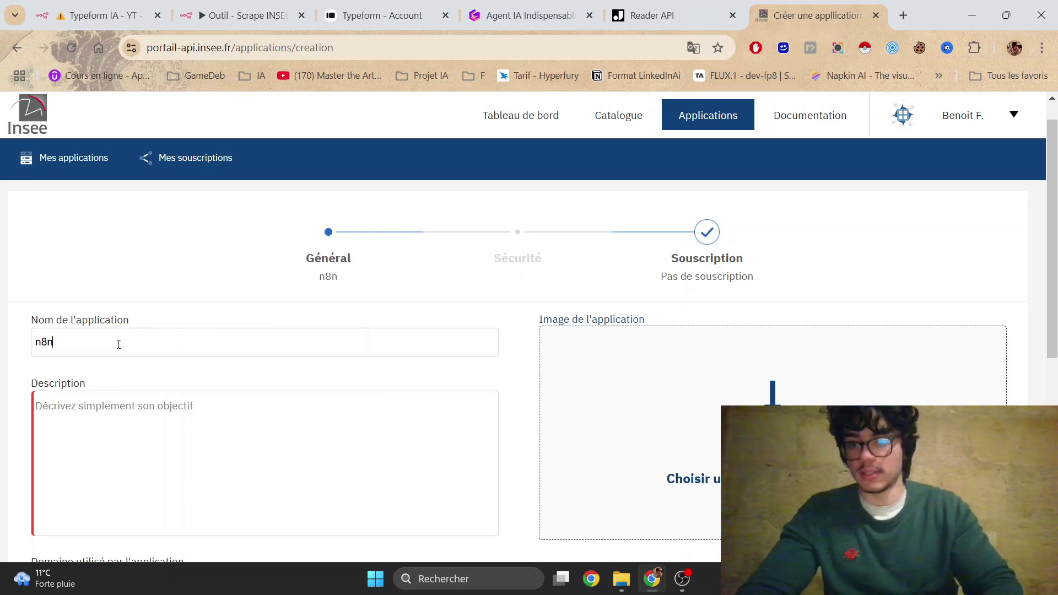
pyautogui.click(166, 414)
pyautogui.write('Agent IA de scraping en')
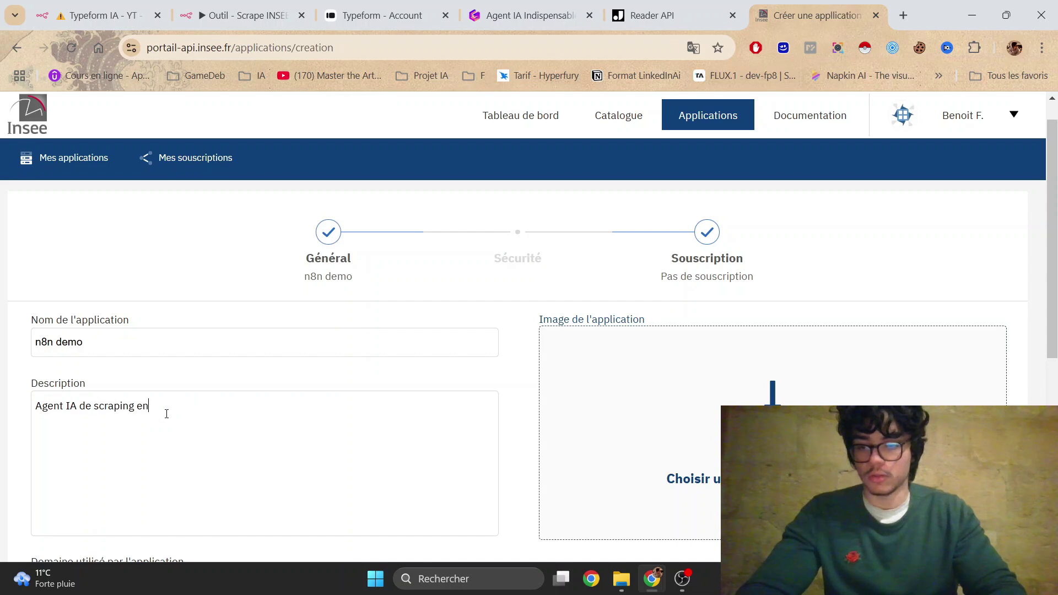
pyautogui.write('treprise')
pyautogui.scroll(-4, 167, 413)
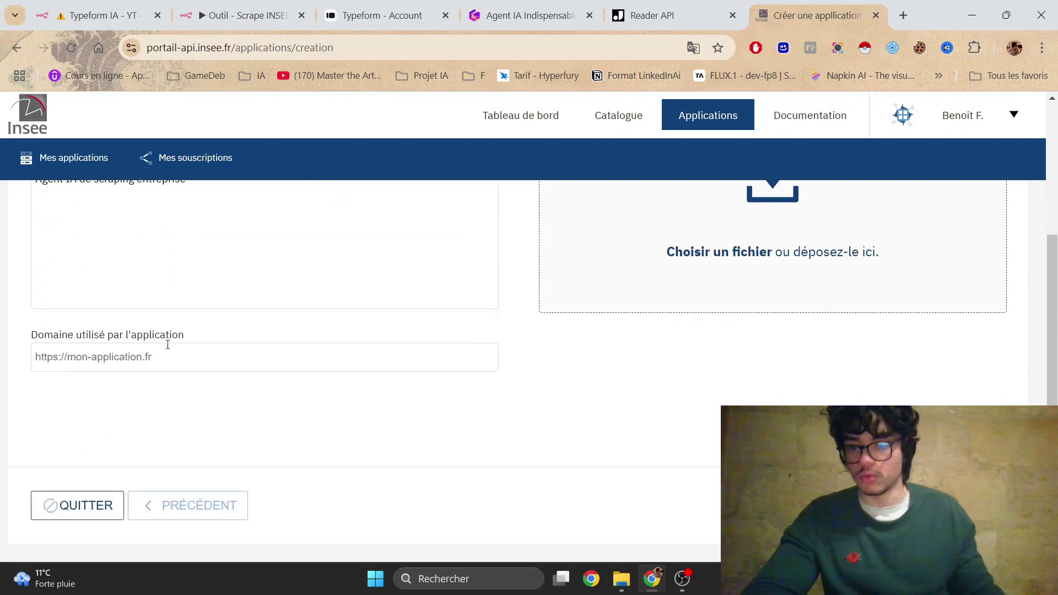
pyautogui.click(962, 506)
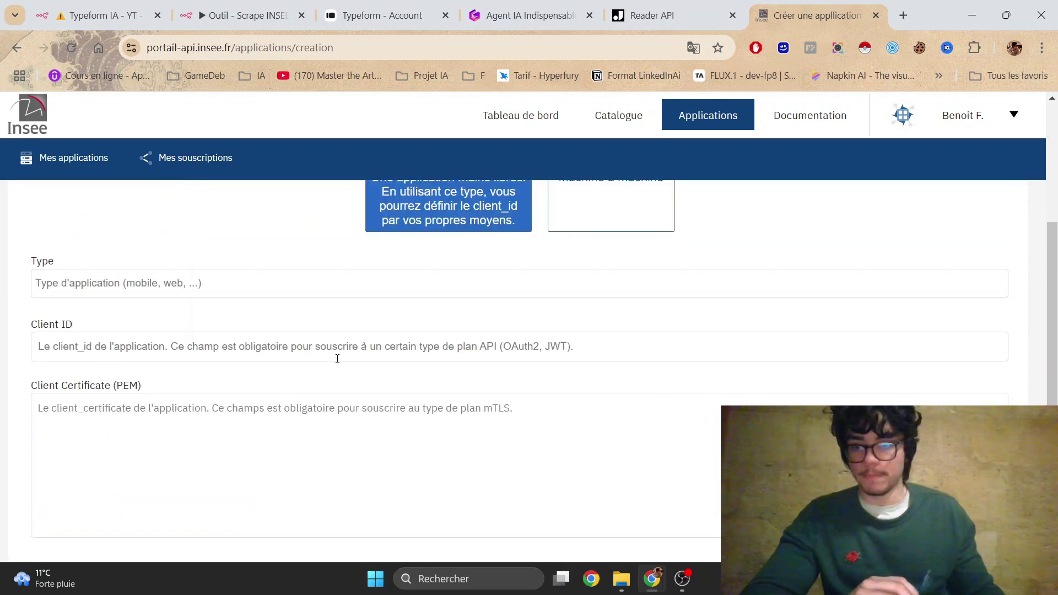
# - Set the Simple application's type to "web", leave the client ID and certificate empty, and continue to the subscription stage
pyautogui.scroll(1, 298, 330)
pyautogui.click(188, 360)
pyautogui.write('we')
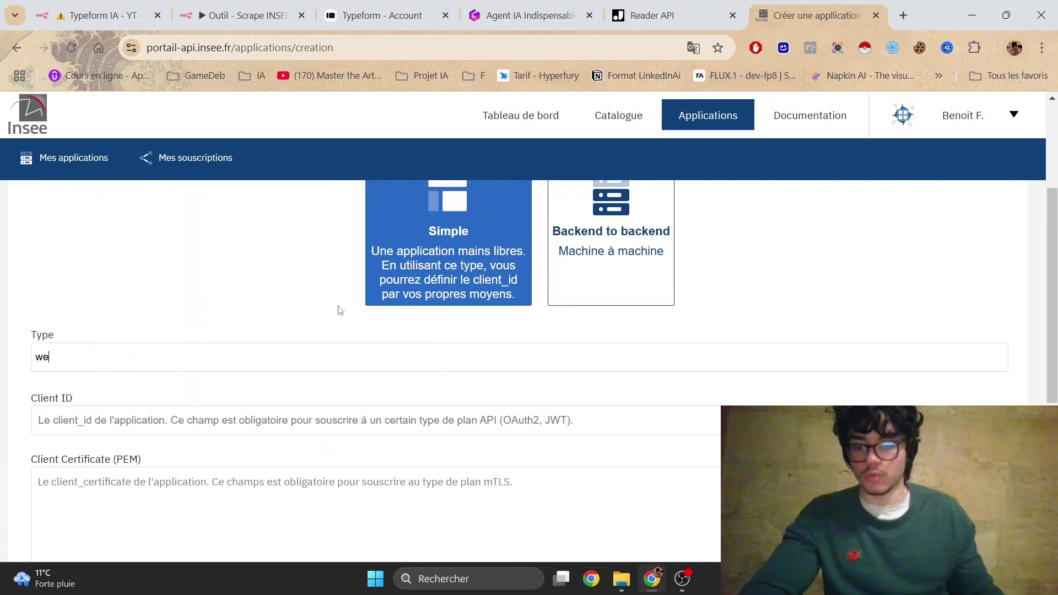
pyautogui.write('b')
pyautogui.scroll(-1, 96, 397)
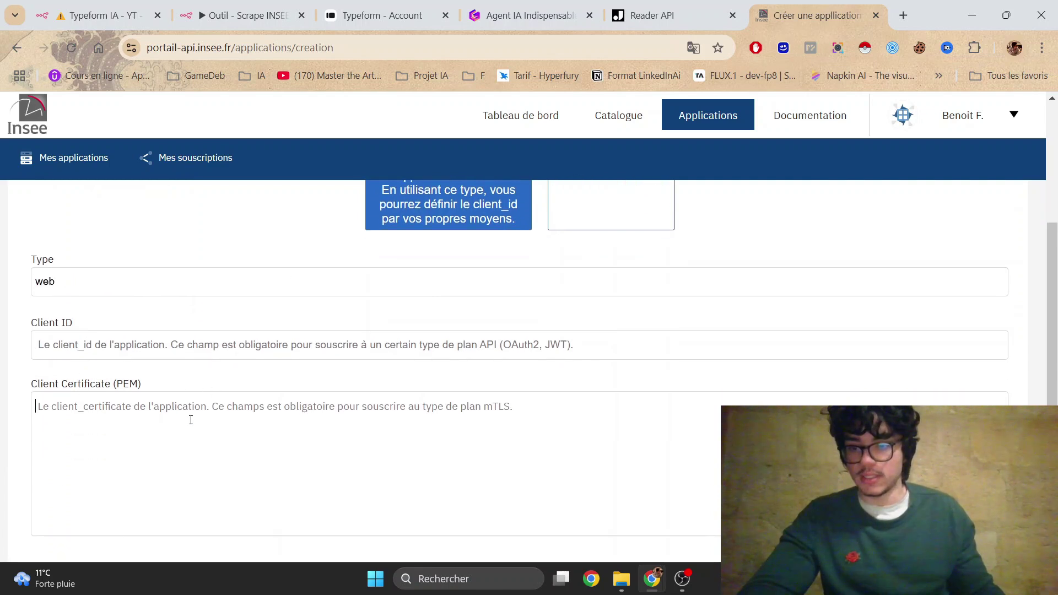
pyautogui.scroll(-4, 341, 416)
pyautogui.click(953, 358)
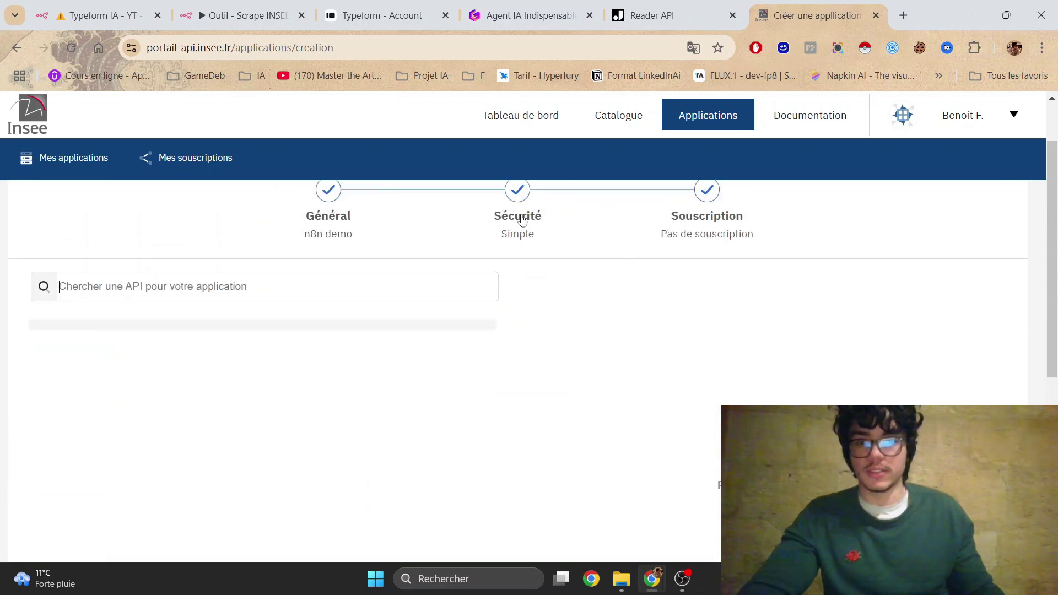
# - Find API Sirene for the application and subscribe to its Accès public plan
pyautogui.click(281, 274)
pyautogui.write('Api')
pyautogui.click(131, 384)
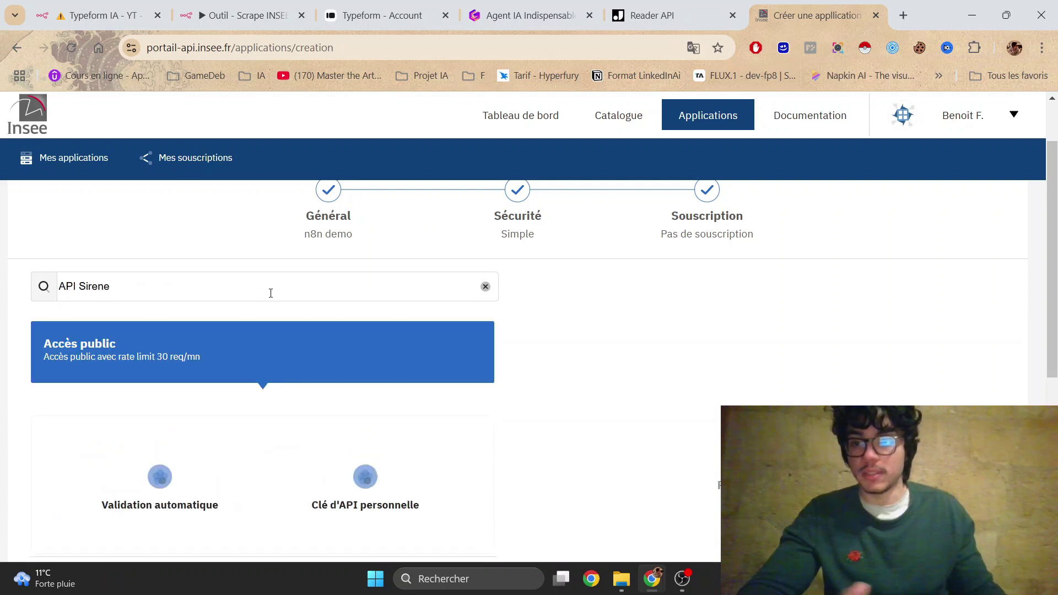
pyautogui.scroll(-1, 580, 365)
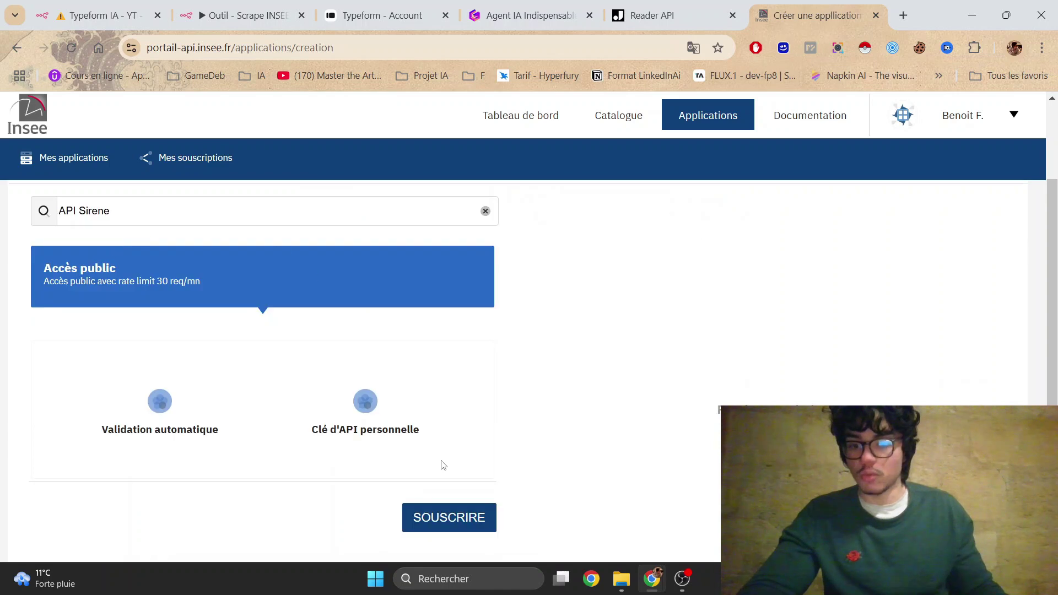
pyautogui.click(449, 517)
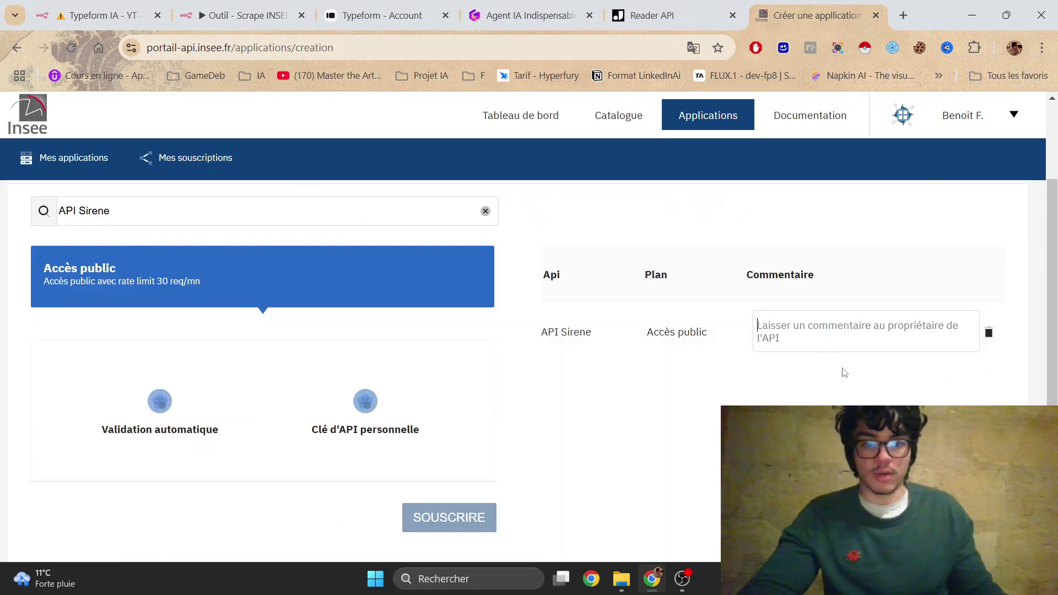
# - Highlight the Accès public plan's rate limit description and finish creating the n8n demo application
pyautogui.scroll(-4, 837, 399)
pyautogui.scroll(5, 753, 342)
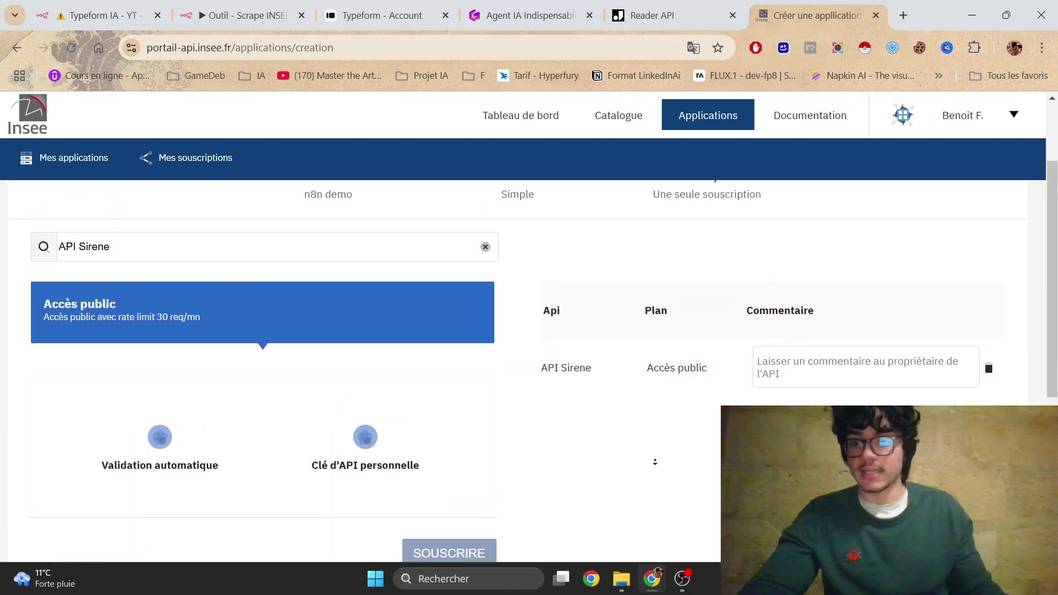
pyautogui.moveTo(62, 345); pyautogui.dragTo(176, 330)
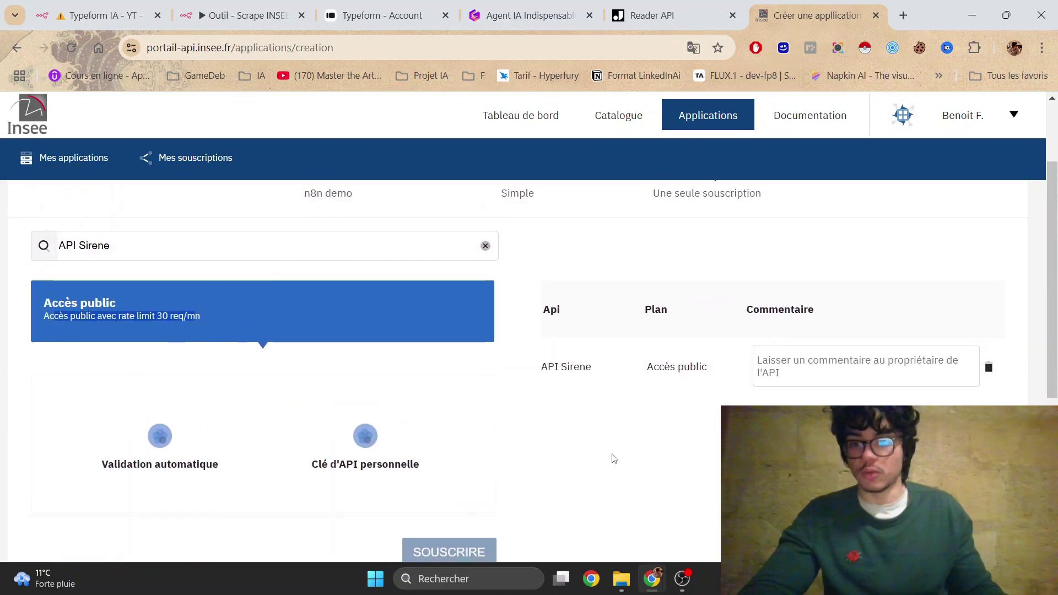
pyautogui.scroll(-2, 614, 458)
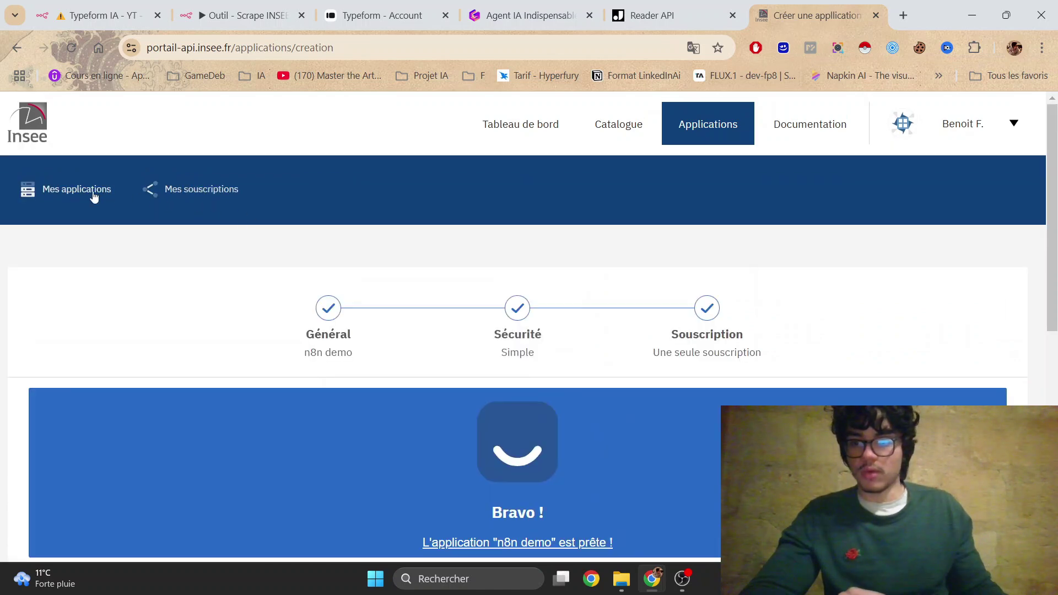
# - Open the n8n demo application's subscriptions and select the API Sirene entry to display its API key
pyautogui.click(85, 193)
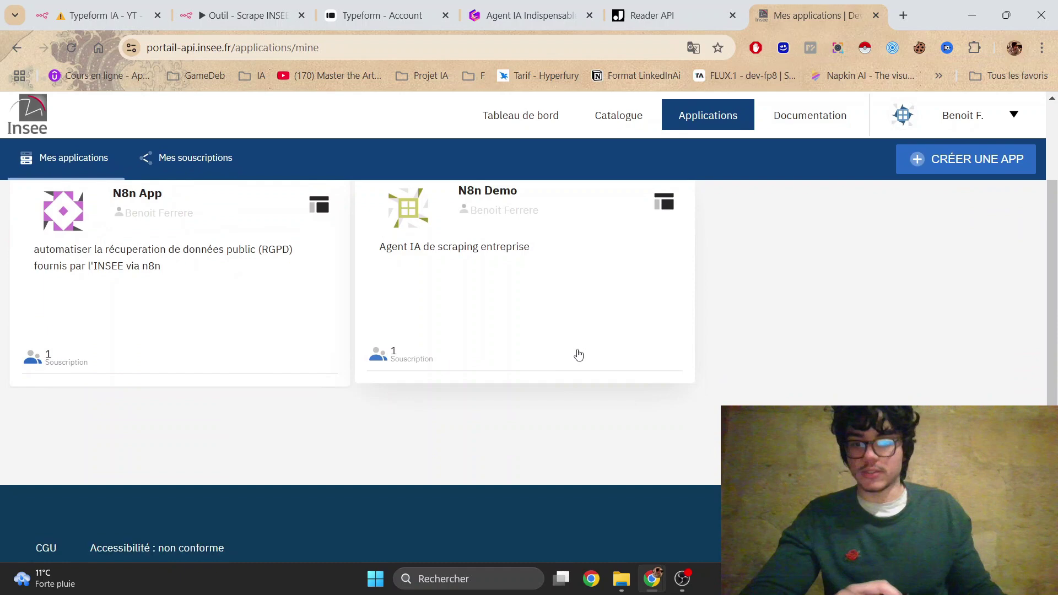
pyautogui.scroll(-2, 577, 355)
pyautogui.click(496, 262)
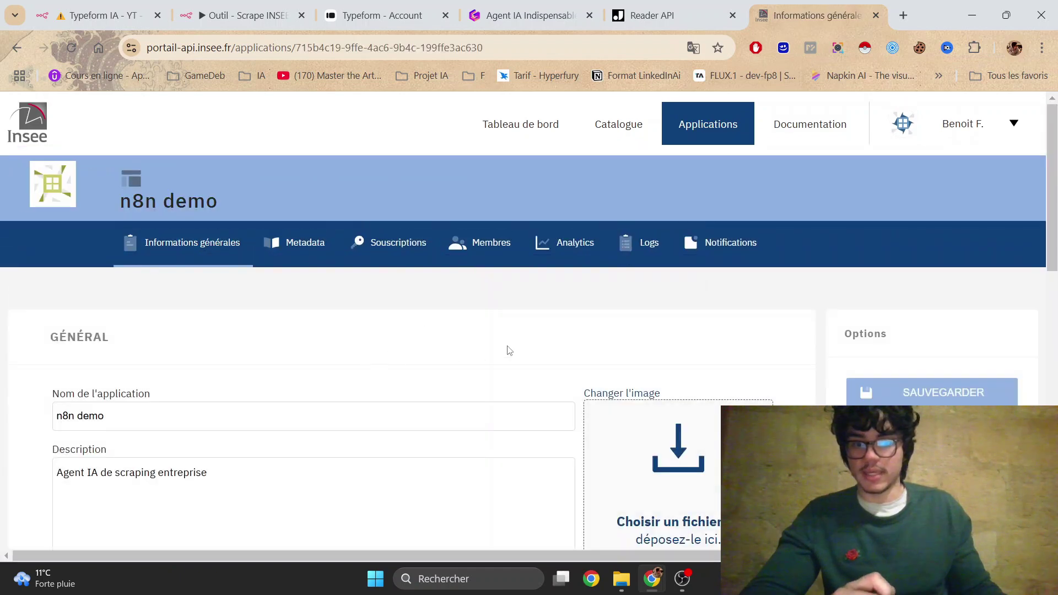
pyautogui.scroll(-5, 505, 349)
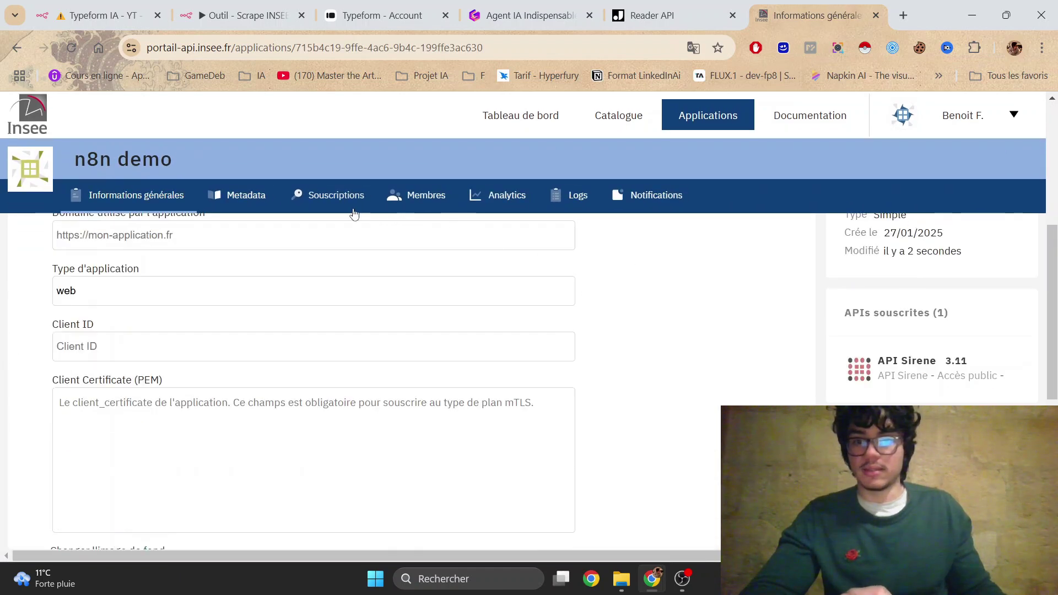
pyautogui.click(330, 203)
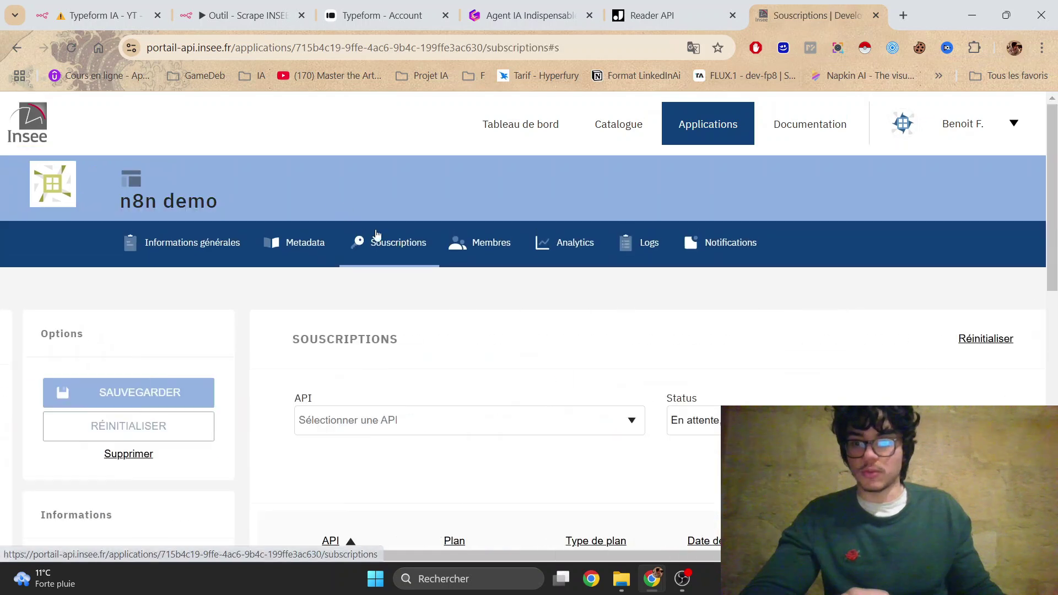
pyautogui.scroll(-5, 343, 347)
pyautogui.moveTo(346, 352)
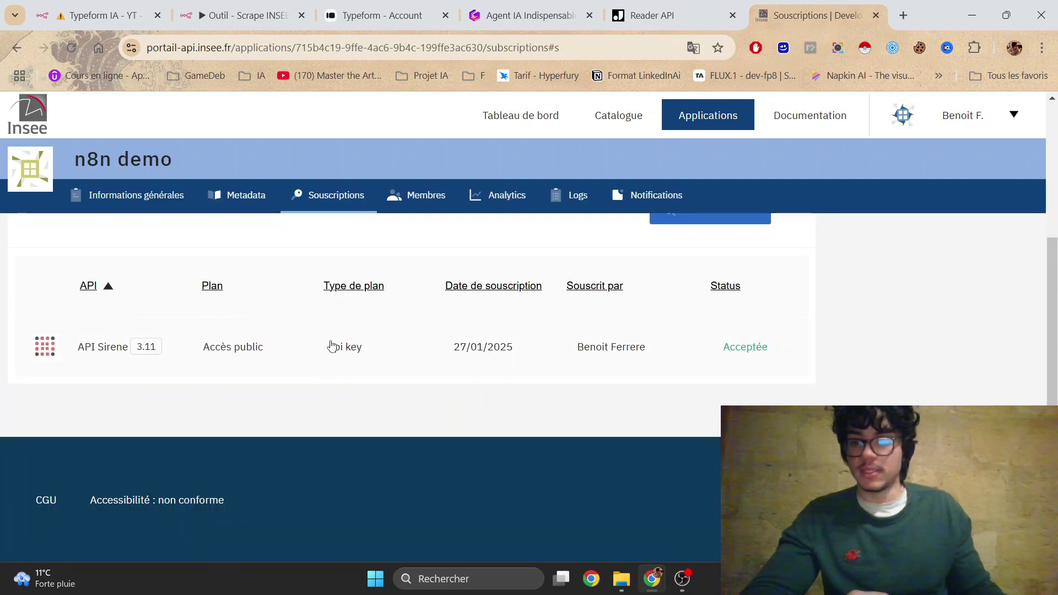
pyautogui.click(95, 358)
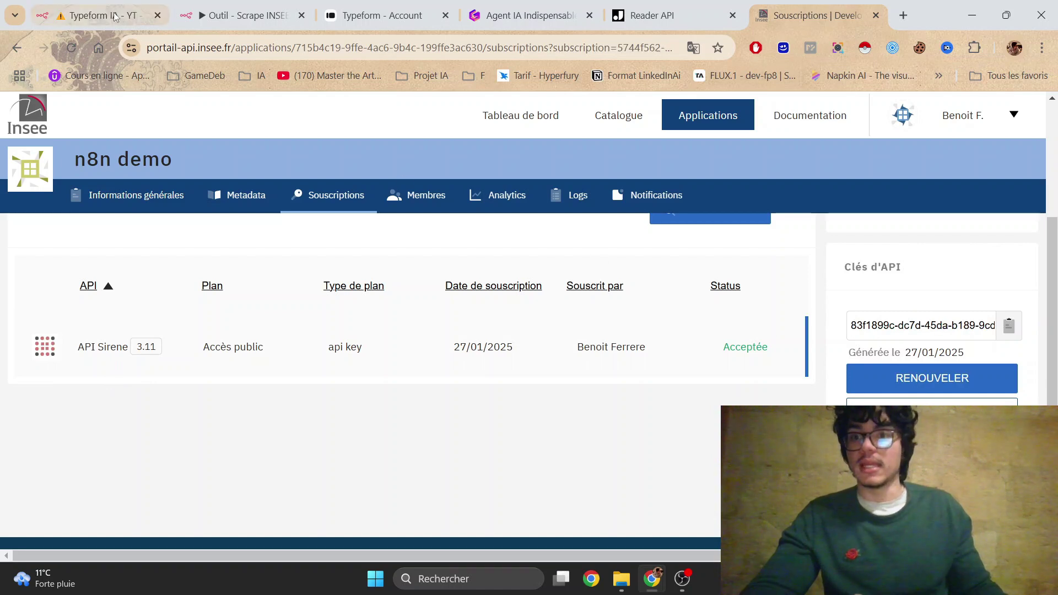
# - Return to the n8n INSEE workflow, nudge the INSEE API KEY node toward Edit Fields, and highlight Edit Fields' denominationUniteLegale expression
pyautogui.click(243, 16)
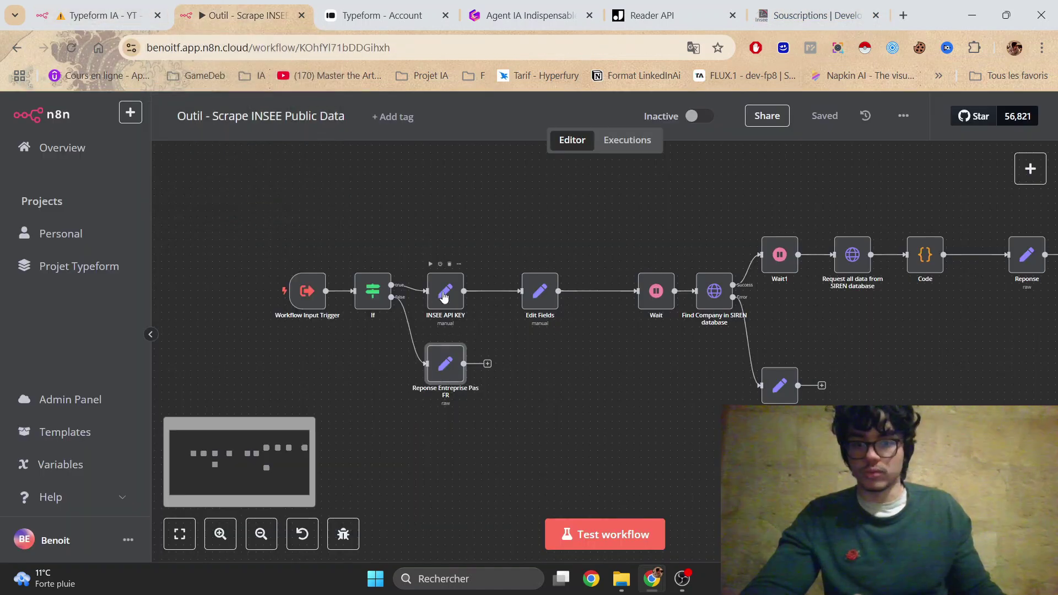
pyautogui.moveTo(463, 308); pyautogui.dragTo(470, 308)
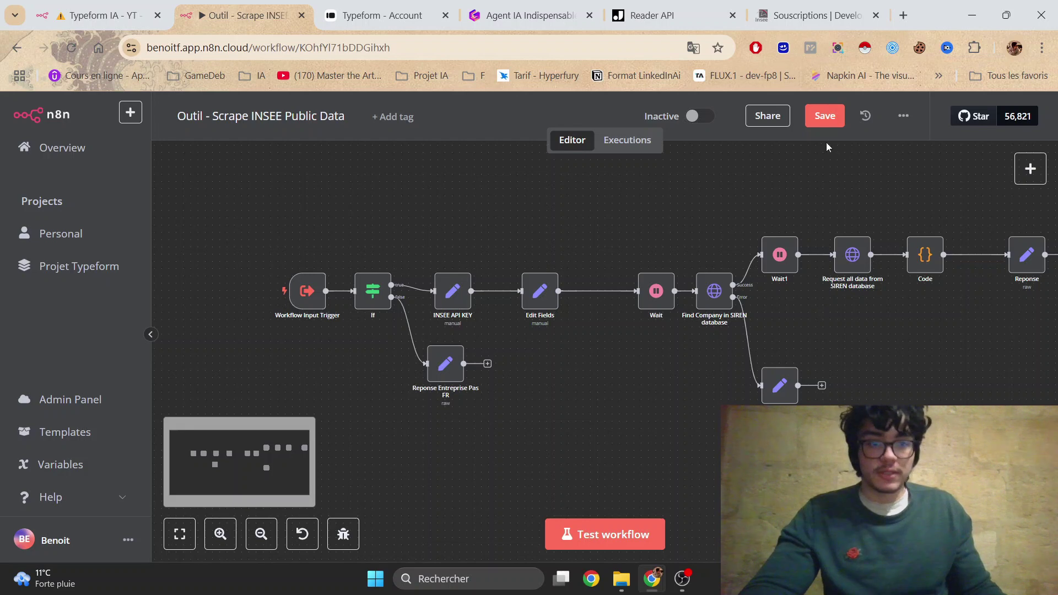
pyautogui.press('Return')
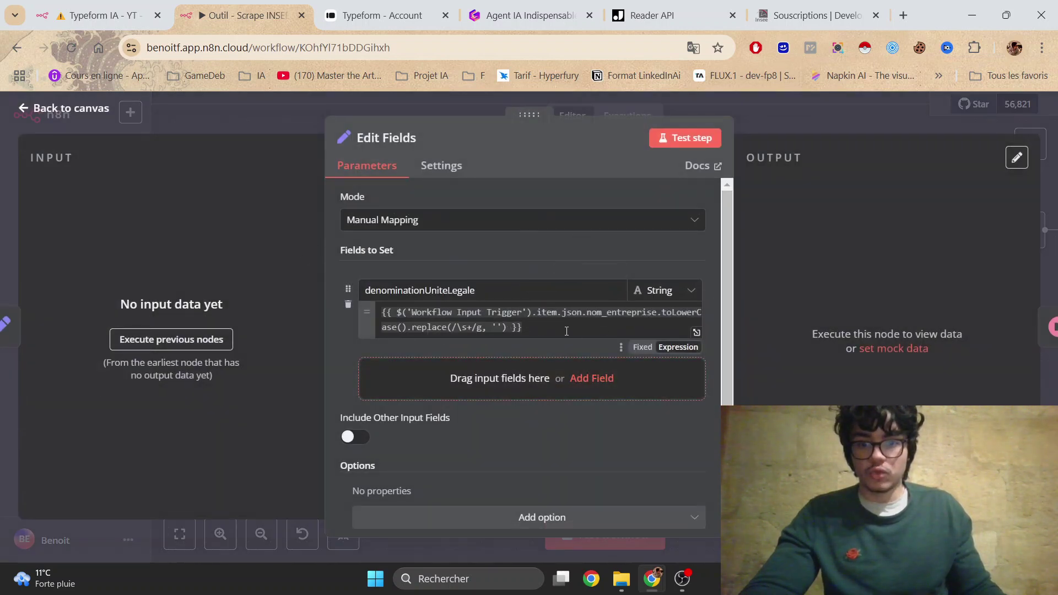
pyautogui.moveTo(566, 332); pyautogui.dragTo(395, 315)
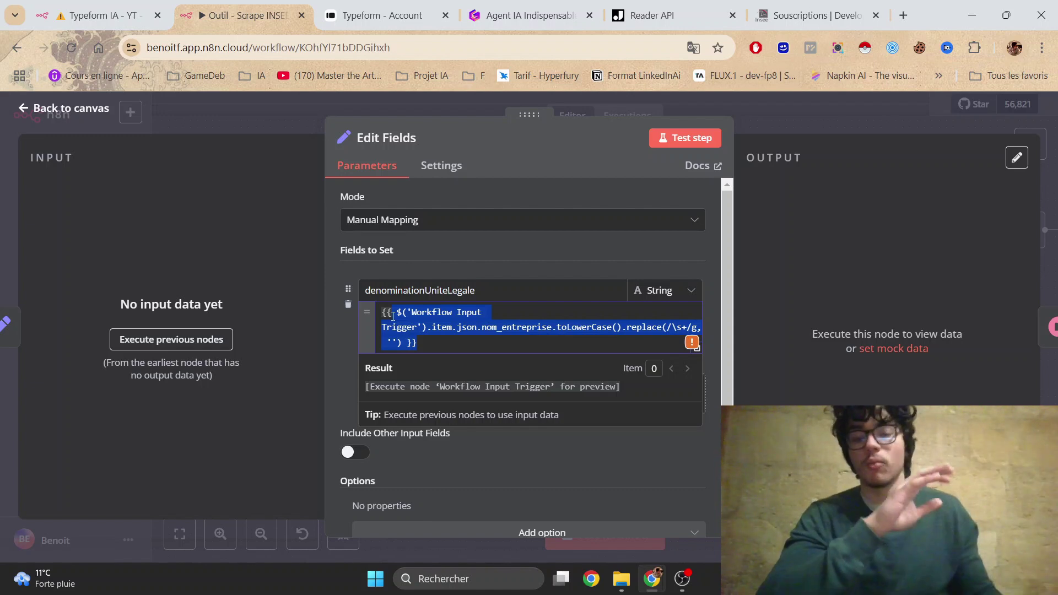
pyautogui.click(829, 121)
# - Check the Workflow Input Trigger's JSON example, and reopen Edit Fields to highlight toLowerCase() in its nom_entreprise expression
pyautogui.doubleClick(314, 307)
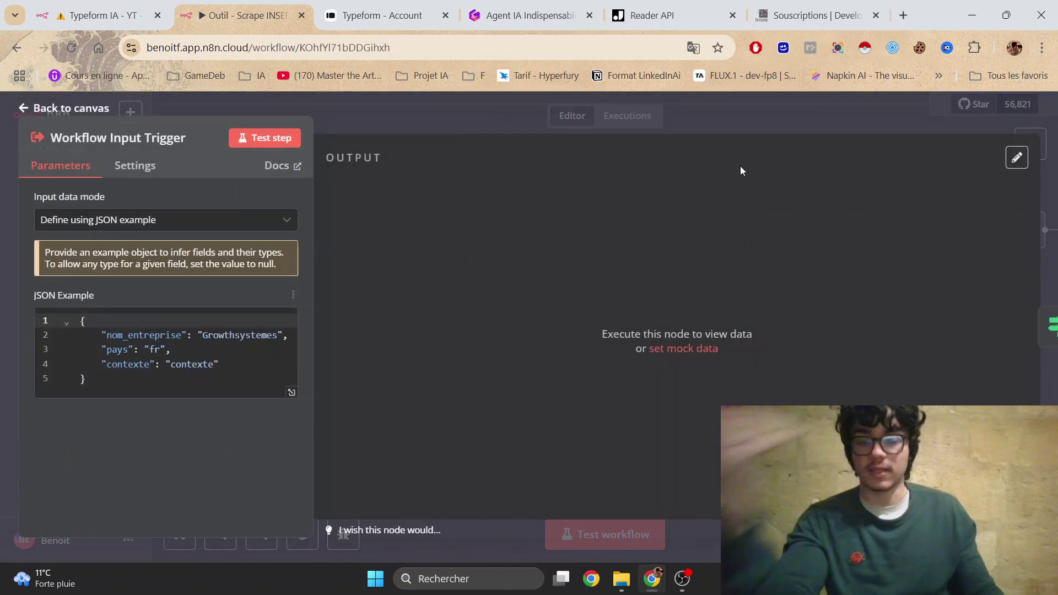
pyautogui.click(719, 114)
pyautogui.doubleClick(541, 306)
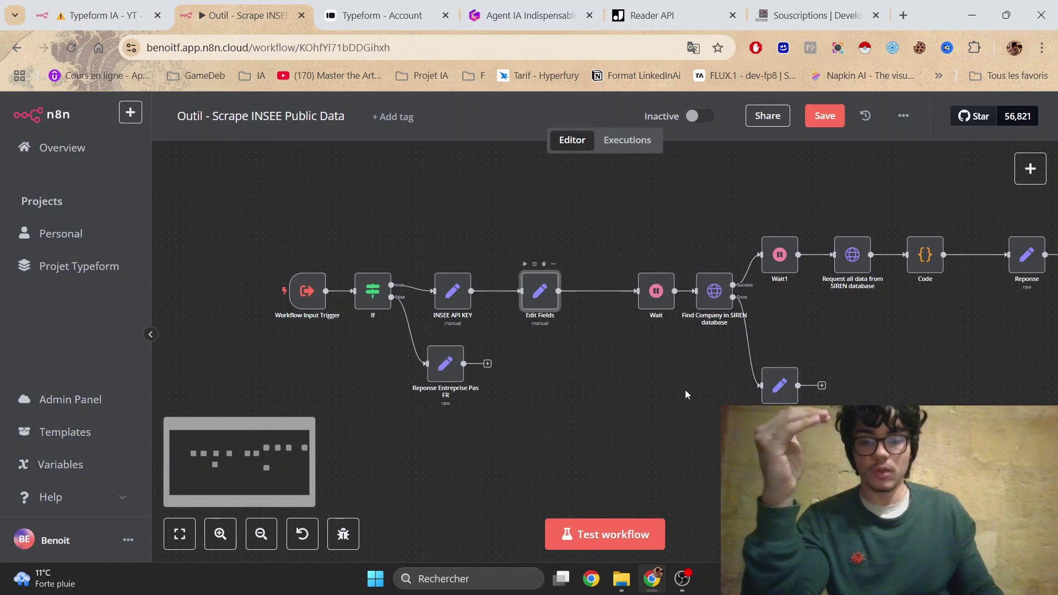
pyautogui.moveTo(417, 343); pyautogui.dragTo(352, 322)
pyautogui.click(560, 329)
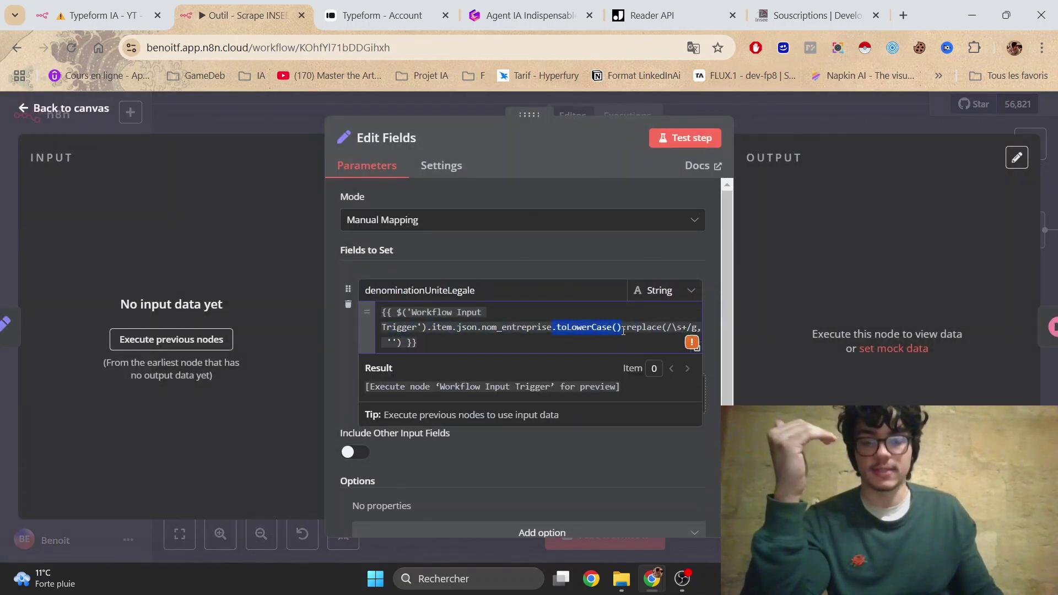
pyautogui.click(551, 331)
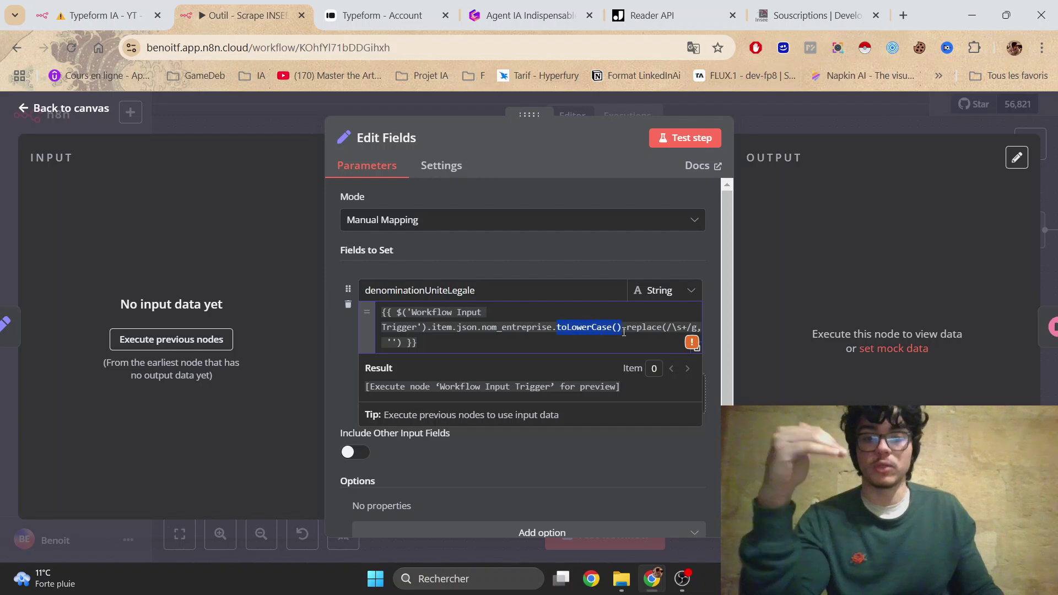
# - Highlight the denominationUniteLegale field name, close the Edit Fields node and save the workflow
pyautogui.click(518, 292)
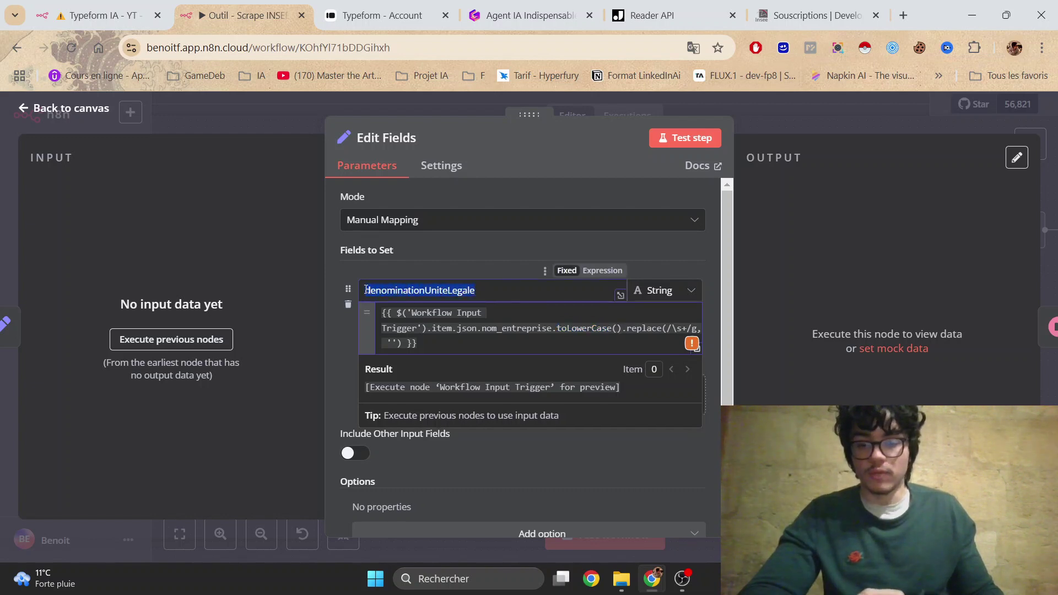
pyautogui.click(836, 119)
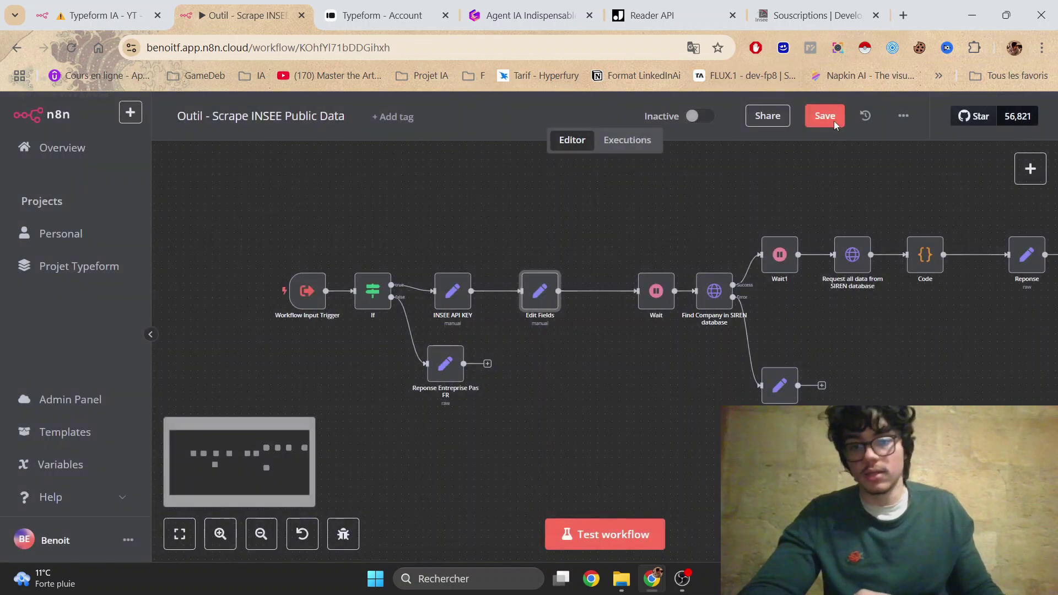
pyautogui.click(825, 117)
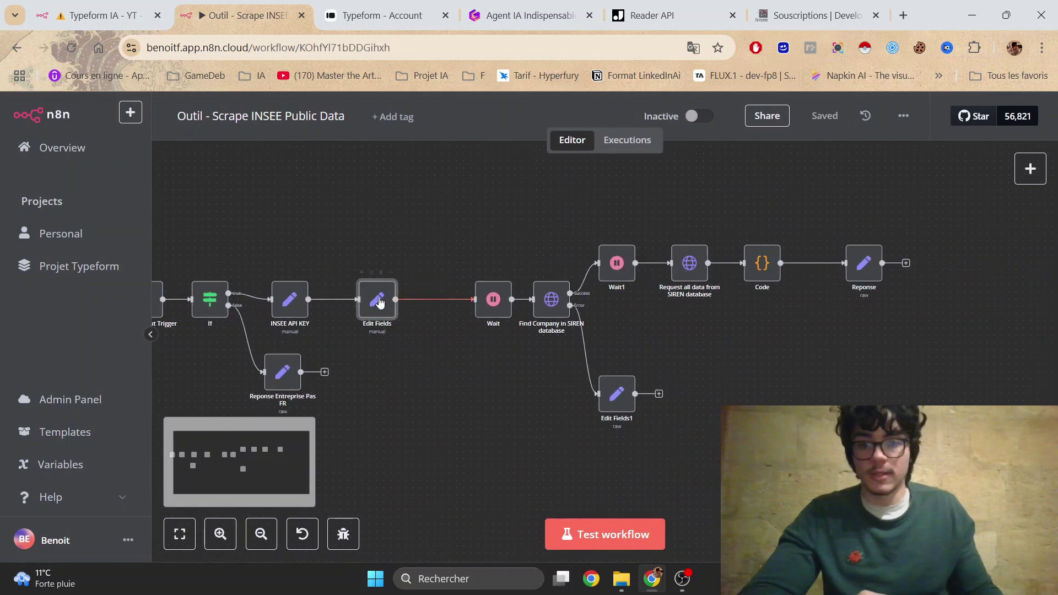
# - Move the Edit Fields and Wait nodes closer together, and open the Wait node to review its settings before closing it
pyautogui.moveTo(380, 302); pyautogui.dragTo(402, 302)
pyautogui.moveTo(490, 308); pyautogui.dragTo(482, 307)
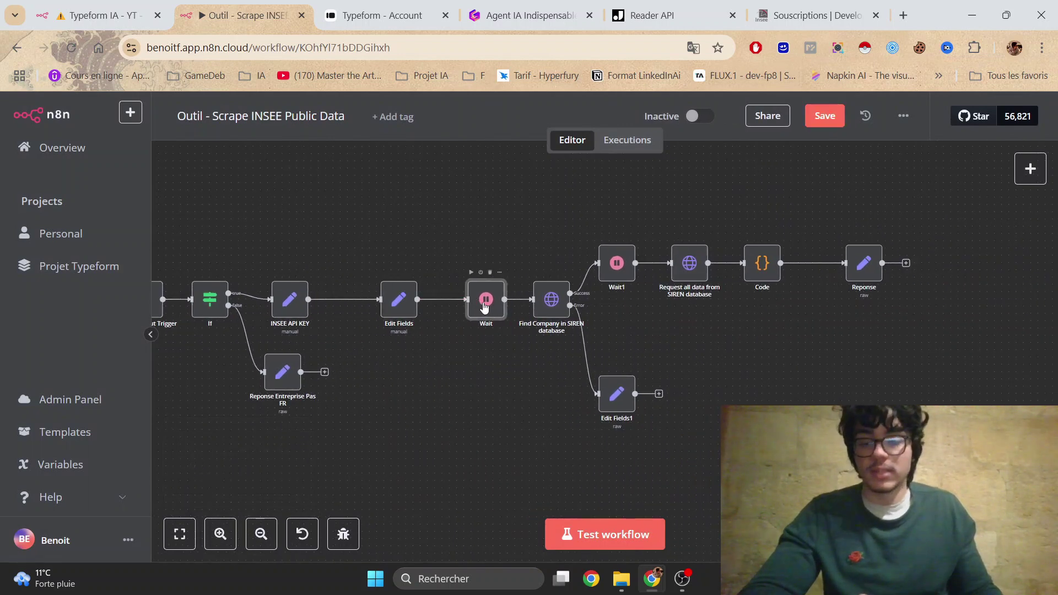
pyautogui.doubleClick(485, 307)
pyautogui.press('Escape')
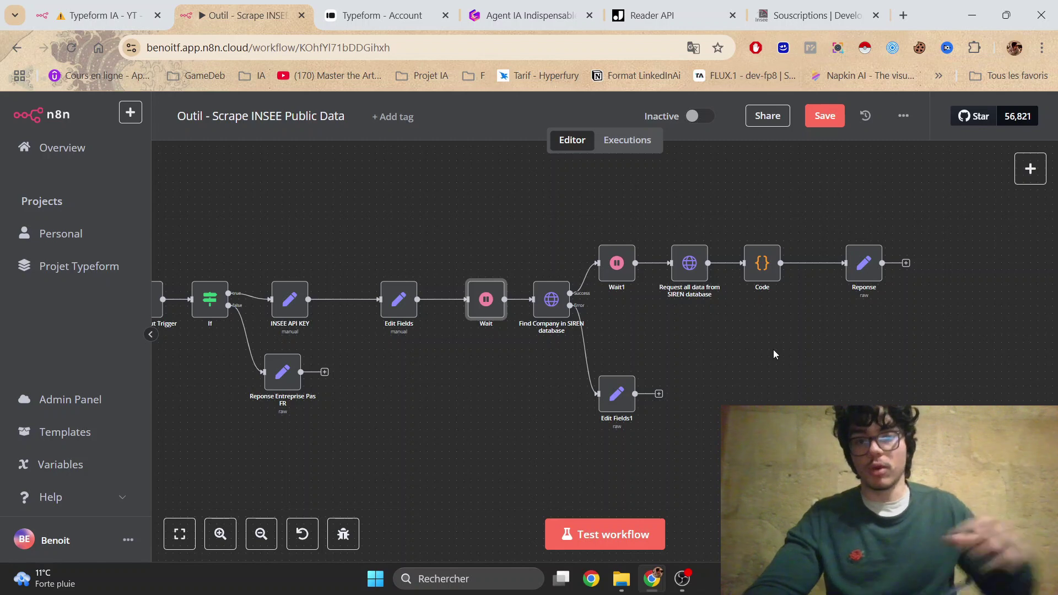
# - Open the Find Company in SIREN database node and highlight the denominationUniteLegale expression in its URL
pyautogui.click(549, 307)
pyautogui.doubleClick(550, 309)
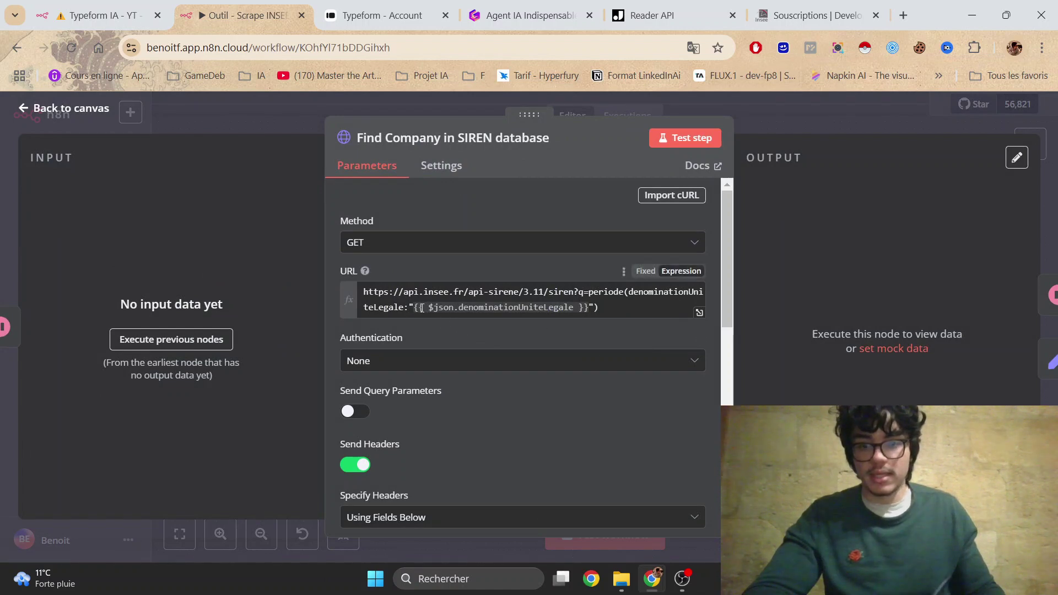
pyautogui.moveTo(415, 307); pyautogui.dragTo(501, 307)
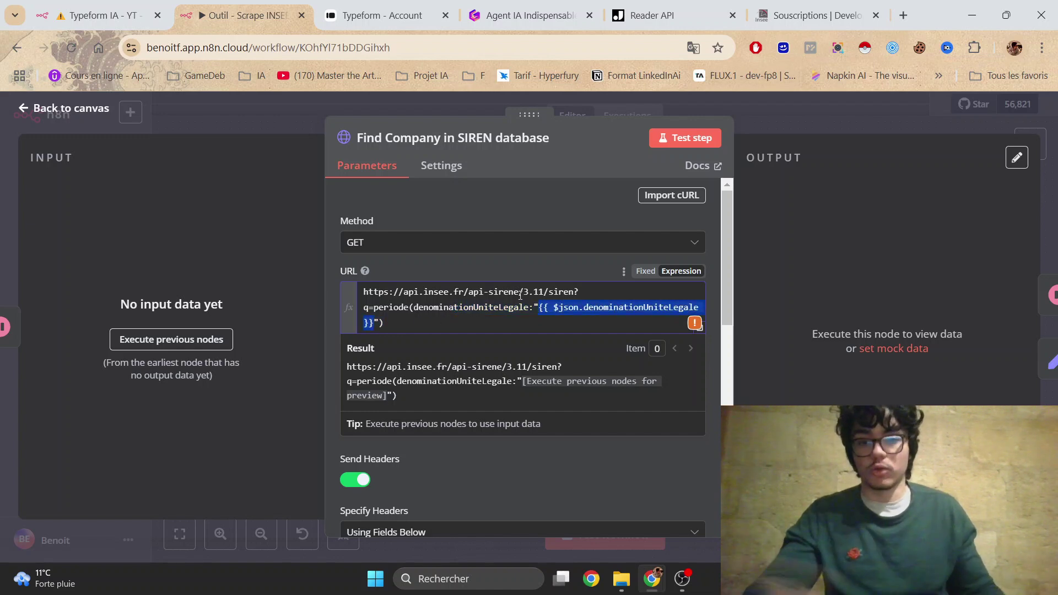
# - Check the INSEE portal's documentation page, and return to the n8n workflow to highlight the node's full request URL
pyautogui.click(815, 14)
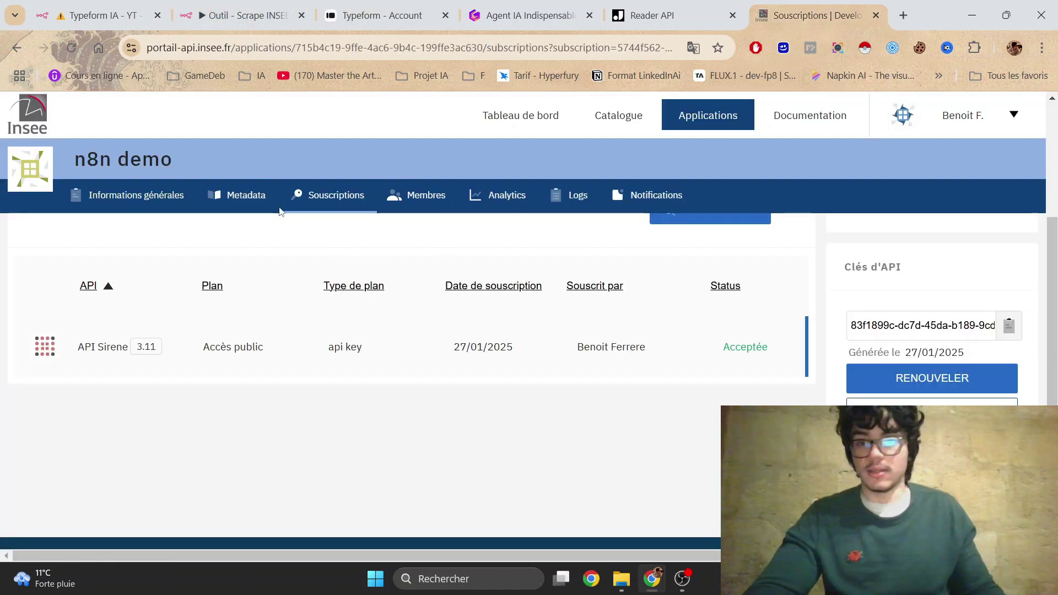
pyautogui.click(775, 120)
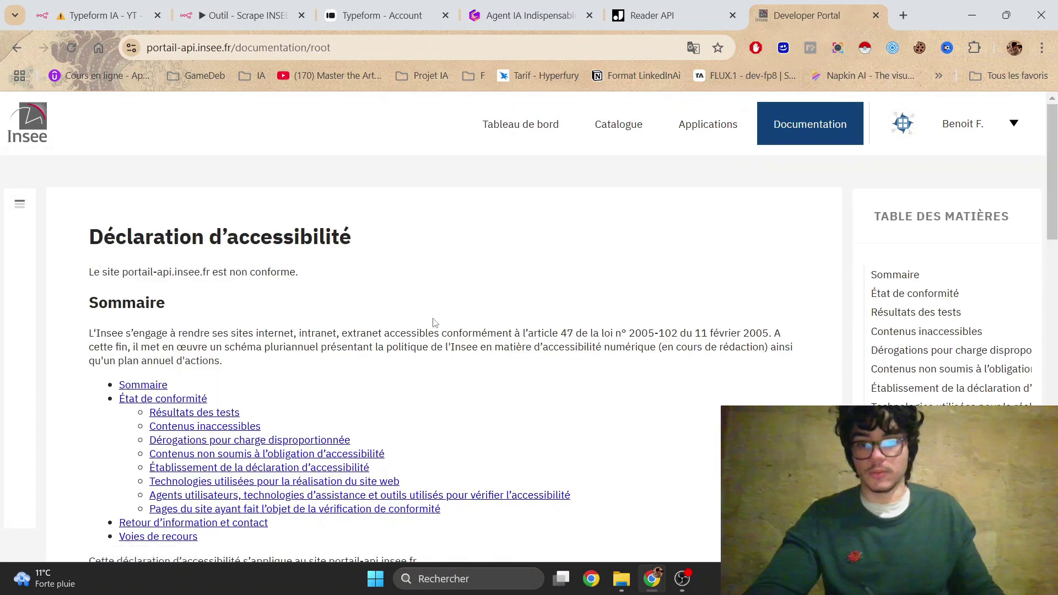
pyautogui.scroll(-1, 553, 383)
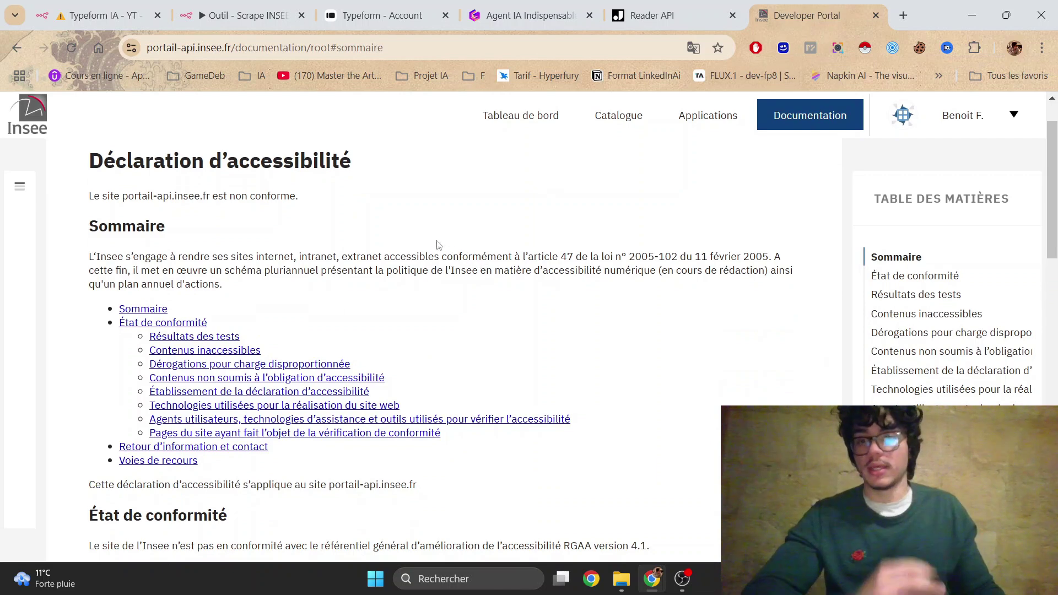
pyautogui.hotkey('ctrl', '2')
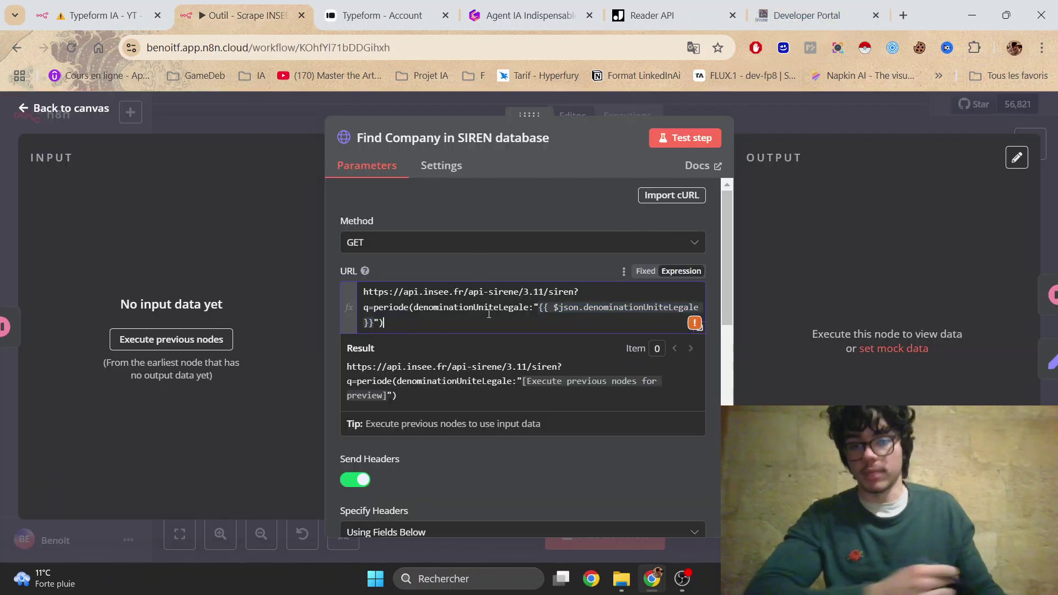
pyautogui.moveTo(384, 323); pyautogui.dragTo(822, 205)
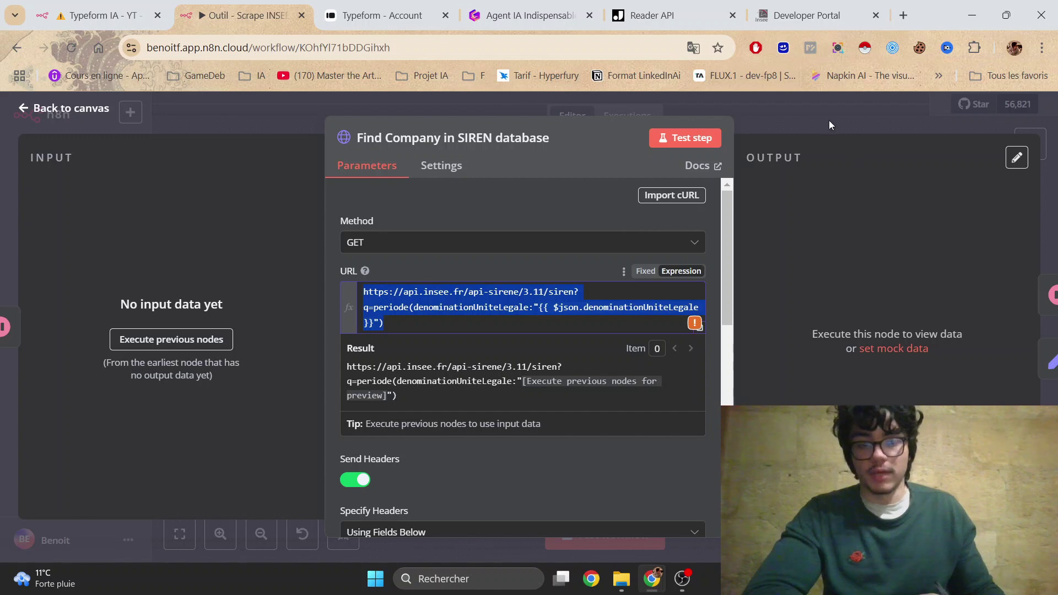
# - Review the node's header parameters, highlighting the X-INSEE-Api-Key-Integration name and the INSEE API KEY expression in its value
pyautogui.moveTo(727, 304); pyautogui.dragTo(714, 451)
pyautogui.moveTo(723, 385); pyautogui.dragTo(738, 325)
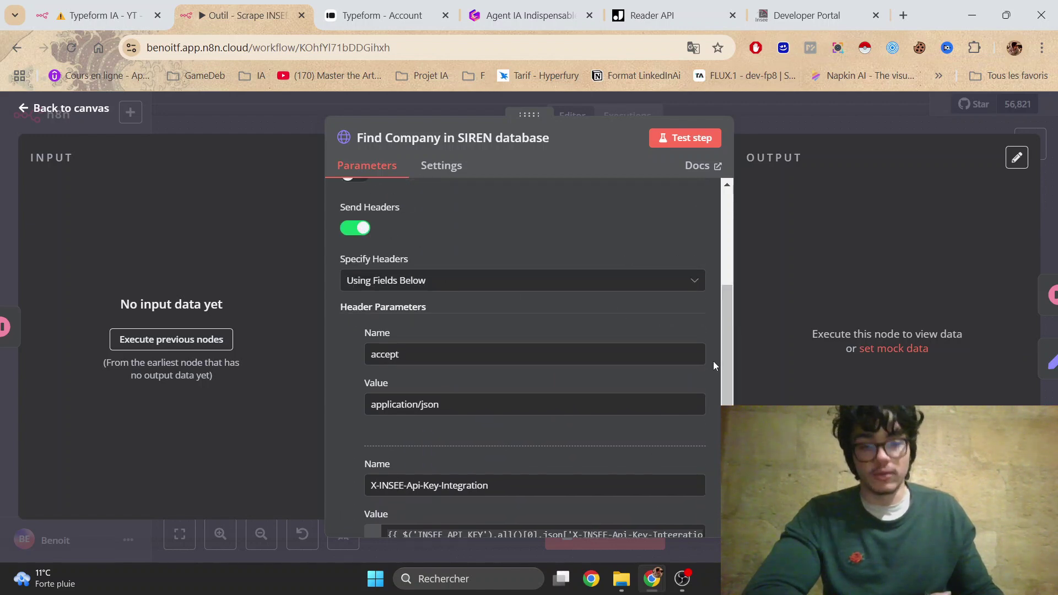
pyautogui.moveTo(727, 366); pyautogui.dragTo(594, 412)
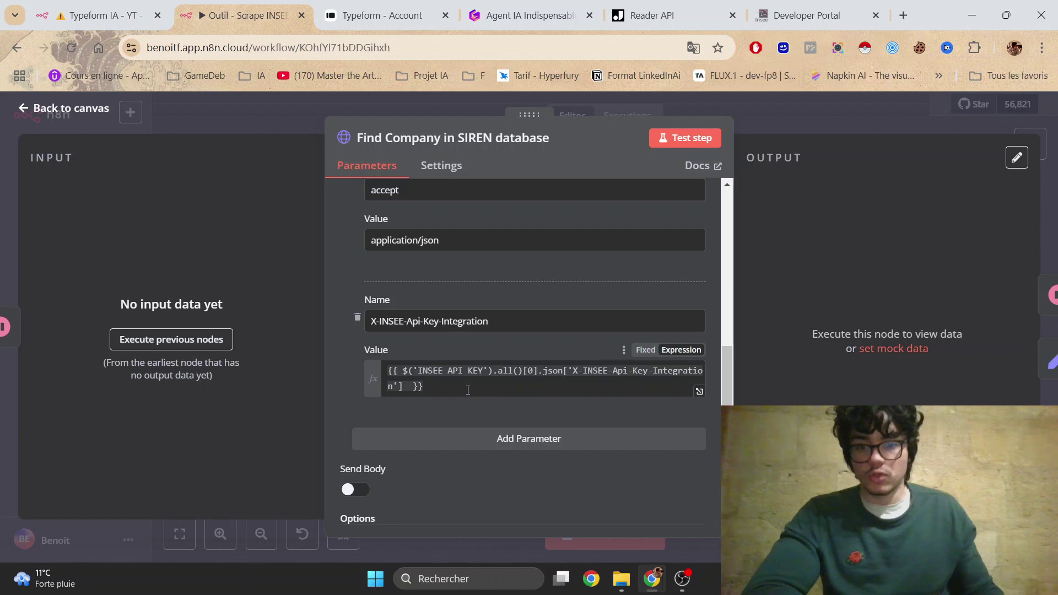
pyautogui.moveTo(468, 390); pyautogui.dragTo(390, 369)
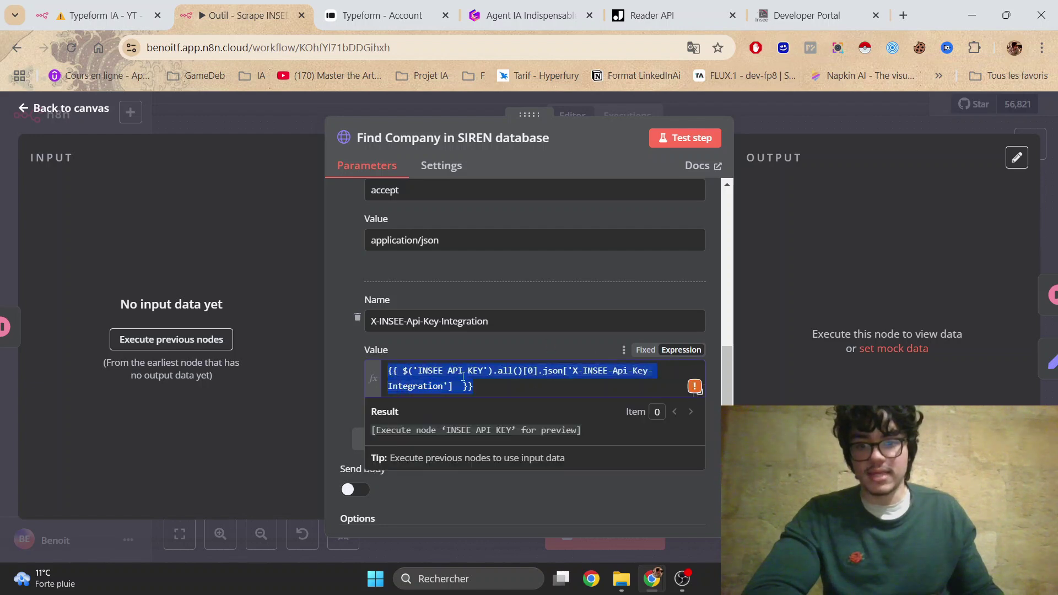
pyautogui.click(522, 386)
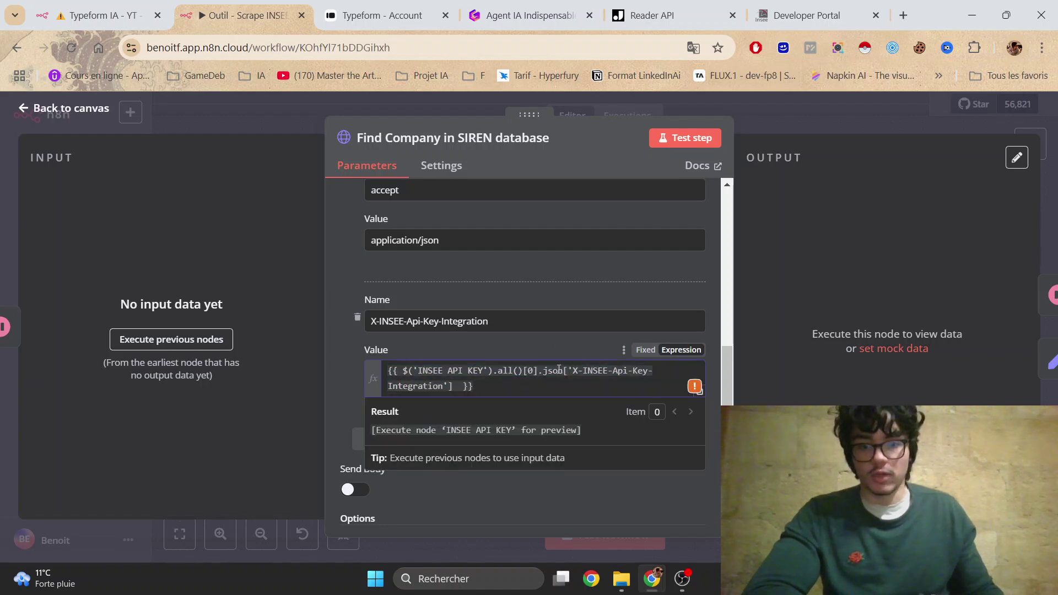
pyautogui.click(520, 322)
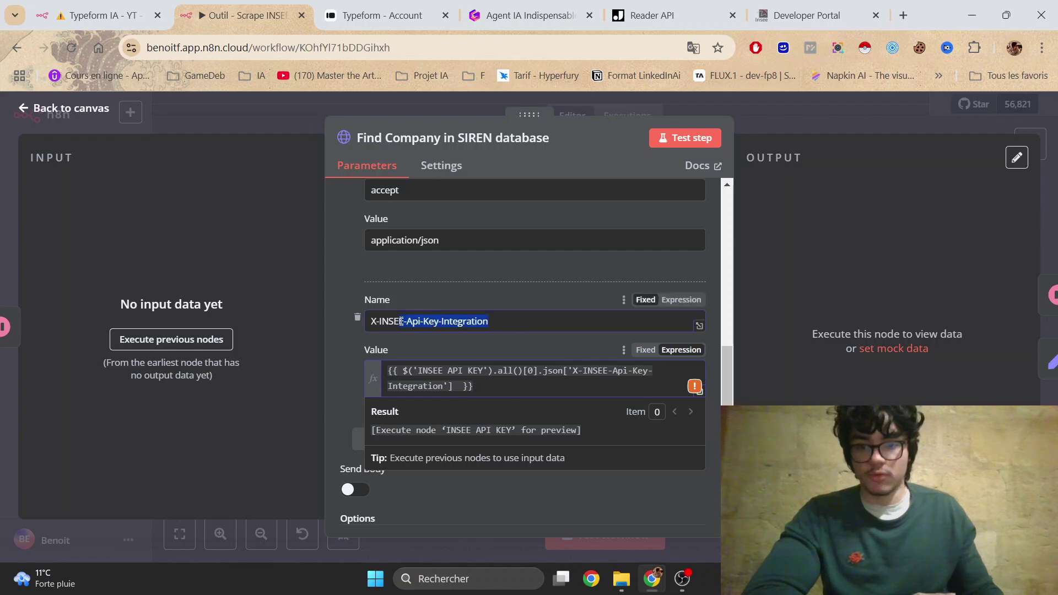
pyautogui.click(511, 290)
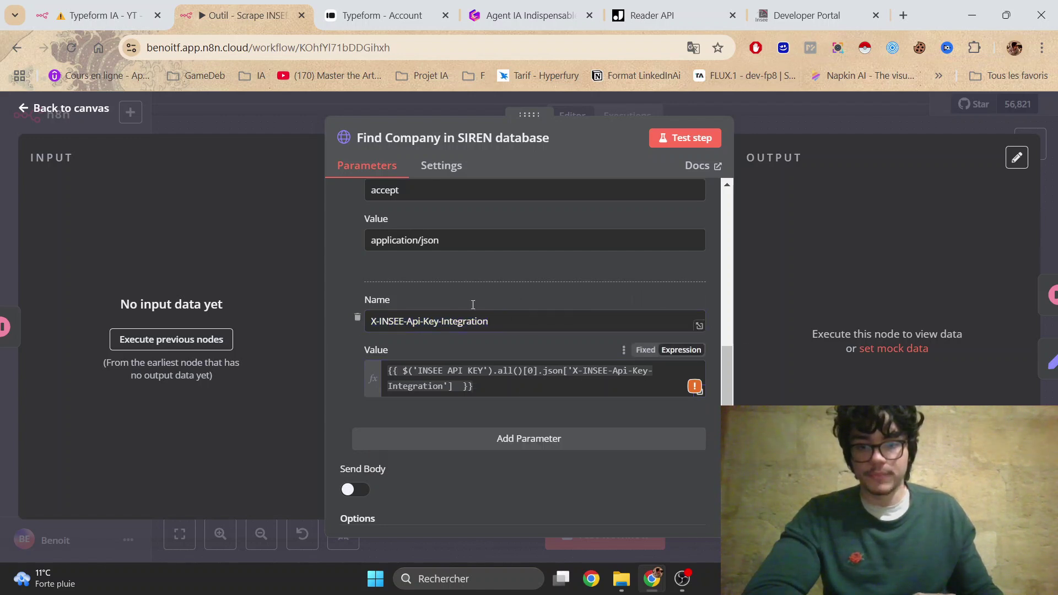
# - Close the Find Company in SIREN database node after reviewing its remaining parameters, and save the workflow
pyautogui.scroll(-1, 610, 407)
pyautogui.scroll(-3, 610, 407)
pyautogui.click(881, 119)
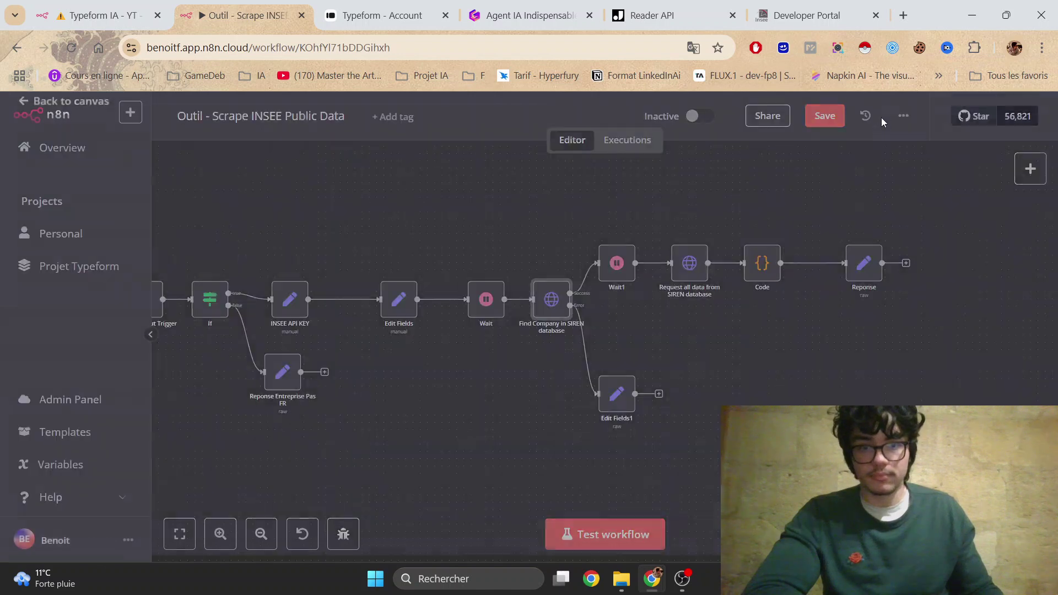
pyautogui.click(813, 116)
# - Open Edit Fields1 to highlight the status and error message in its JSON, close it and save the workflow
pyautogui.moveTo(675, 331)
pyautogui.mouseDown()
pyautogui.moveTo(733, 344)
pyautogui.moveTo(687, 328)
pyautogui.mouseUp()
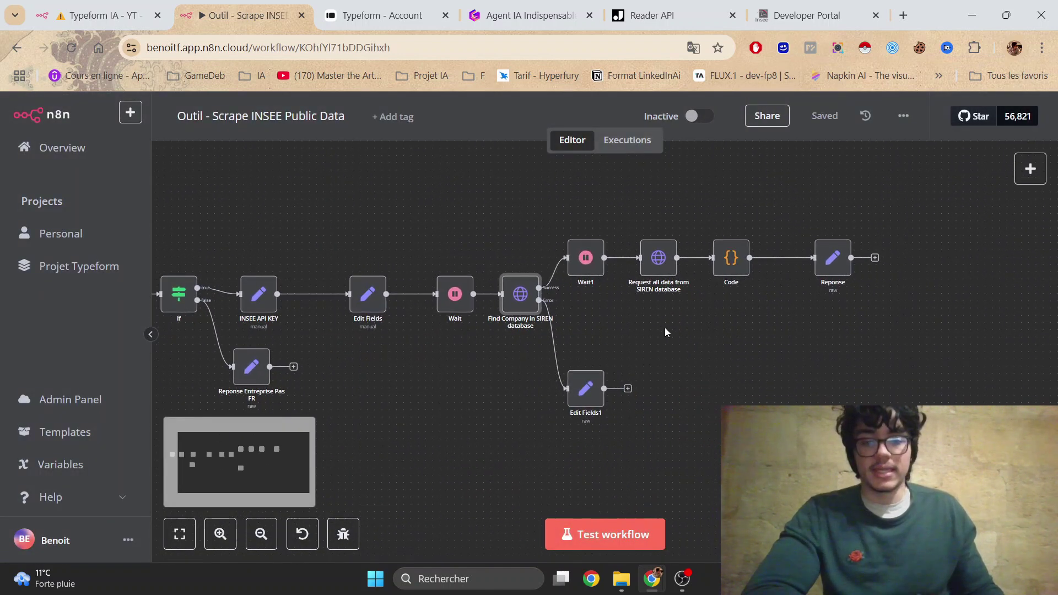
pyautogui.doubleClick(585, 394)
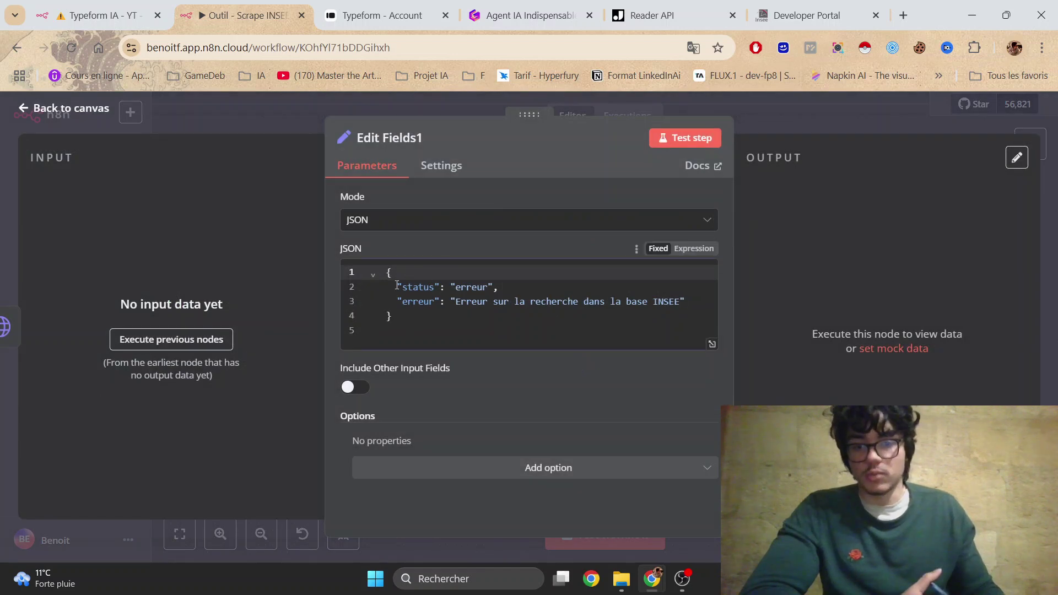
pyautogui.moveTo(396, 285); pyautogui.dragTo(521, 288)
pyautogui.moveTo(450, 301); pyautogui.dragTo(683, 301)
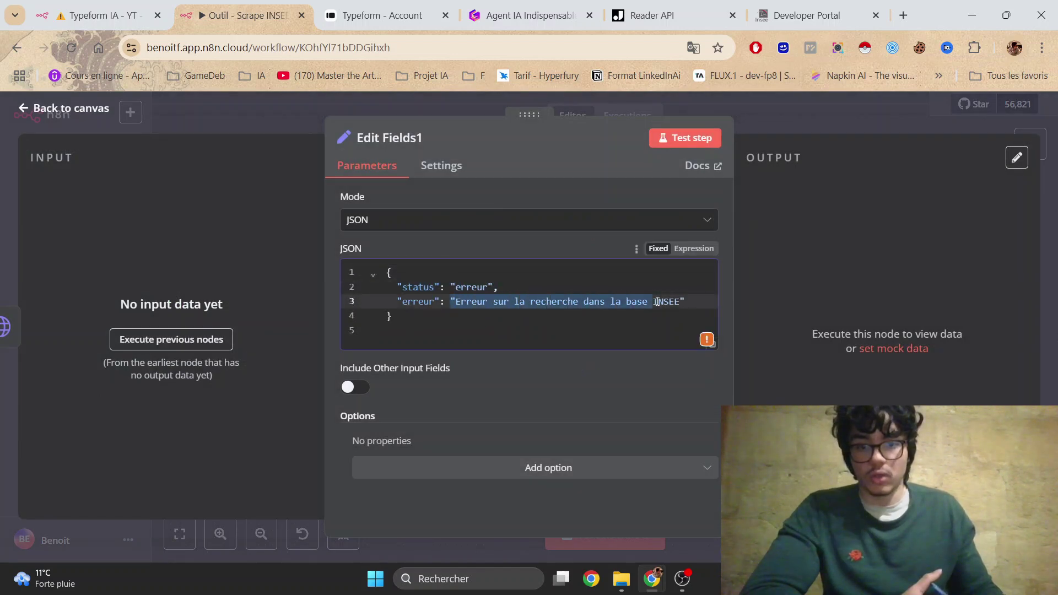
pyautogui.press('Escape')
pyautogui.hscroll(2, 709, 312)
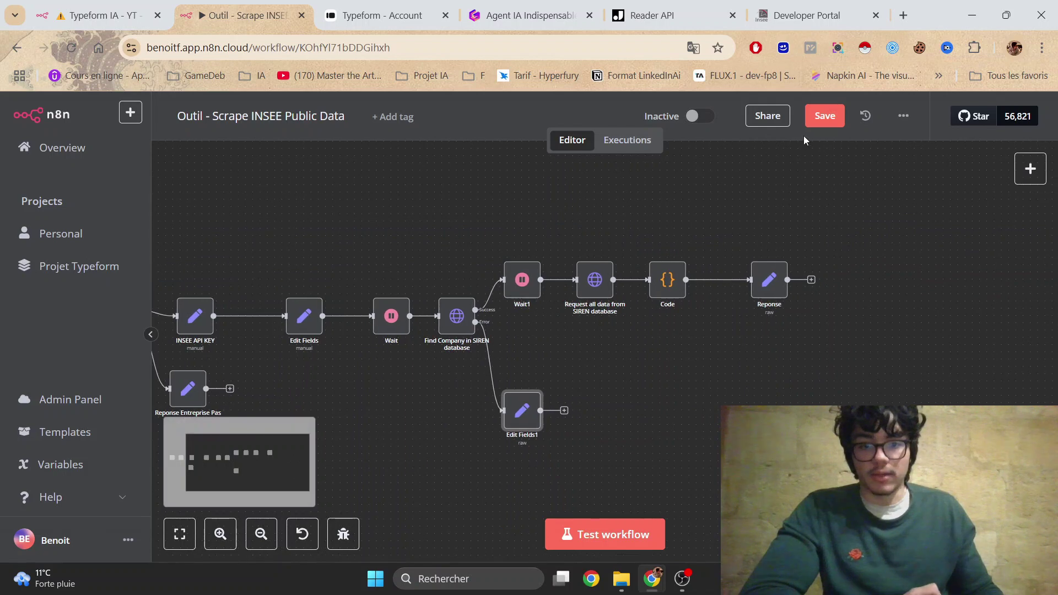
pyautogui.click(824, 116)
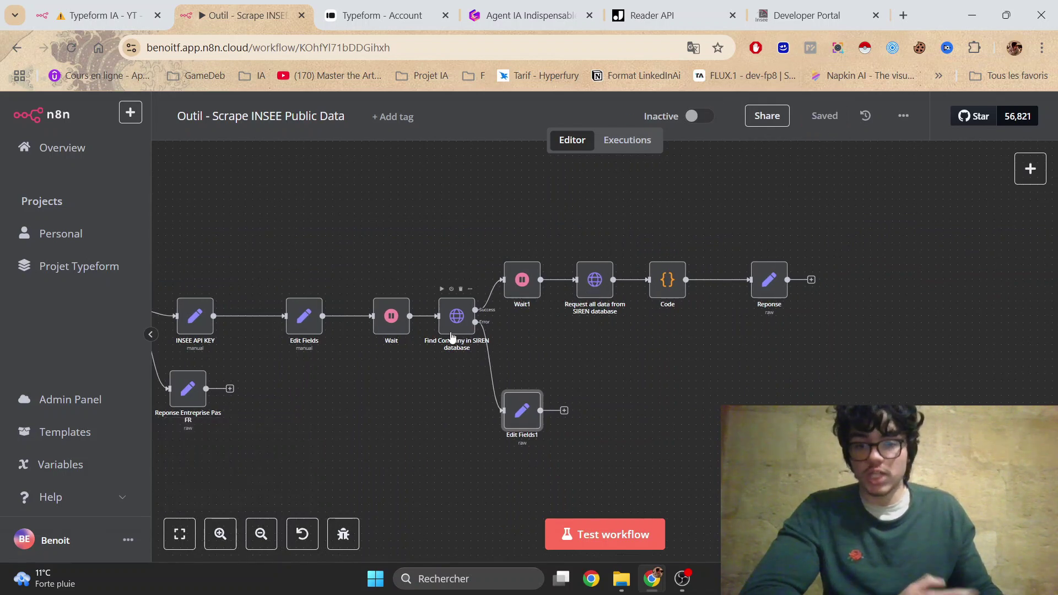
# - Reopen the Find Company in SIREN database node to view its request URL, and return to the canvas
pyautogui.click(456, 316)
pyautogui.press('Return')
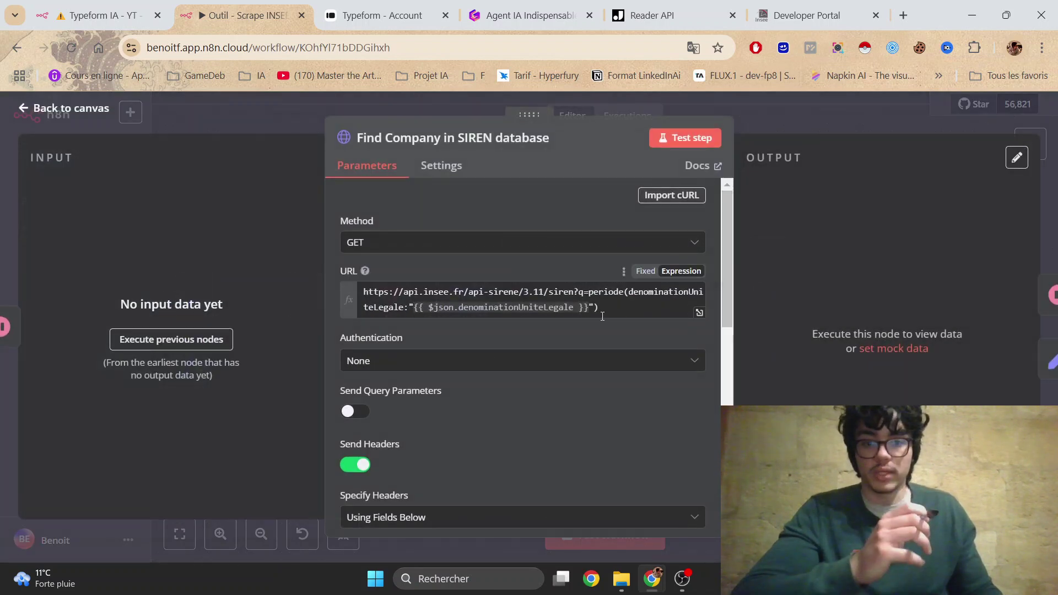
pyautogui.click(812, 119)
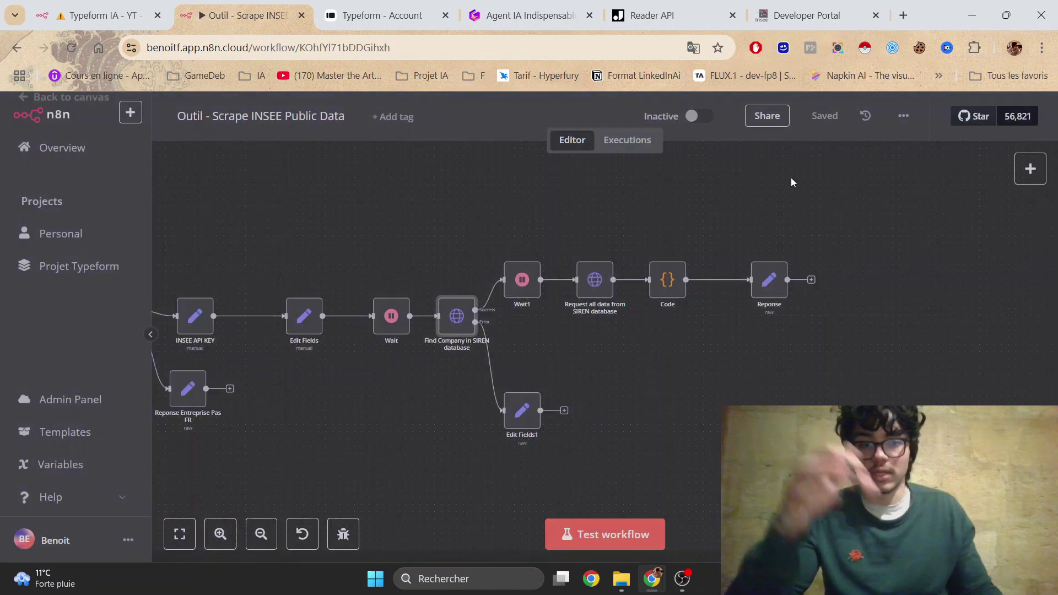
# - Open the Request all data from SIREN database node, highlight the siren expression in its URL, review its headers and close it
pyautogui.doubleClick(599, 292)
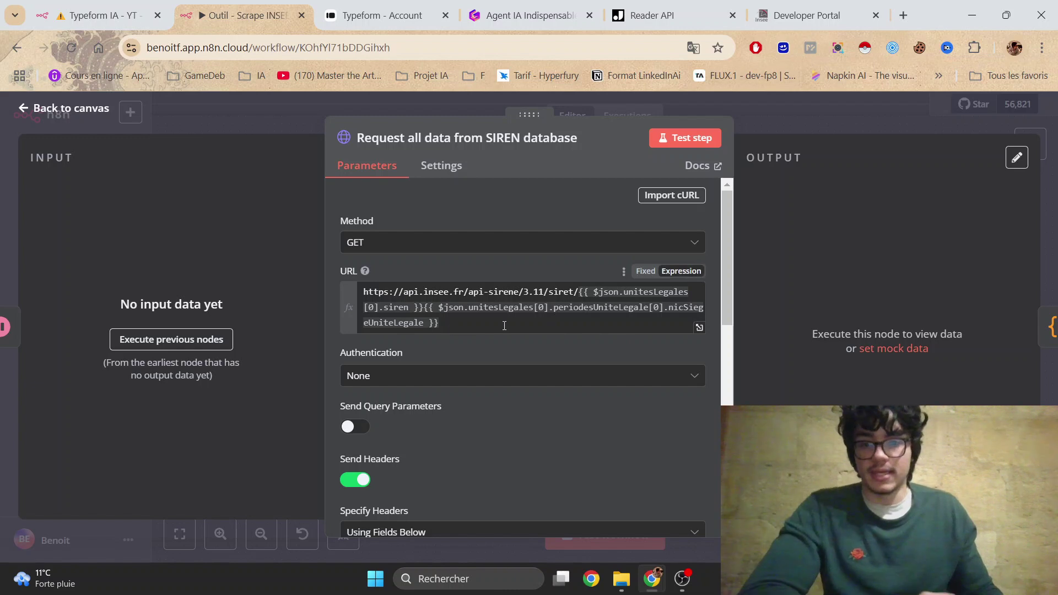
pyautogui.moveTo(374, 307); pyautogui.dragTo(504, 307)
pyautogui.scroll(-1, 603, 398)
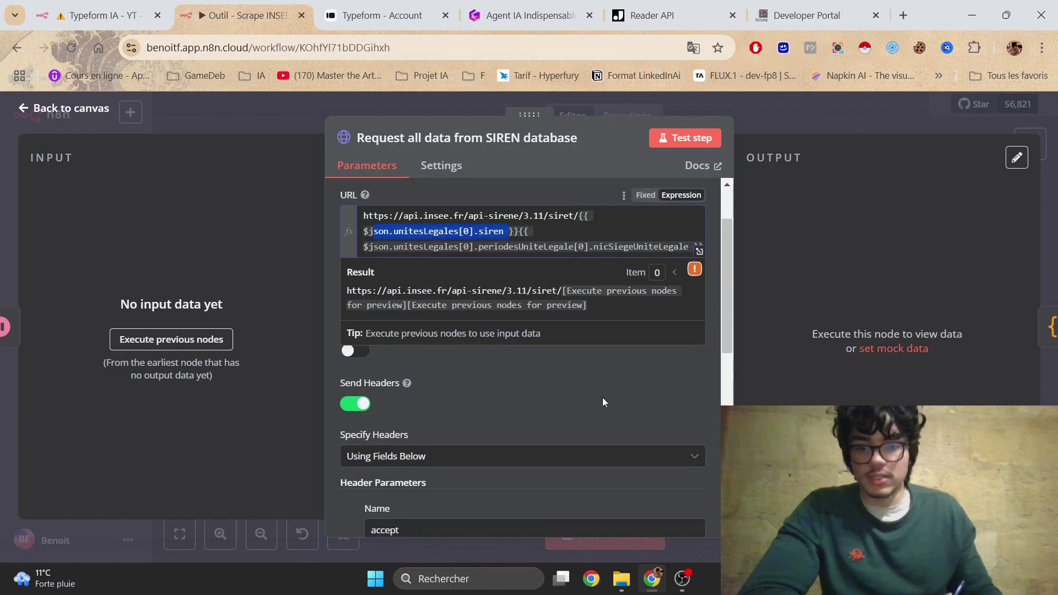
pyautogui.click(573, 364)
pyautogui.scroll(-5, 607, 389)
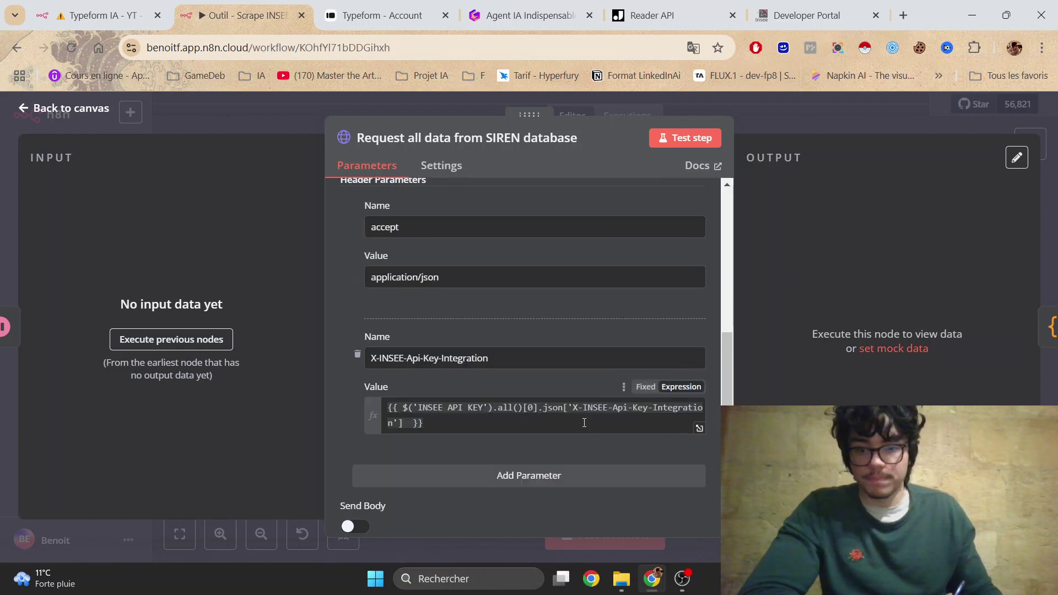
pyautogui.click(838, 117)
# - Open the Code node's JavaScript in the expanded editor and highlight the etab flatMap line and the data mapping
pyautogui.doubleClick(668, 281)
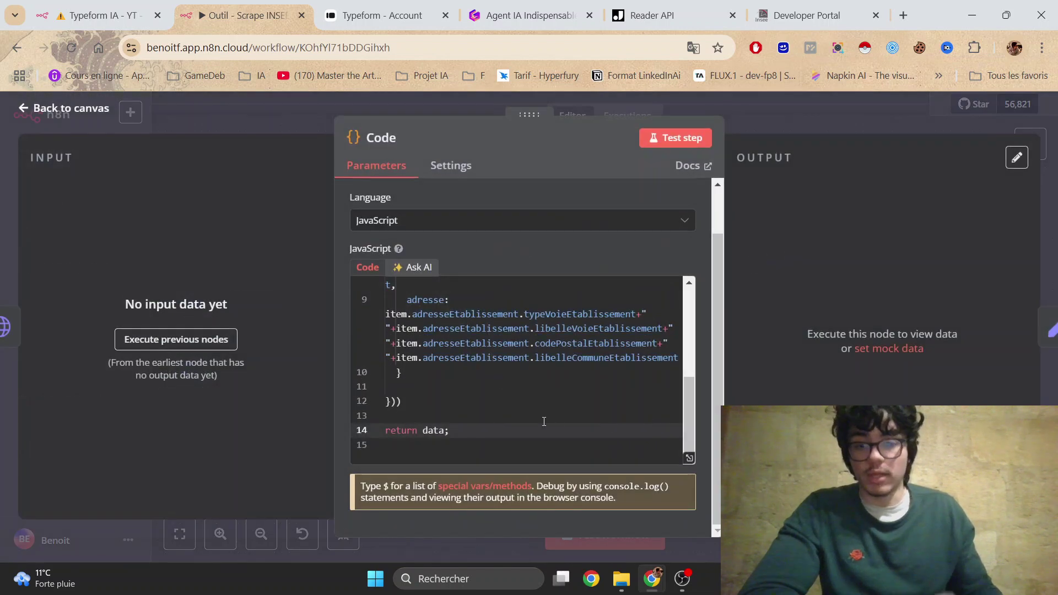
pyautogui.moveTo(689, 430); pyautogui.dragTo(692, 335)
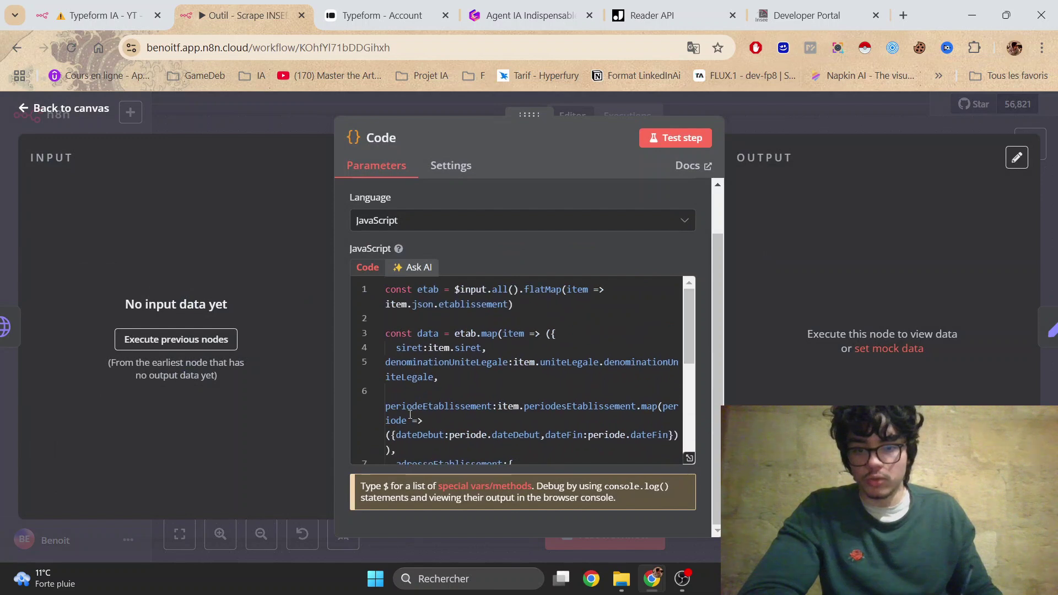
pyautogui.click(689, 459)
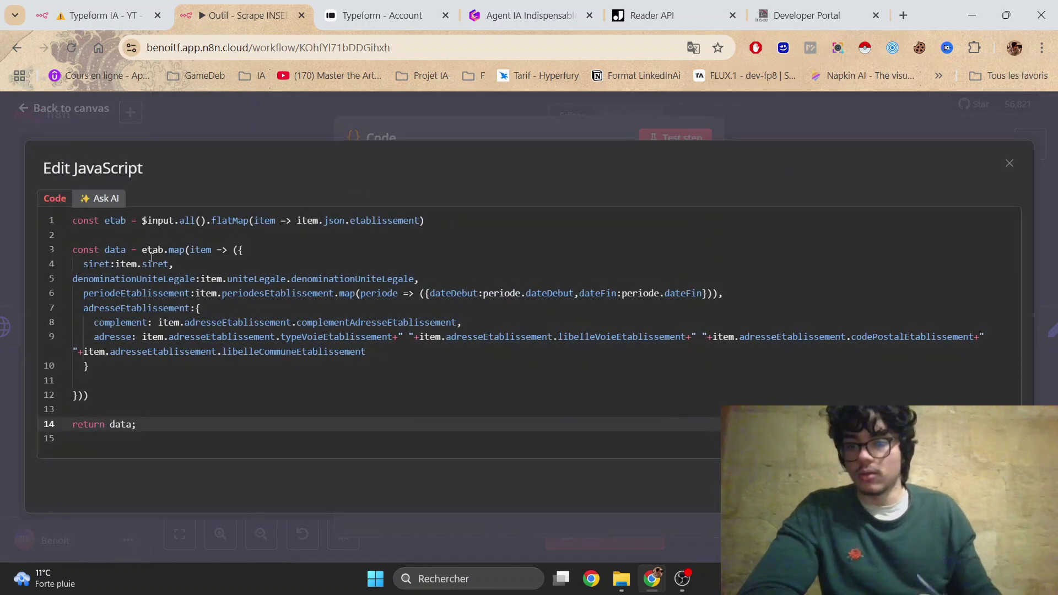
pyautogui.click(90, 237)
pyautogui.moveTo(444, 222); pyautogui.dragTo(91, 224)
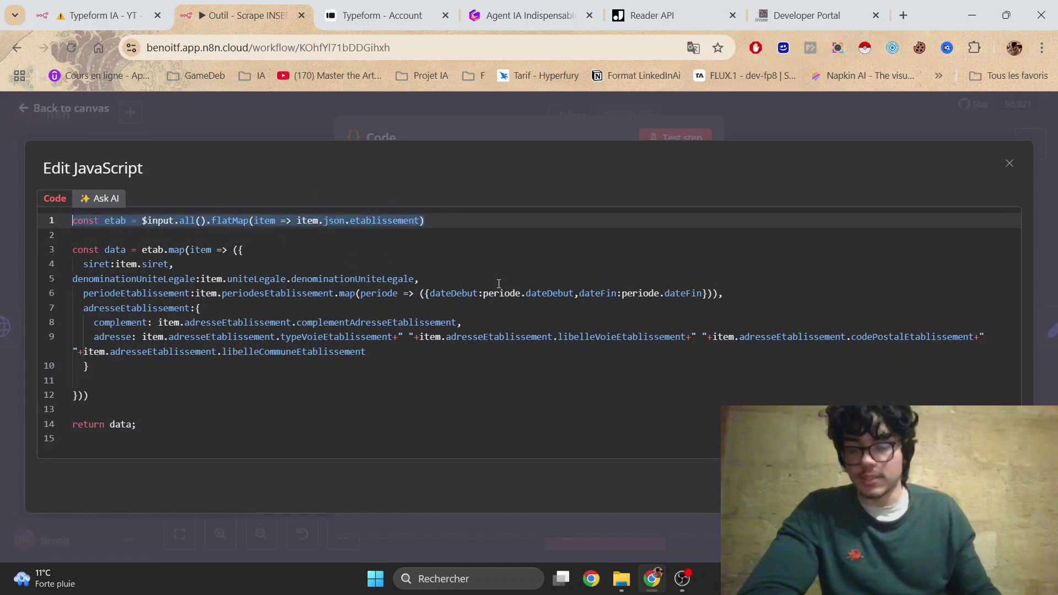
pyautogui.click(125, 253)
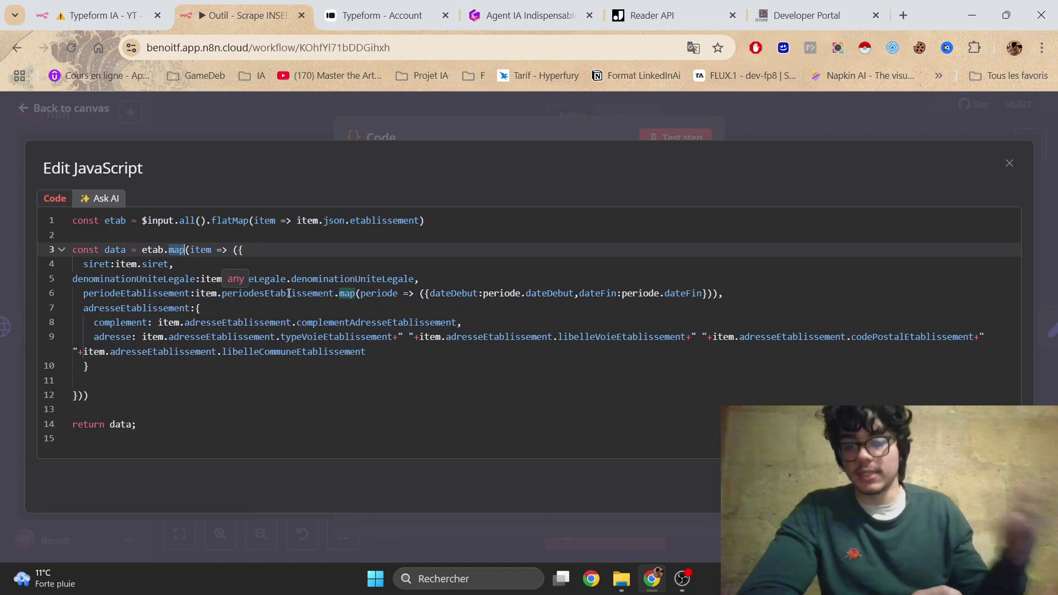
# - Review the establishment period and address mappings in the Code node's JavaScript and close the node
pyautogui.moveTo(84, 380); pyautogui.dragTo(84, 308)
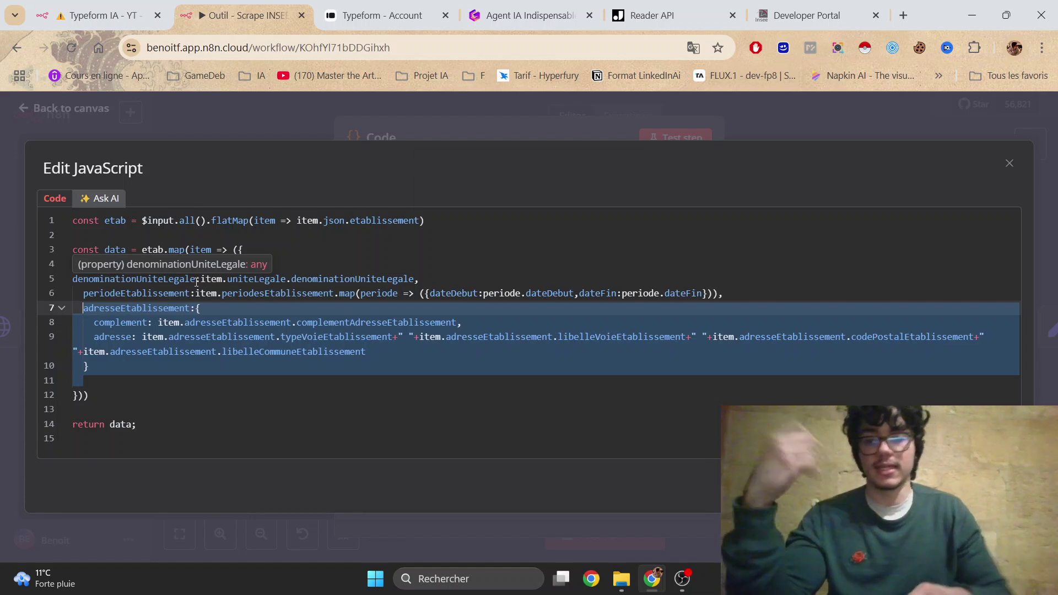
pyautogui.click(286, 397)
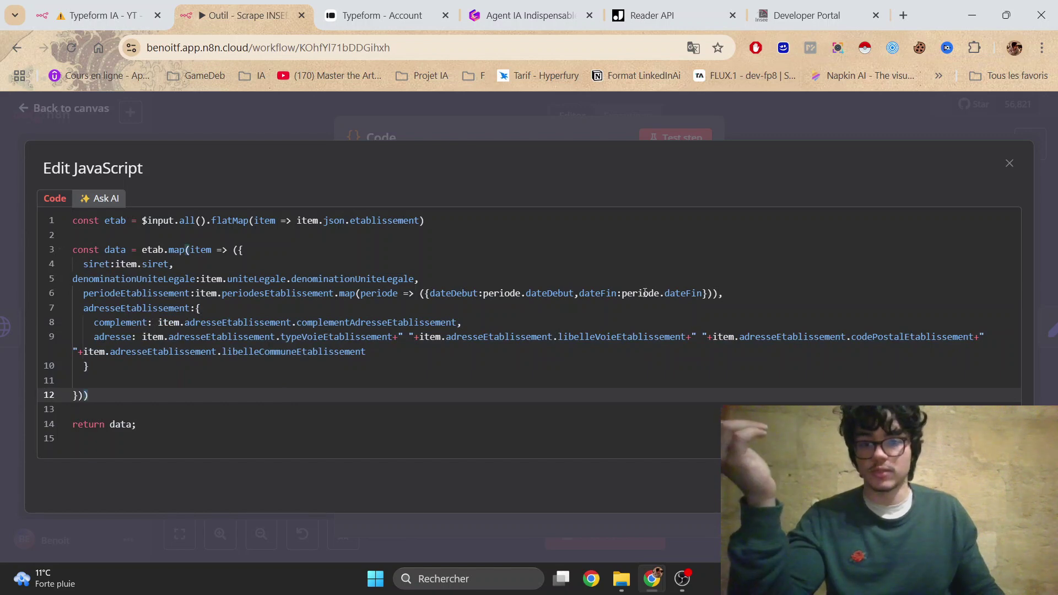
pyautogui.moveTo(723, 293); pyautogui.dragTo(130, 291)
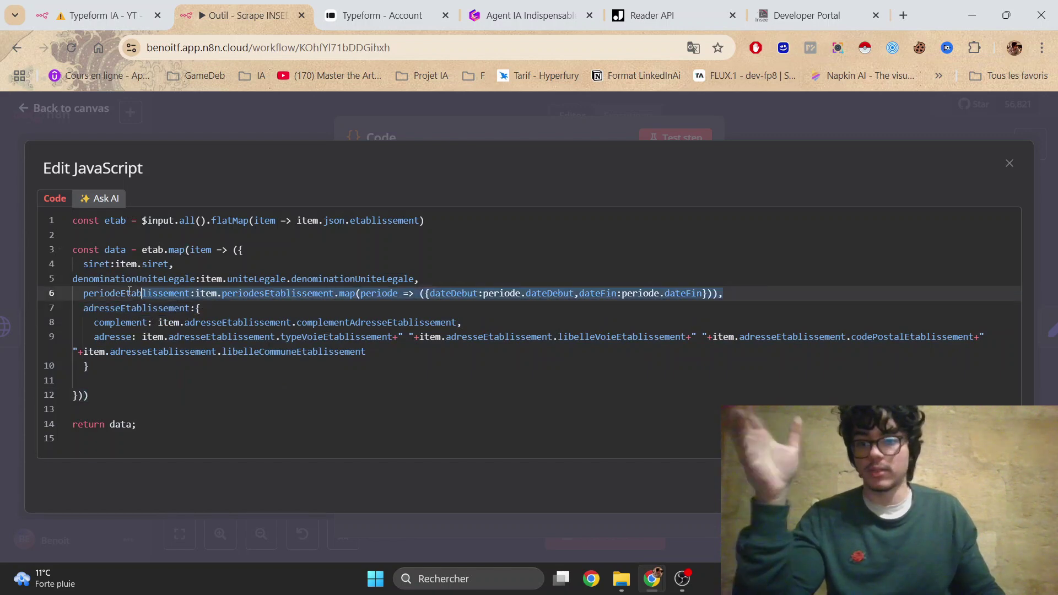
pyautogui.click(835, 124)
pyautogui.click(835, 123)
# - Examine the Reponse node's full JSON expression, especially the returned company data fields, and close the node
pyautogui.doubleClick(668, 295)
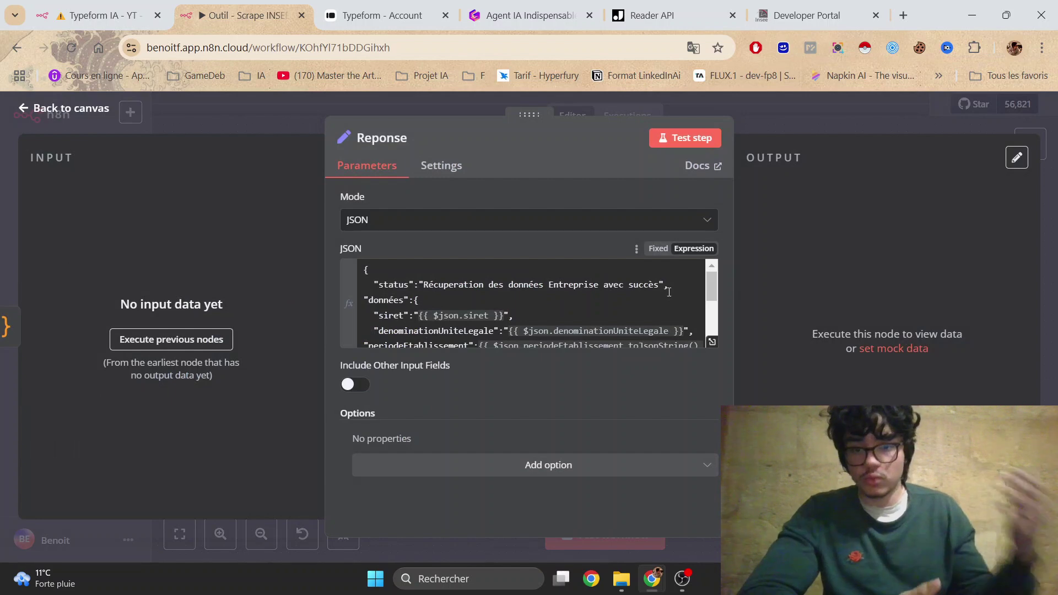
pyautogui.click(712, 342)
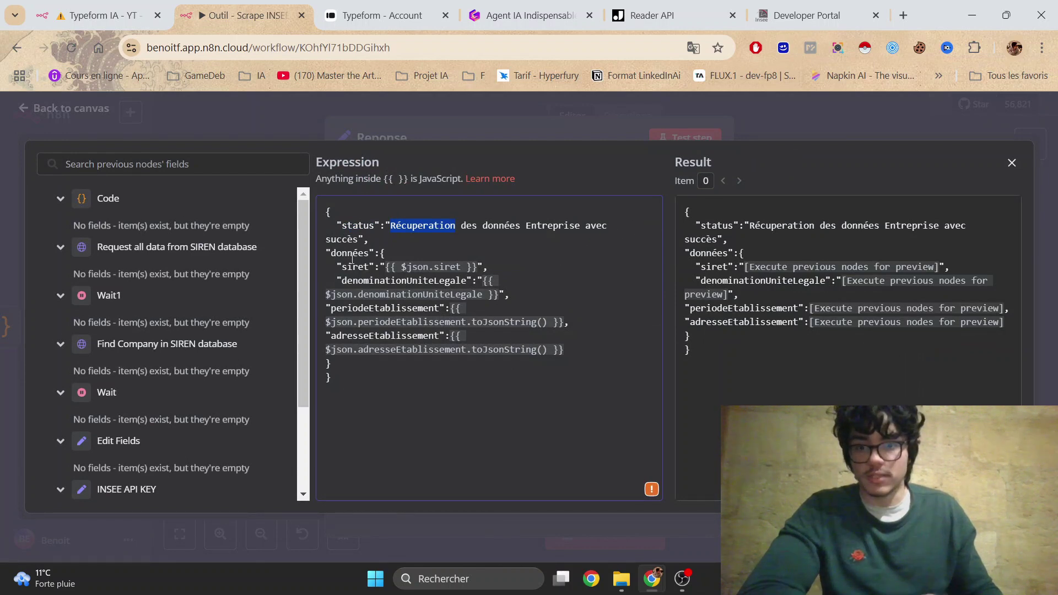
pyautogui.moveTo(335, 271); pyautogui.dragTo(472, 383)
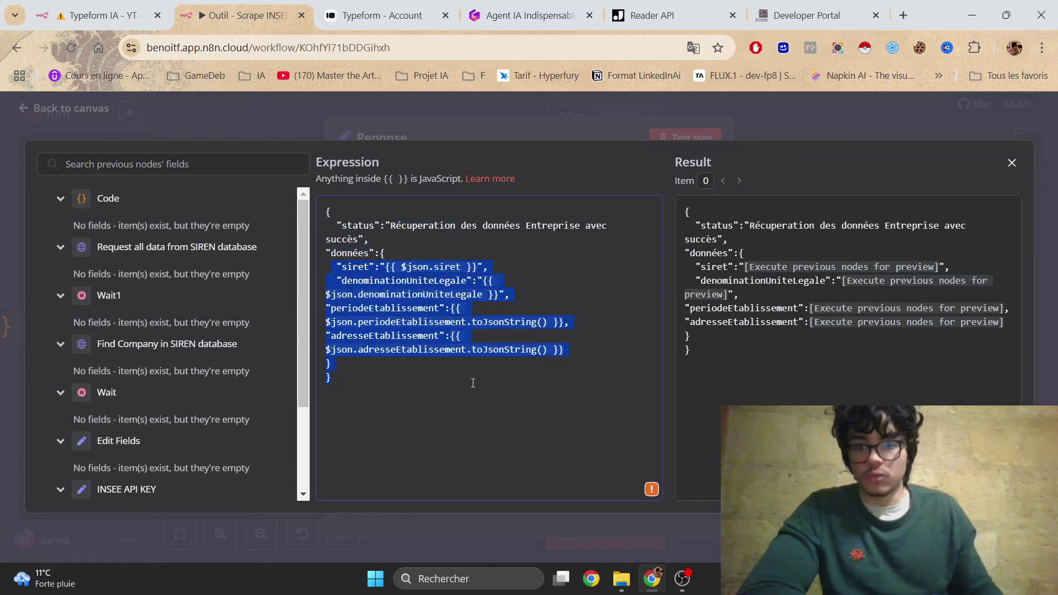
pyautogui.click(429, 392)
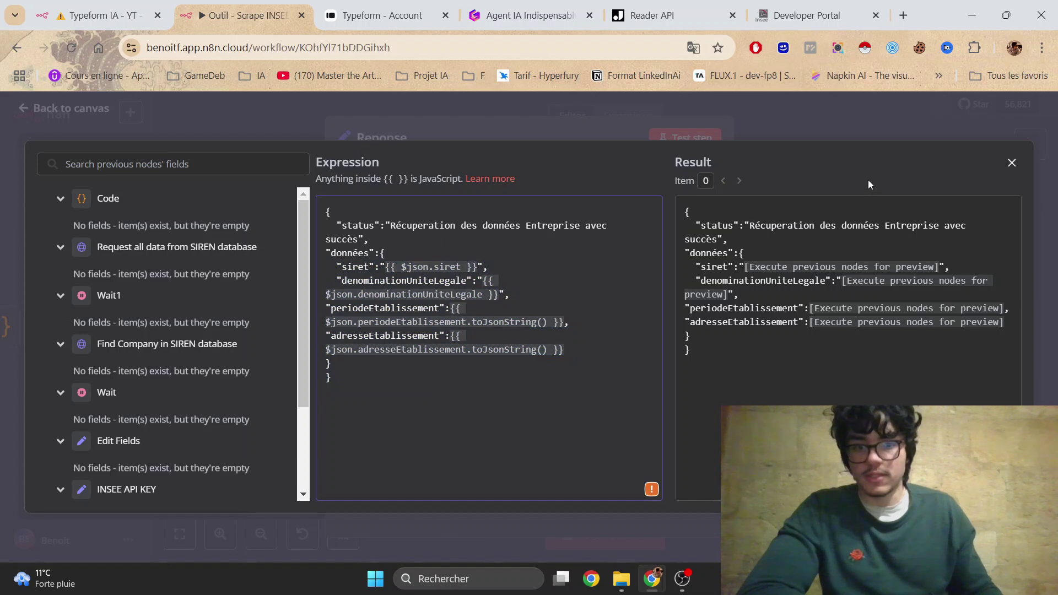
pyautogui.click(847, 121)
pyautogui.click(806, 130)
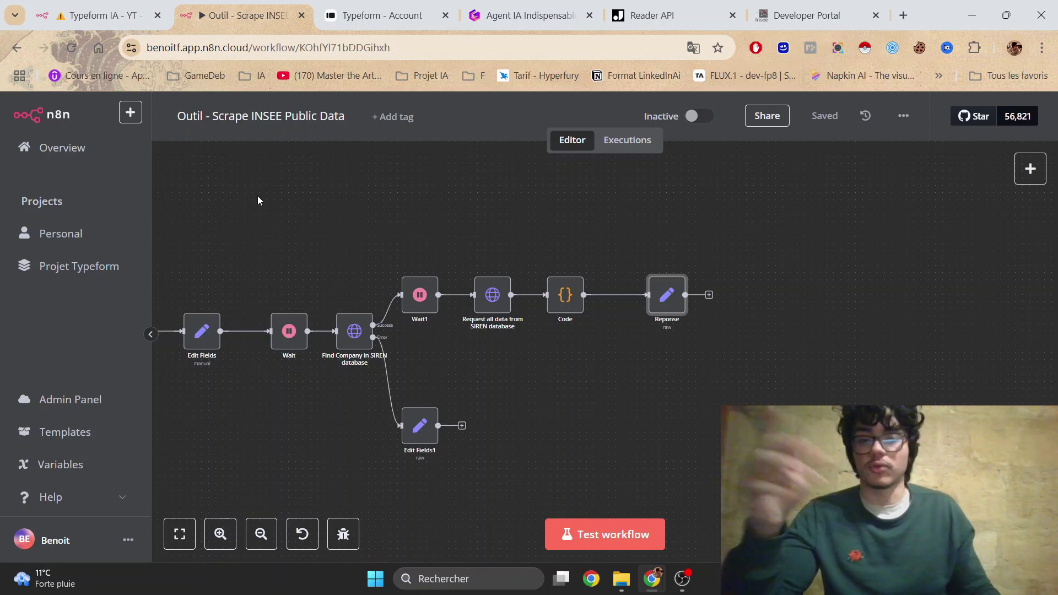
# - Switch to the Typeform IA - YT workflow and examine the Instagram Recherche tool's name, description and workflow inputs
pyautogui.hotkey('ctrl', 'shift', 'Tab')
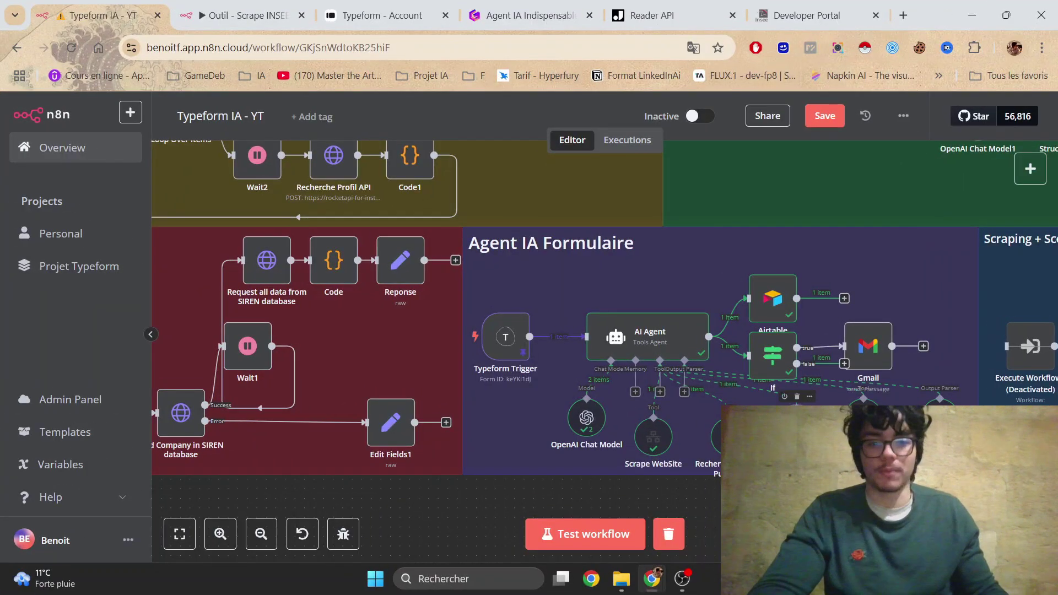
pyautogui.doubleClick(796, 435)
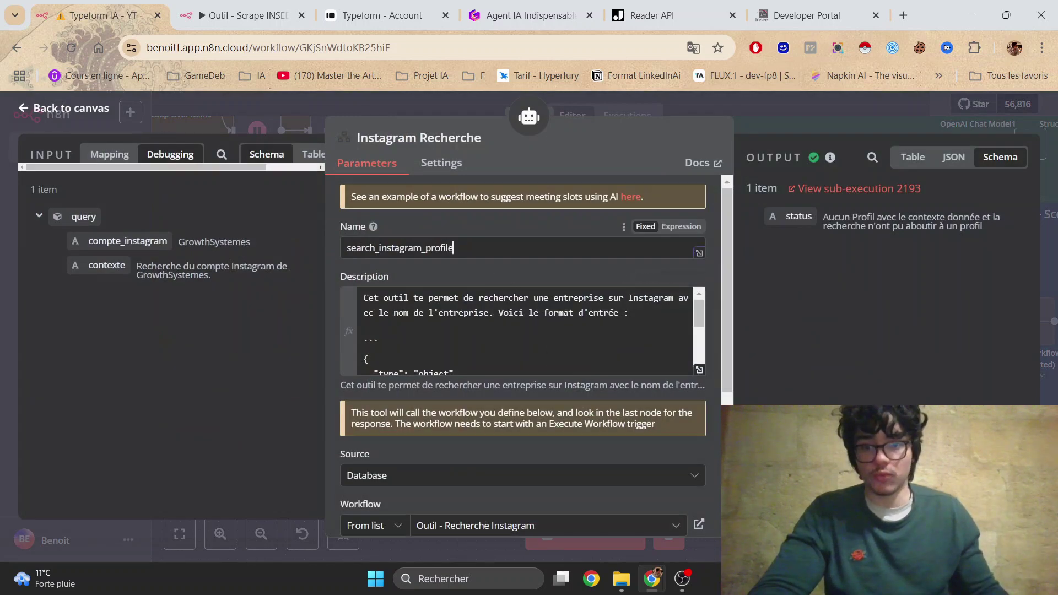
pyautogui.doubleClick(450, 248)
pyautogui.click(698, 370)
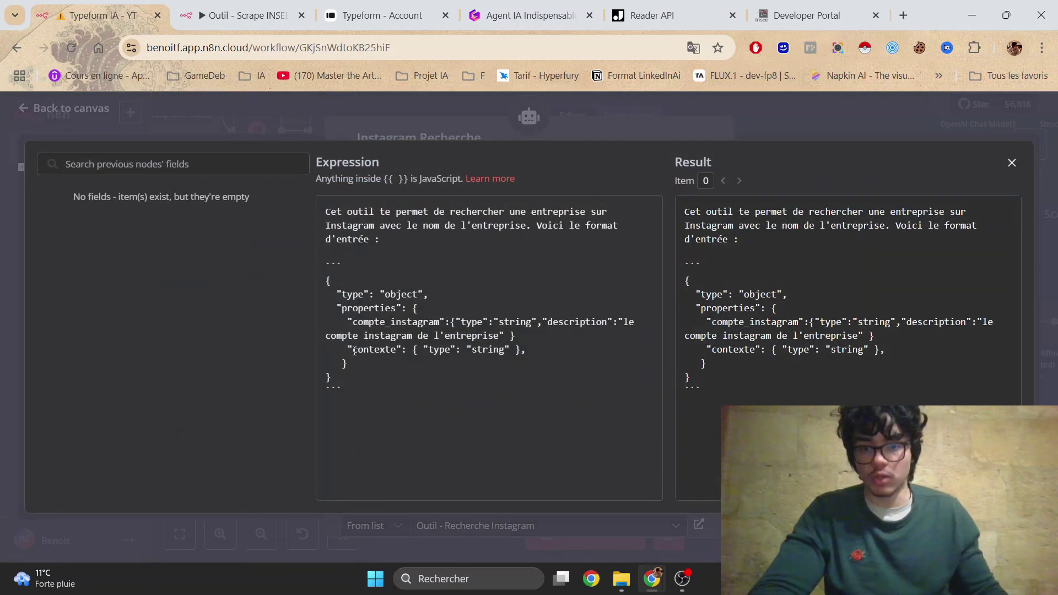
pyautogui.press('Escape')
pyautogui.scroll(-5, 735, 383)
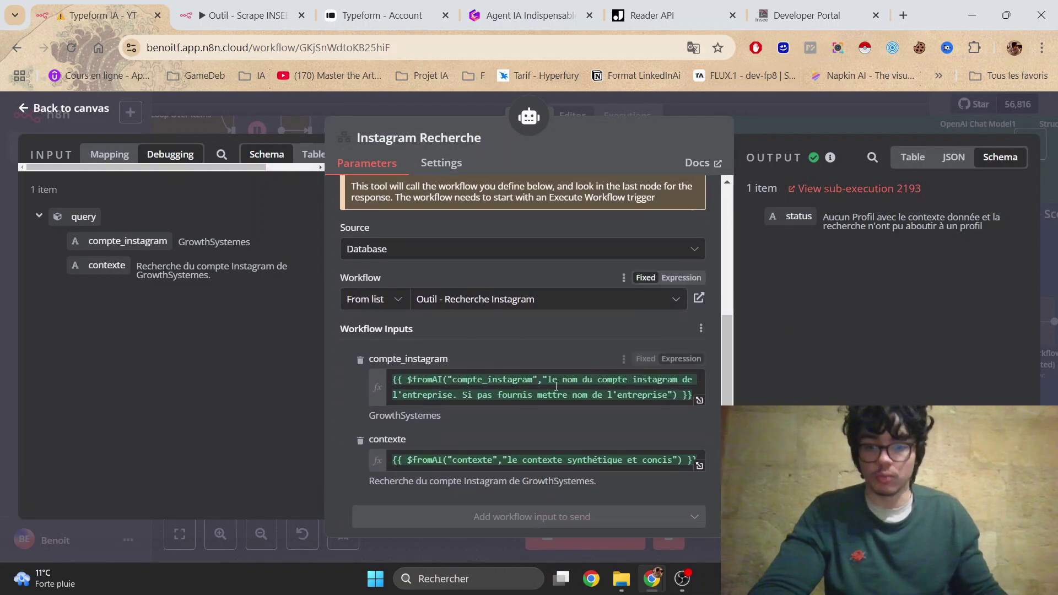
pyautogui.click(448, 379)
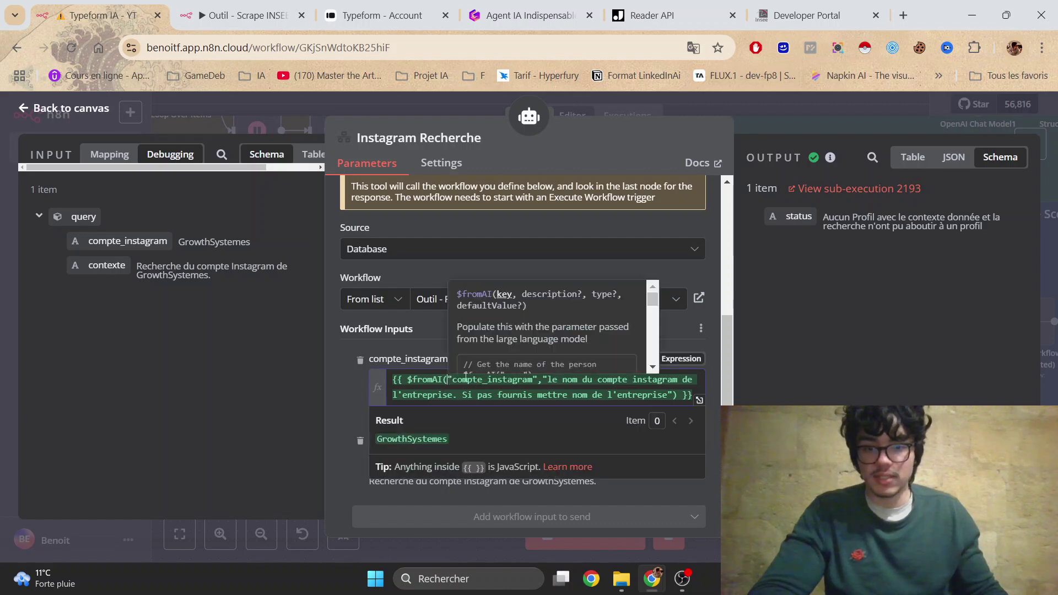
pyautogui.press('Escape')
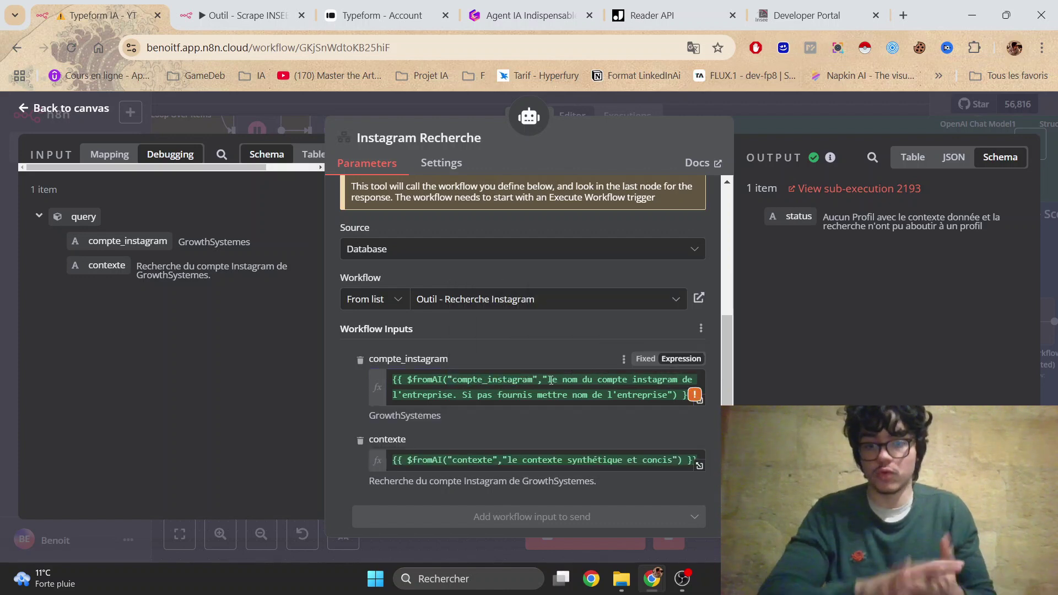
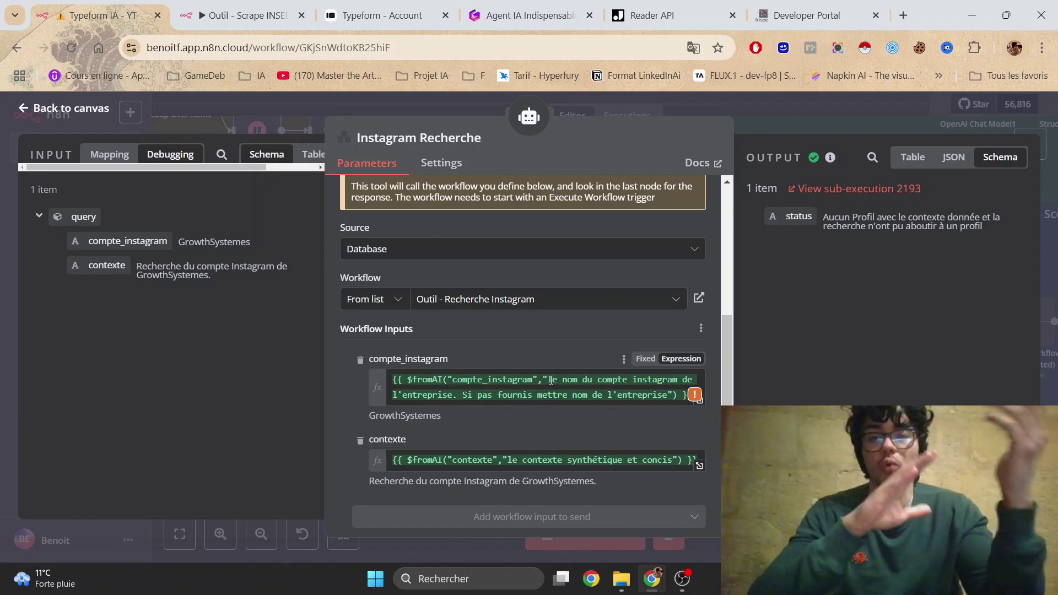
# - Open the Outil - Recherche Instagram sub-workflow and look over its nodes from trigger to final responses
pyautogui.click(699, 297)
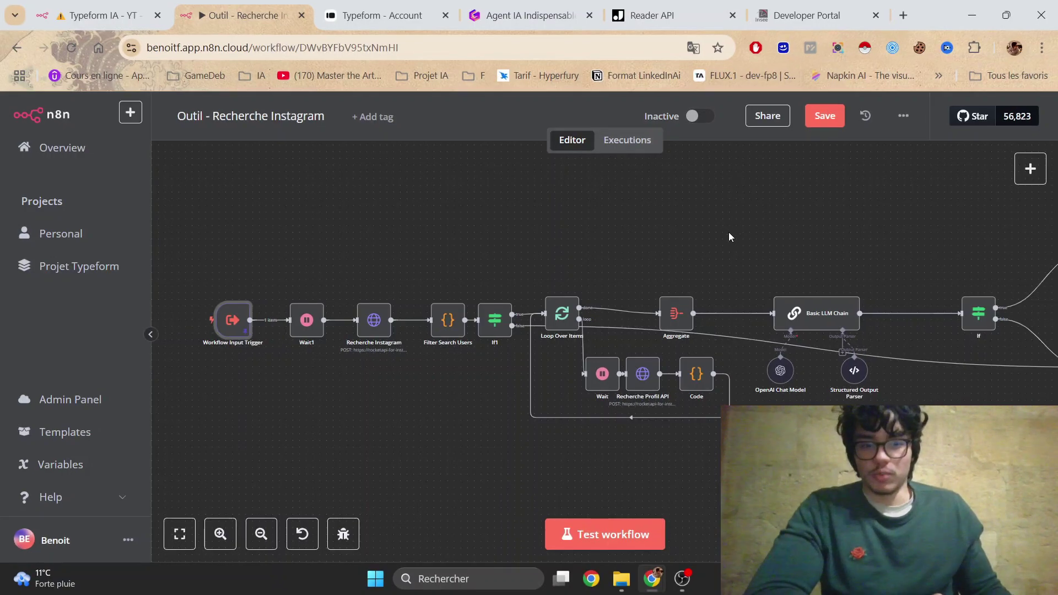
pyautogui.hscroll(4, 636, 311)
pyautogui.hscroll(-5, 569, 289)
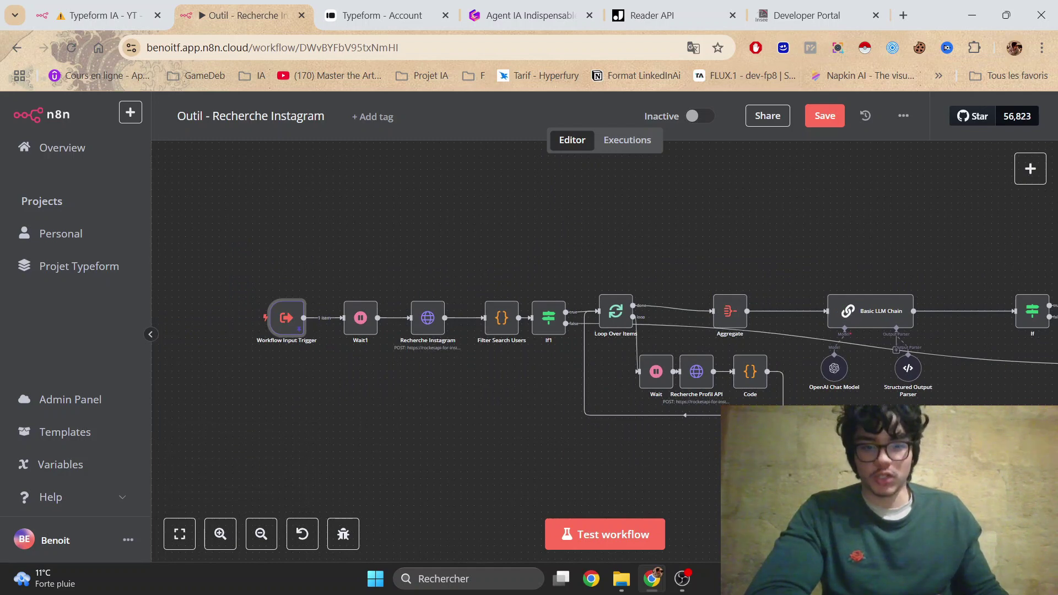
pyautogui.hscroll(4, 652, 418)
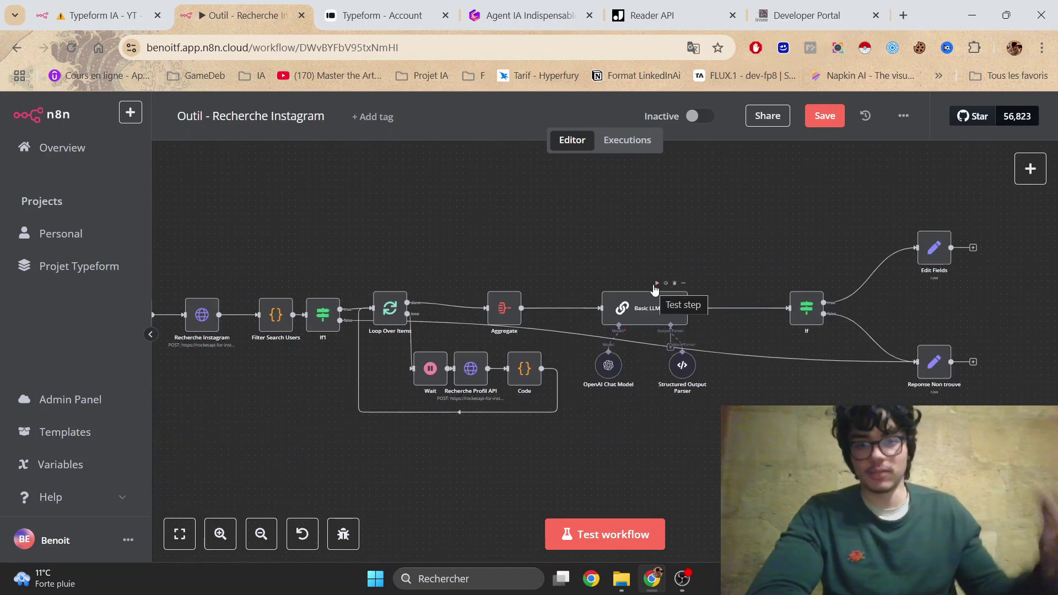
pyautogui.hscroll(-6, 654, 289)
# - Inspect the Workflow Input Trigger's JSON example and the Wait1 node's settings, closing each one
pyautogui.doubleClick(385, 323)
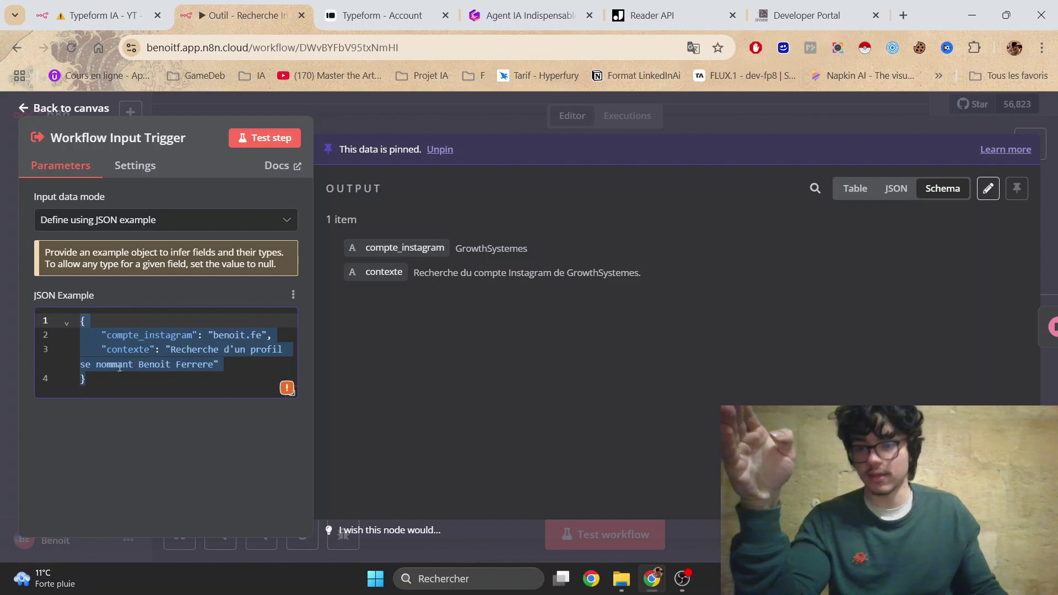
pyautogui.press('Escape')
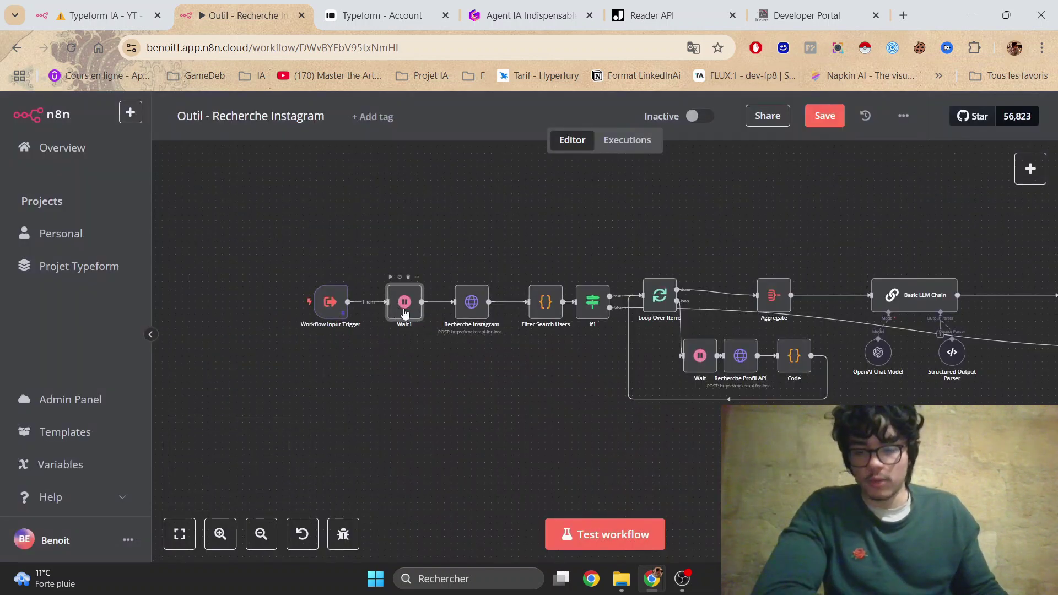
pyautogui.doubleClick(395, 314)
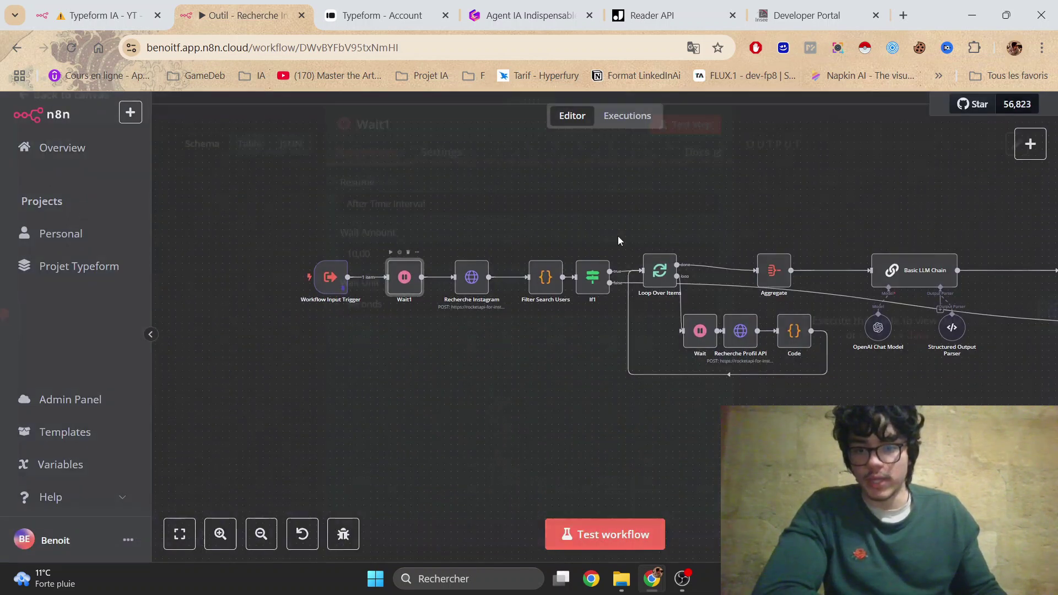
pyautogui.press('Escape')
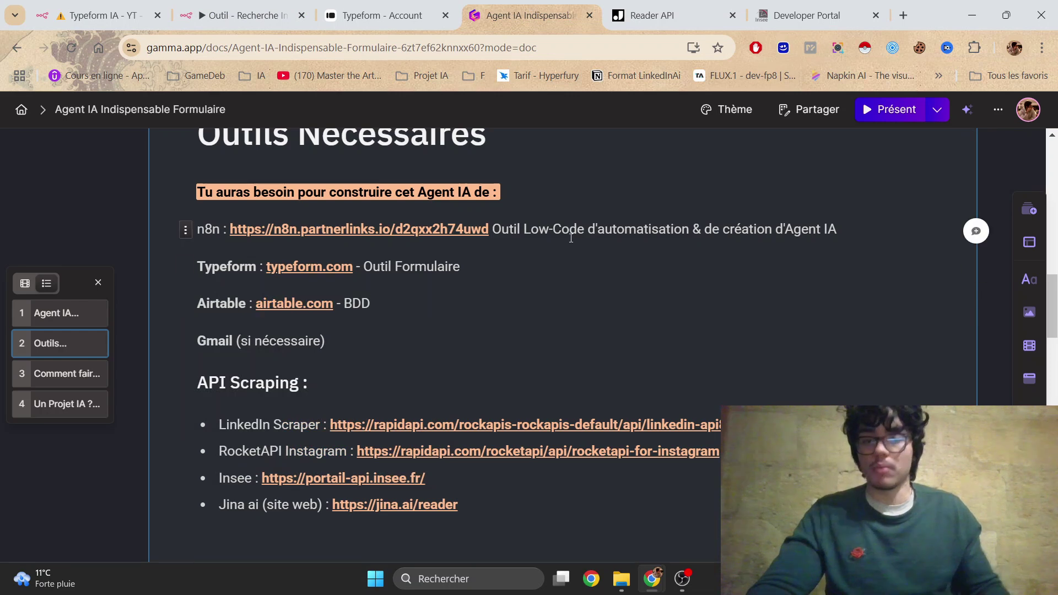
# - Open the RocketAPI Instagram link from the Gamma document in a new browser tab and look over its plans
pyautogui.click(475, 458)
pyautogui.tripleClick(503, 313)
pyautogui.hotkey('ctrl', 'c')
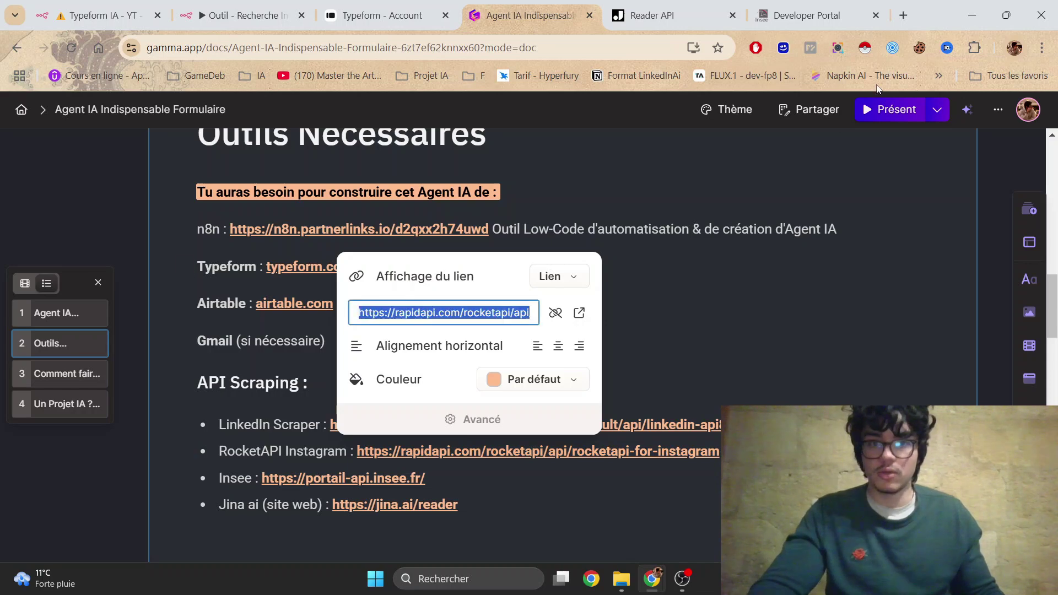
pyautogui.click(902, 15)
pyautogui.hotkey('ctrl', 'v')
pyautogui.press('Return')
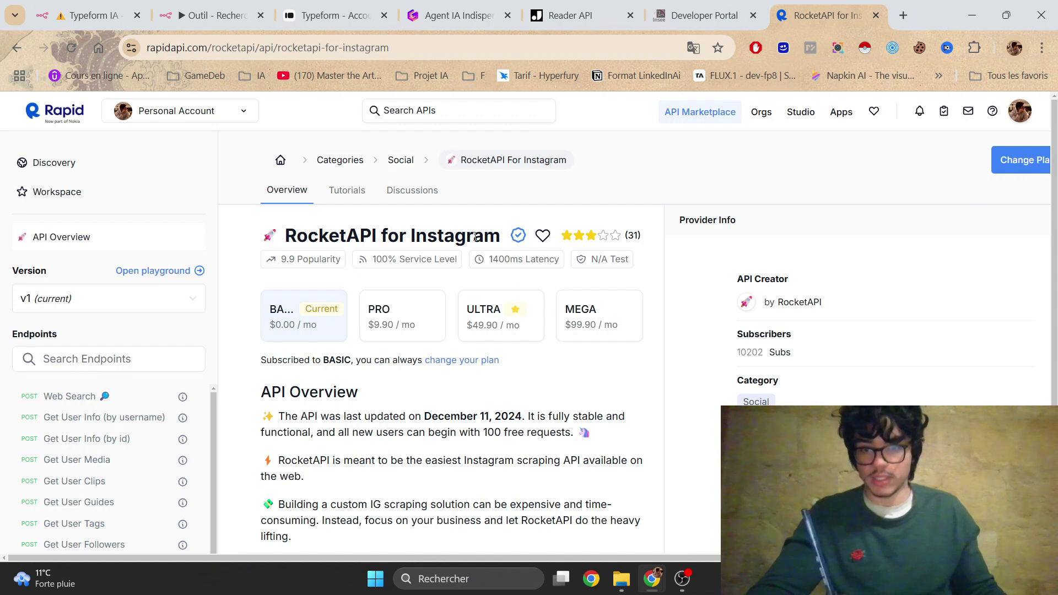
pyautogui.scroll(-1, 475, 236)
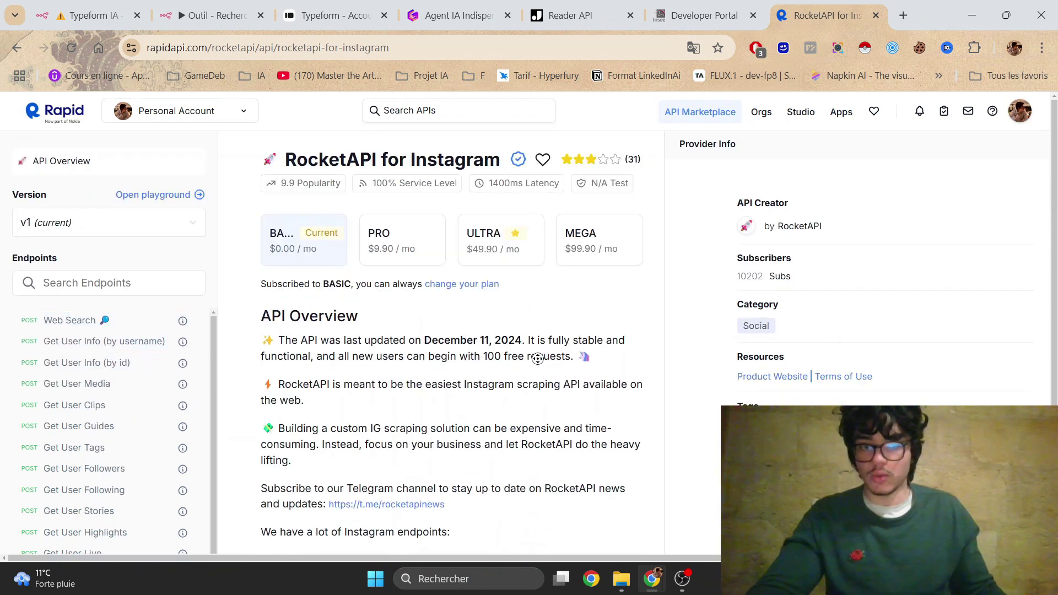
pyautogui.scroll(1, 537, 358)
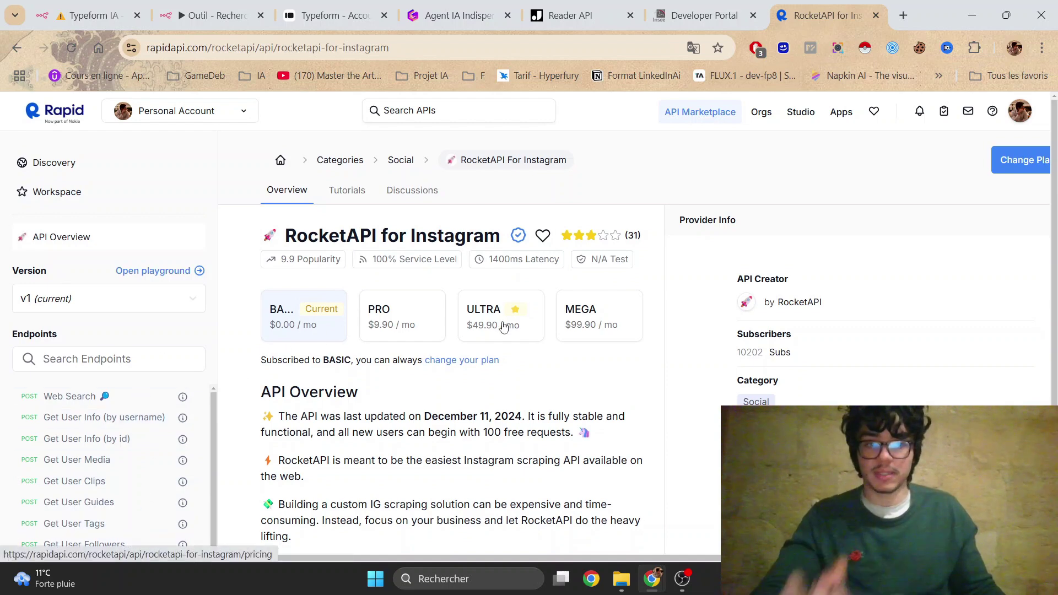
# - Add a new RapidAPI app named "n8n demo" with the RapidAPI authorization type
pyautogui.click(844, 117)
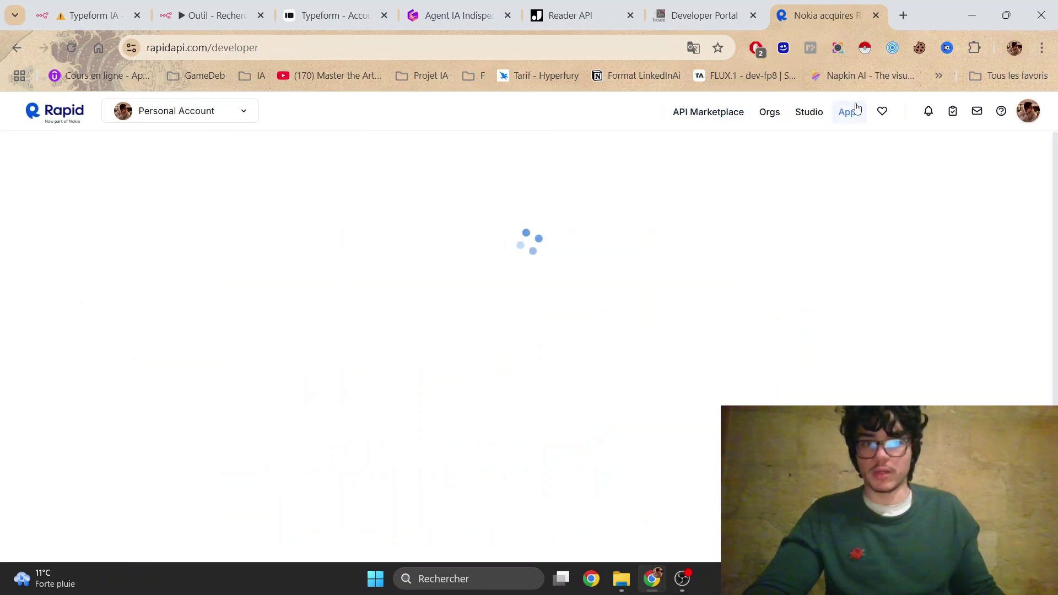
pyautogui.click(191, 388)
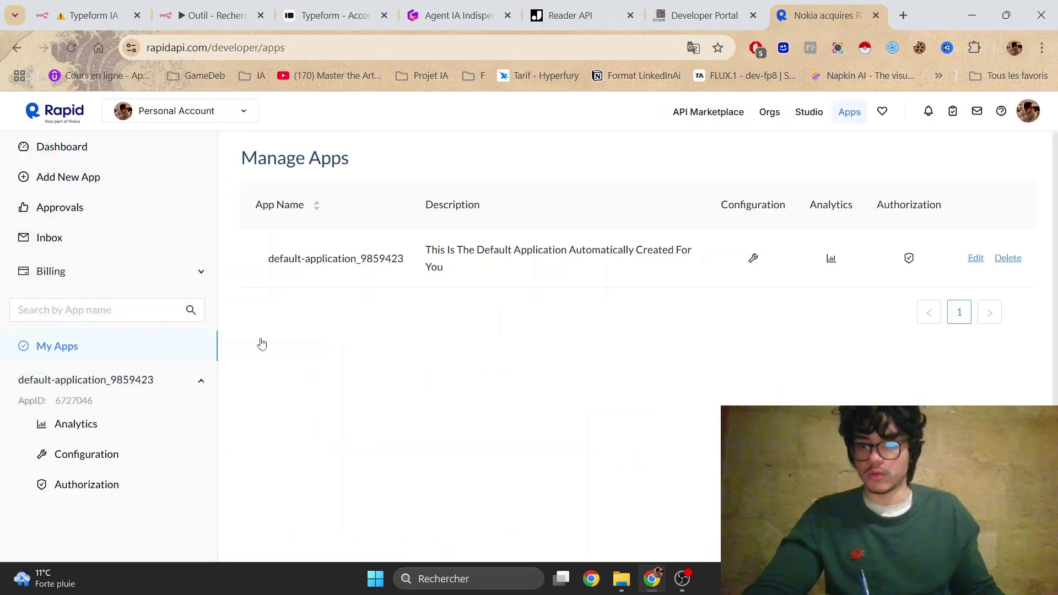
pyautogui.click(73, 184)
pyautogui.click(334, 249)
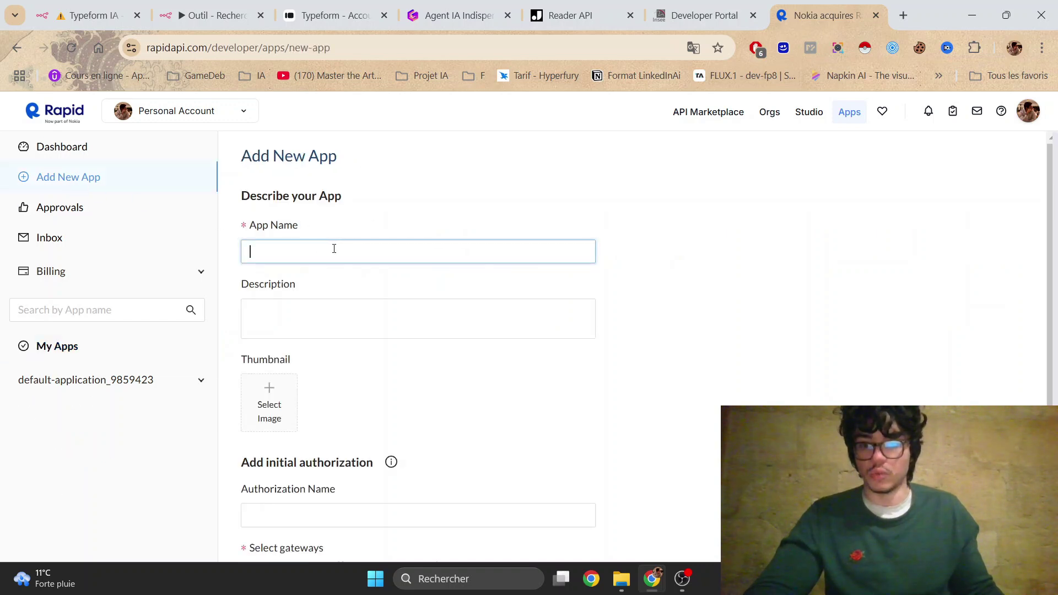
pyautogui.write('n8n demo')
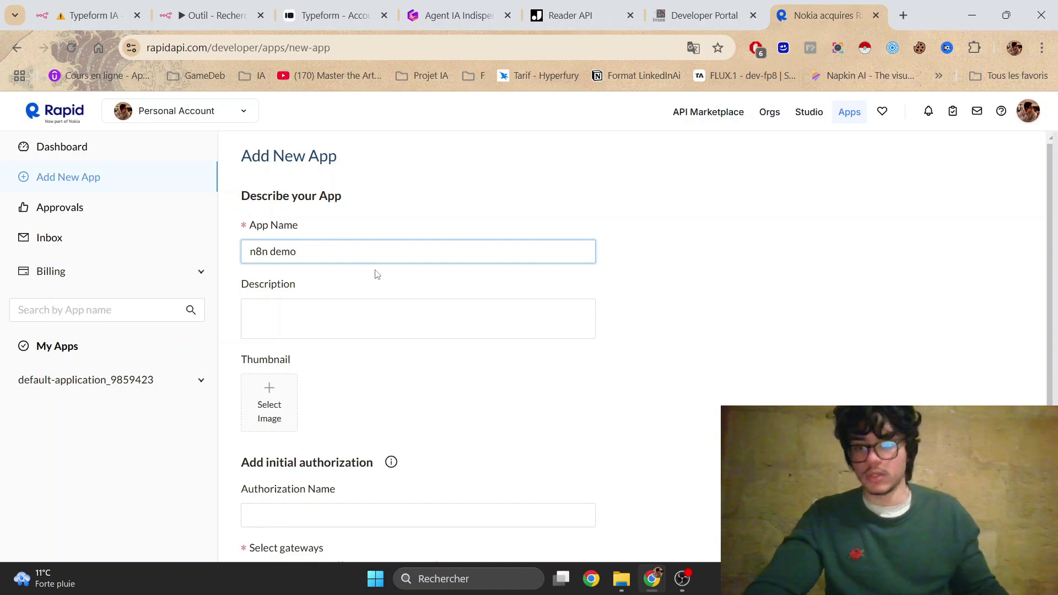
pyautogui.scroll(-3, 380, 275)
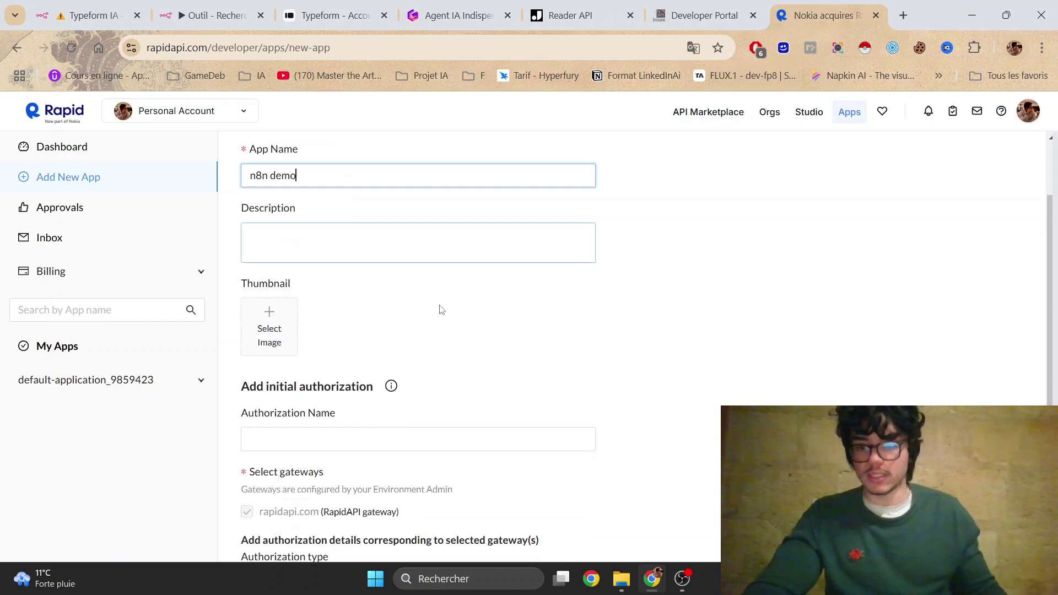
pyautogui.scroll(-1, 453, 414)
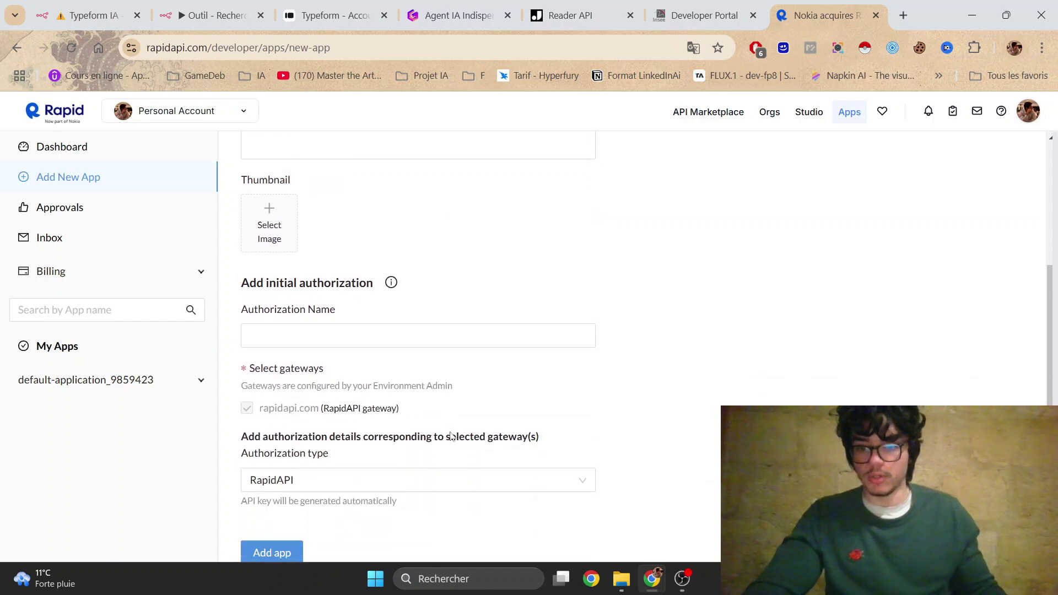
pyautogui.click(309, 482)
pyautogui.click(298, 377)
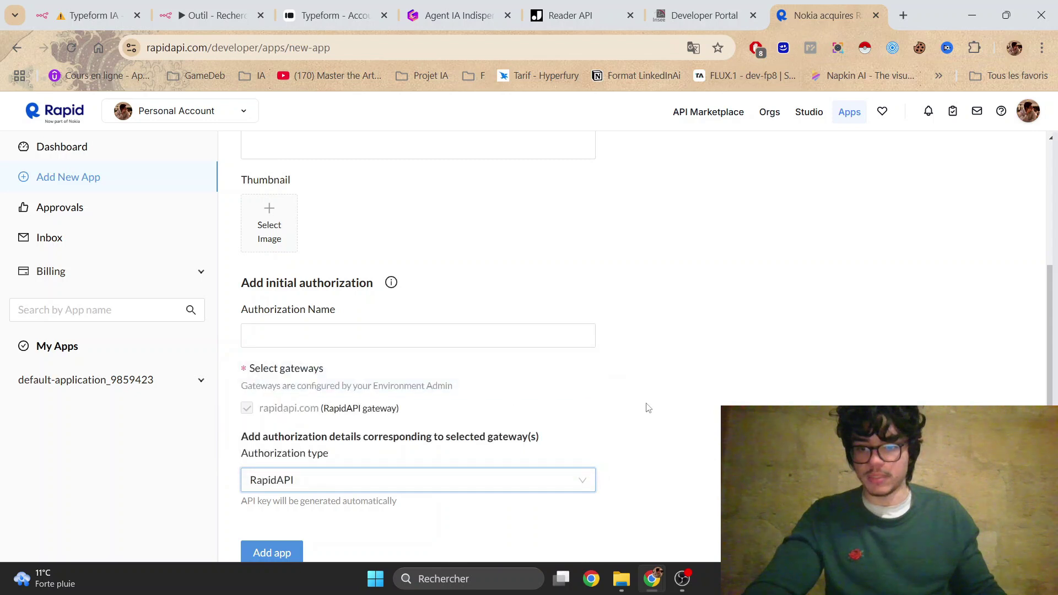
pyautogui.click(272, 552)
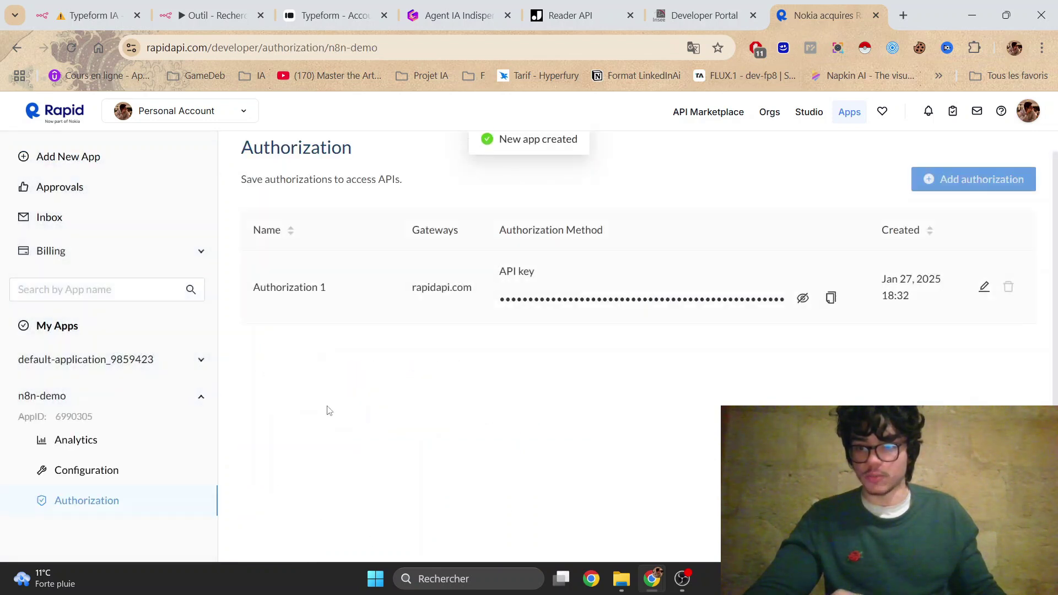
# - Copy the new app's API key and return to the Outil - Recherche Instagram workflow
pyautogui.click(830, 303)
pyautogui.click(247, 5)
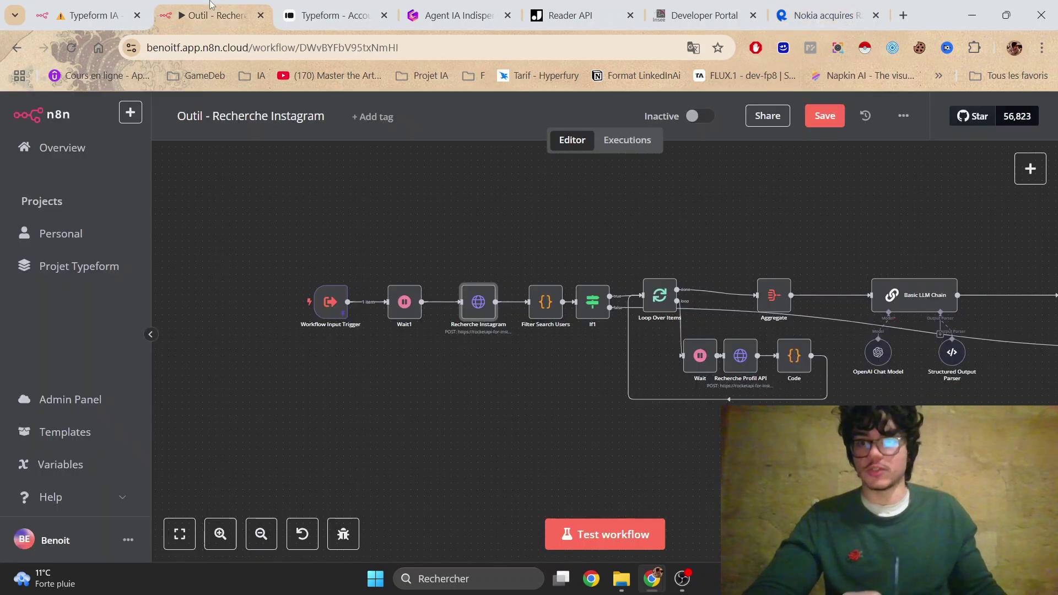
# - Open the Recherche Instagram node and look over its request parameters
pyautogui.moveTo(422, 312)
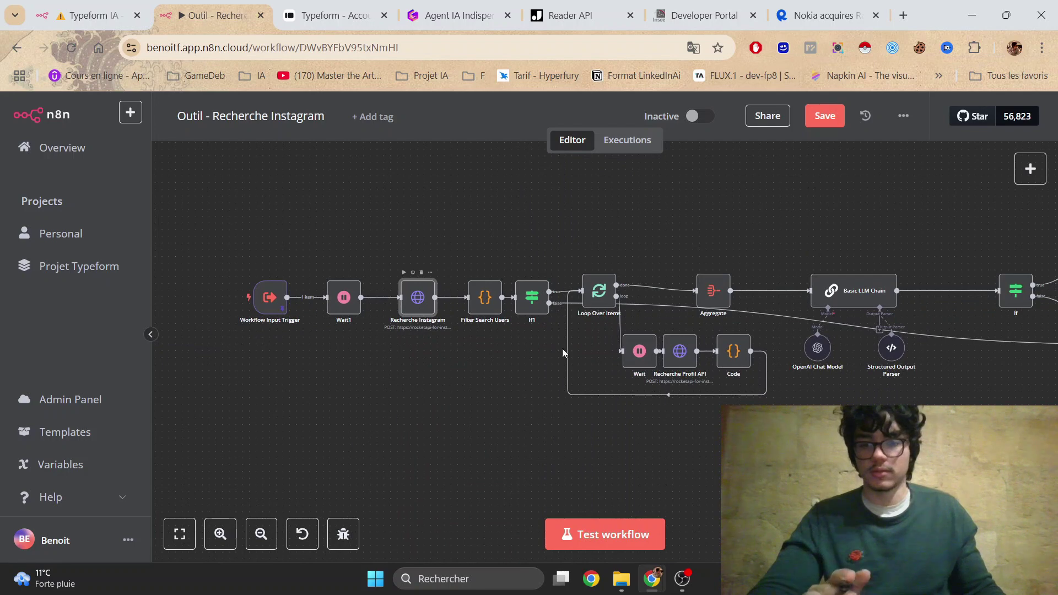
pyautogui.doubleClick(421, 310)
pyautogui.scroll(-2, 379, 277)
pyautogui.scroll(2, 727, 289)
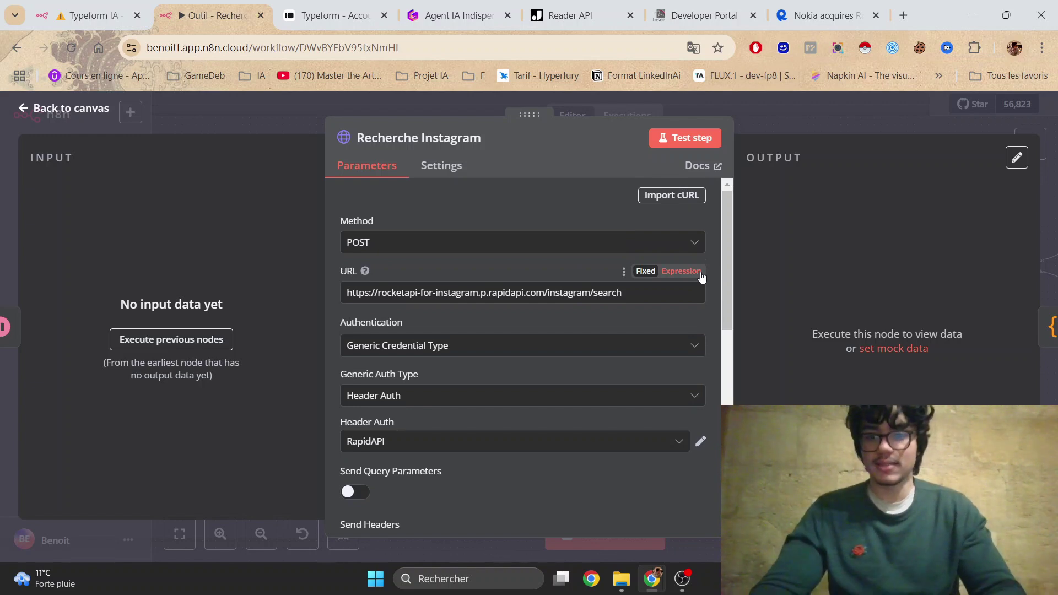
# - Switch the node's authentication to Predefined Credential Type and browse the available credential types
pyautogui.click(418, 346)
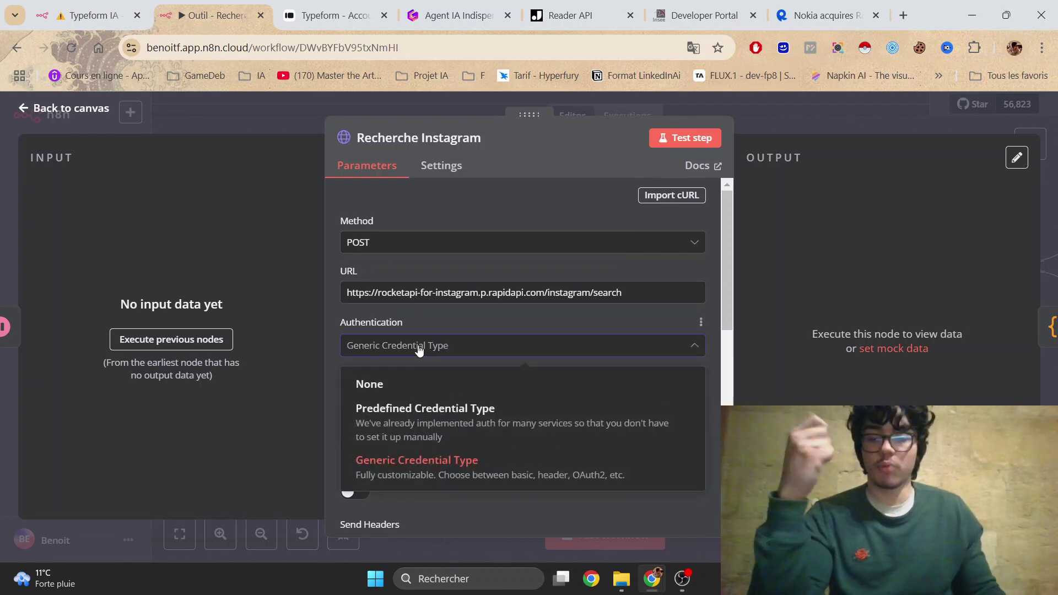
pyautogui.click(469, 437)
pyautogui.click(413, 397)
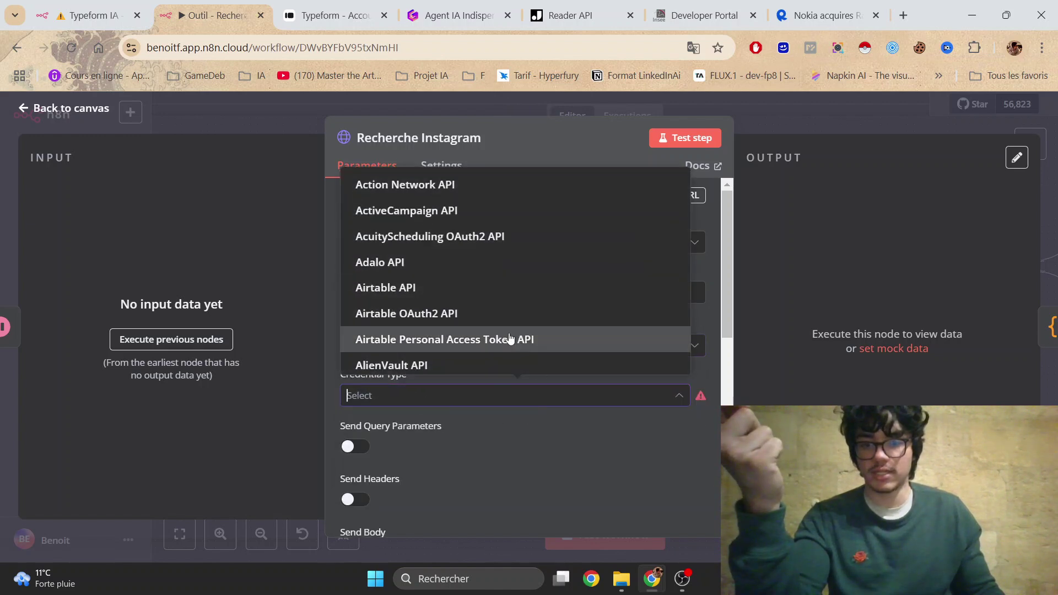
pyautogui.scroll(-8, 551, 286)
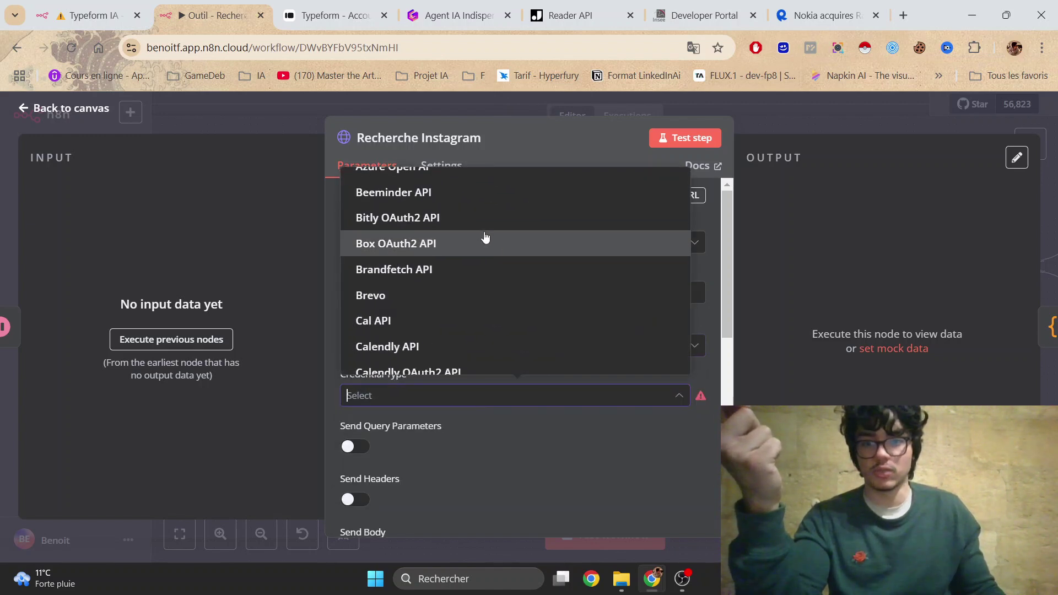
pyautogui.scroll(-5, 501, 276)
pyautogui.press('Escape')
# - Set the node's authentication to Generic Credential Type with Header Auth as the generic auth type
pyautogui.click(476, 347)
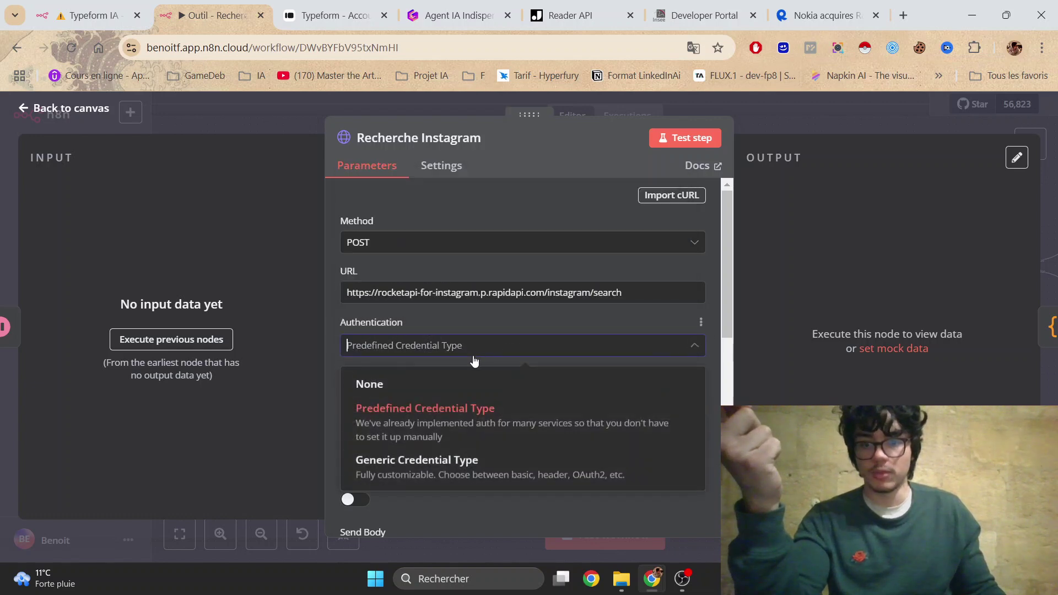
pyautogui.click(444, 469)
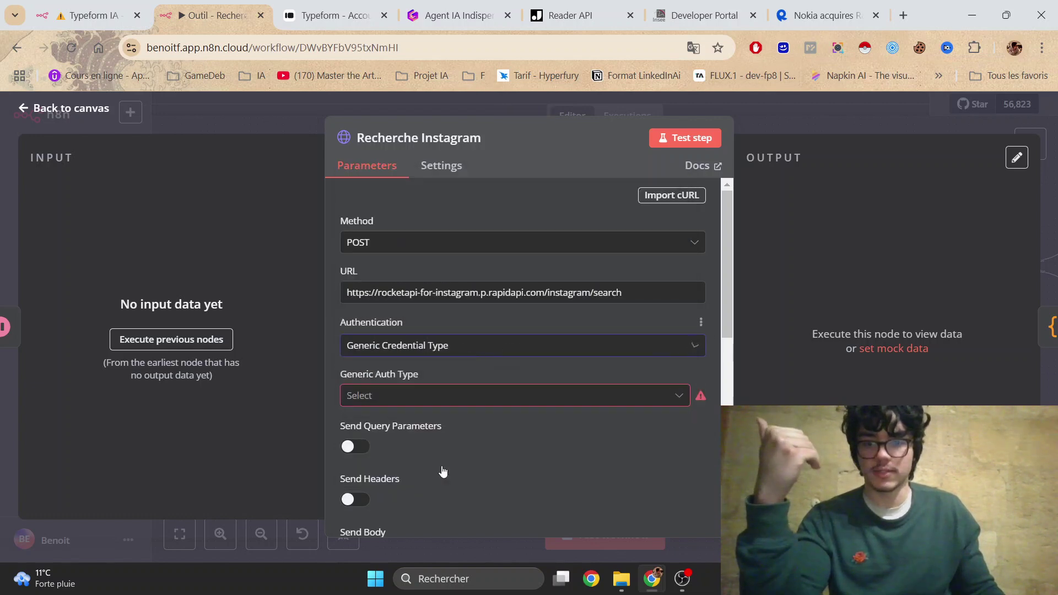
pyautogui.click(378, 348)
pyautogui.click(377, 349)
pyautogui.click(421, 395)
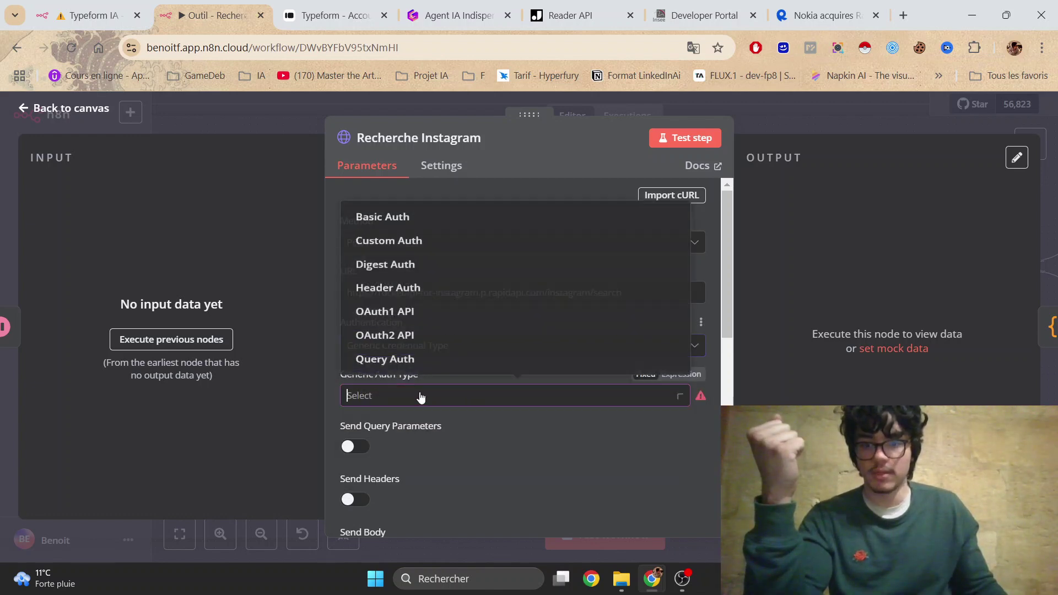
pyautogui.click(422, 396)
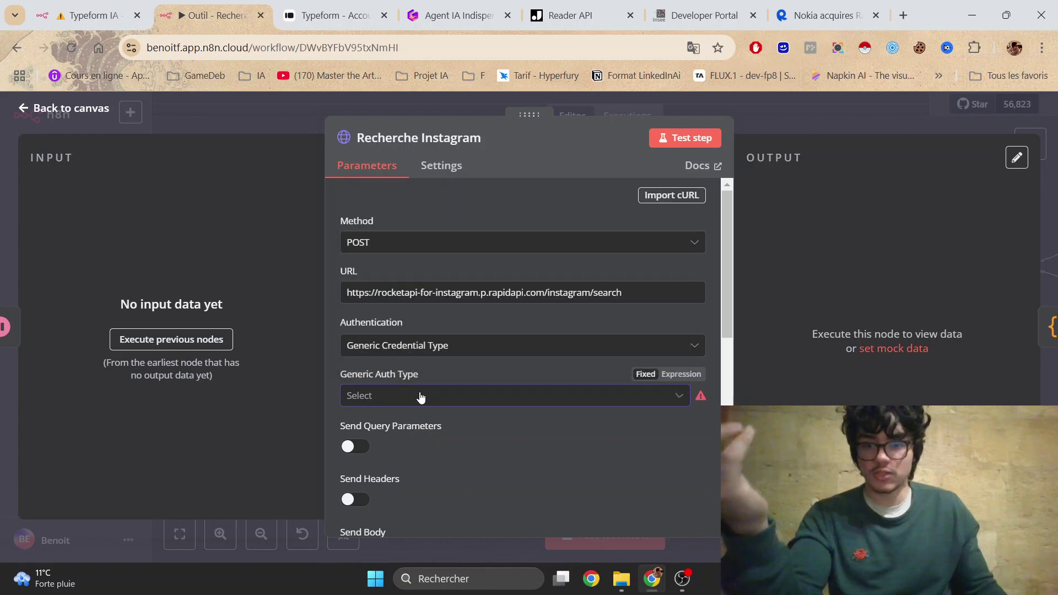
pyautogui.click(457, 404)
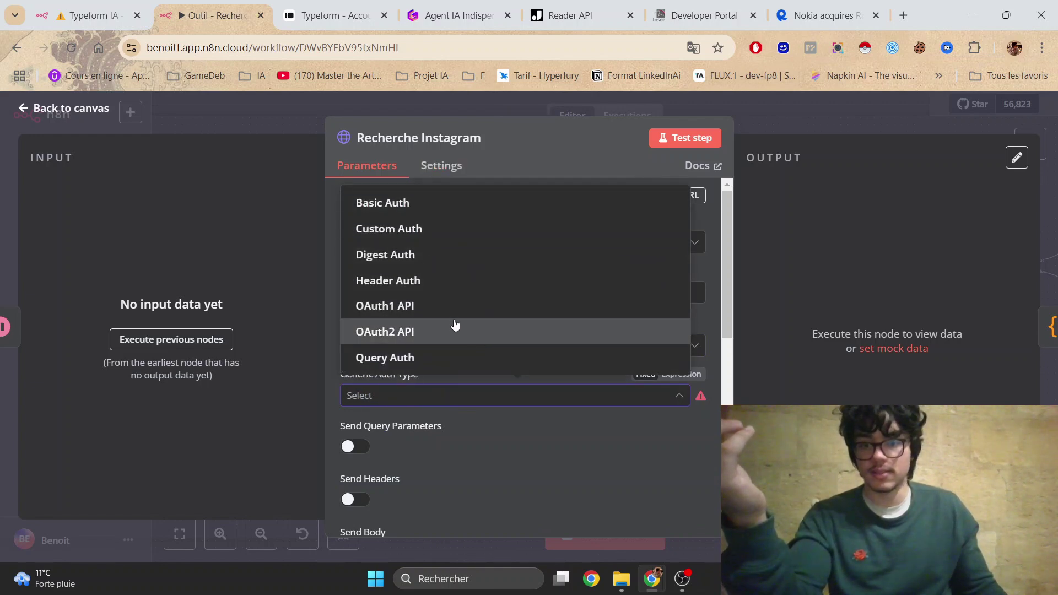
pyautogui.click(408, 283)
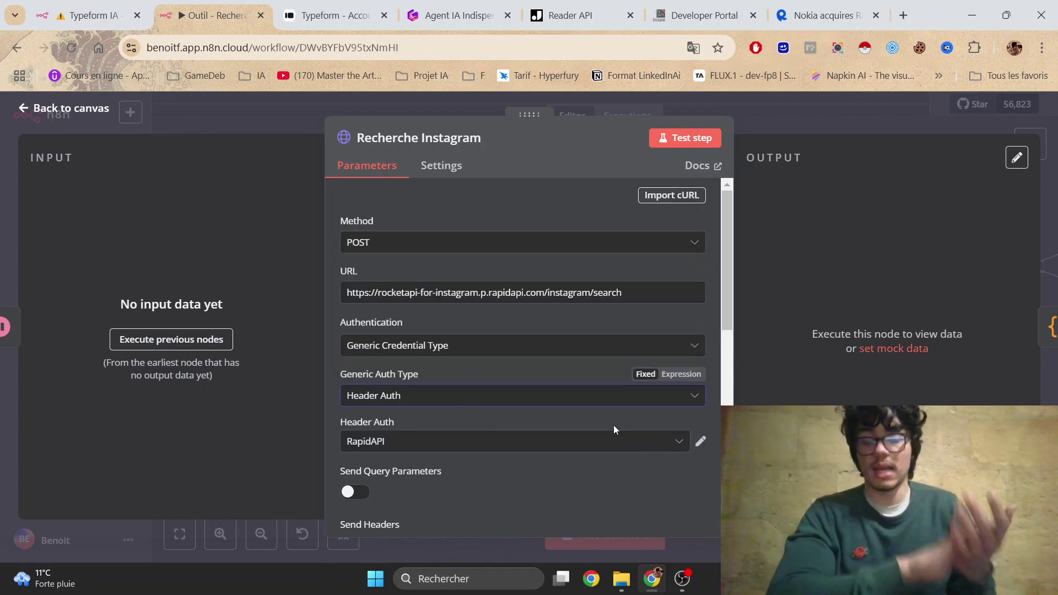
# - Create a new Header Auth credential for the node and title it "RAPID API DEMO"
pyautogui.click(542, 441)
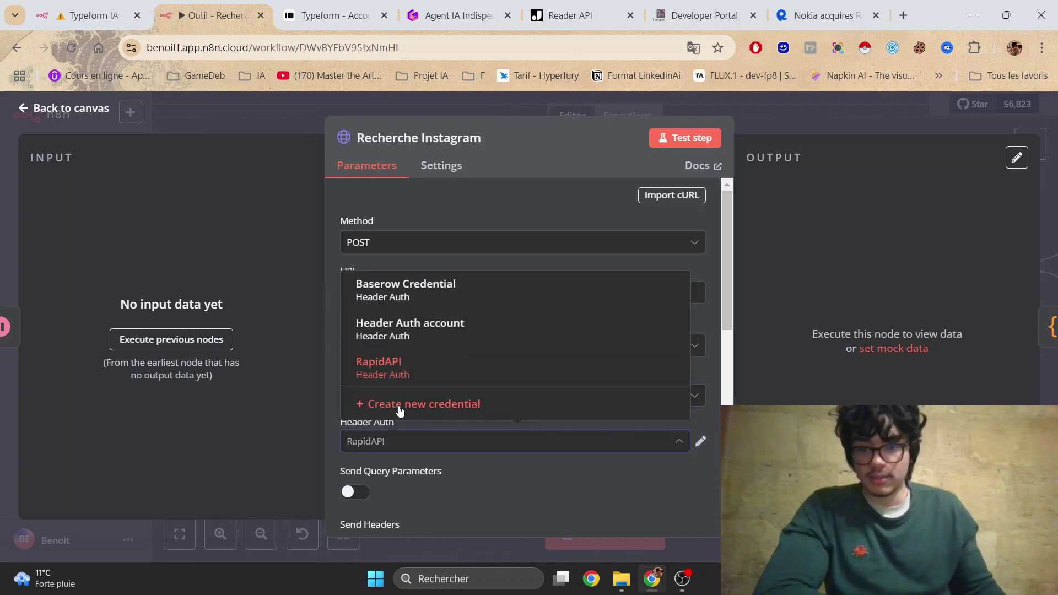
pyautogui.click(430, 411)
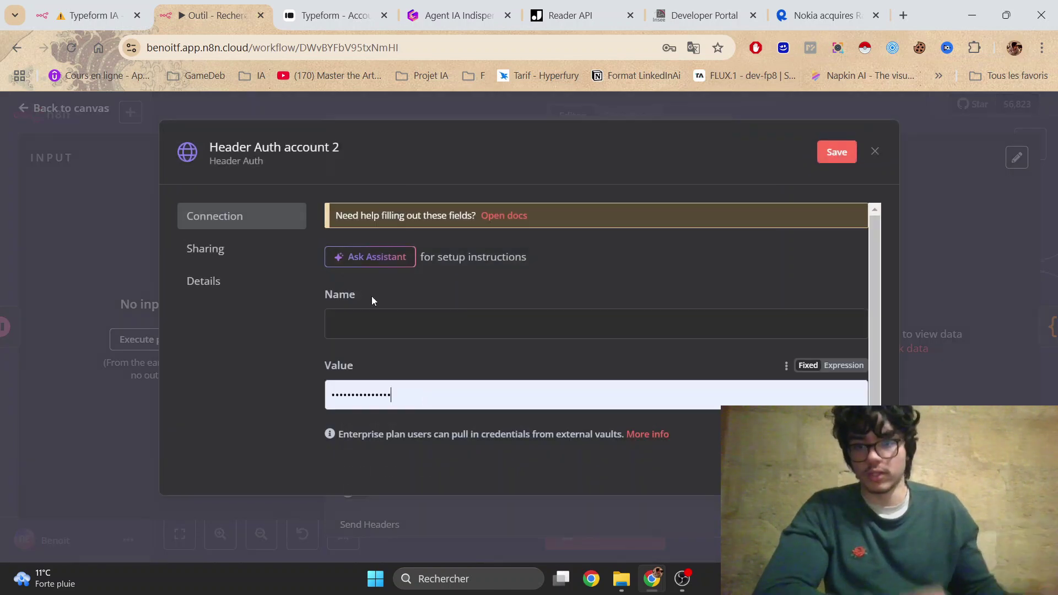
pyautogui.click(338, 154)
pyautogui.hotkey('ctrl', 'a')
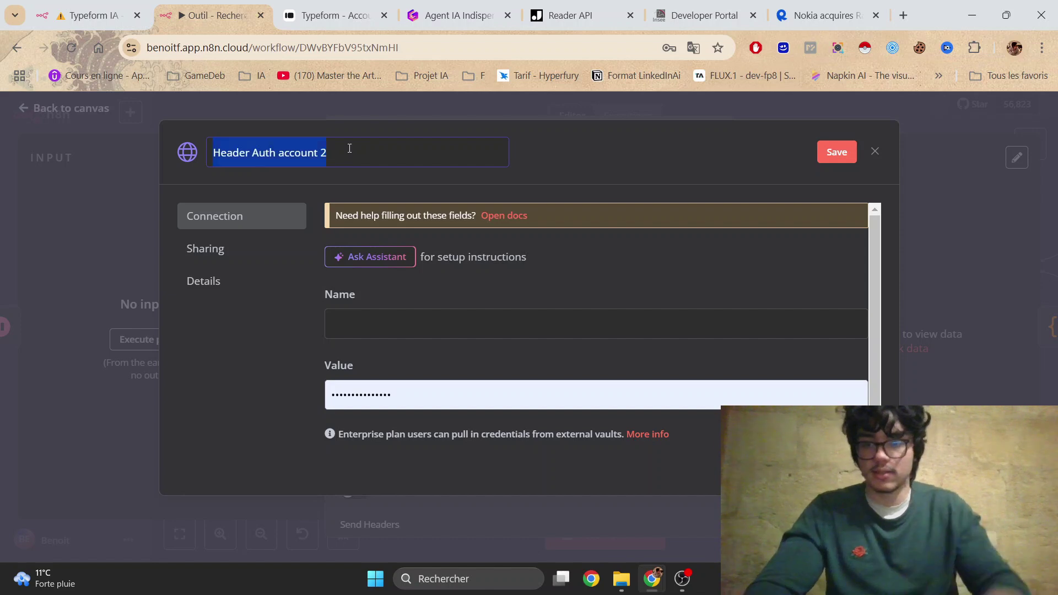
pyautogui.write('RAPID API DEMO')
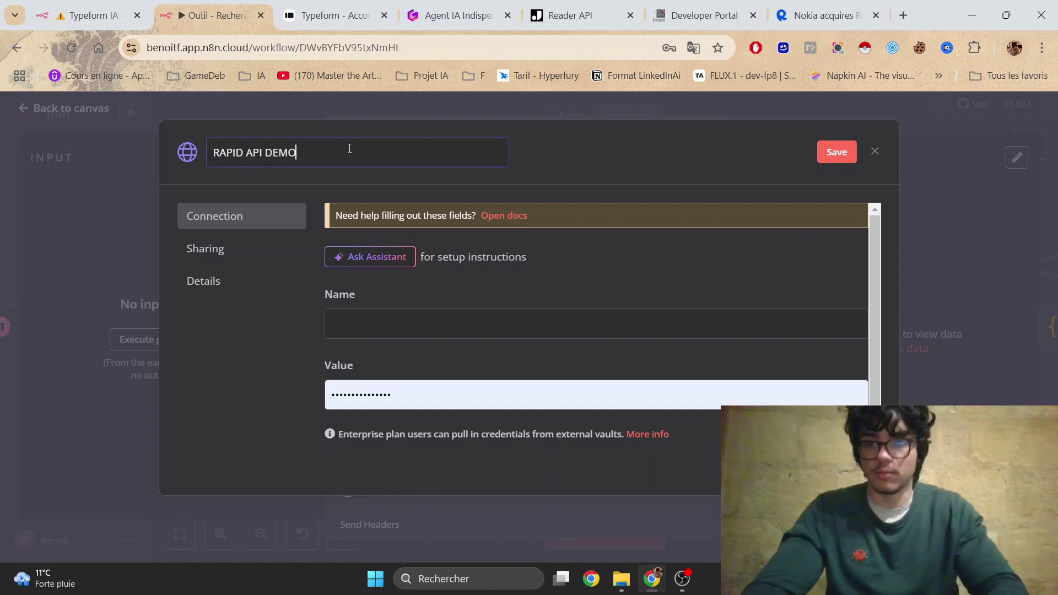
# - Select the credential's prefilled value, copy the n8n-demo app's API key from RapidAPI and return to the credential
pyautogui.click(475, 394)
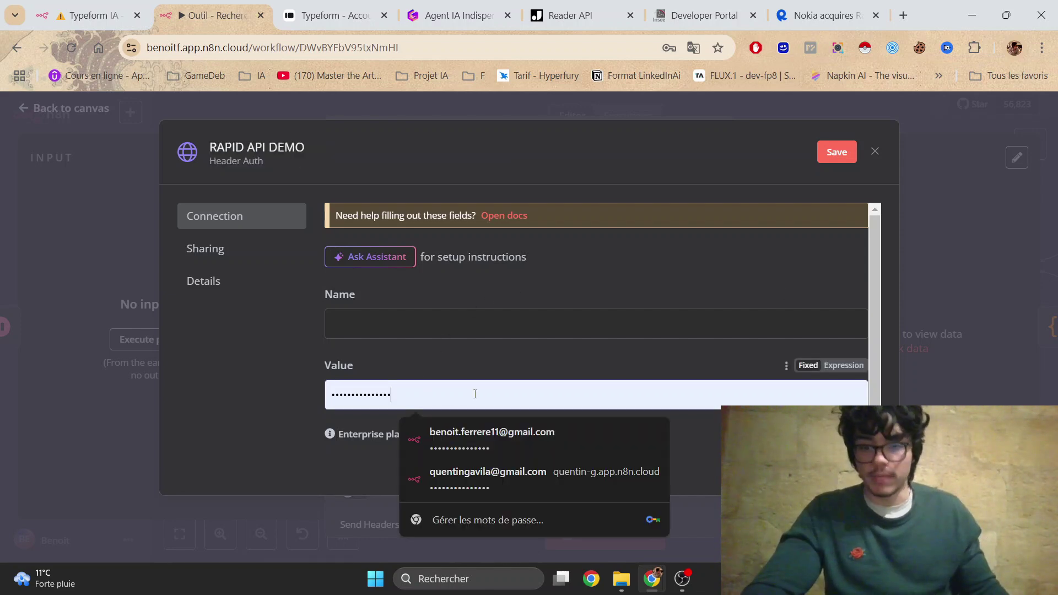
pyautogui.doubleClick(500, 407)
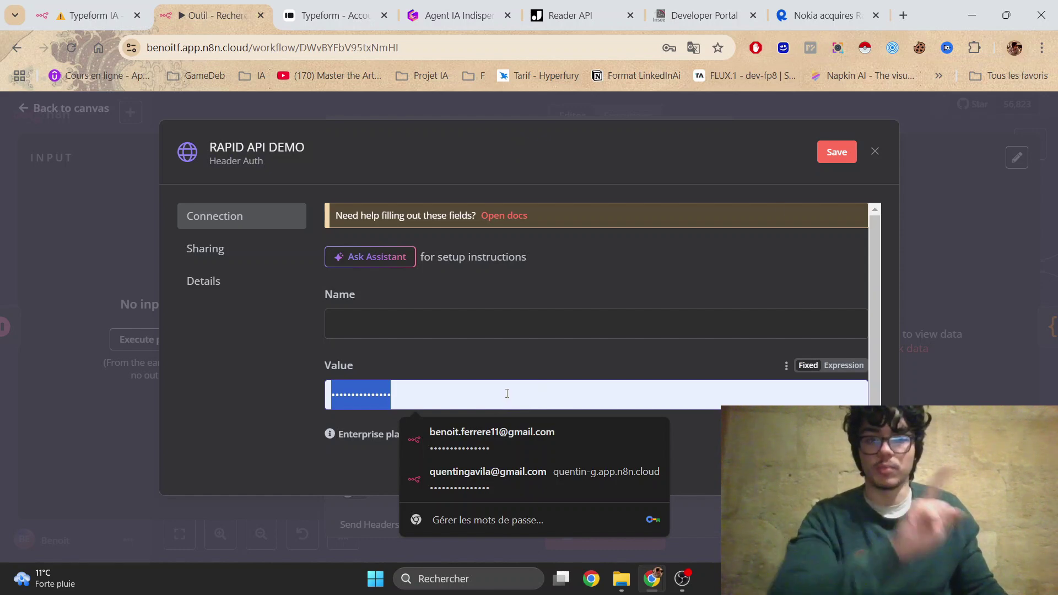
pyautogui.click(824, 15)
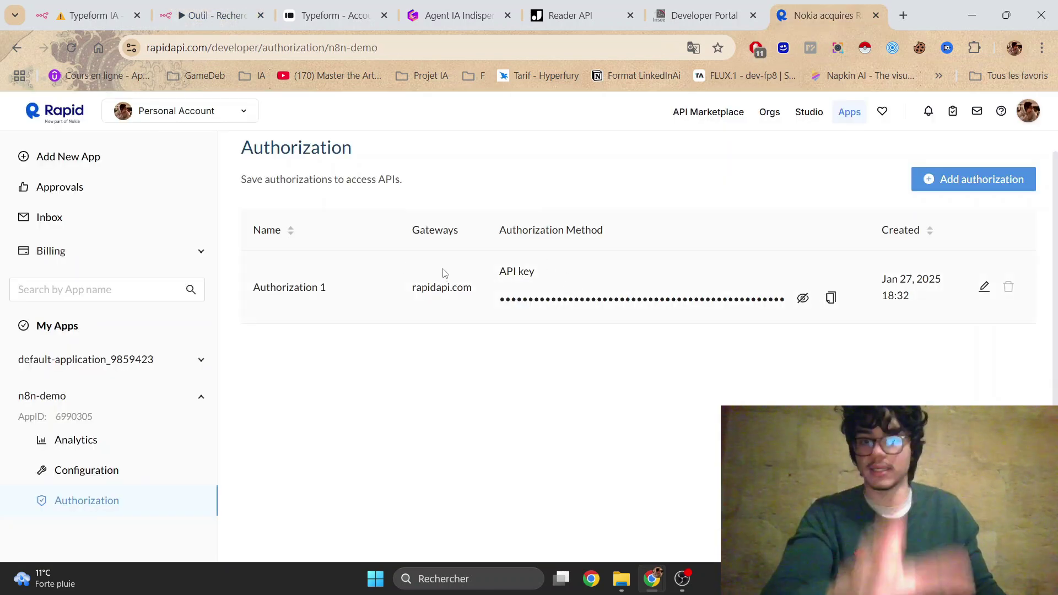
pyautogui.click(831, 297)
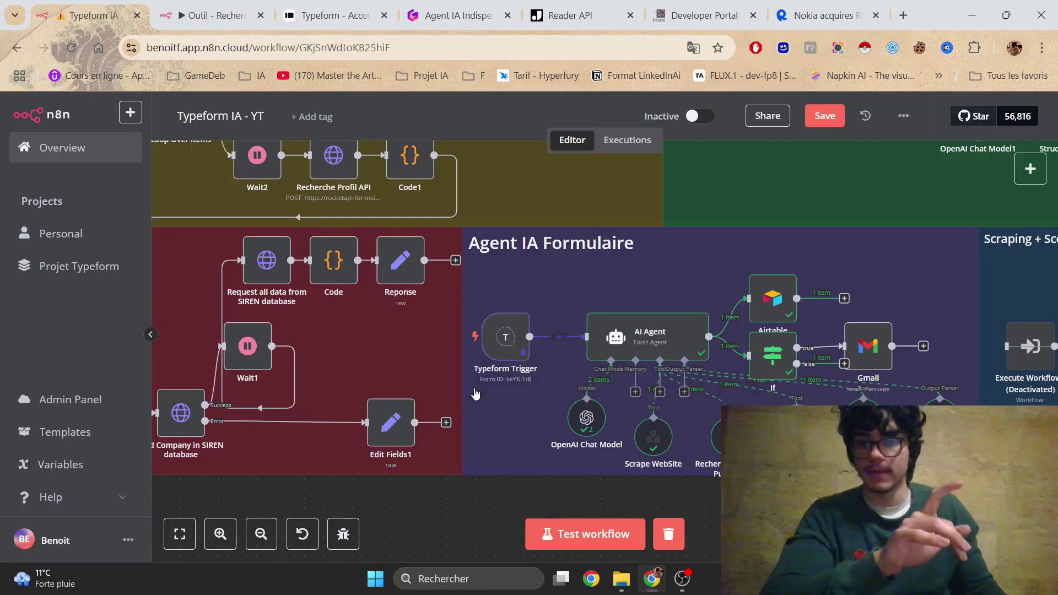
pyautogui.hotkey('ctrl', 'Tab')
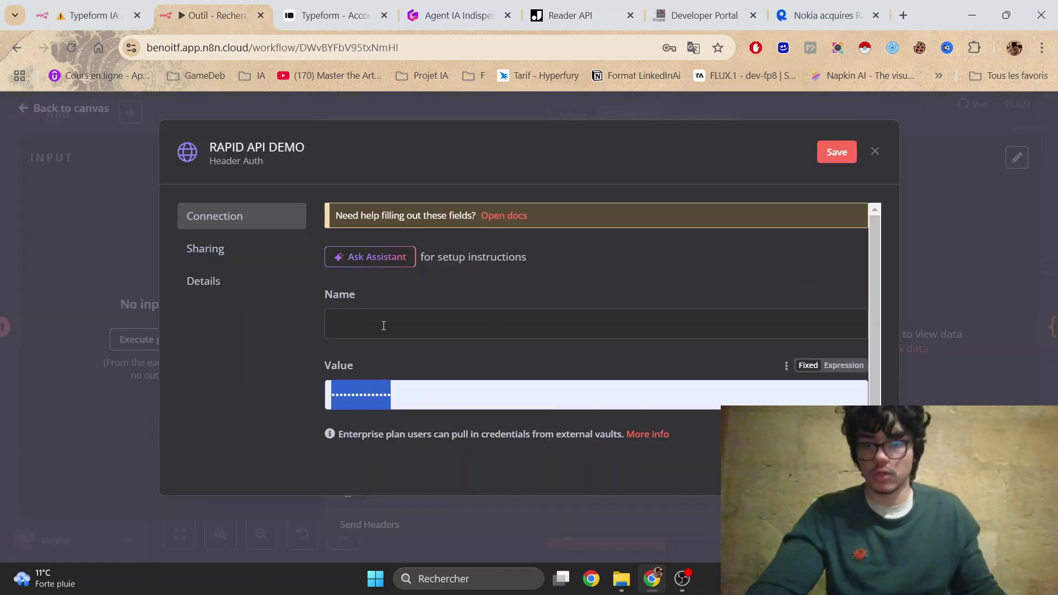
# - Enter "x-rapidapi-key" as the credential's header name, and close the credential without saving it
pyautogui.click(384, 325)
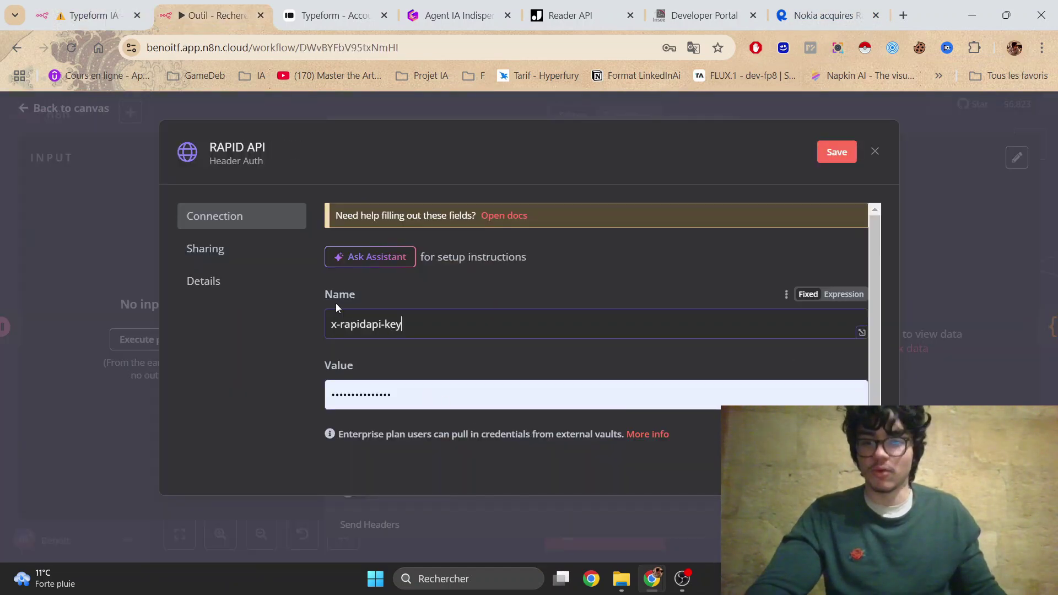
pyautogui.moveTo(323, 299); pyautogui.dragTo(320, 368)
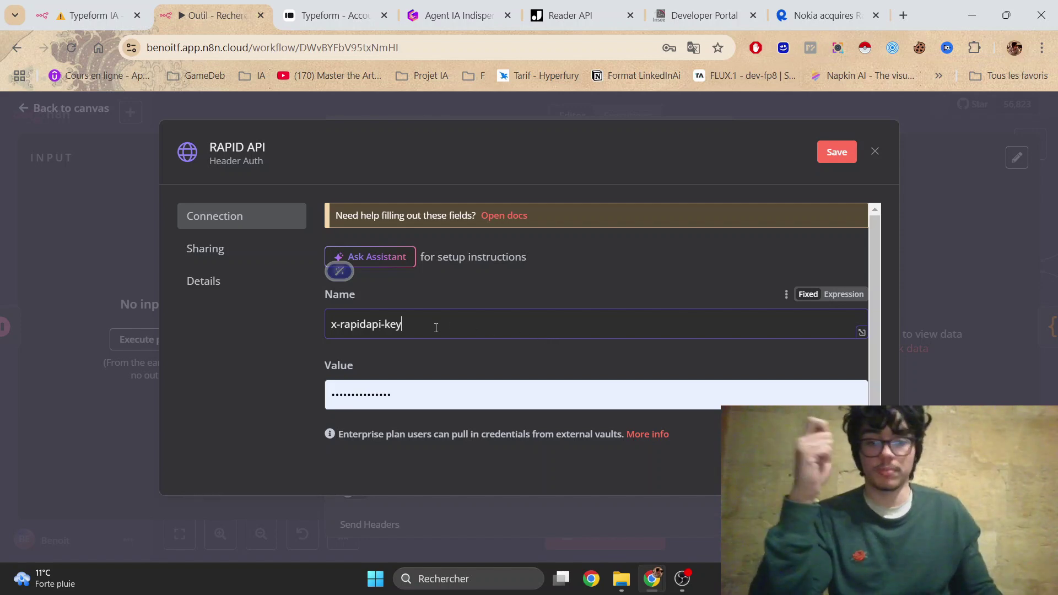
pyautogui.moveTo(406, 325); pyautogui.dragTo(317, 329)
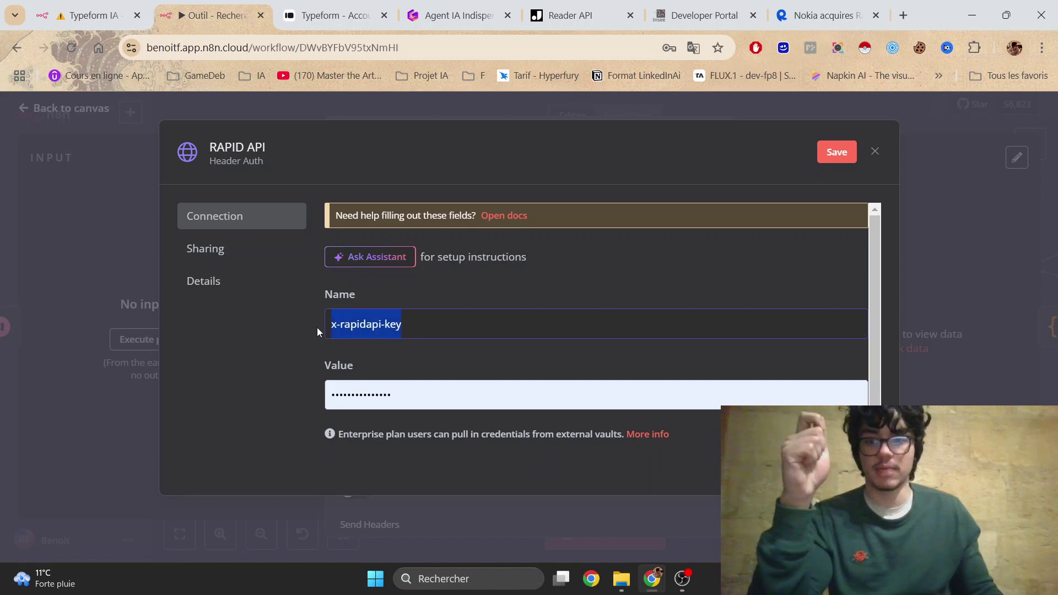
pyautogui.click(450, 329)
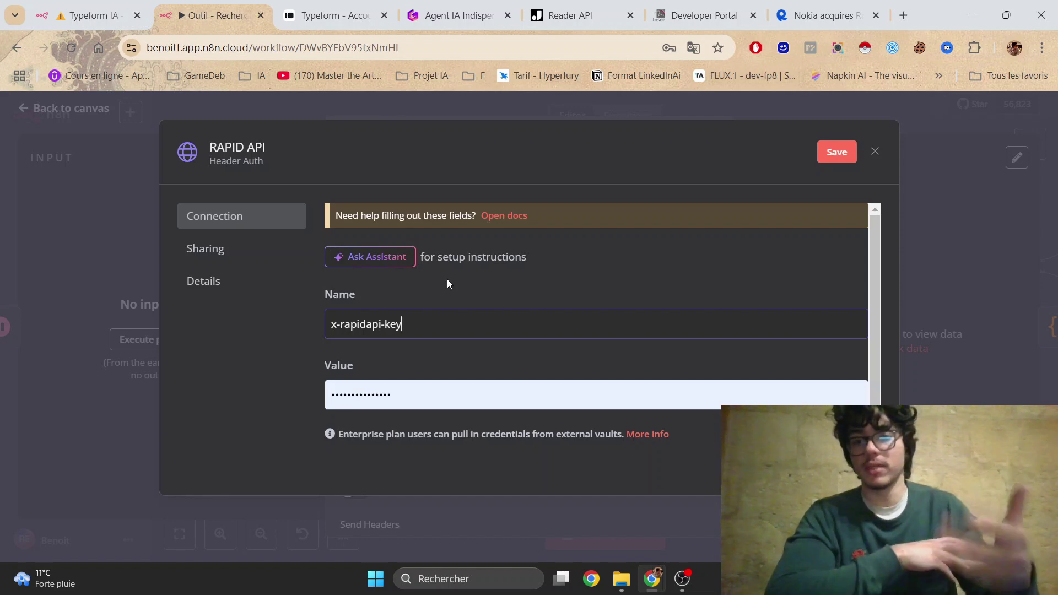
pyautogui.click(874, 152)
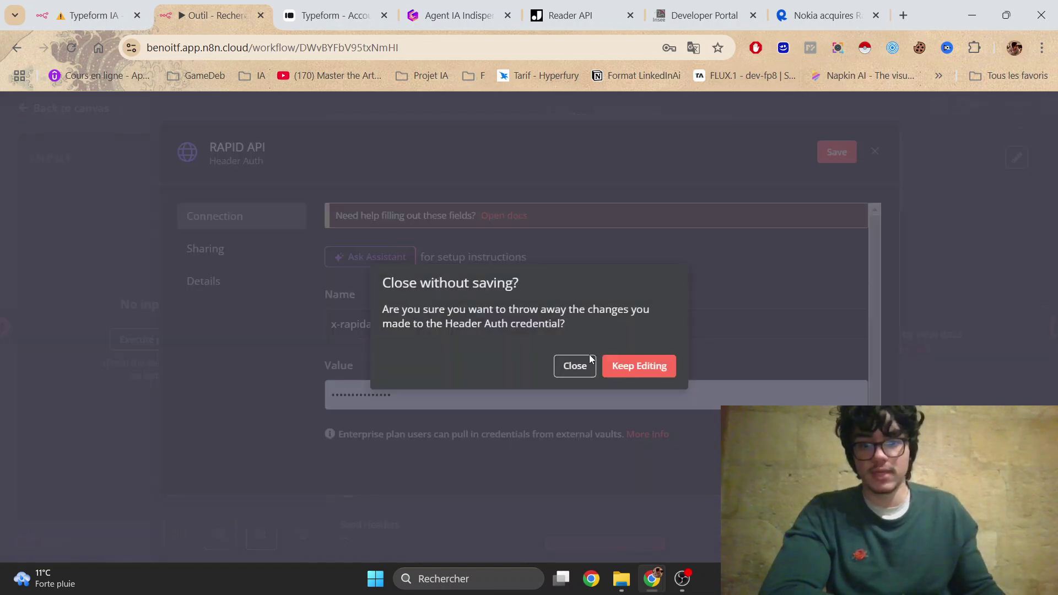
pyautogui.click(579, 366)
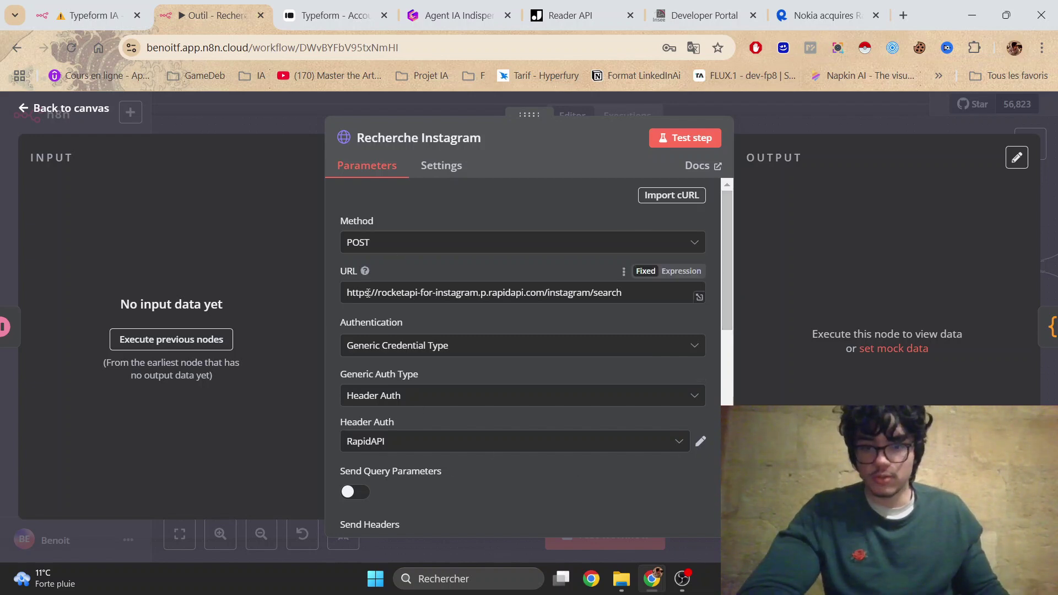
# - Open the Web Search endpoint in the RocketAPI For Instagram playground and examine its code snippet and example response
pyautogui.hotkey('ctrl', '9')
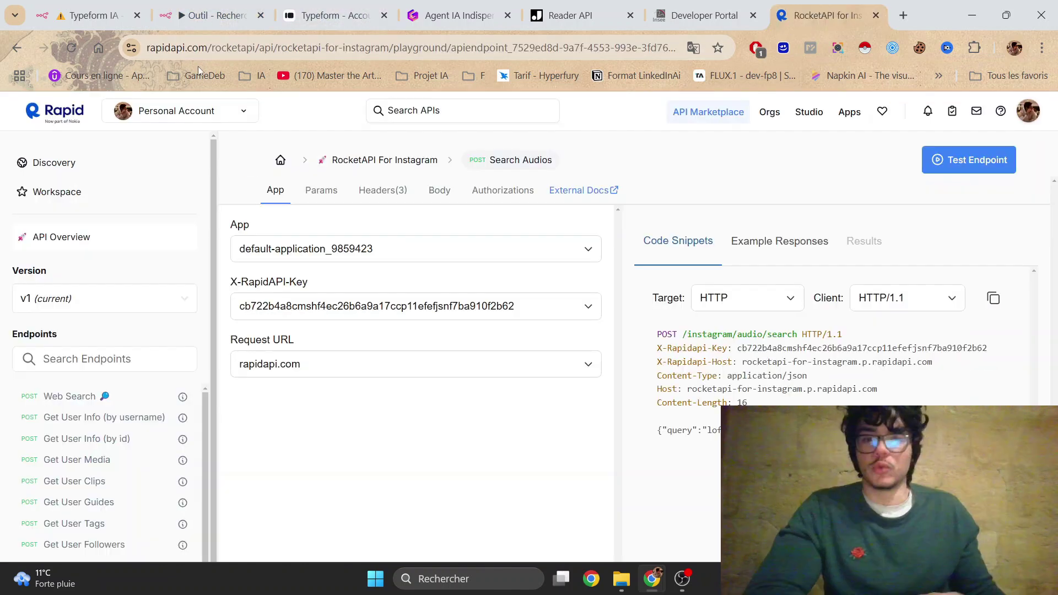
pyautogui.click(159, 396)
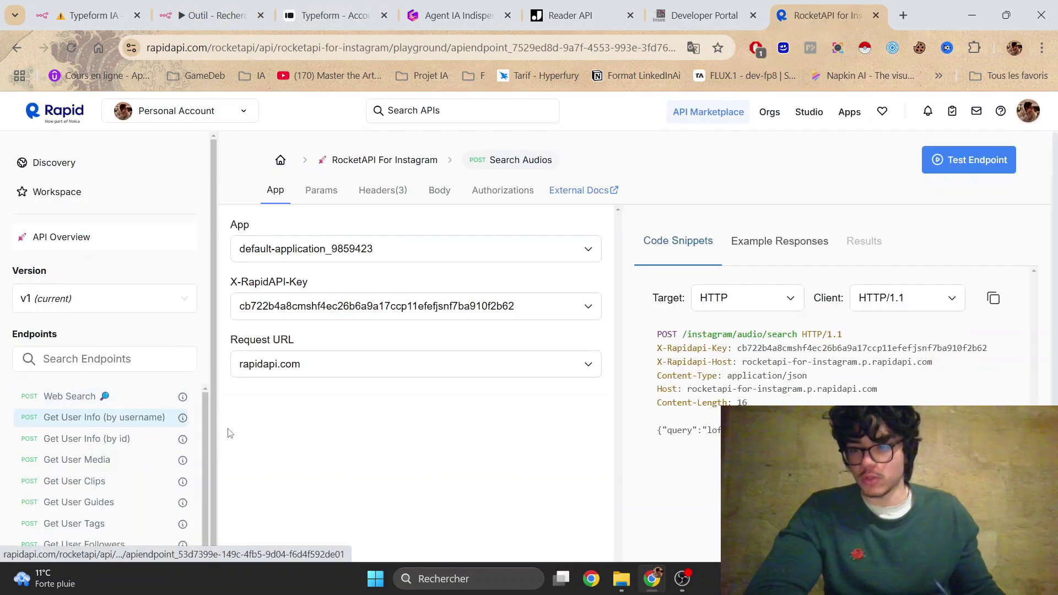
pyautogui.click(788, 250)
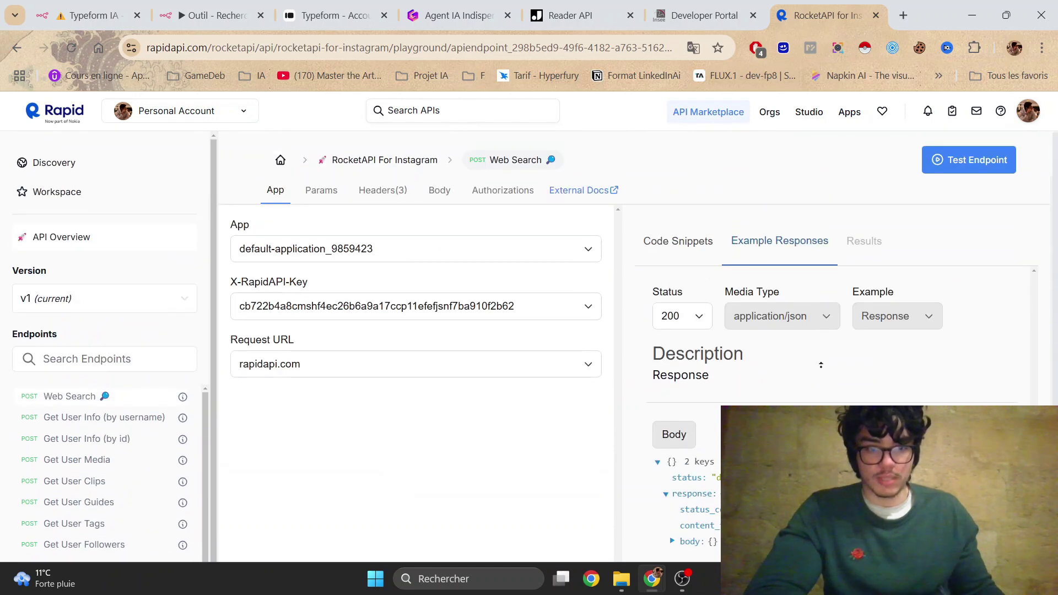
pyautogui.click(680, 237)
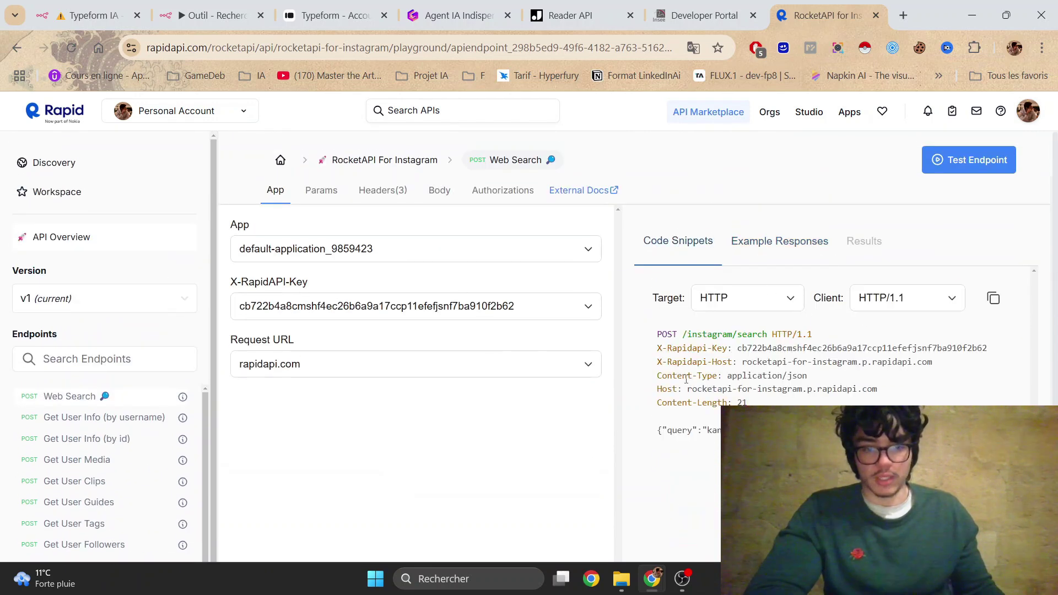
pyautogui.click(789, 248)
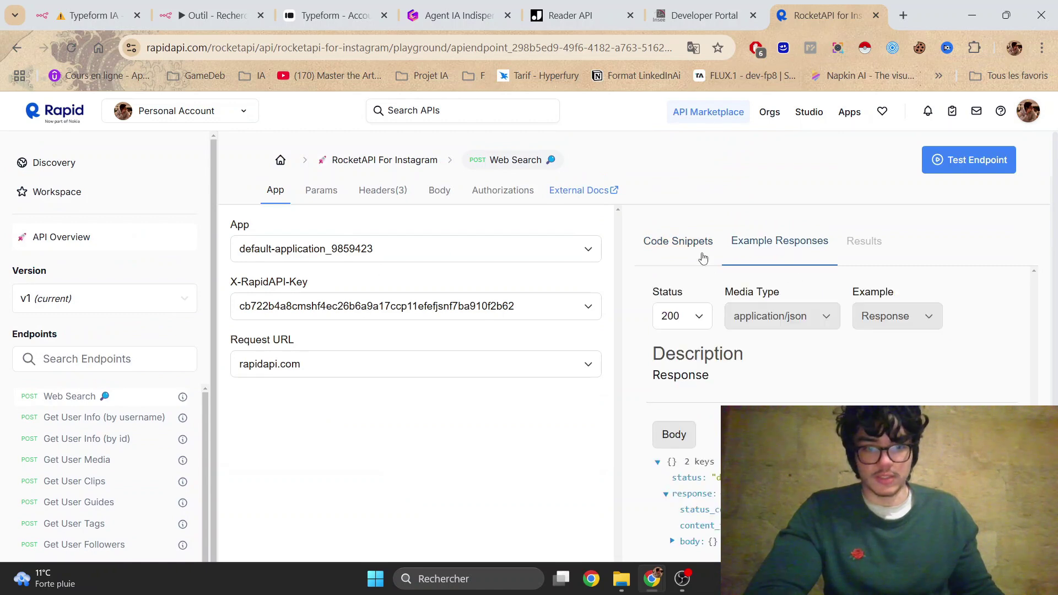
pyautogui.click(693, 246)
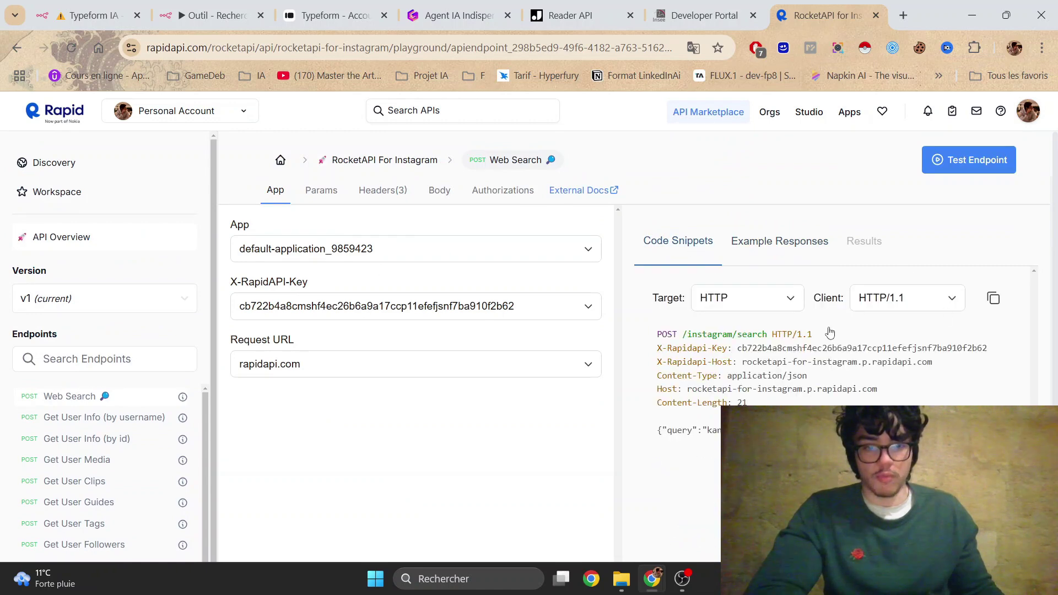
# - Check the Recherche Instagram node's request URL, and return to RocketAPI to browse its endpoint list
pyautogui.click(198, 22)
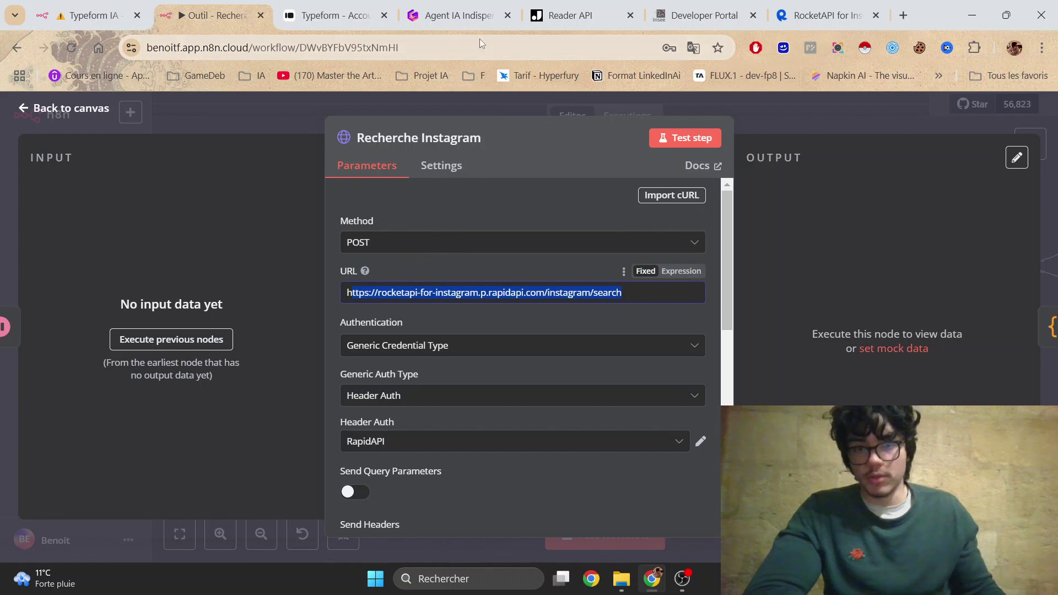
pyautogui.click(827, 15)
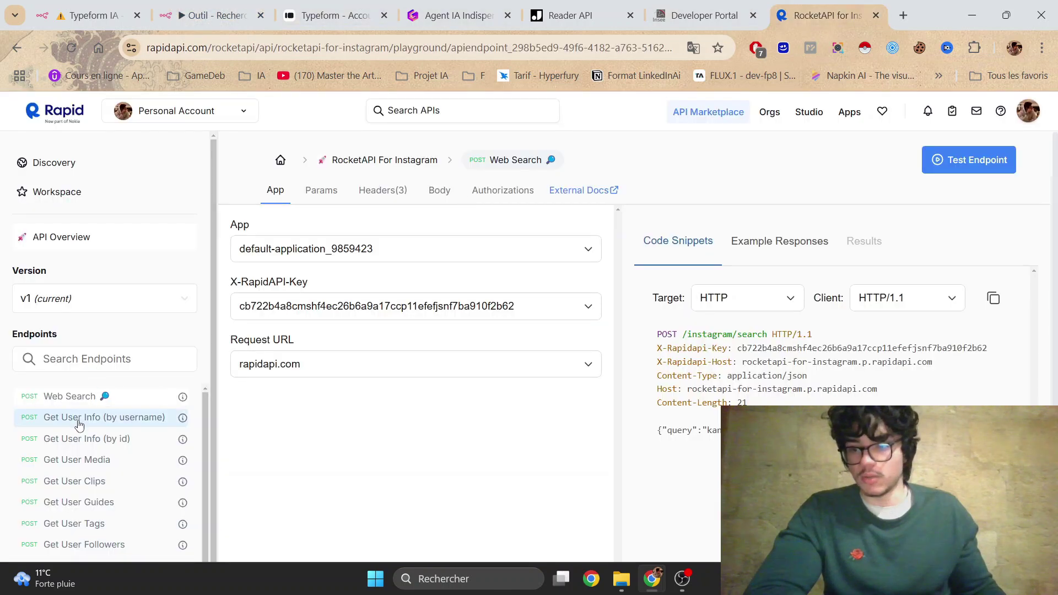
pyautogui.scroll(-3, 27, 446)
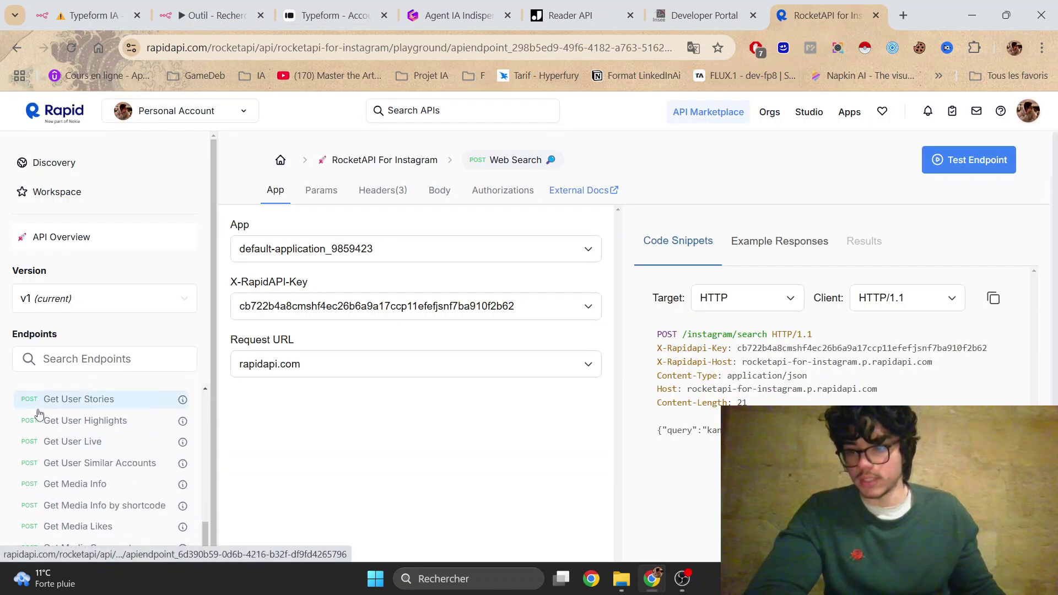
# - Return to the n8n workflow, review the Recherche Instagram node's JSON body settings and query parameter, and close the node
pyautogui.click(209, 16)
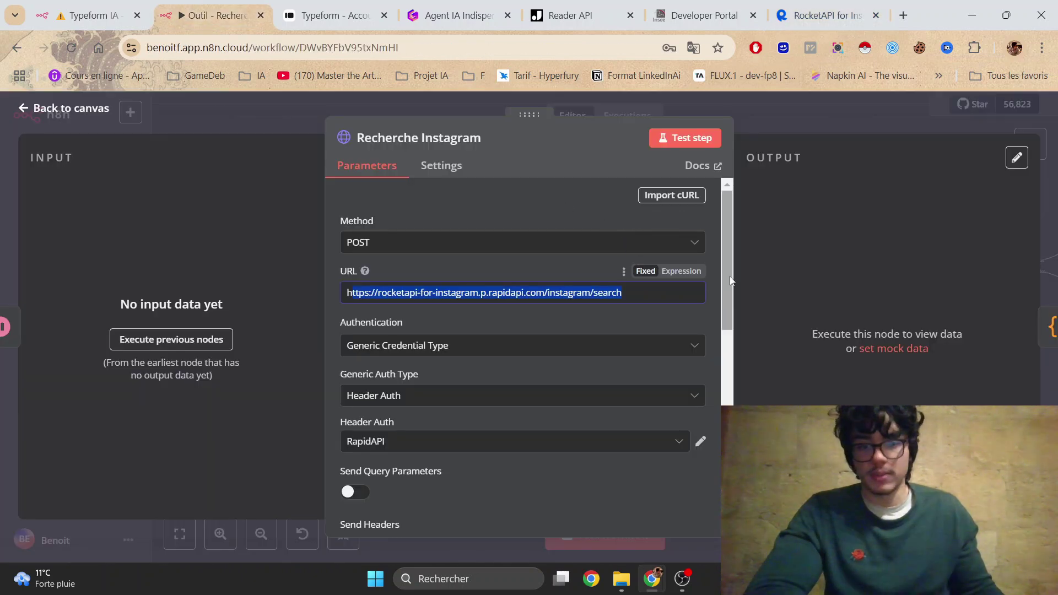
pyautogui.moveTo(727, 280); pyautogui.dragTo(726, 341)
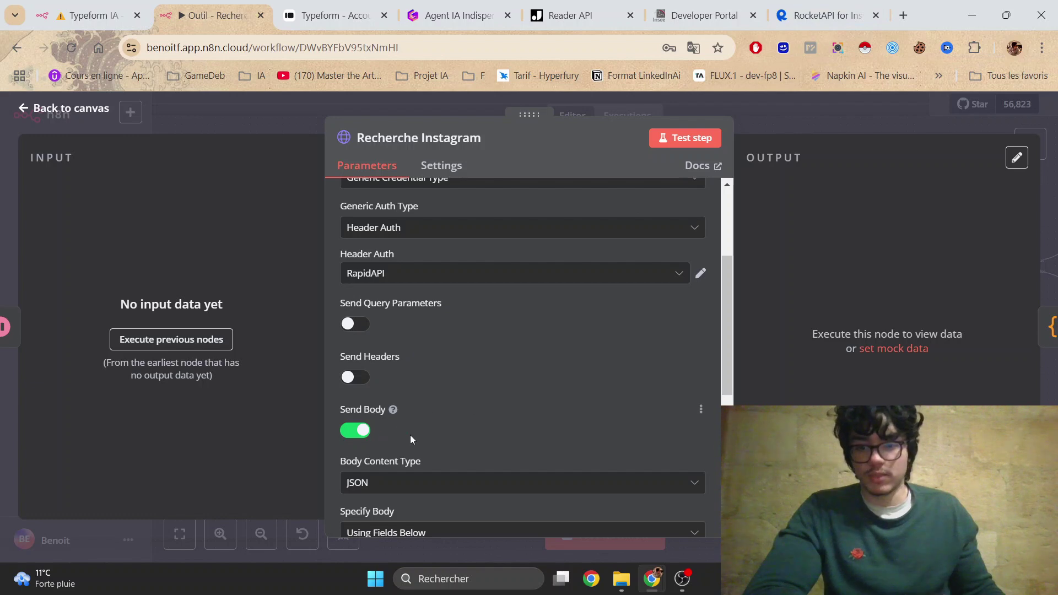
pyautogui.scroll(-3, 410, 440)
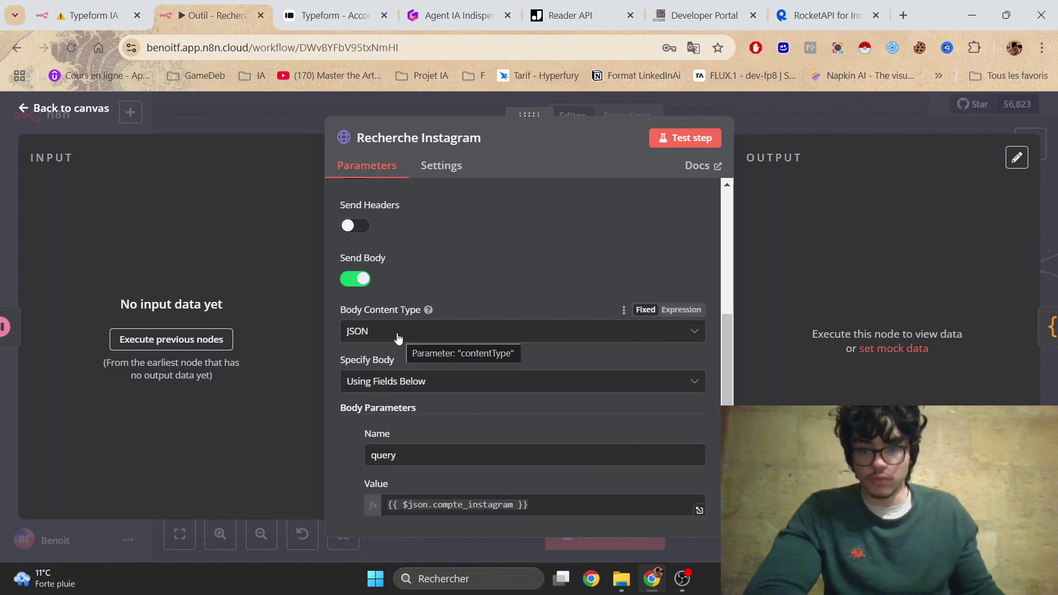
pyautogui.scroll(-2, 398, 337)
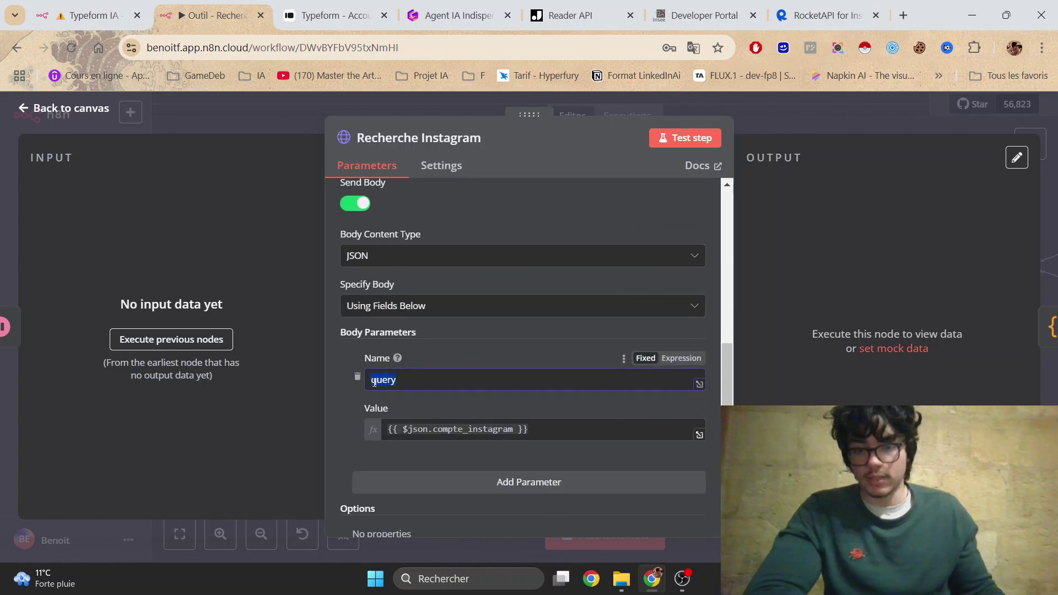
pyautogui.tripleClick(395, 434)
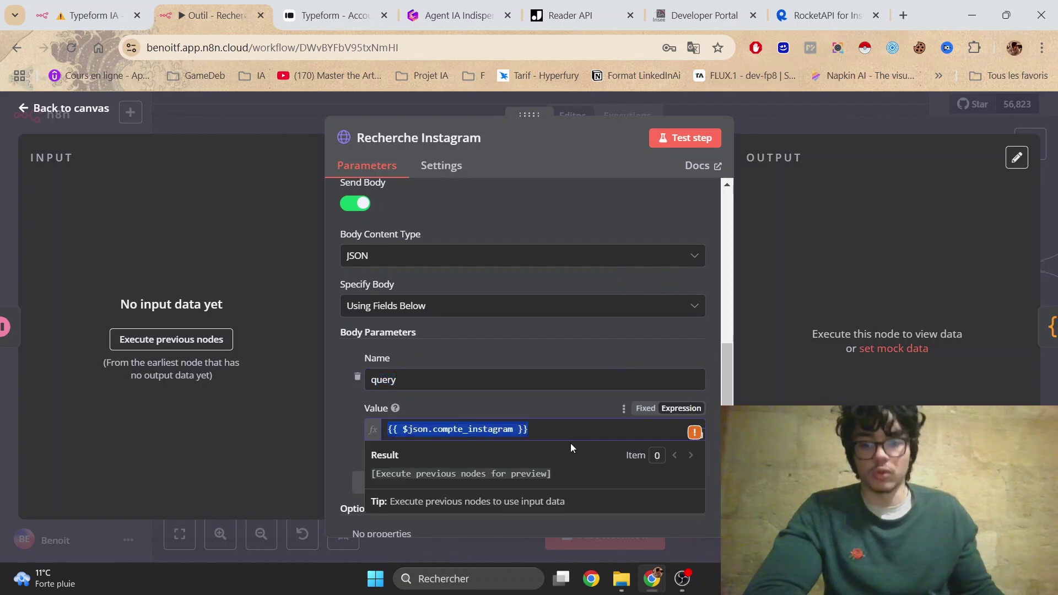
pyautogui.click(786, 136)
# - Review the Filter Search Users node's JavaScript mapping and the If1 node's "is not empty" condition, closing each node
pyautogui.doubleClick(463, 302)
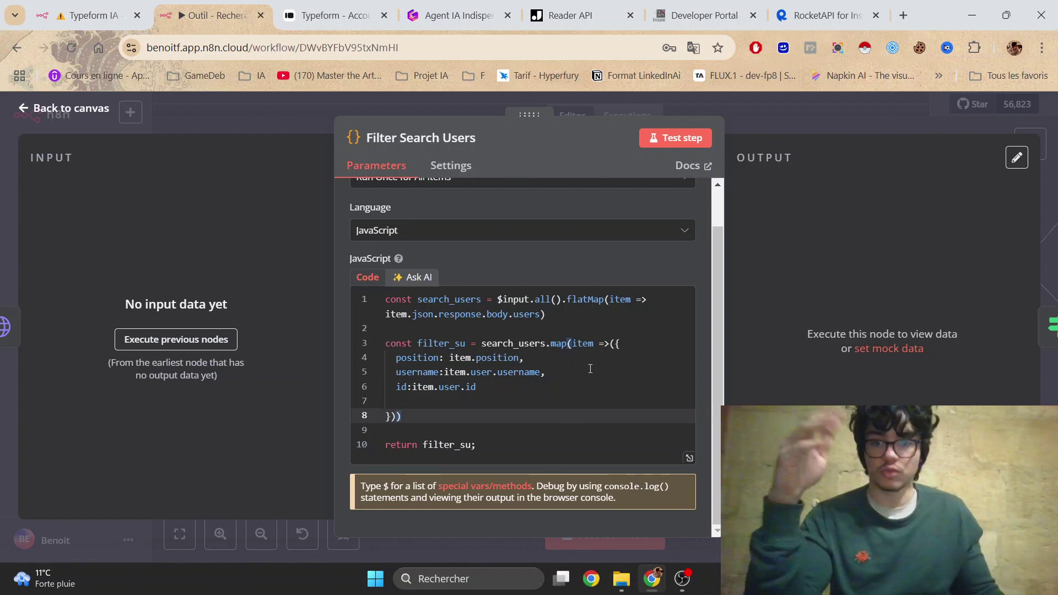
pyautogui.moveTo(398, 359); pyautogui.dragTo(590, 357)
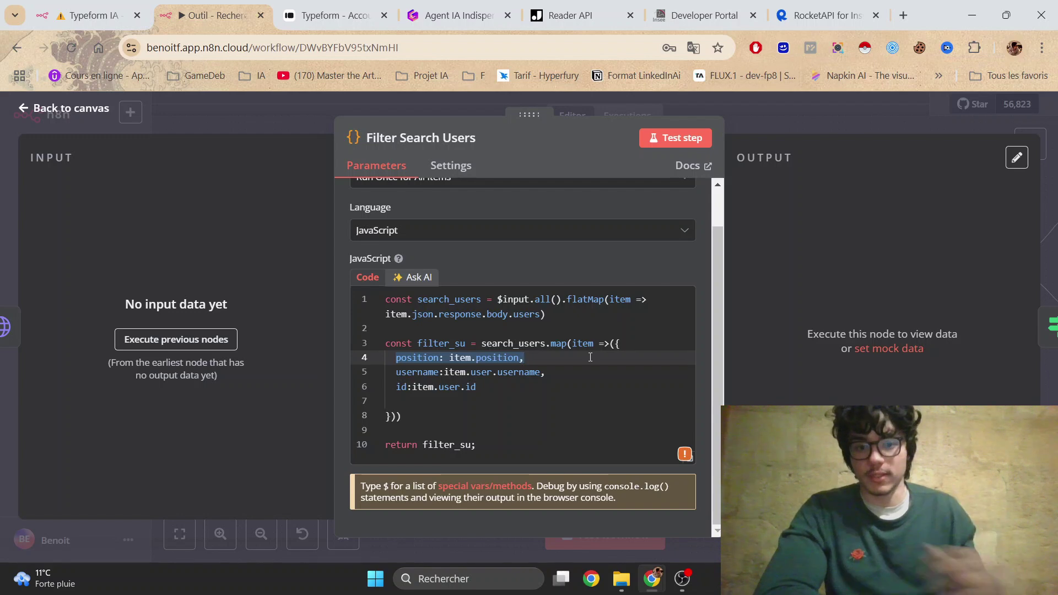
pyautogui.press('Escape')
pyautogui.doubleClick(504, 300)
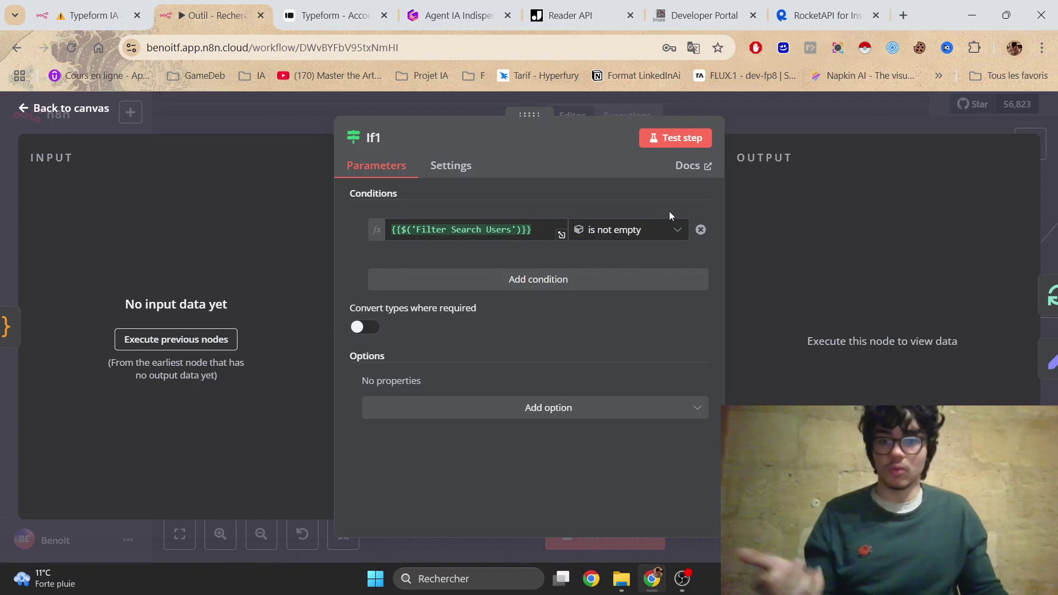
pyautogui.click(792, 121)
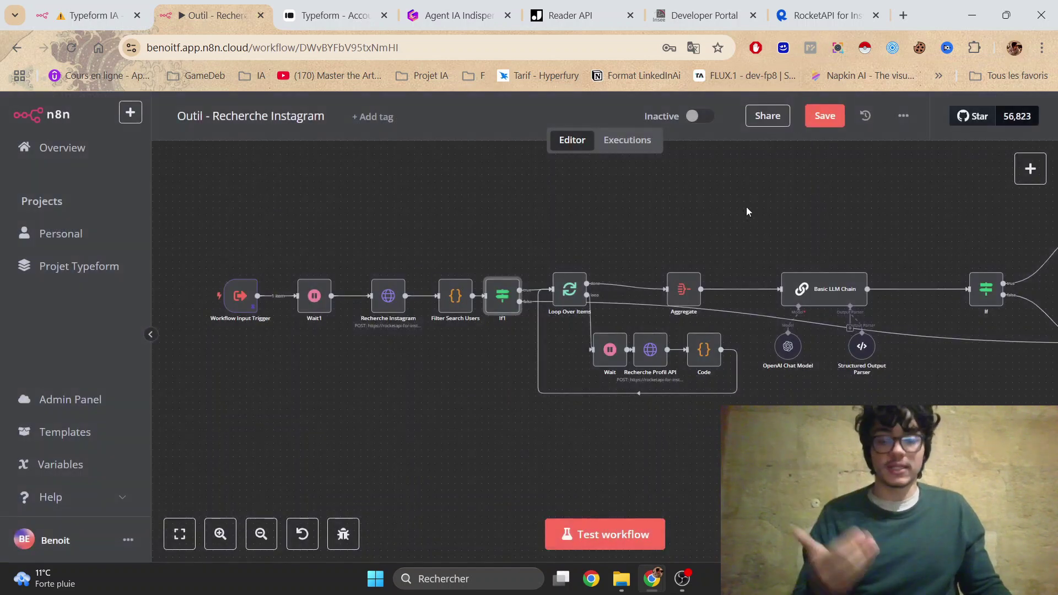
# - Review the JSON status message in the Reponse Non trouve node, close the node and save the workflow
pyautogui.hscroll(7, 746, 206)
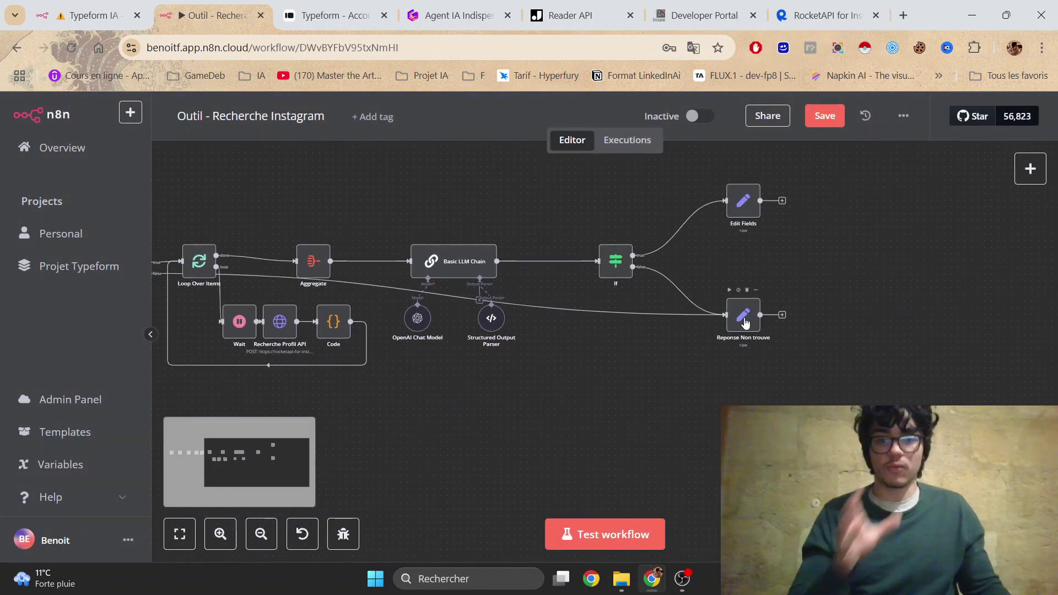
pyautogui.doubleClick(743, 318)
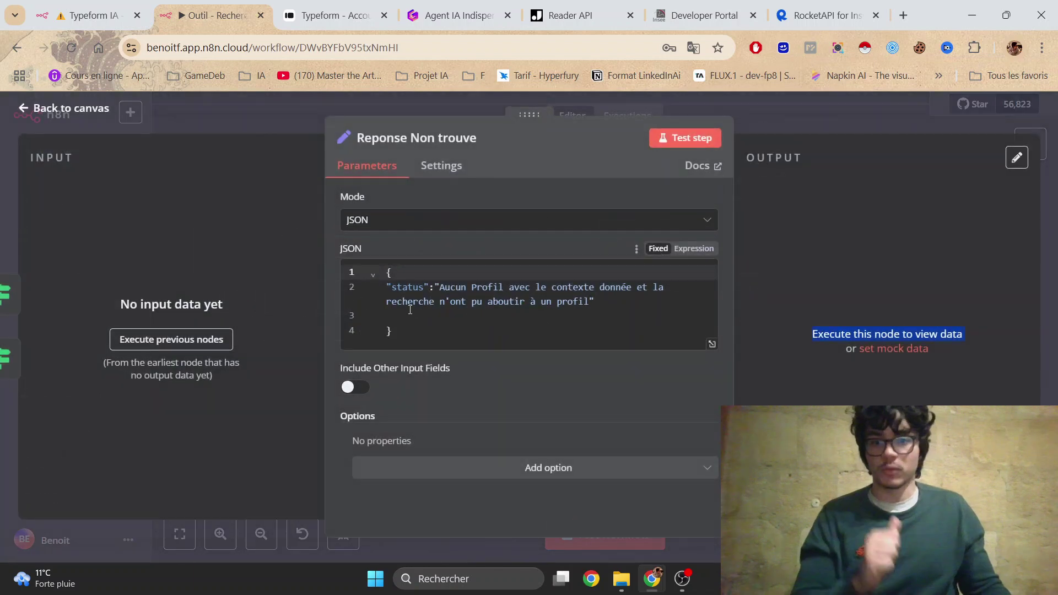
pyautogui.moveTo(417, 334); pyautogui.dragTo(387, 272)
pyautogui.click(388, 329)
pyautogui.click(418, 287)
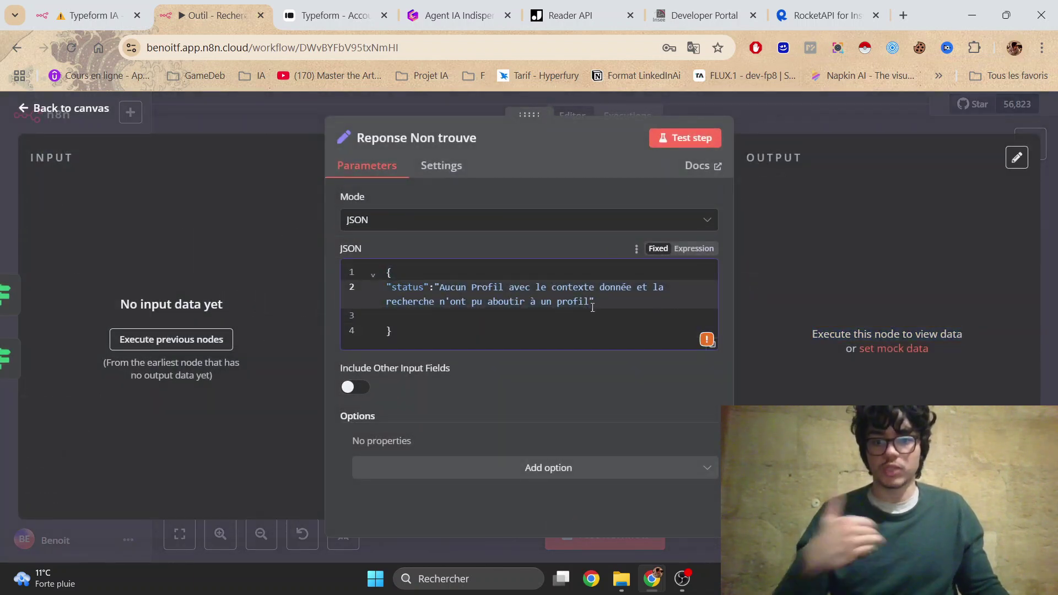
pyautogui.click(803, 123)
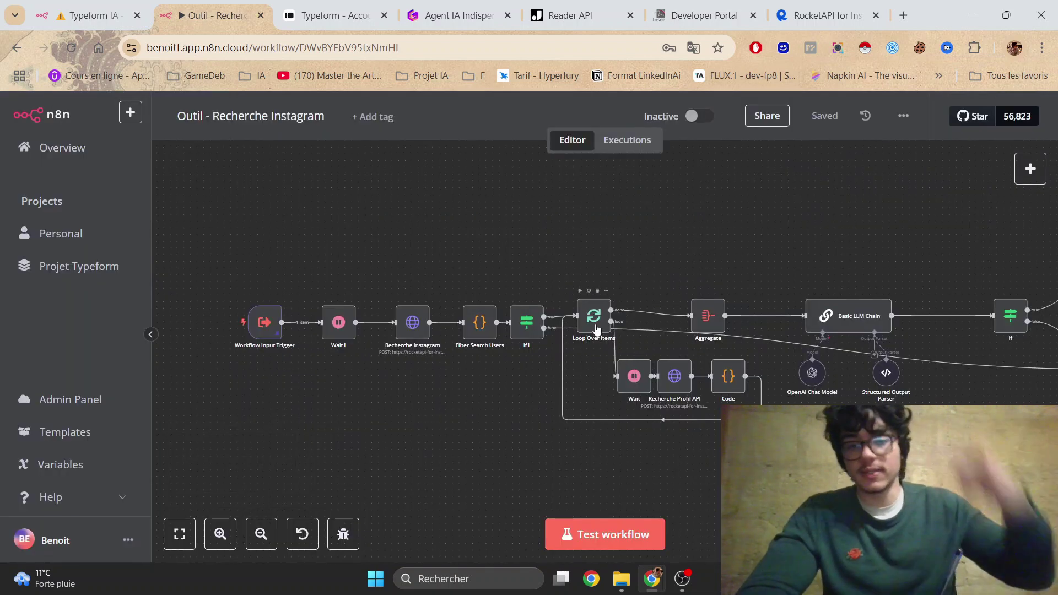
# - Shift the Loop Over Items and Wait nodes slightly toward If1, check the Wait node's settings, and save the workflow
pyautogui.moveTo(596, 319); pyautogui.dragTo(588, 320)
pyautogui.moveTo(638, 406)
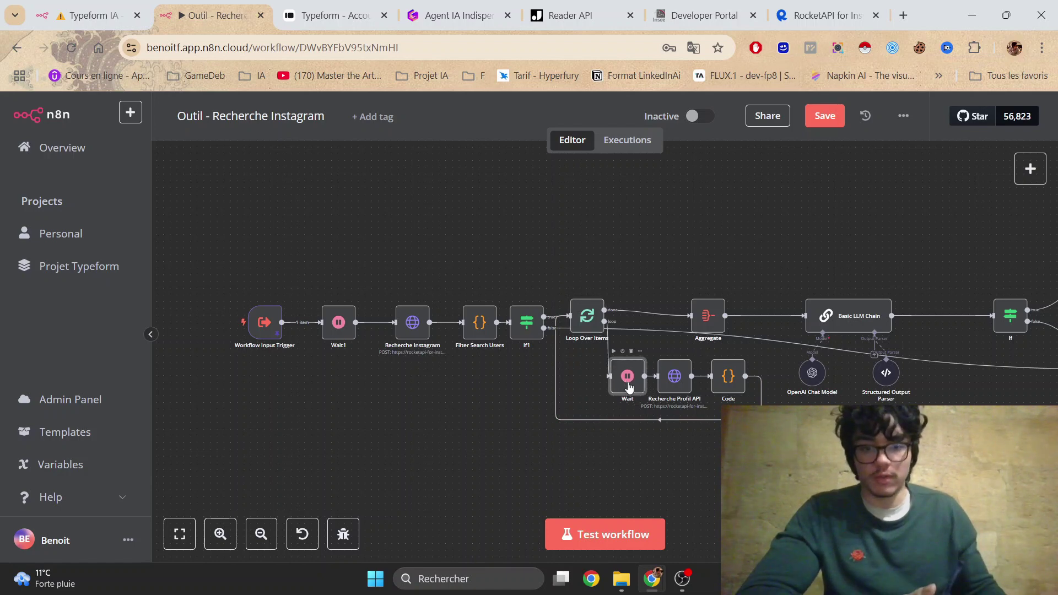
pyautogui.doubleClick(635, 384)
pyautogui.click(825, 124)
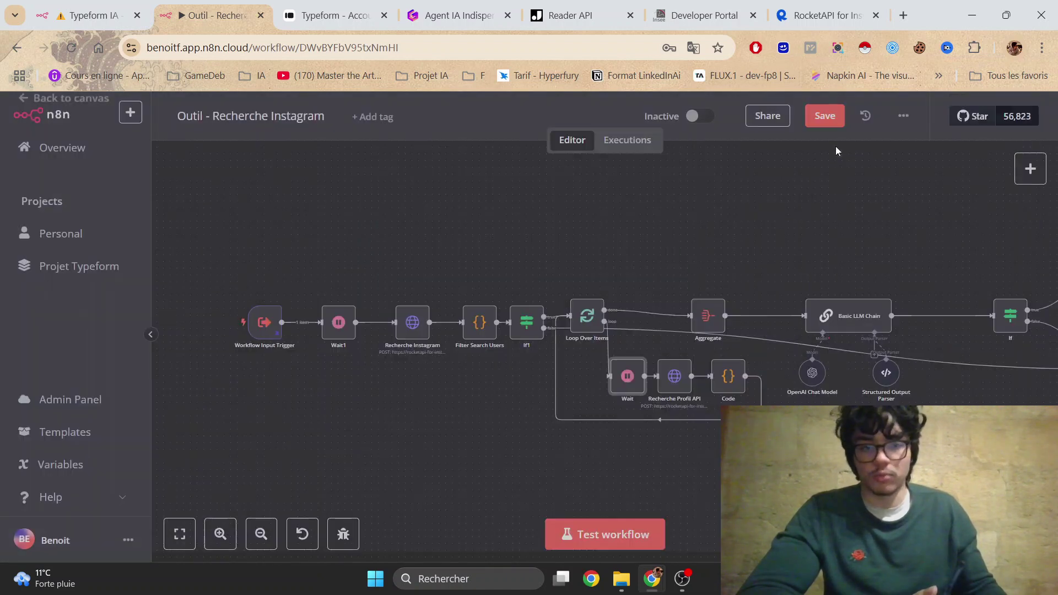
pyautogui.scroll(2, 773, 180)
pyautogui.click(836, 117)
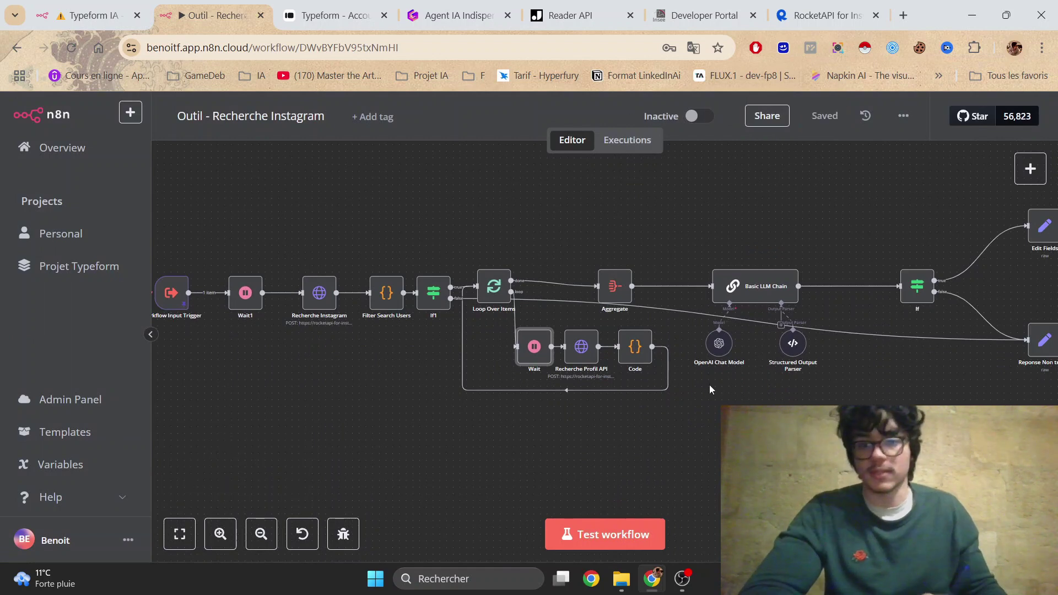
# - Space the Code and Recherche Profil API nodes away from Wait, and check the get_info_by_id endpoint in Recherche Profil API's request URL
pyautogui.moveTo(634, 359); pyautogui.dragTo(653, 358)
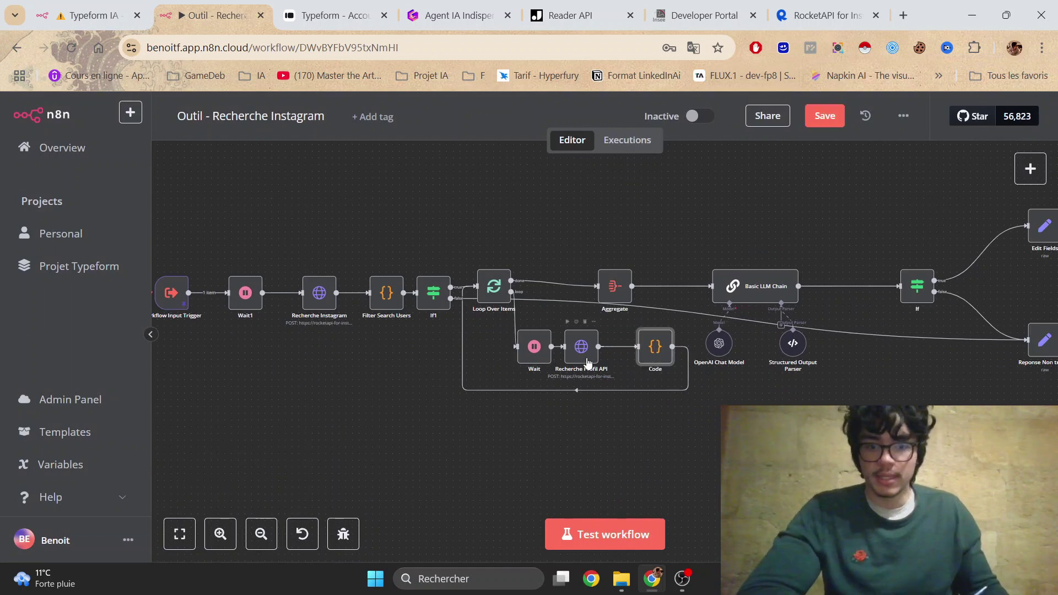
pyautogui.moveTo(584, 361); pyautogui.dragTo(597, 361)
pyautogui.doubleClick(596, 358)
pyautogui.click(508, 350)
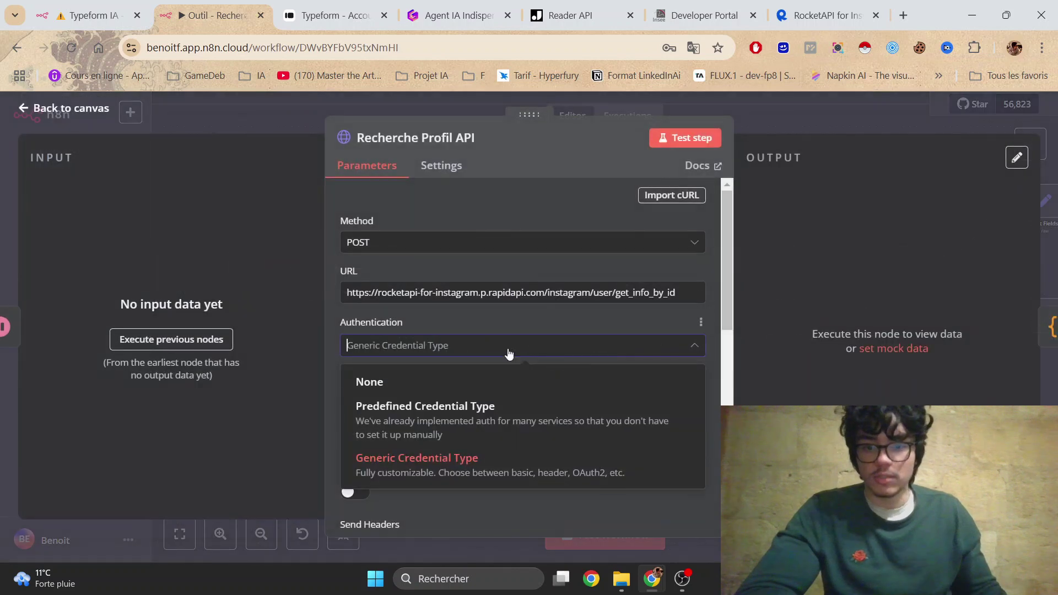
pyautogui.click(539, 323)
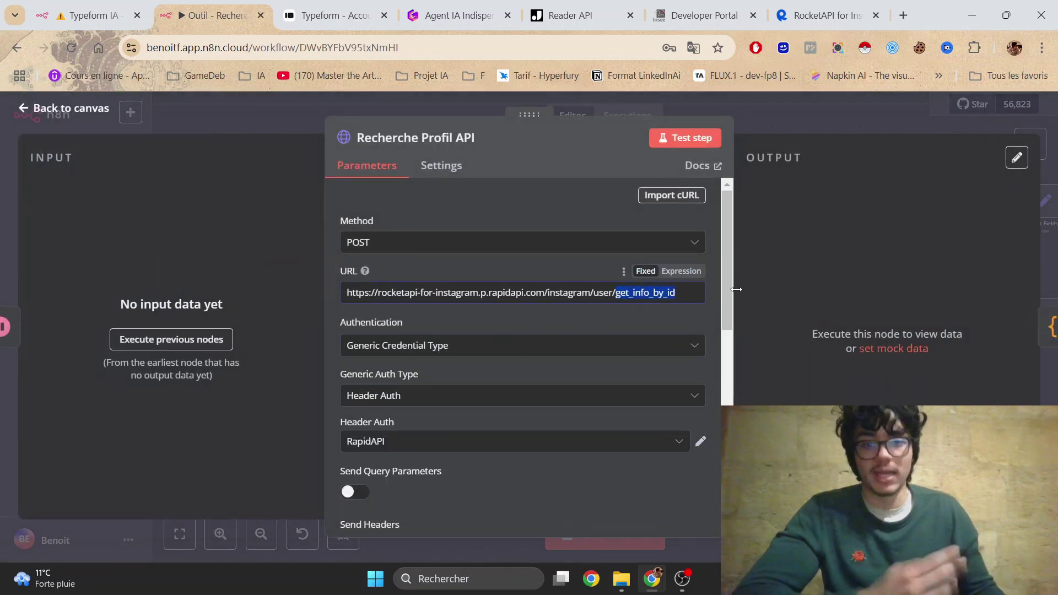
# - Review the Recherche Profil API node's id body parameter and its expression, and close the node
pyautogui.scroll(-6, 662, 447)
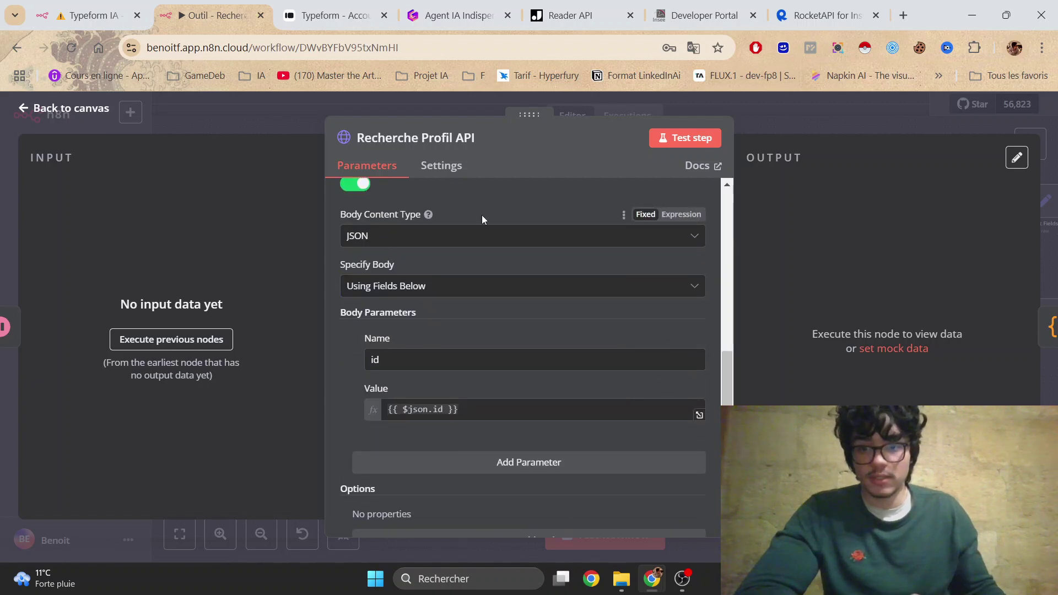
pyautogui.moveTo(386, 360); pyautogui.dragTo(358, 365)
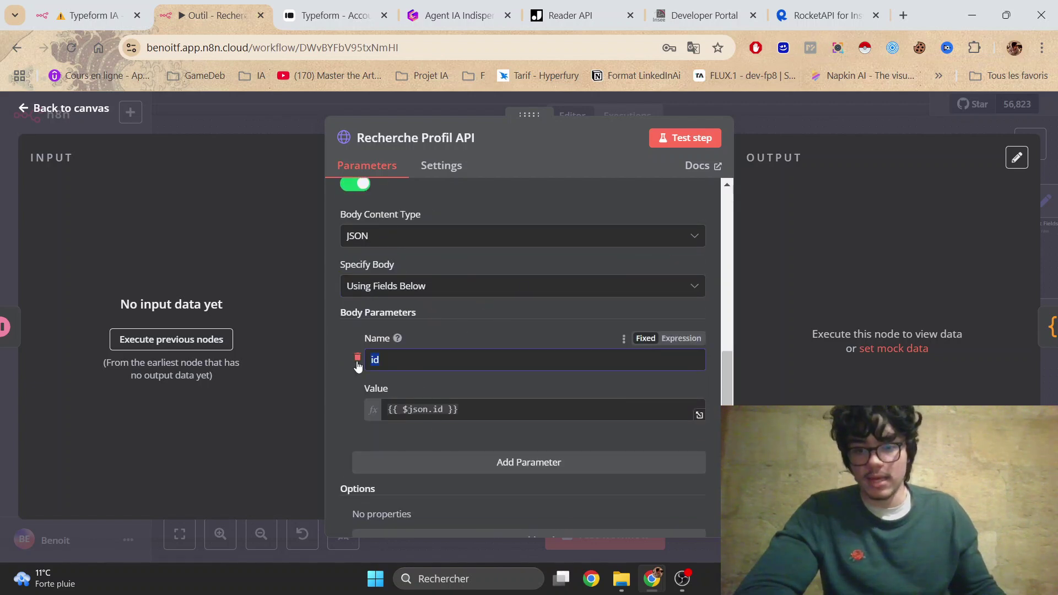
pyautogui.click(499, 409)
pyautogui.press('Escape')
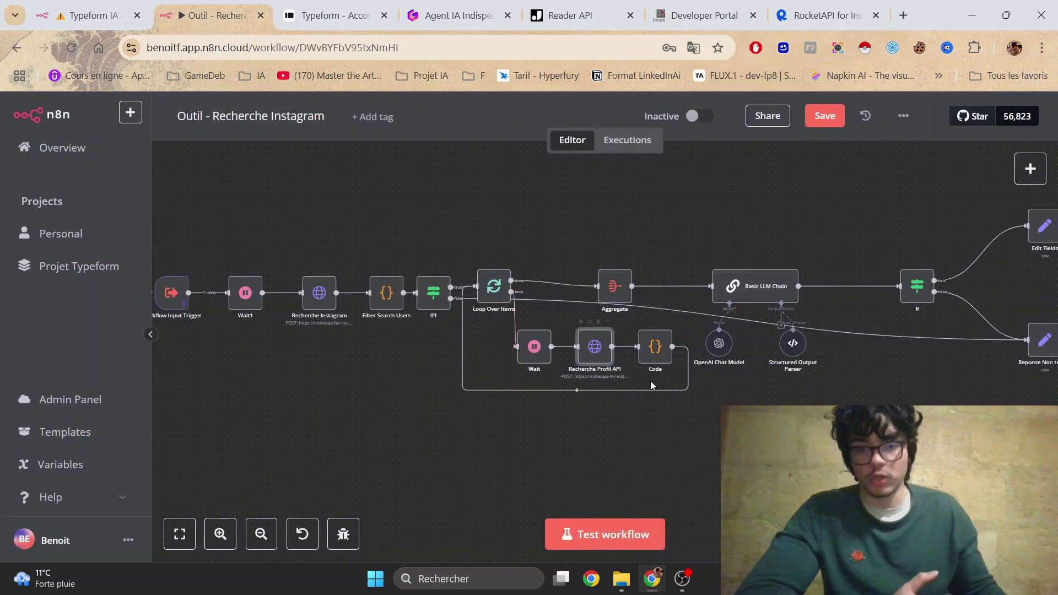
# - Open the Code node's JavaScript in the enlarged editor and examine the position, id, full_name and biography mappings
pyautogui.doubleClick(659, 359)
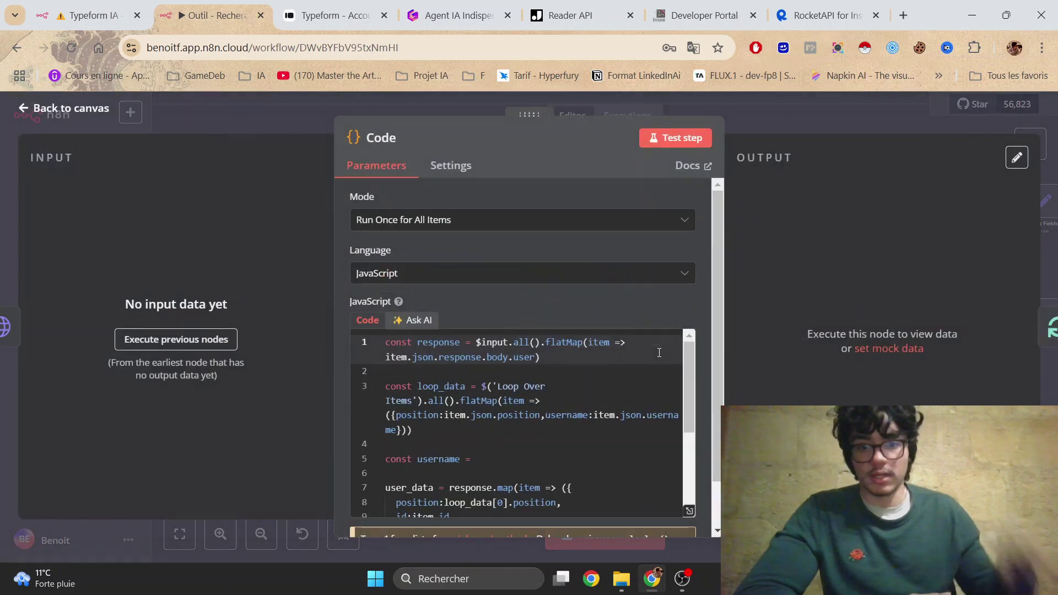
pyautogui.click(689, 512)
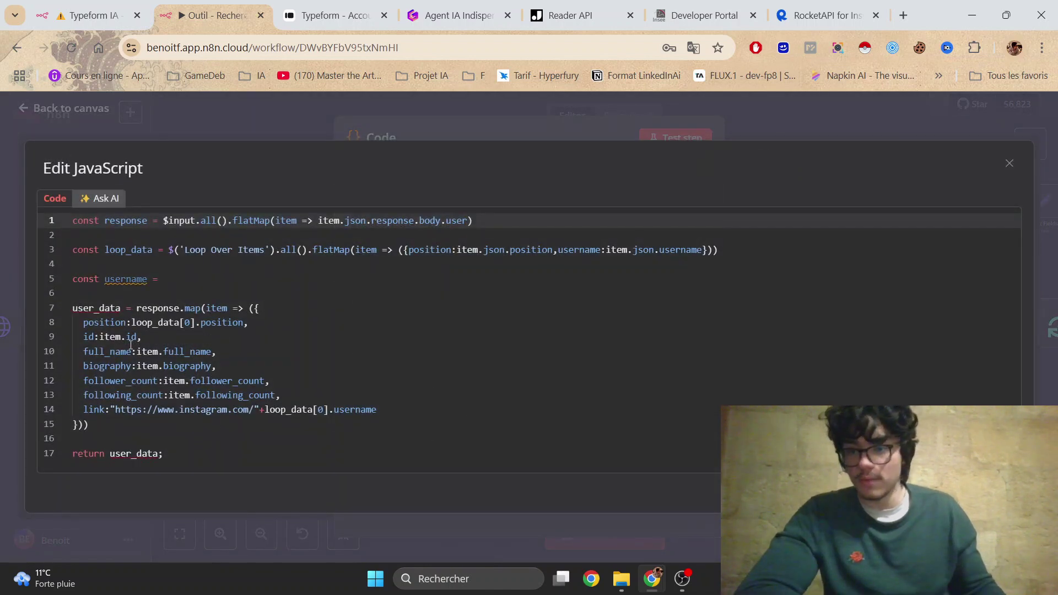
pyautogui.moveTo(84, 325); pyautogui.dragTo(141, 323)
pyautogui.click(151, 337)
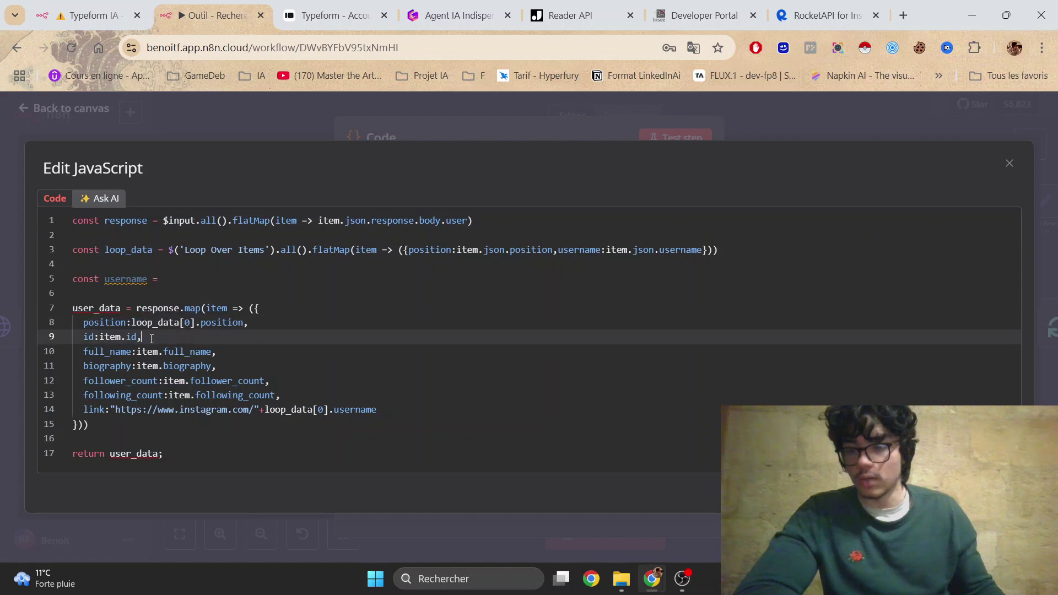
pyautogui.doubleClick(108, 352)
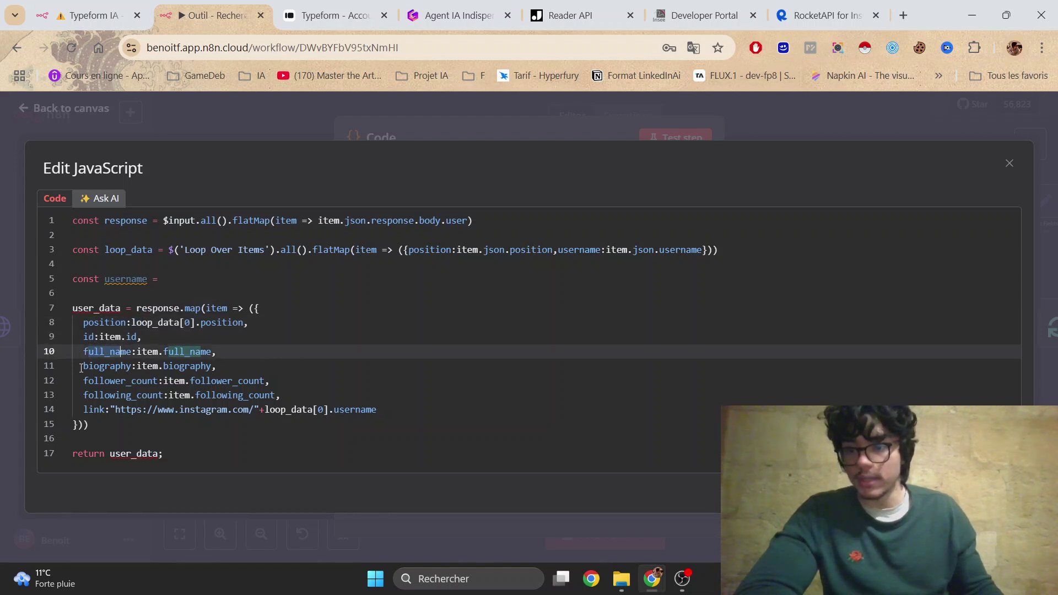
pyautogui.doubleClick(105, 366)
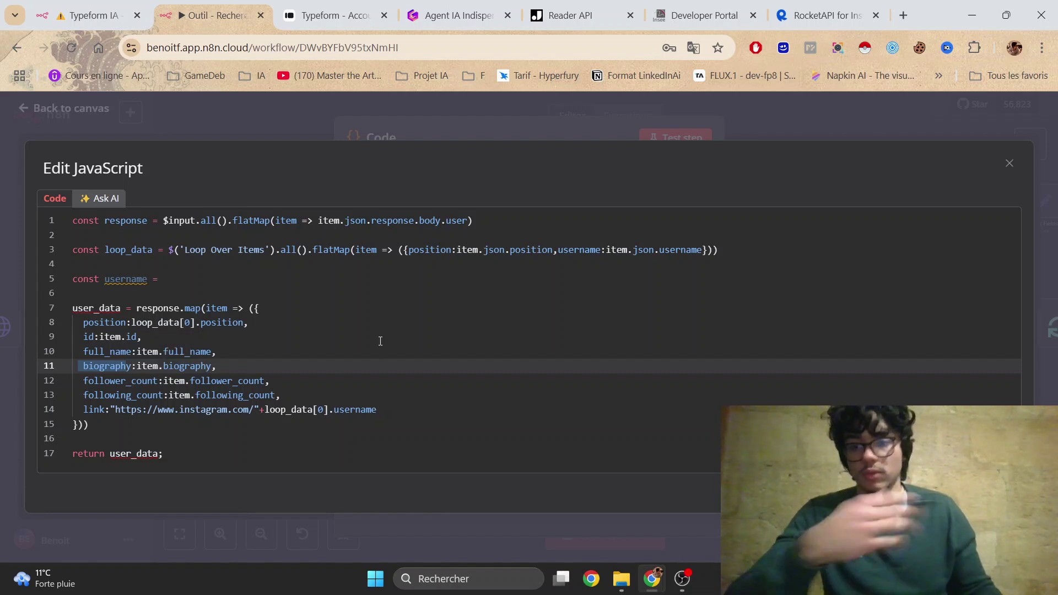
# - Examine the follower_count, following_count and link mappings in the Code node's JavaScript, and close the editor and the node
pyautogui.press('Up')
pyautogui.press('Down')
pyautogui.press('Down')
pyautogui.press('Down')
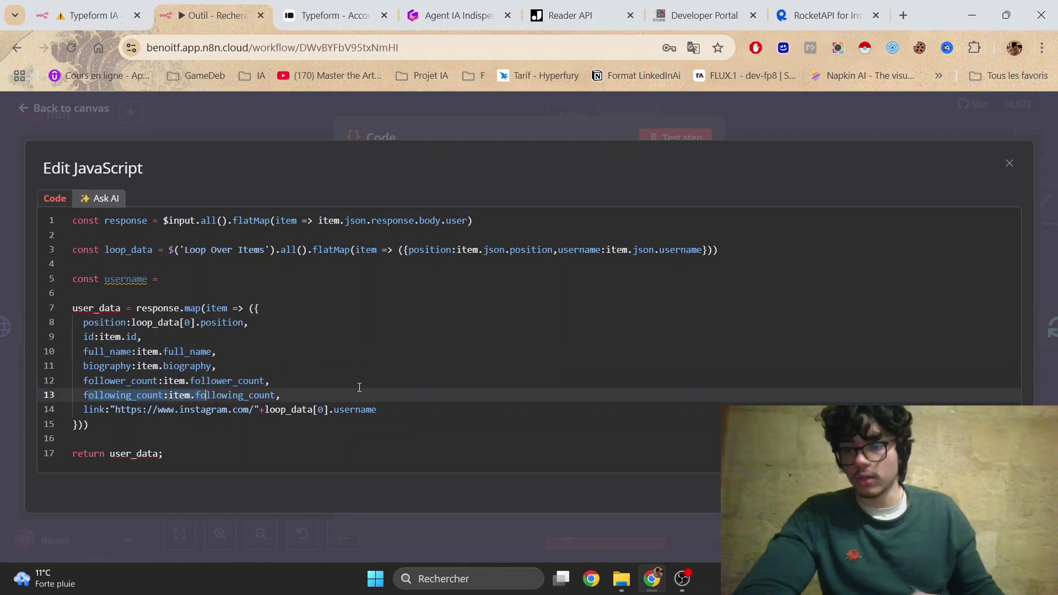
pyautogui.press('Up')
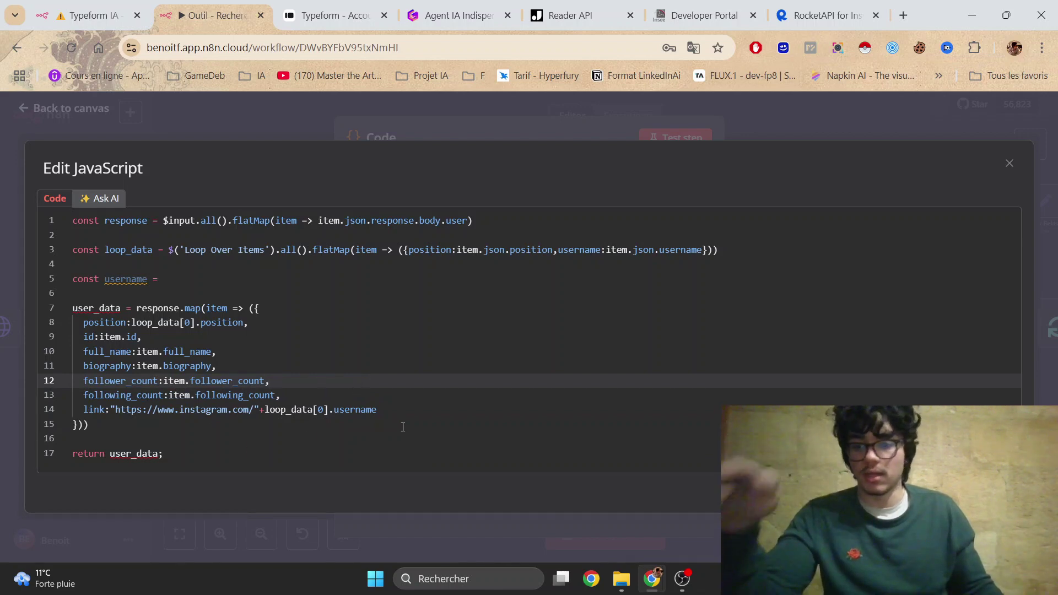
pyautogui.moveTo(403, 427); pyautogui.dragTo(79, 396)
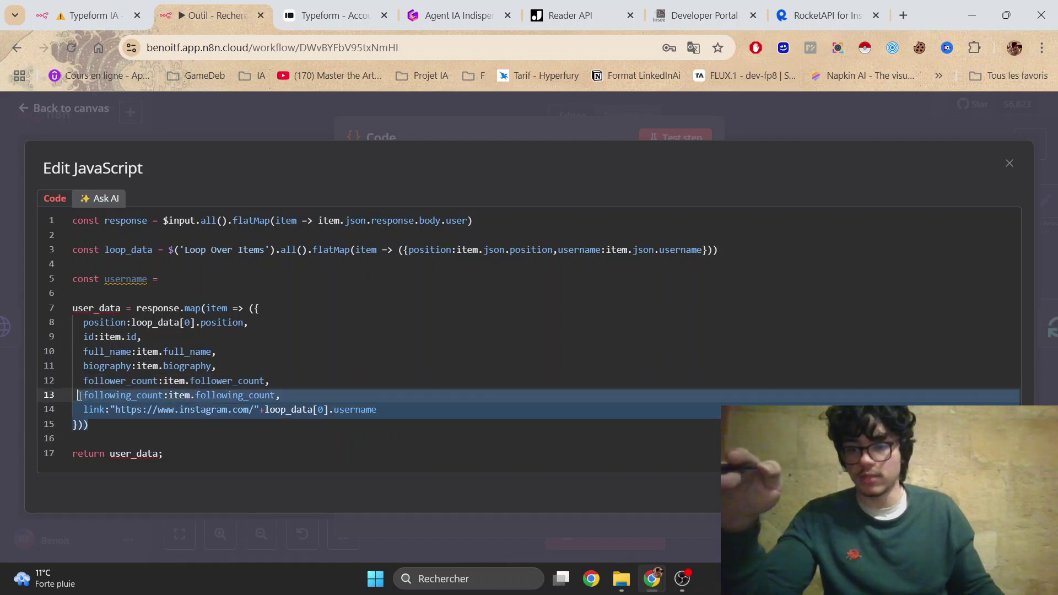
pyautogui.click(785, 117)
pyautogui.click(786, 116)
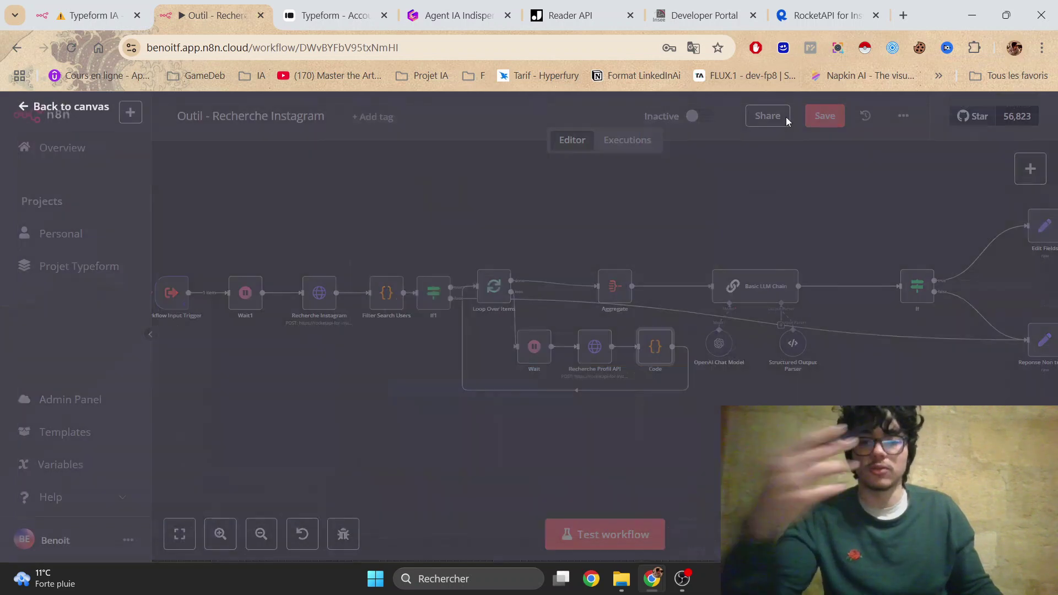
# - Move the Aggregate node slightly closer to Basic LLM Chain, and open that chain's prompt text in the enlarged expression editor
pyautogui.hscroll(5, 402, 320)
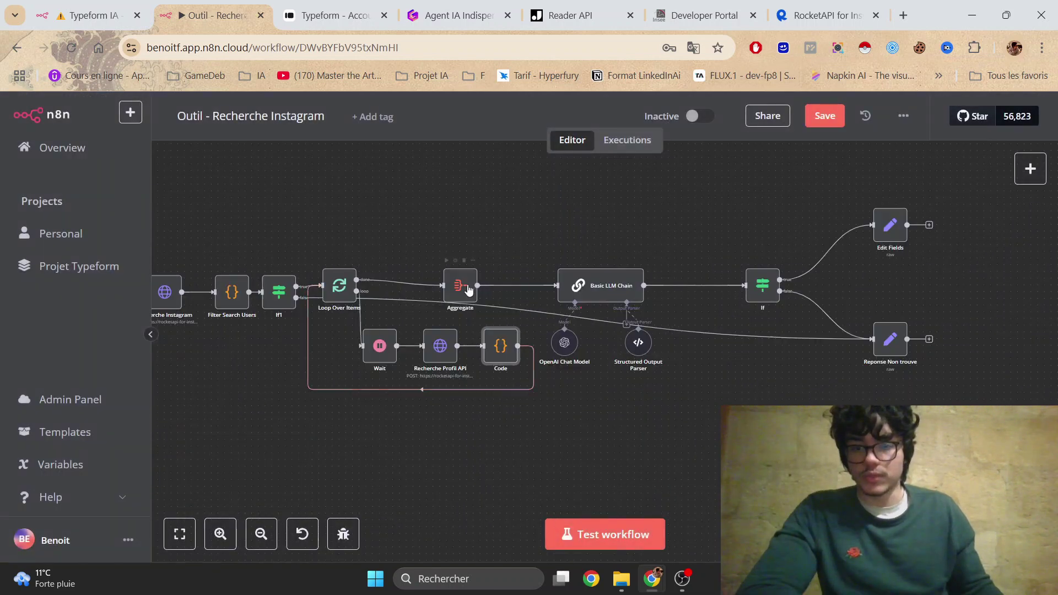
pyautogui.moveTo(465, 292); pyautogui.dragTo(479, 292)
pyautogui.hscroll(3, 479, 292)
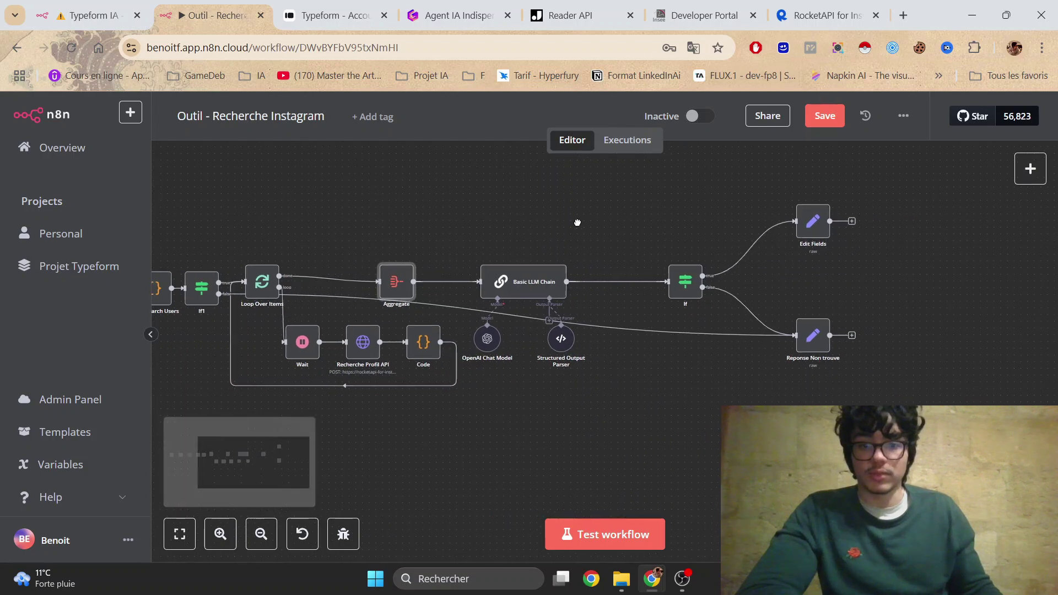
pyautogui.doubleClick(511, 279)
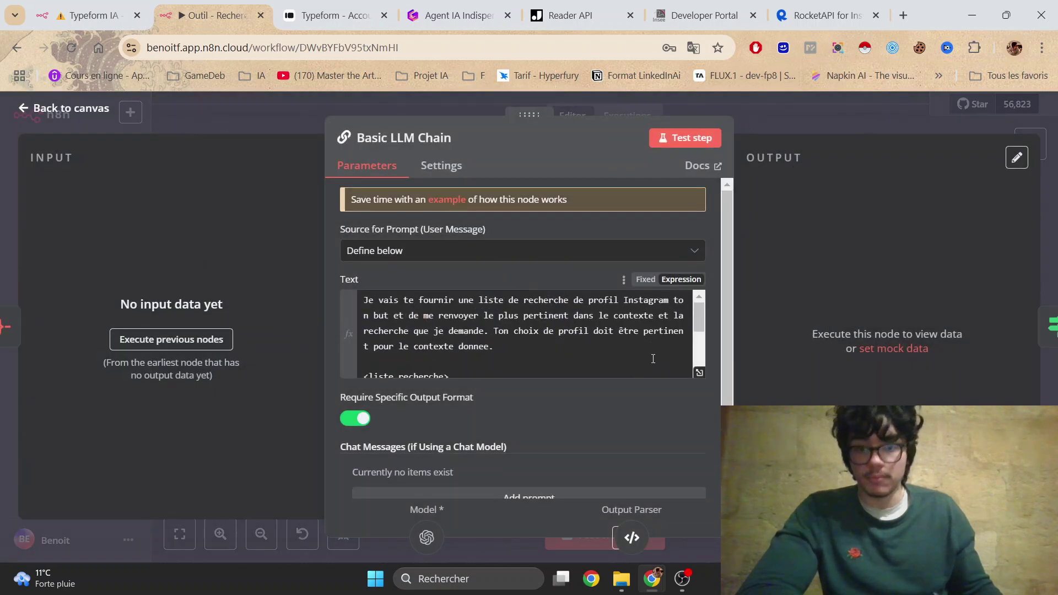
pyautogui.click(698, 372)
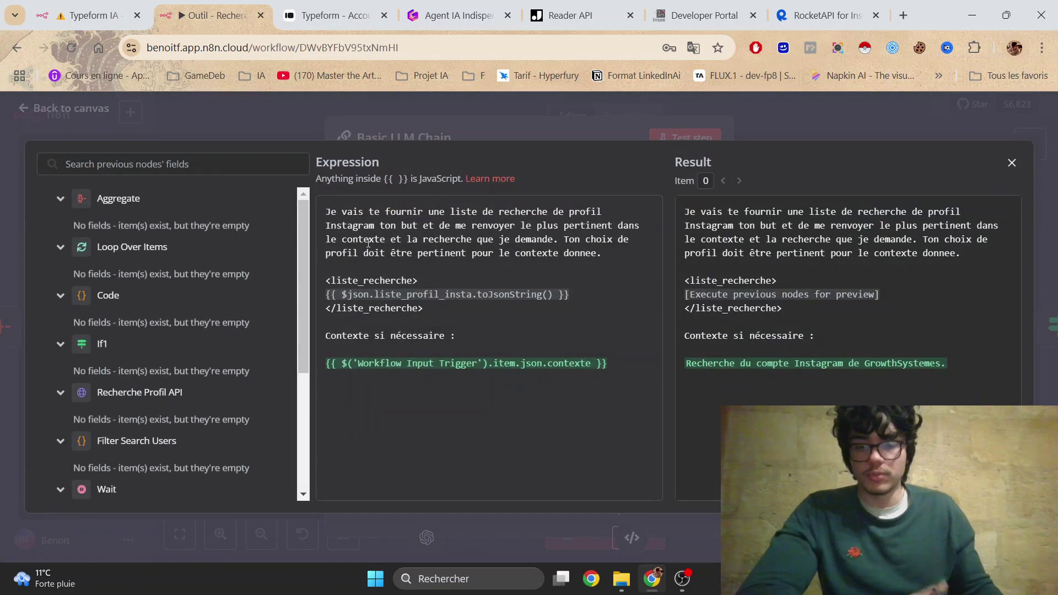
# - Examine the instructions and the liste_profil_insta expression in the Basic LLM Chain prompt, and close the editor and the node
pyautogui.moveTo(393, 231); pyautogui.dragTo(605, 253)
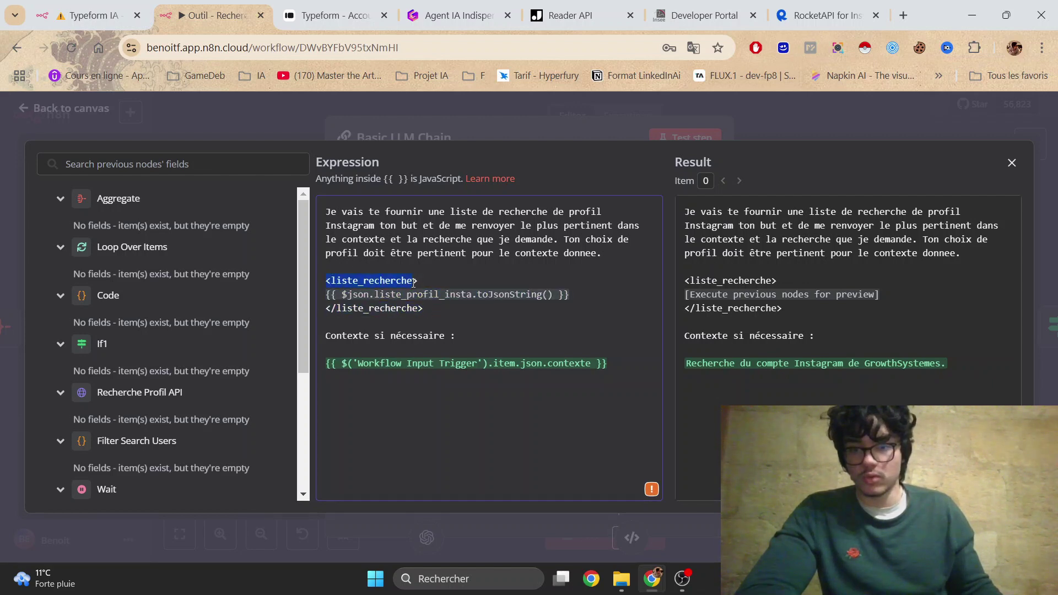
pyautogui.moveTo(569, 294); pyautogui.dragTo(336, 294)
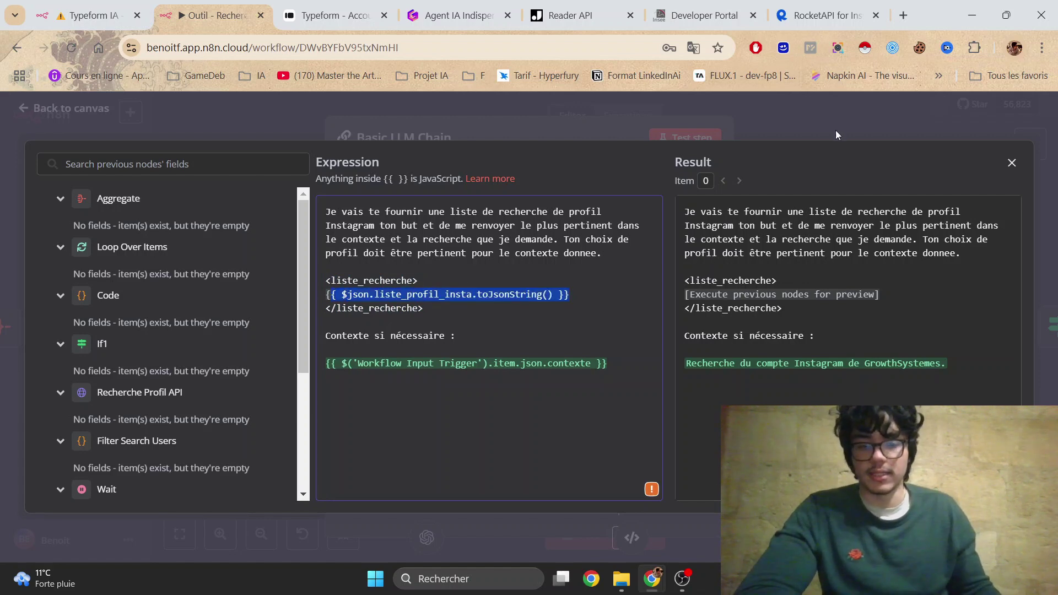
pyautogui.press('Escape')
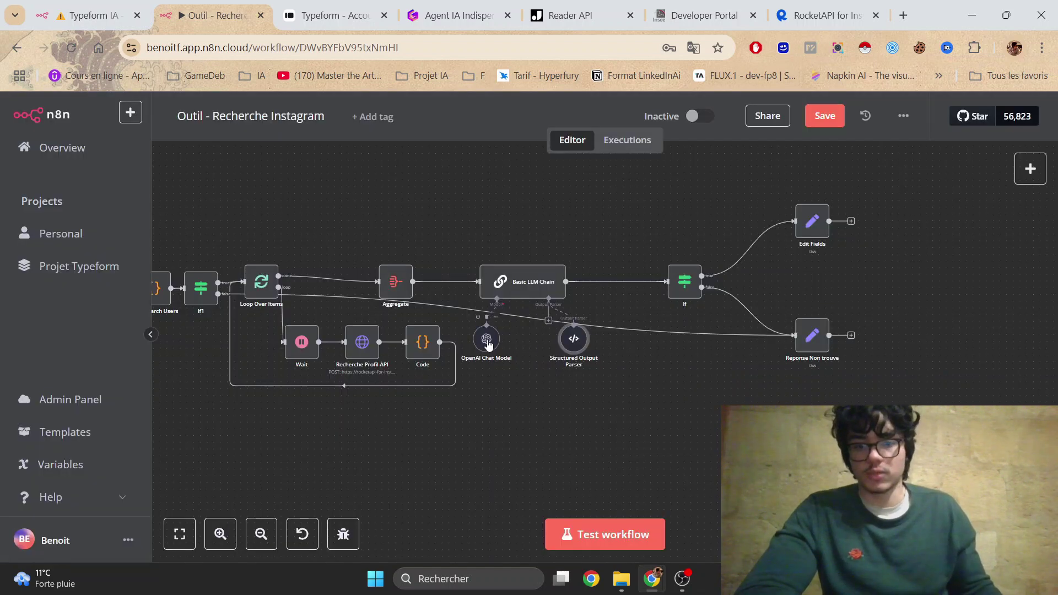
# - Open the Structured Output Parser's input schema in the enlarged editor and examine its position property
pyautogui.doubleClick(572, 346)
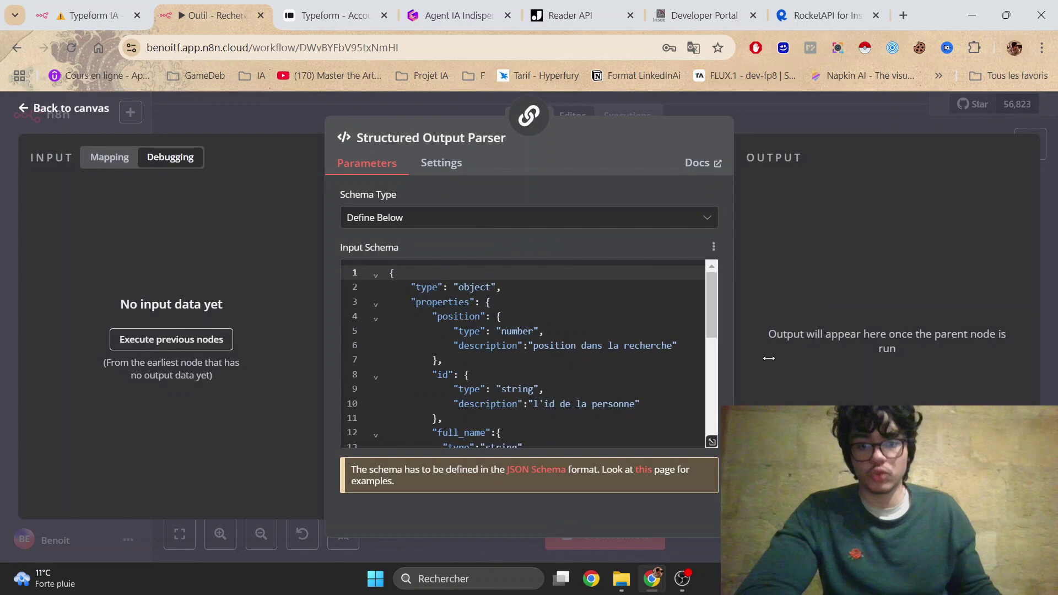
pyautogui.click(711, 440)
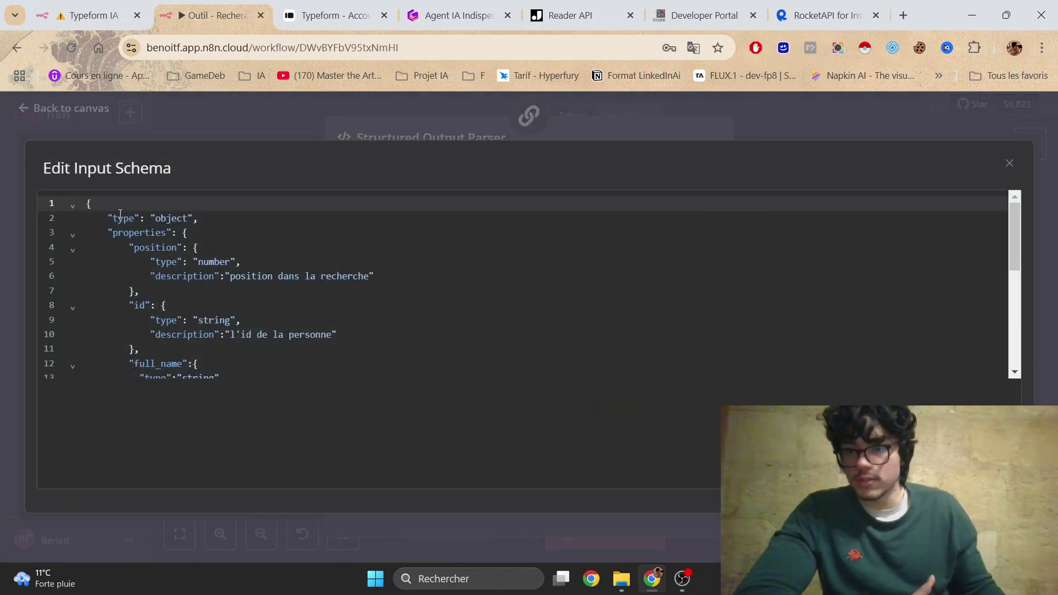
pyautogui.click(120, 214)
pyautogui.click(259, 249)
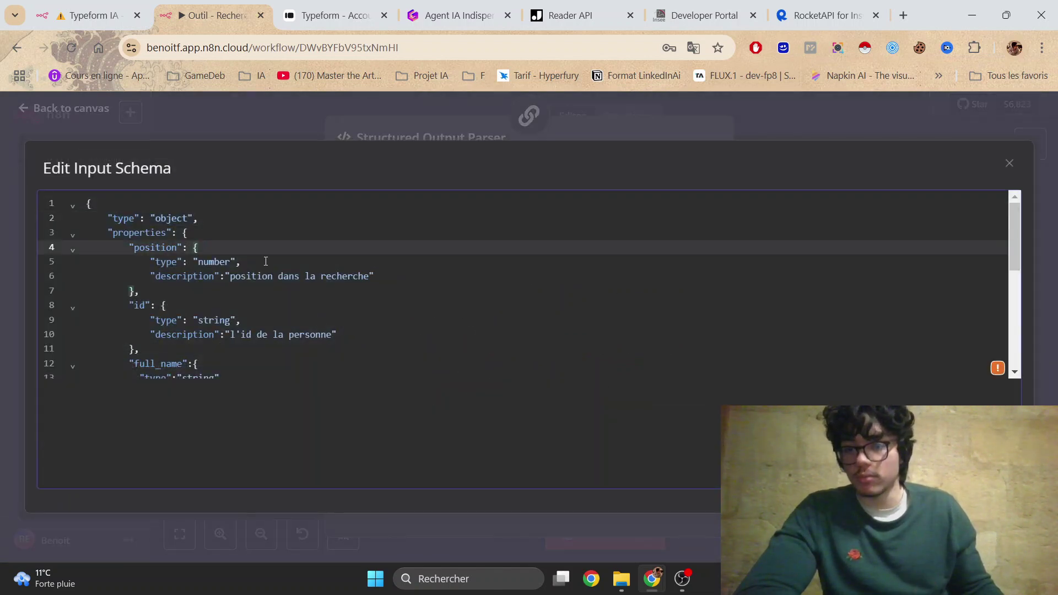
pyautogui.doubleClick(145, 250)
# - Examine the schema's link property, close the Structured Output Parser, and save the workflow
pyautogui.moveTo(1015, 247); pyautogui.dragTo(1018, 336)
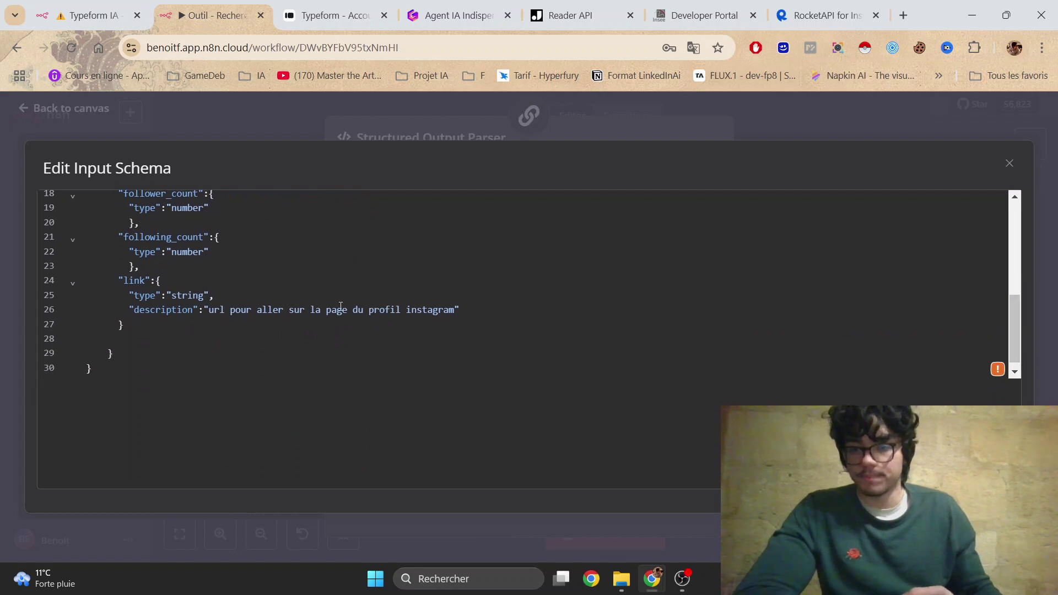
pyautogui.moveTo(120, 275); pyautogui.dragTo(249, 312)
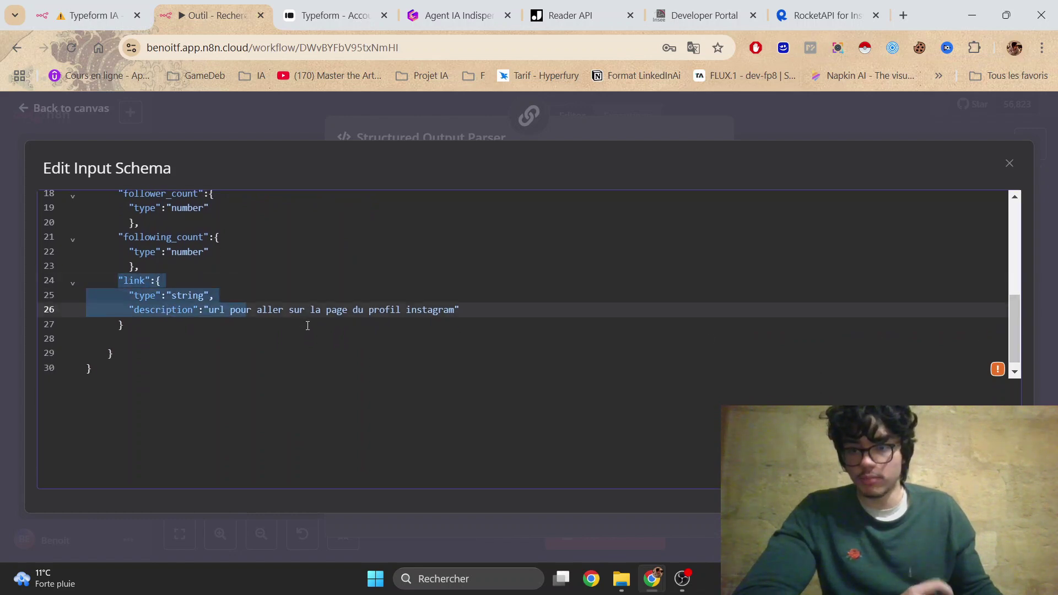
pyautogui.press('Escape')
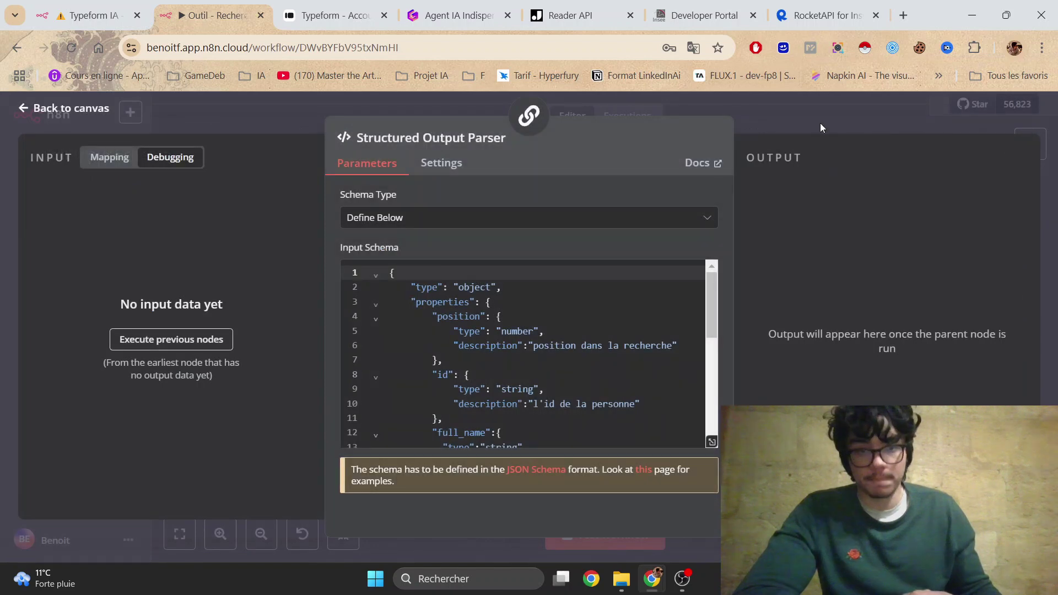
pyautogui.click(820, 123)
pyautogui.click(828, 119)
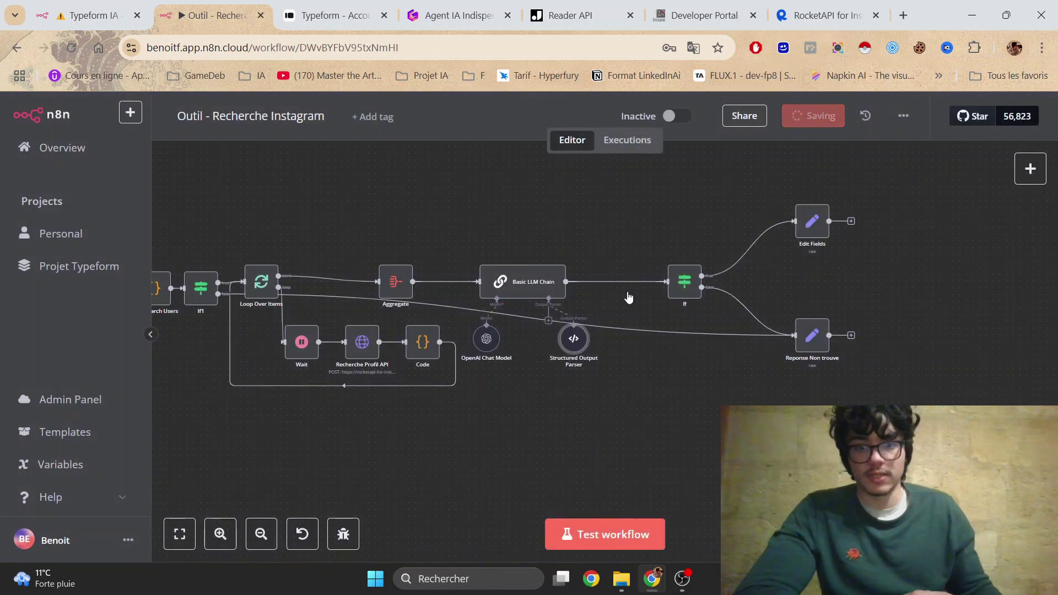
# - Review the If node's exists condition on {{ $json.output }}, and save the workflow with the Structured Output Parser moved slightly to the right
pyautogui.moveTo(570, 344)
pyautogui.mouseDown()
pyautogui.moveTo(615, 337)
pyautogui.moveTo(629, 320)
pyautogui.moveTo(576, 345)
pyautogui.mouseUp()
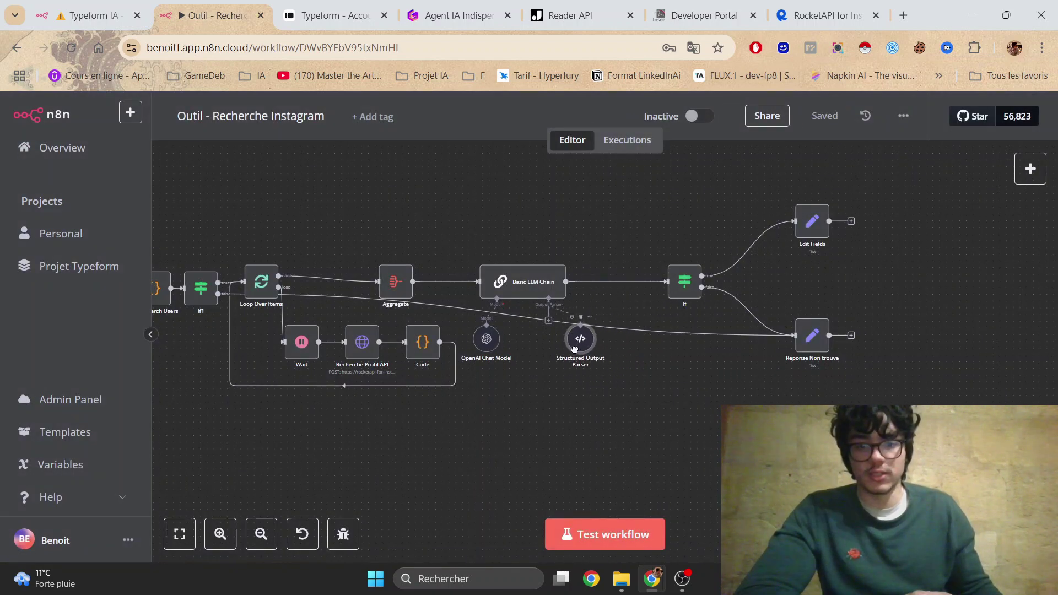
pyautogui.hscroll(5, 556, 292)
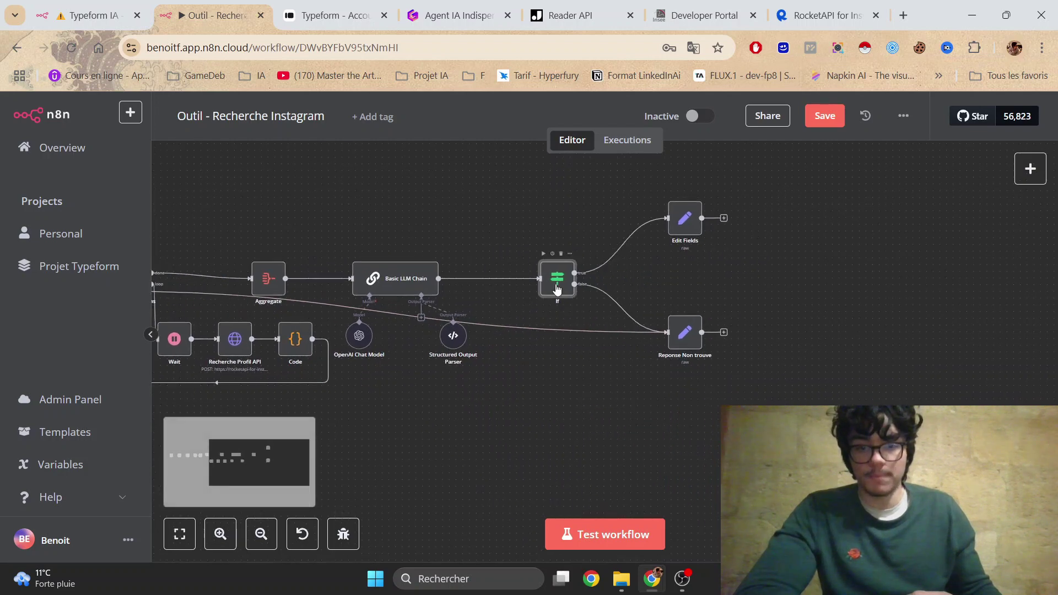
pyautogui.doubleClick(556, 282)
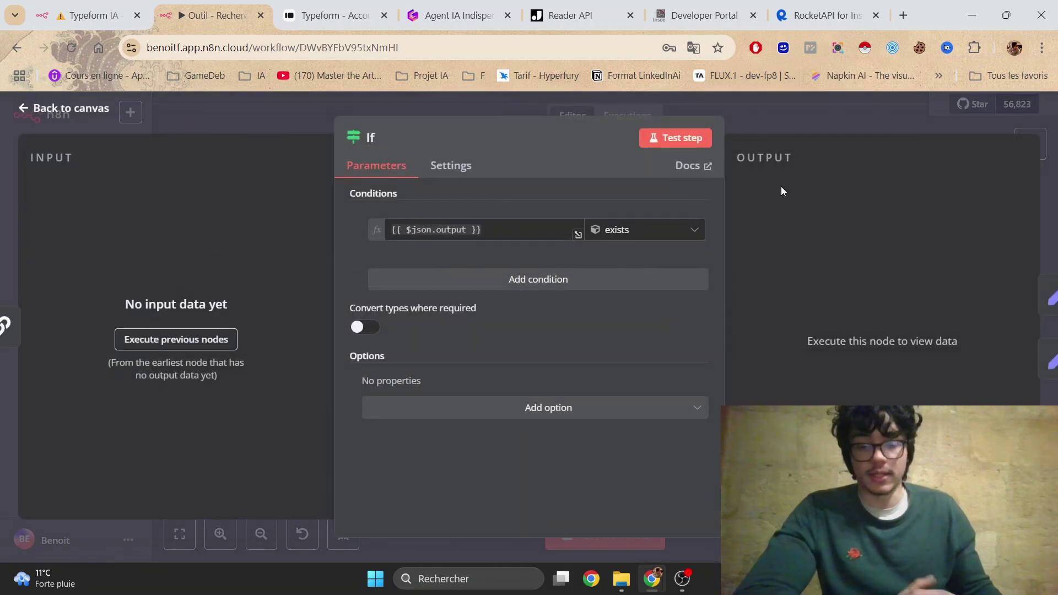
pyautogui.click(812, 117)
pyautogui.click(824, 116)
pyautogui.scroll(2, 691, 237)
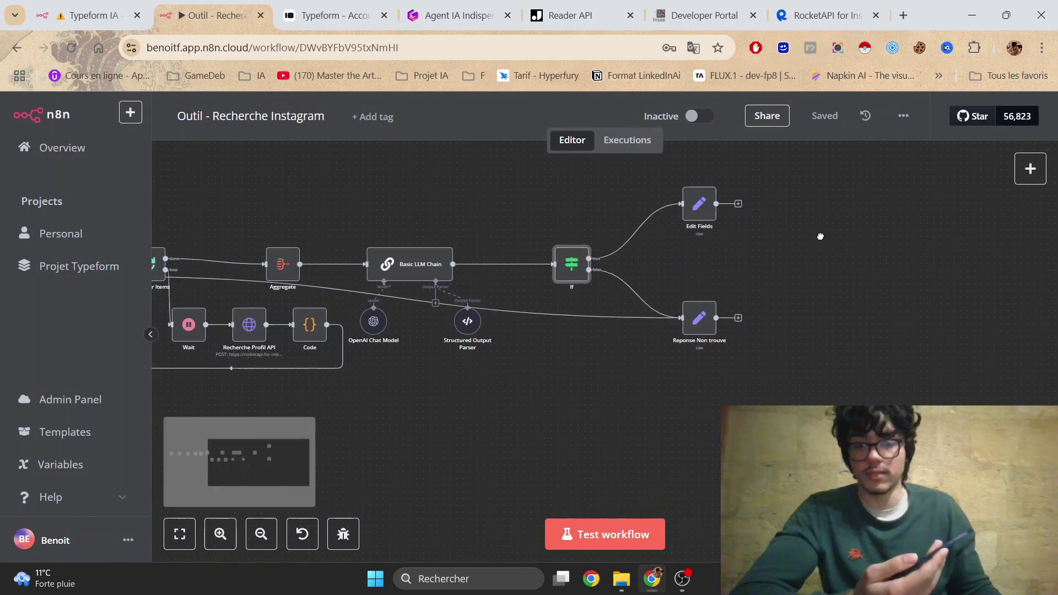
# - Review the Edit Fields node's "Profil trouvé" JSON expression in the enlarged editor, and close the editor and the node
pyautogui.doubleClick(695, 259)
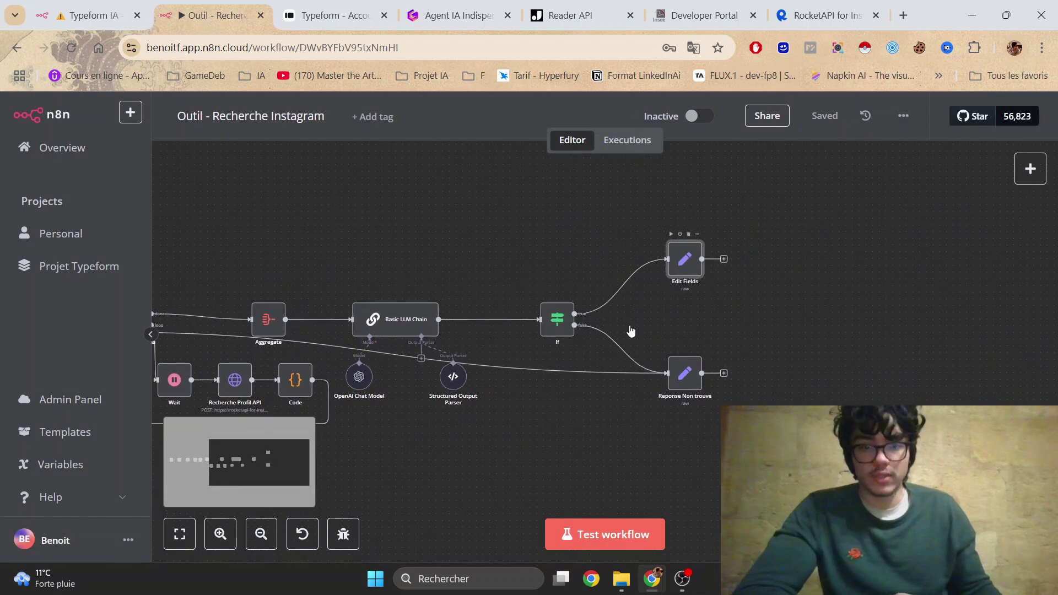
pyautogui.click(712, 274)
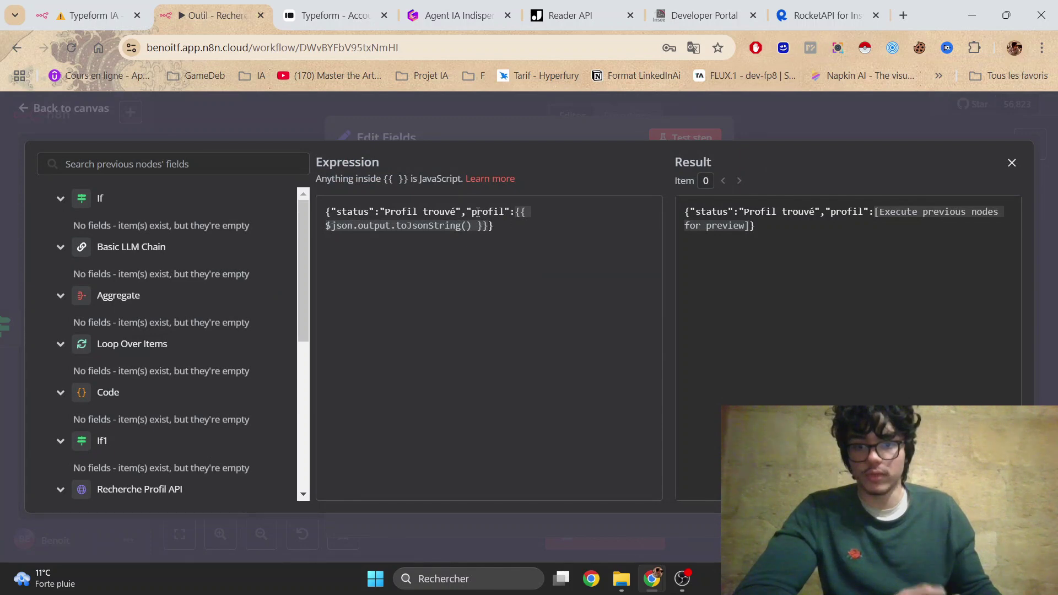
pyautogui.click(838, 111)
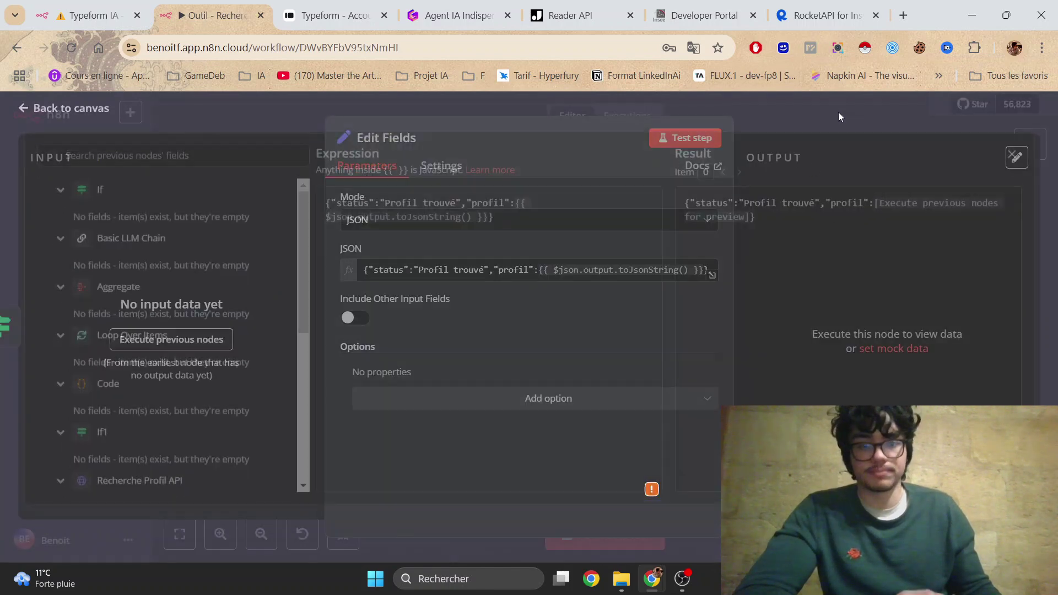
pyautogui.click(812, 112)
# - Review the status message in the Reponse Non trouve node's JSON, close the node, and save the workflow
pyautogui.doubleClick(690, 366)
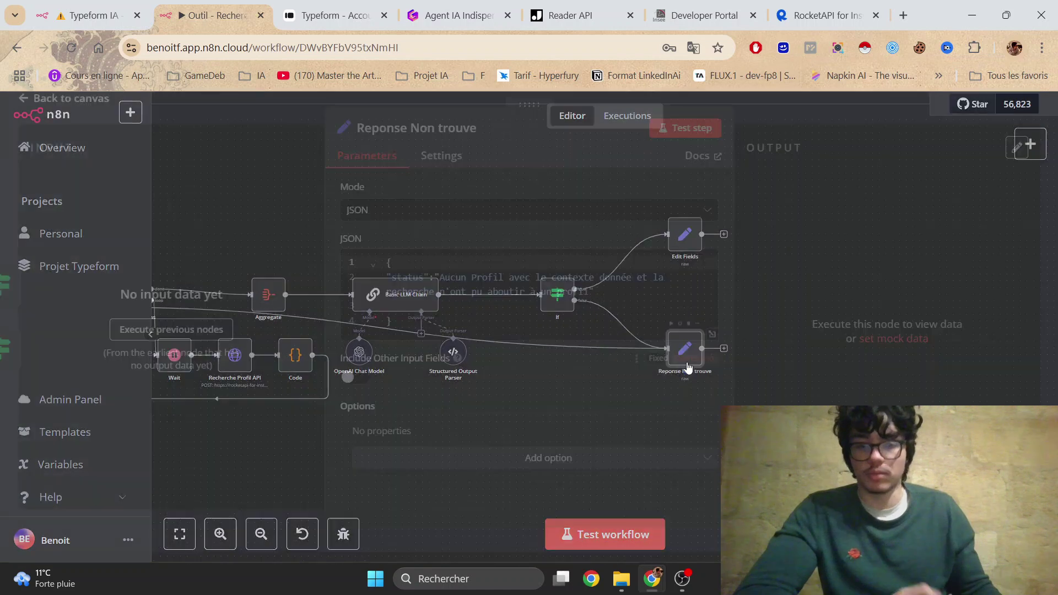
pyautogui.click(504, 311)
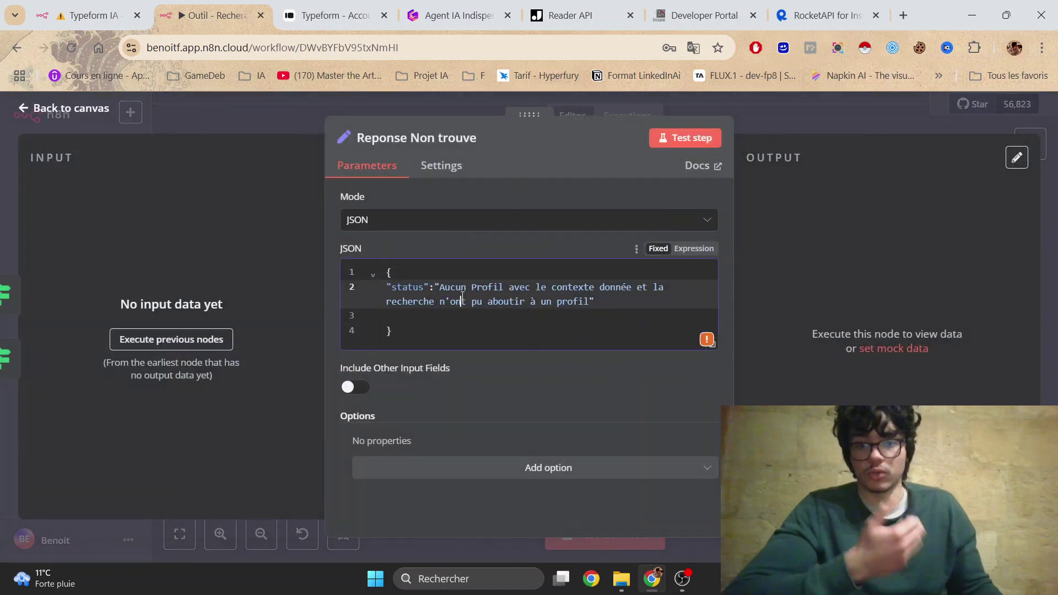
pyautogui.moveTo(466, 301); pyautogui.dragTo(578, 302)
pyautogui.click(578, 302)
pyautogui.click(860, 125)
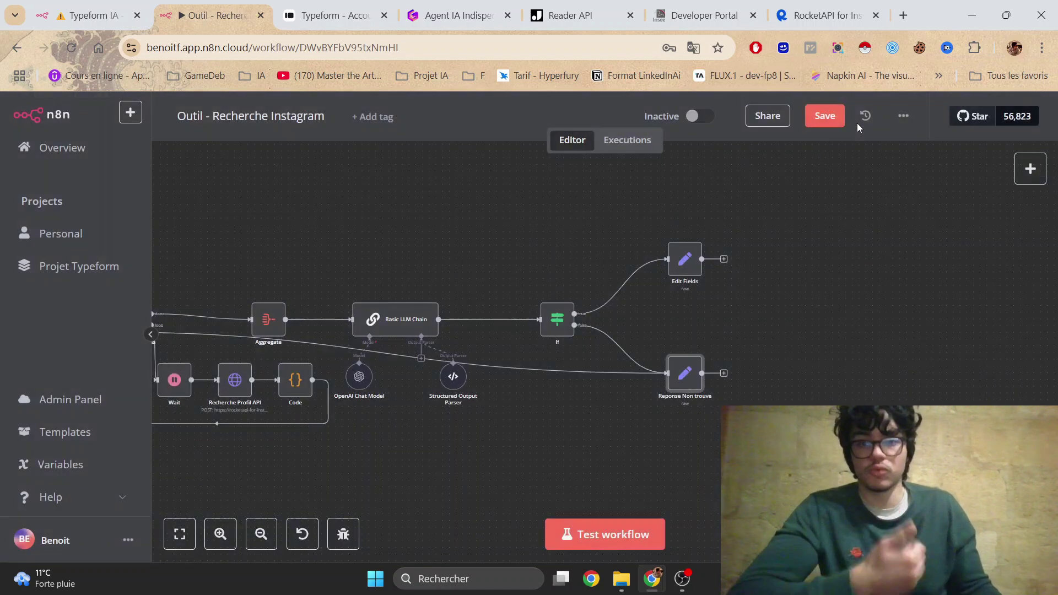
pyautogui.click(821, 126)
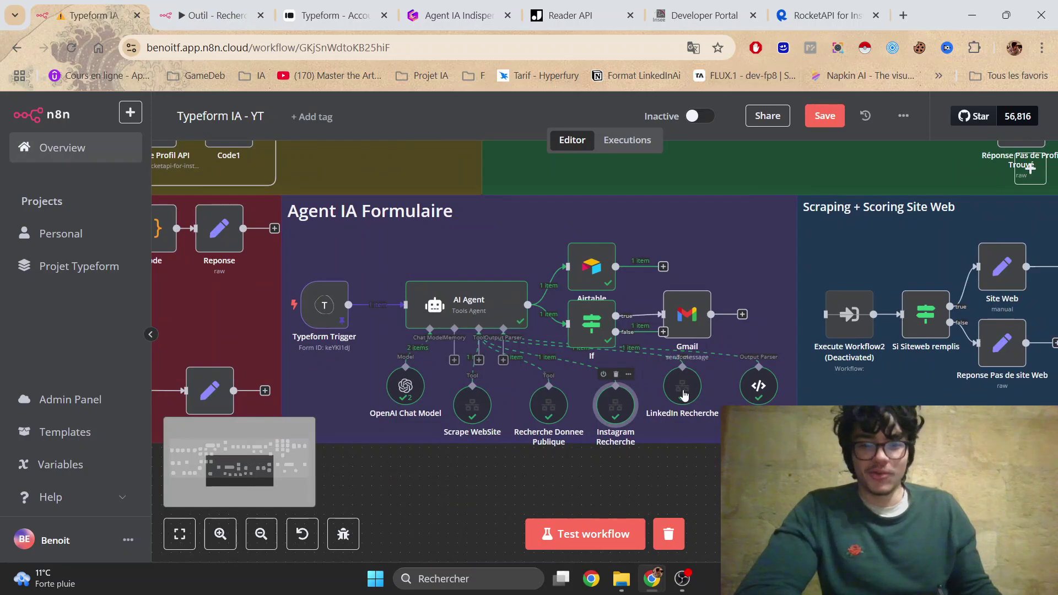
# - Examine the LinkedIn Recherche tool's description and its recherche_profil, nom_entreprise and contexte inputs in the Typeform IA workflow, and close the tool
pyautogui.moveTo(684, 394); pyautogui.dragTo(682, 409)
pyautogui.doubleClick(682, 413)
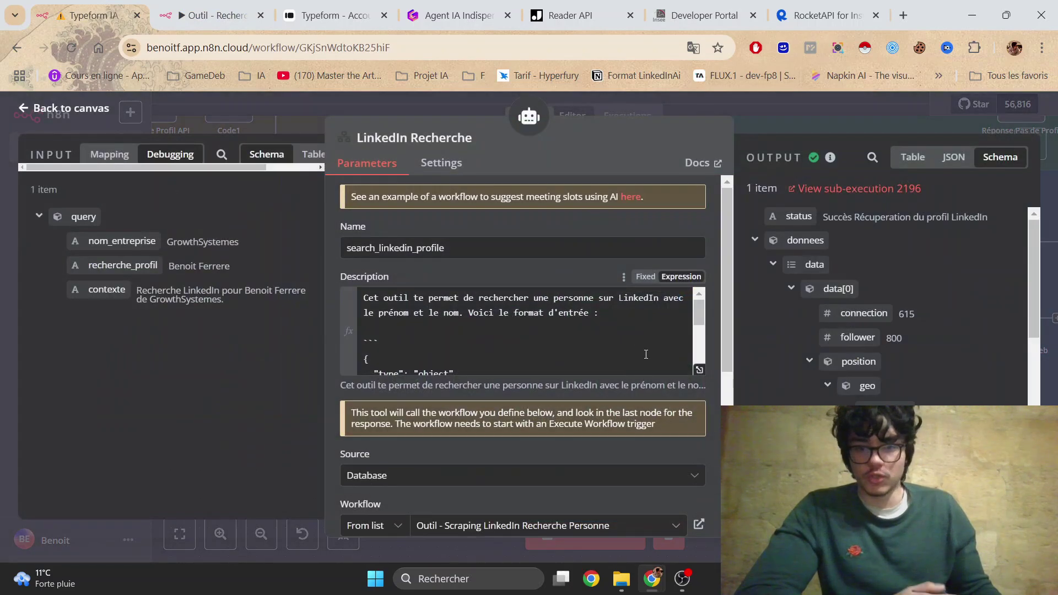
pyautogui.click(700, 370)
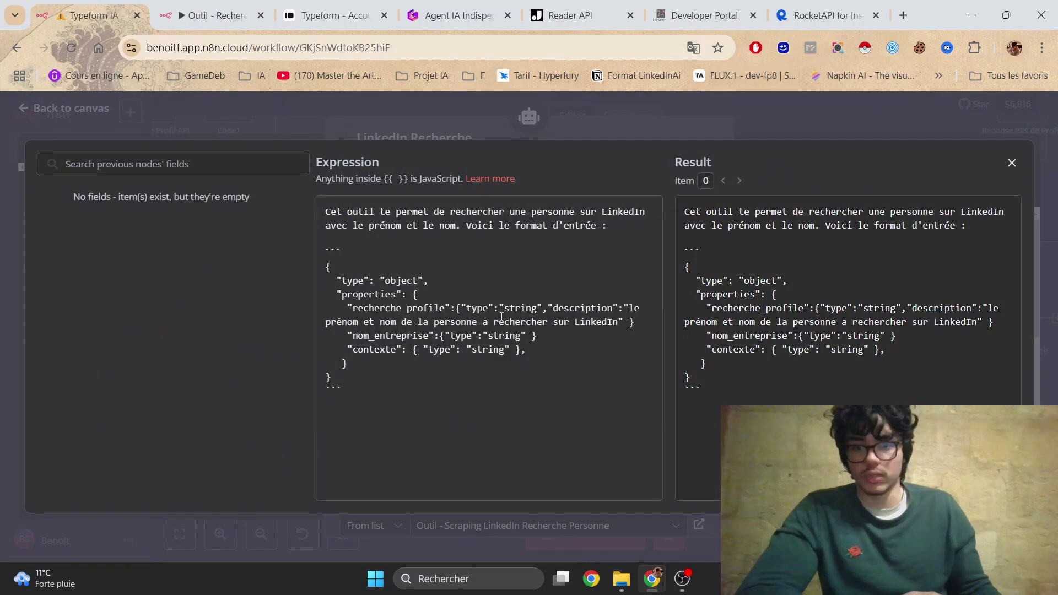
pyautogui.click(775, 127)
pyautogui.scroll(-5, 579, 329)
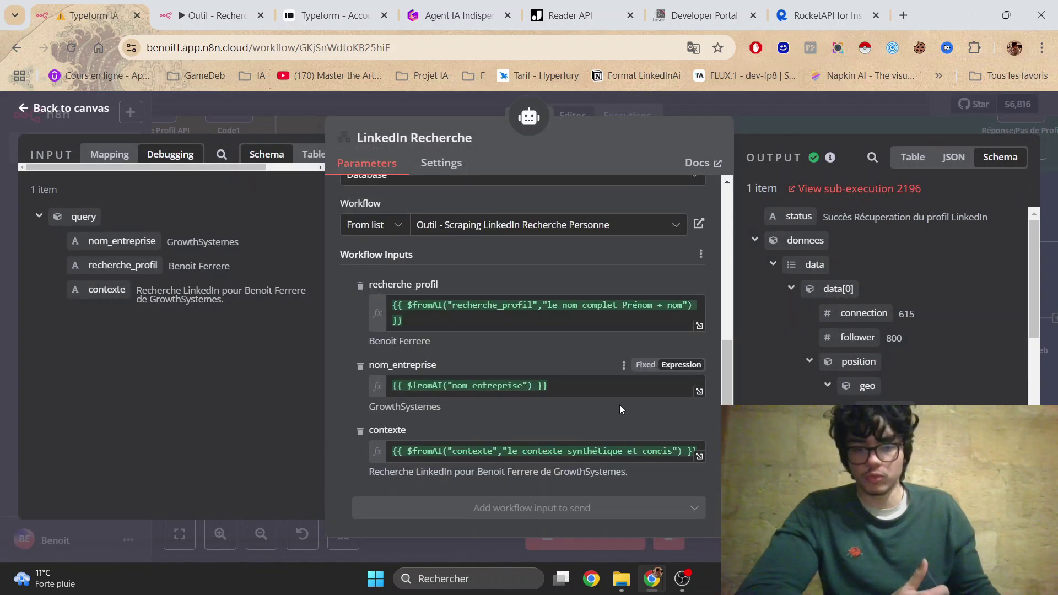
pyautogui.click(775, 114)
# - Switch to the Outil - Scraping LinkedIn Recherche Personne workflow and examine the three fields in its Workflow Input Trigger's JSON example
pyautogui.click(203, 19)
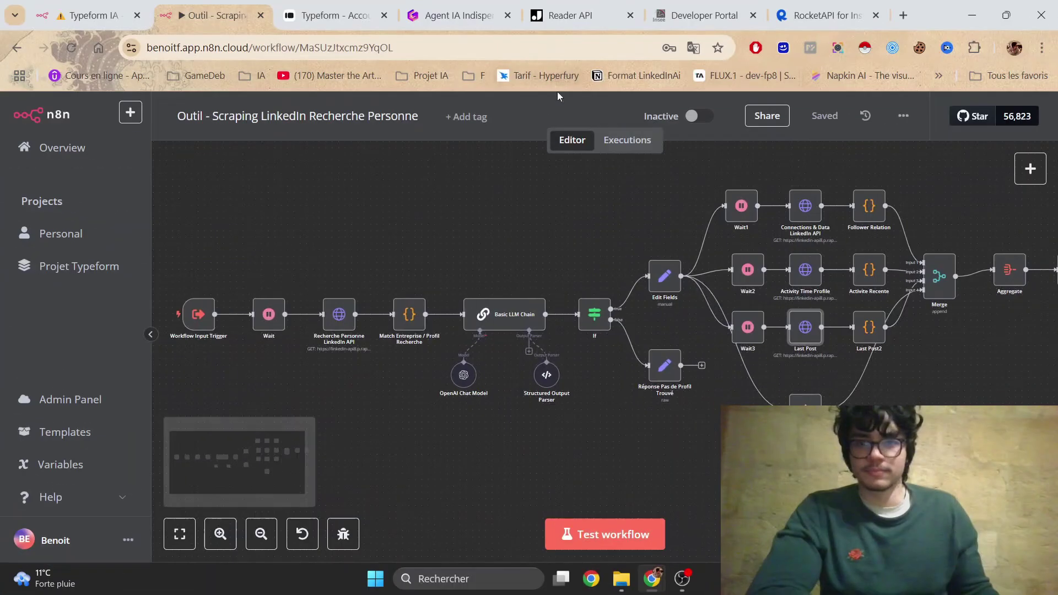
pyautogui.doubleClick(198, 319)
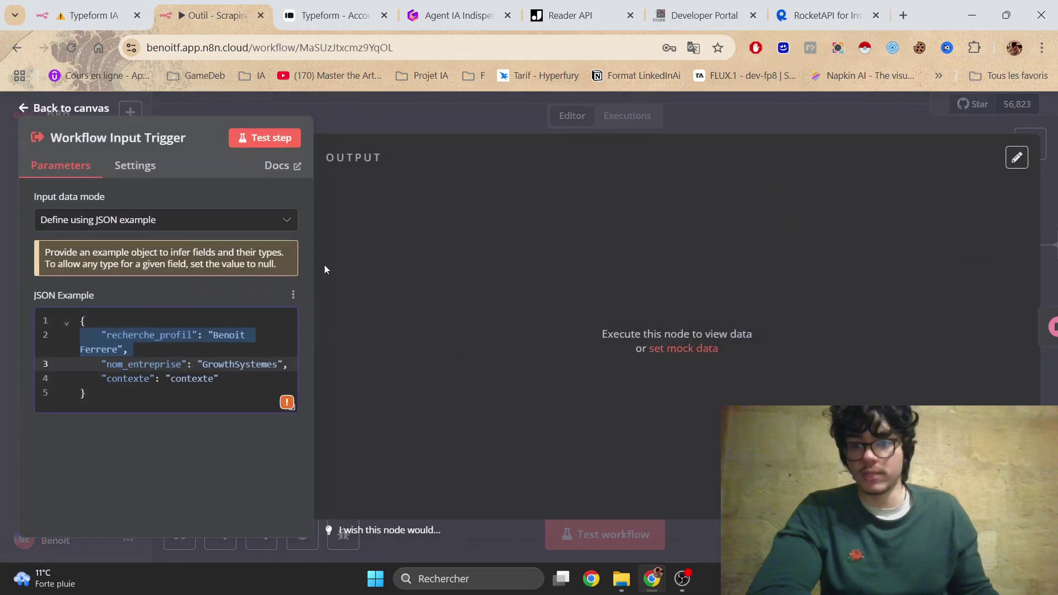
pyautogui.moveTo(149, 406); pyautogui.dragTo(73, 302)
pyautogui.doubleClick(149, 336)
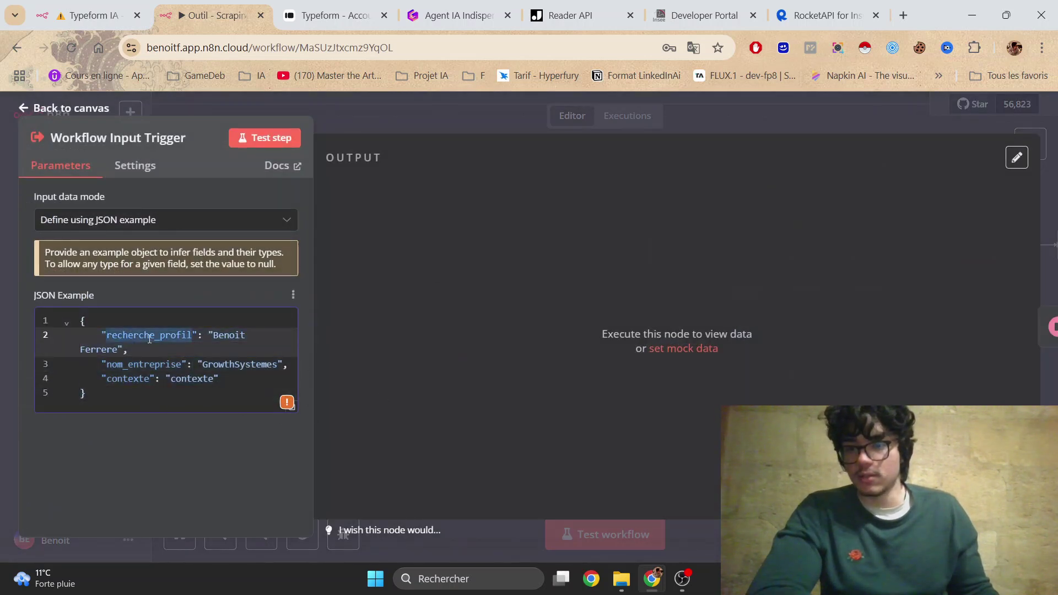
pyautogui.doubleClick(144, 364)
pyautogui.doubleClick(128, 378)
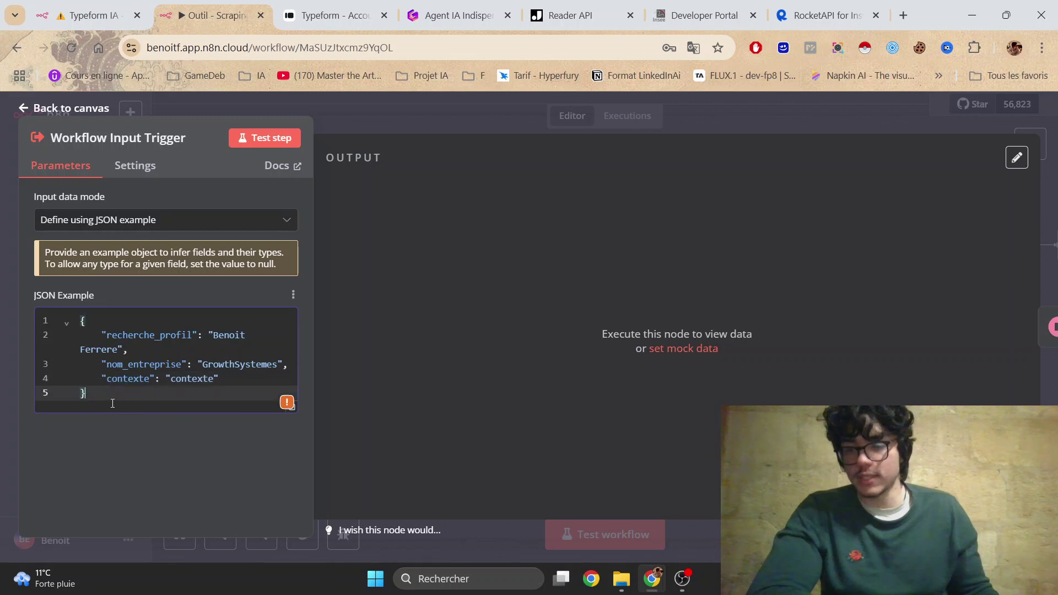
pyautogui.moveTo(87, 394); pyautogui.dragTo(225, 300)
pyautogui.press('Escape')
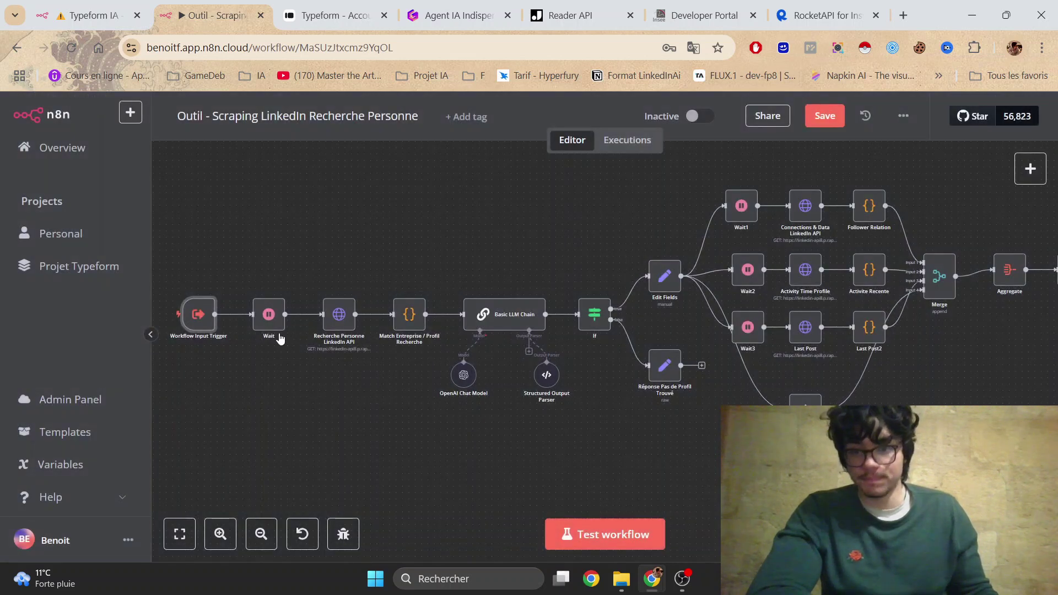
# - Open the Recherche Personne LinkedIn API node and examine its search-people URL and its available Header Auth credentials
pyautogui.doubleClick(338, 314)
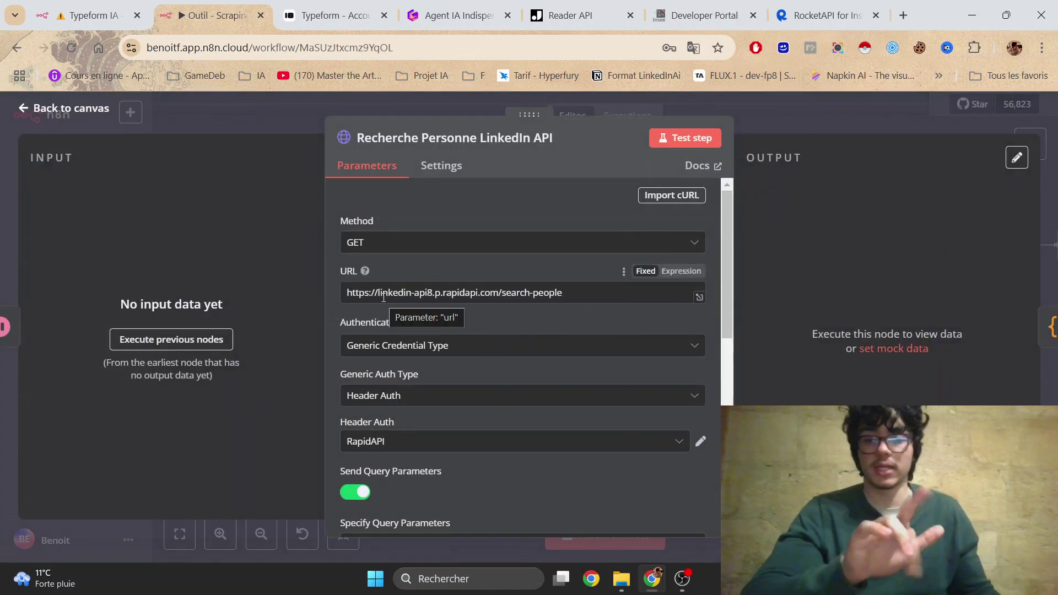
pyautogui.click(410, 448)
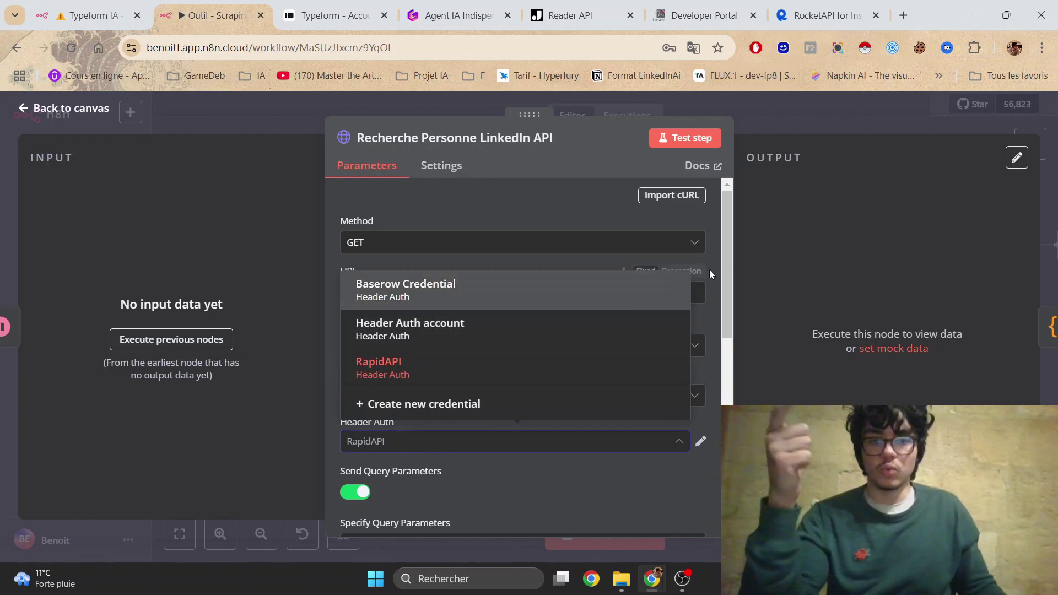
pyautogui.click(710, 268)
pyautogui.press('Tab')
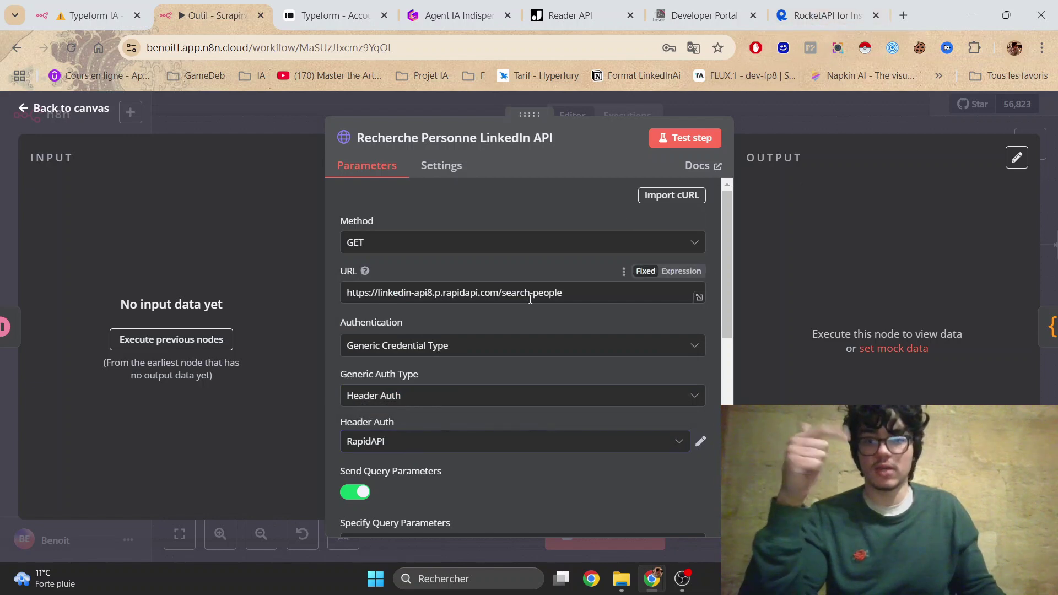
pyautogui.hotkey('ctrl', 'shift', 'Left')
pyautogui.hotkey('ctrl', 'shift', 'Left')
pyautogui.hotkey('ctrl', 'shift', 'Left')
pyautogui.hotkey('ctrl', 'shift', 'Left')
pyautogui.hotkey('ctrl', 'shift', 'Left')
pyautogui.hotkey('ctrl', 'shift', 'Left')
pyautogui.hotkey('ctrl', 'shift', 'Left')
pyautogui.hotkey('ctrl', 'shift', 'Left')
# - Copy the LinkedIn Scraper link from the Agent IA Indispensable Formulaire document and load rapidapi.com/rockapis-rockapis-default/api/linkedin-api8 in the RapidAPI tab
pyautogui.click(841, 5)
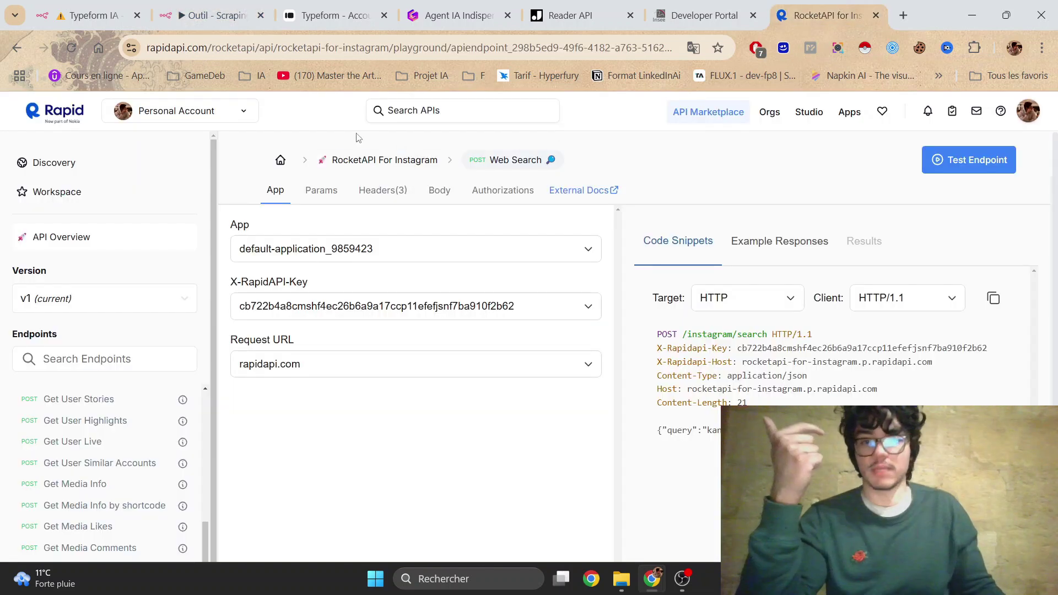
pyautogui.click(447, 7)
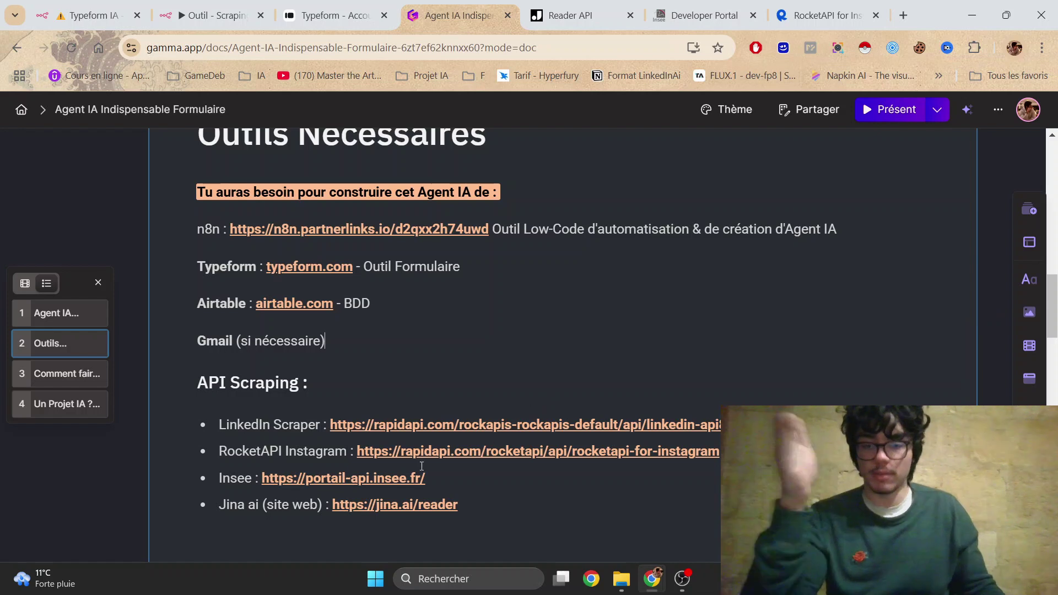
pyautogui.click(551, 451)
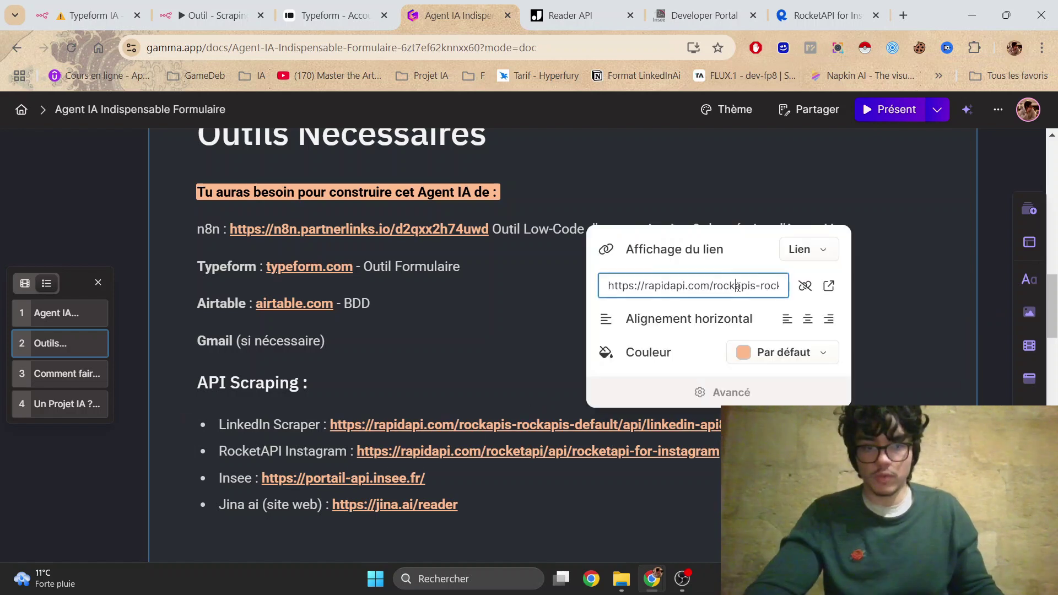
pyautogui.click(694, 286)
pyautogui.click(827, 15)
pyautogui.click(540, 46)
pyautogui.write('https://rapidapi.com/rockapis-rockapis-default/api/linkedin-api8')
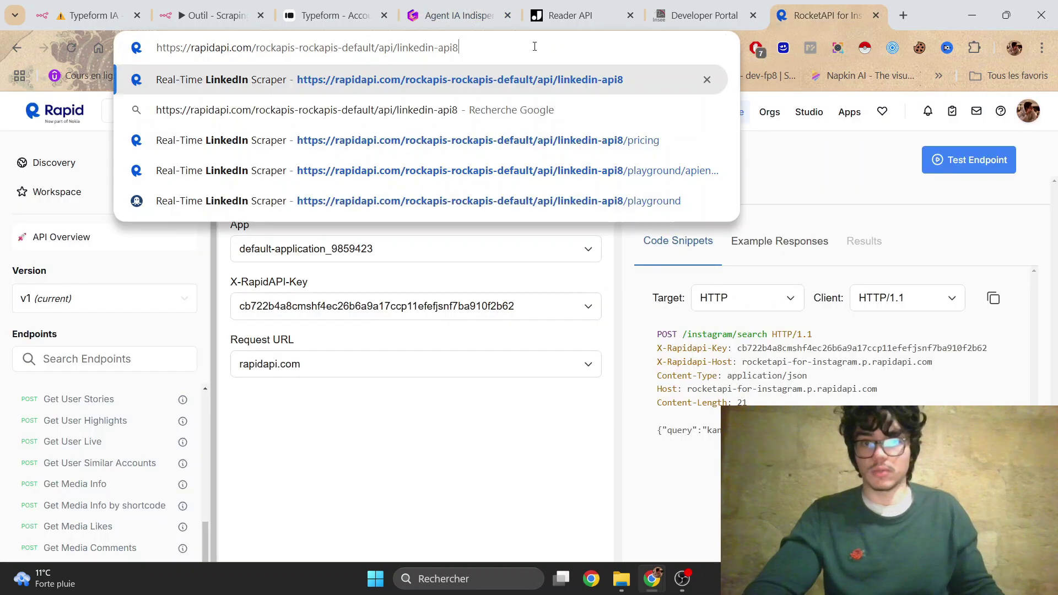
pyautogui.press('Return')
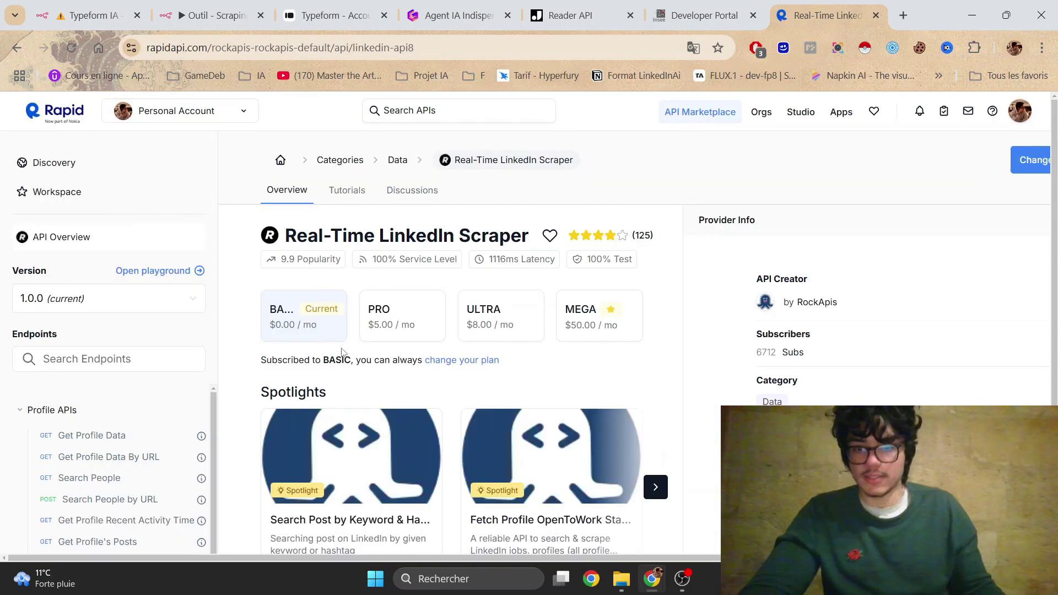
# - Examine the Real-Time LinkedIn Scraper's subscription plans and its list of Profile APIs endpoints, including Search People
pyautogui.scroll(-3, 500, 342)
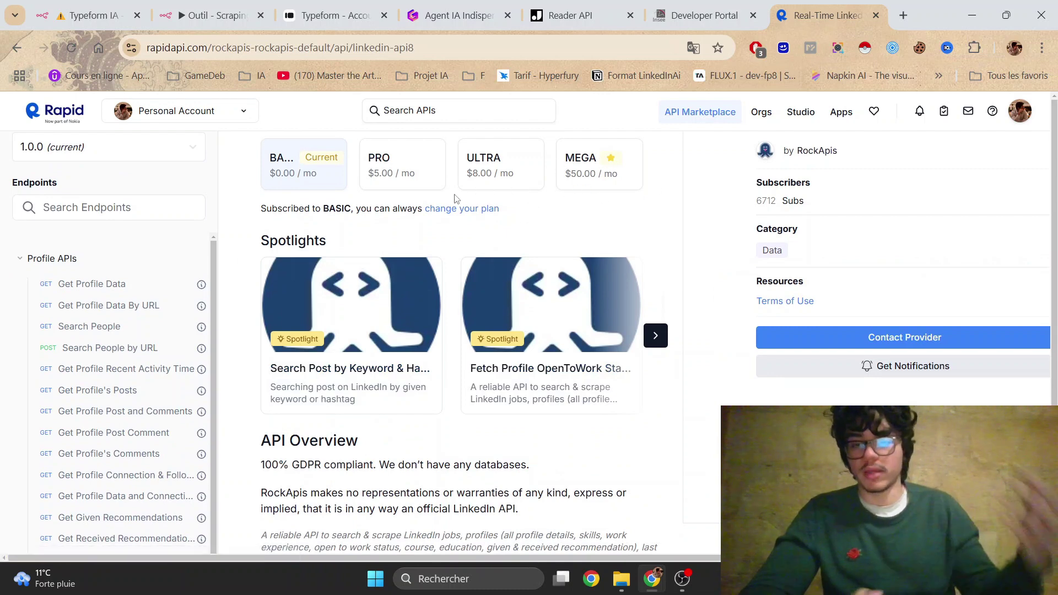
pyautogui.scroll(-2, 211, 366)
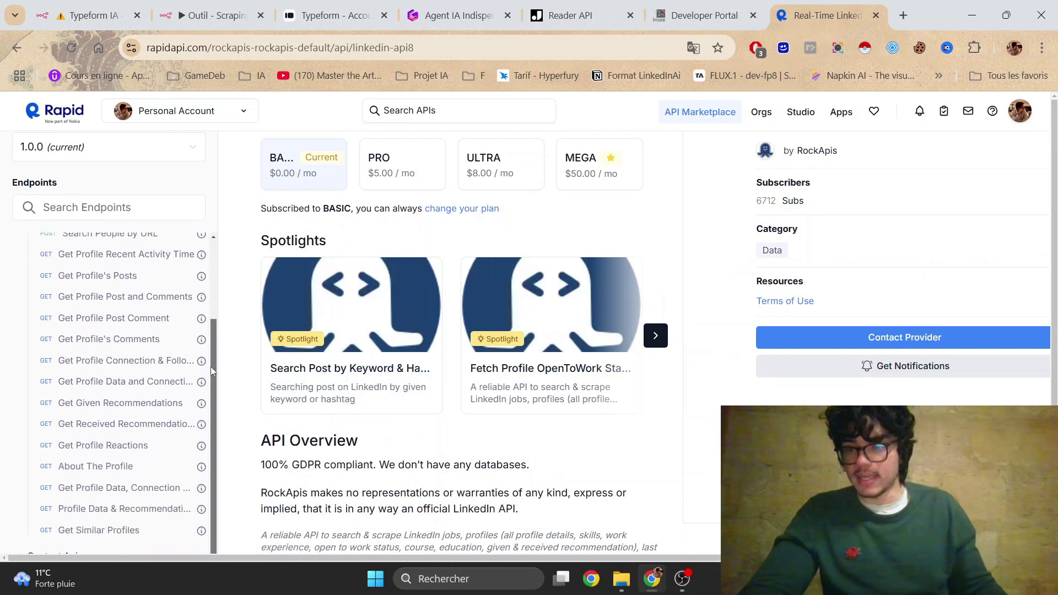
pyautogui.scroll(2, 206, 294)
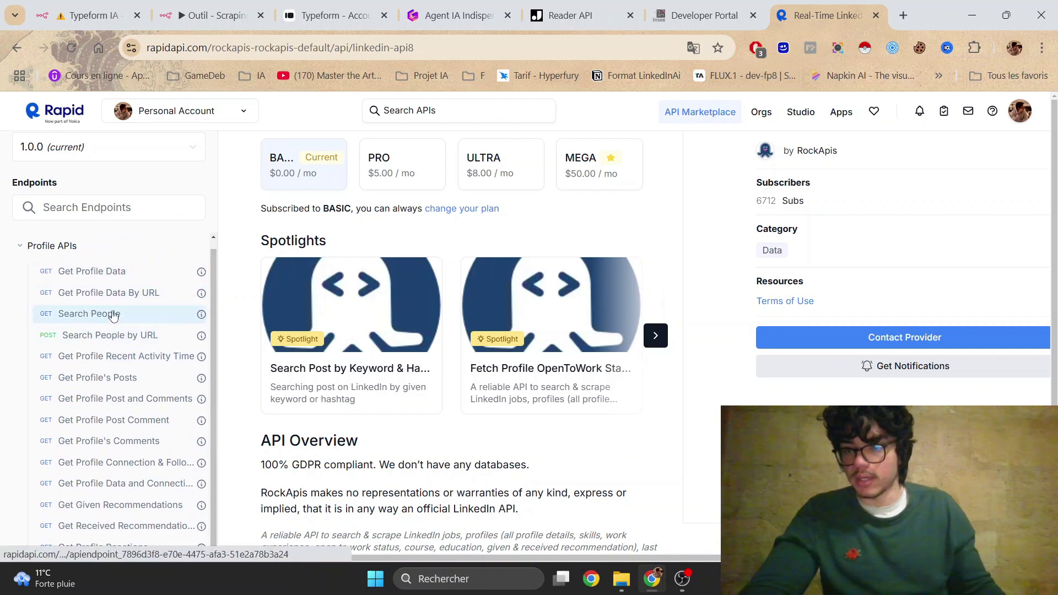
pyautogui.scroll(-3, 133, 399)
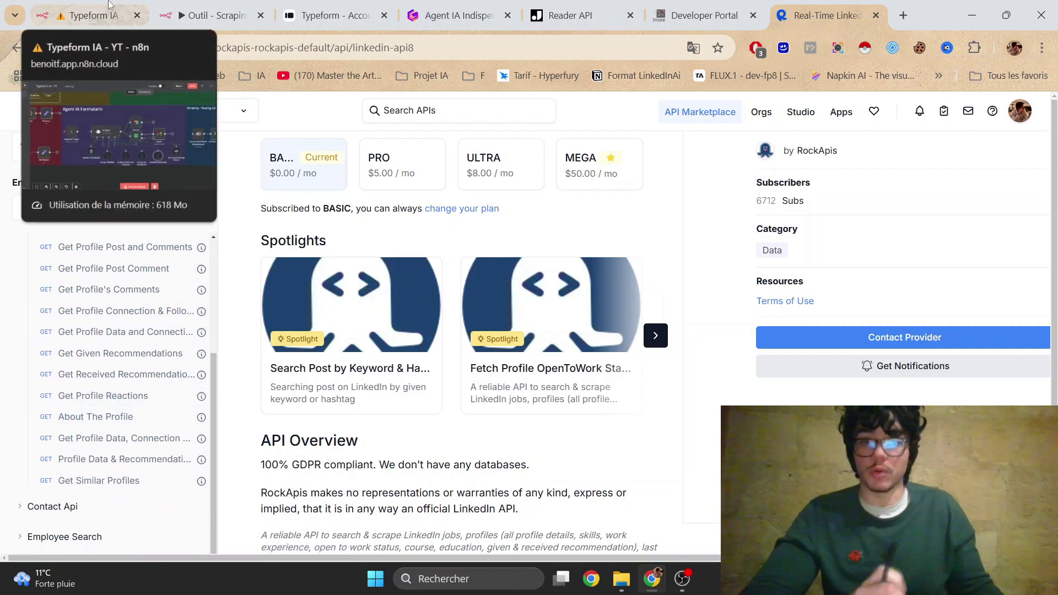
# - Return to the LinkedIn workflow, review the Recherche Personne LinkedIn API node's URL and keywords query parameter, close it, and save the workflow
pyautogui.click(203, 4)
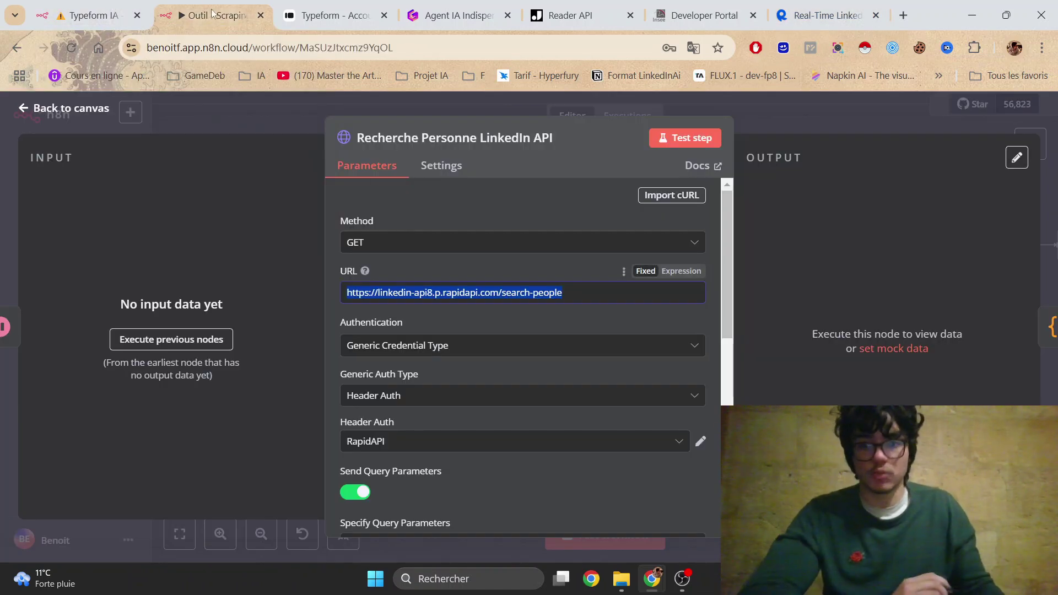
pyautogui.scroll(-1, 732, 326)
pyautogui.scroll(1, 727, 308)
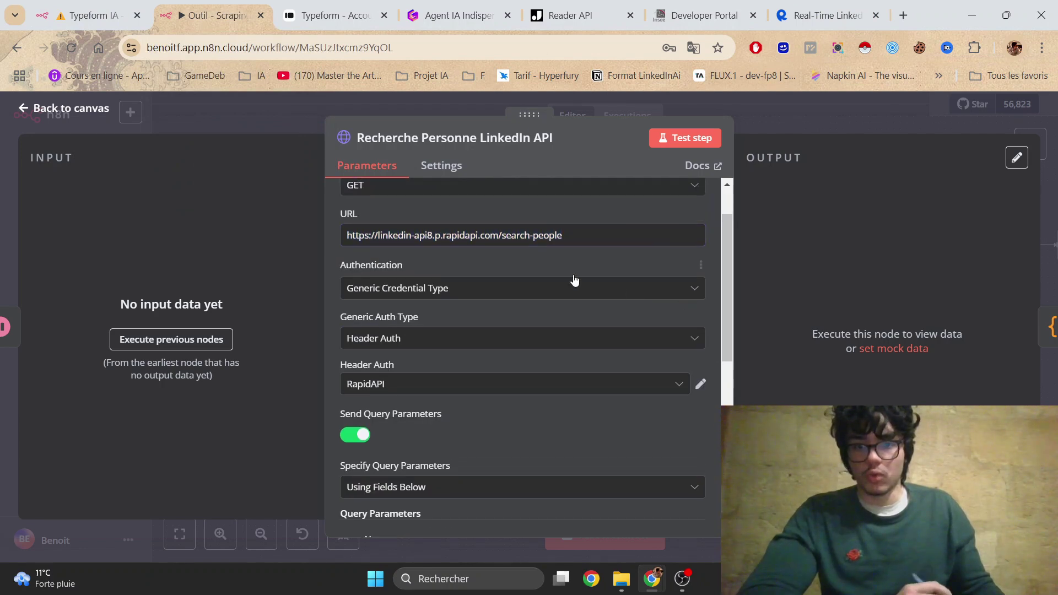
pyautogui.click(567, 233)
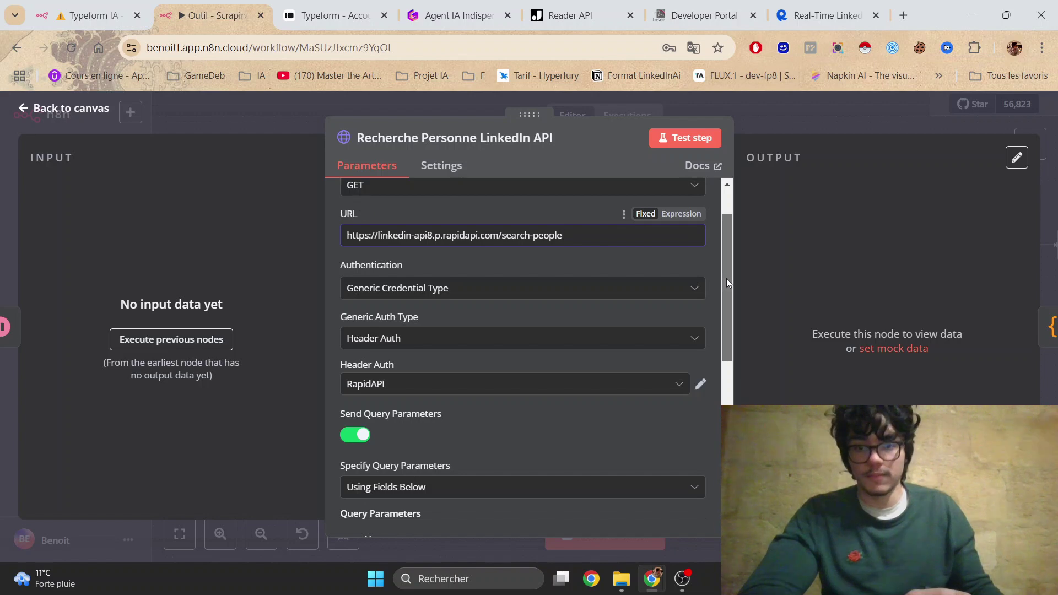
pyautogui.scroll(-2, 727, 279)
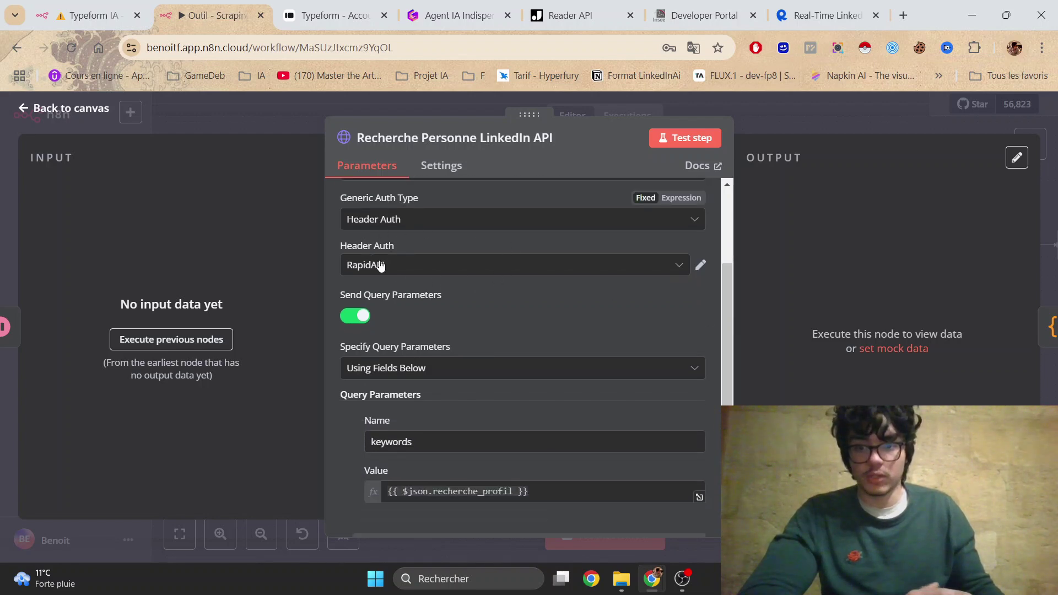
pyautogui.moveTo(727, 324); pyautogui.dragTo(729, 361)
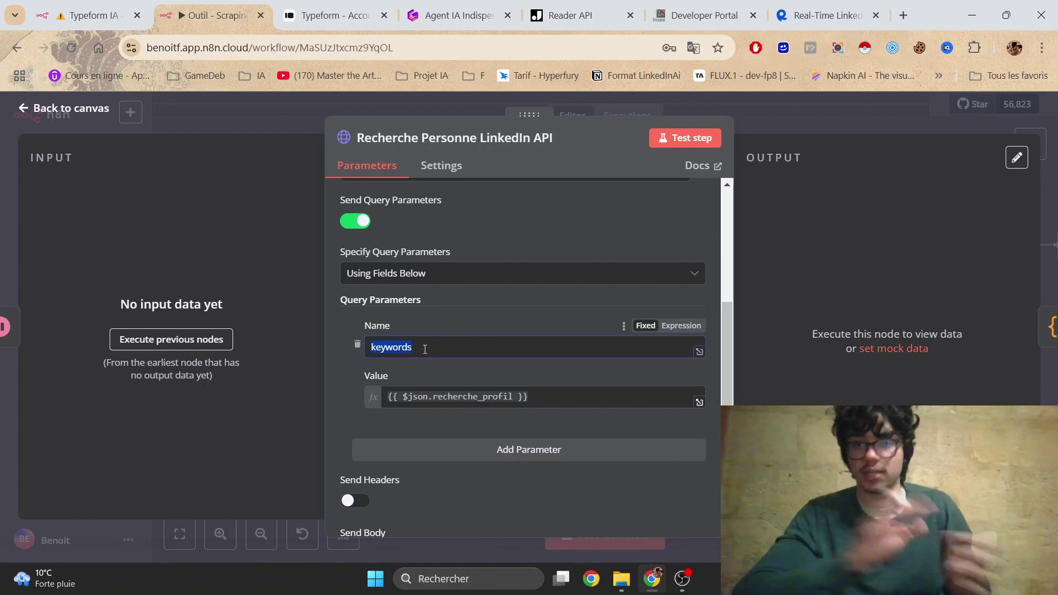
pyautogui.click(556, 399)
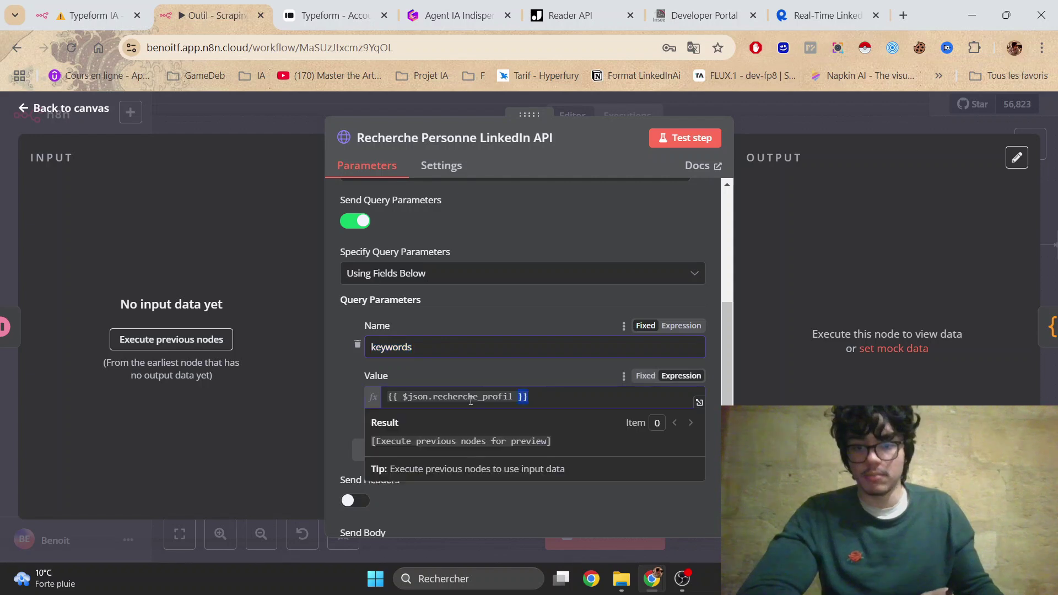
pyautogui.doubleClick(380, 348)
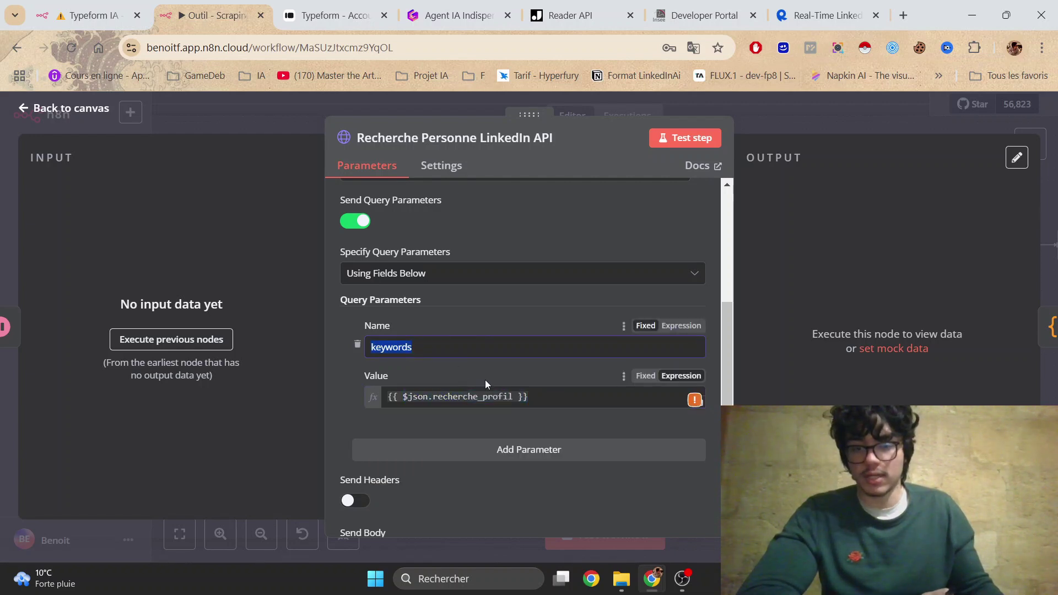
pyautogui.click(547, 403)
pyautogui.click(797, 111)
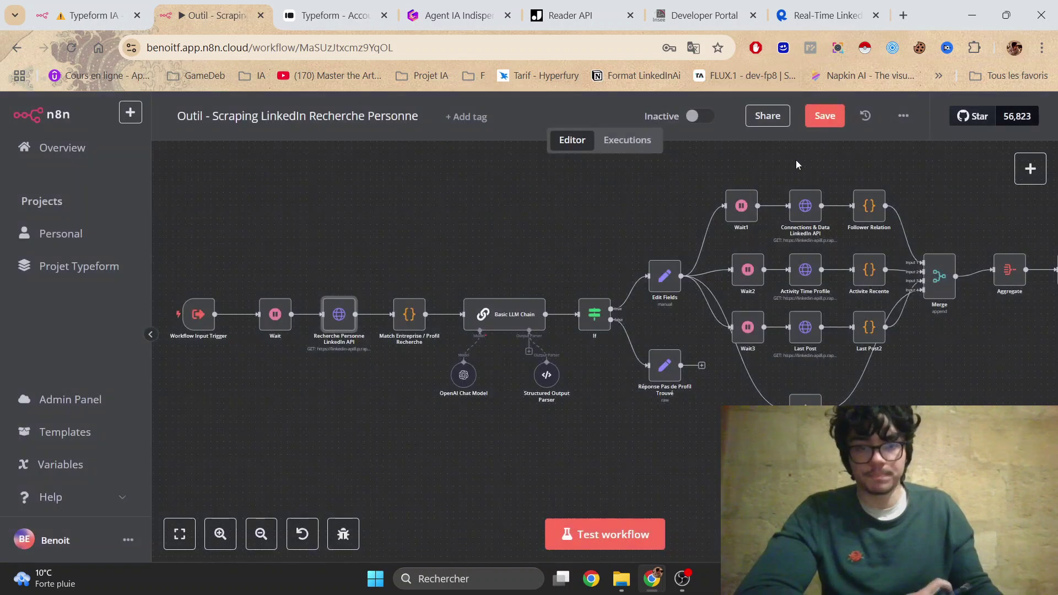
pyautogui.click(823, 117)
# - Examine the Match Entreprise / Profil Recherche node's JavaScript in the expanded code editor, and close the node
pyautogui.moveTo(467, 221); pyautogui.dragTo(578, 226)
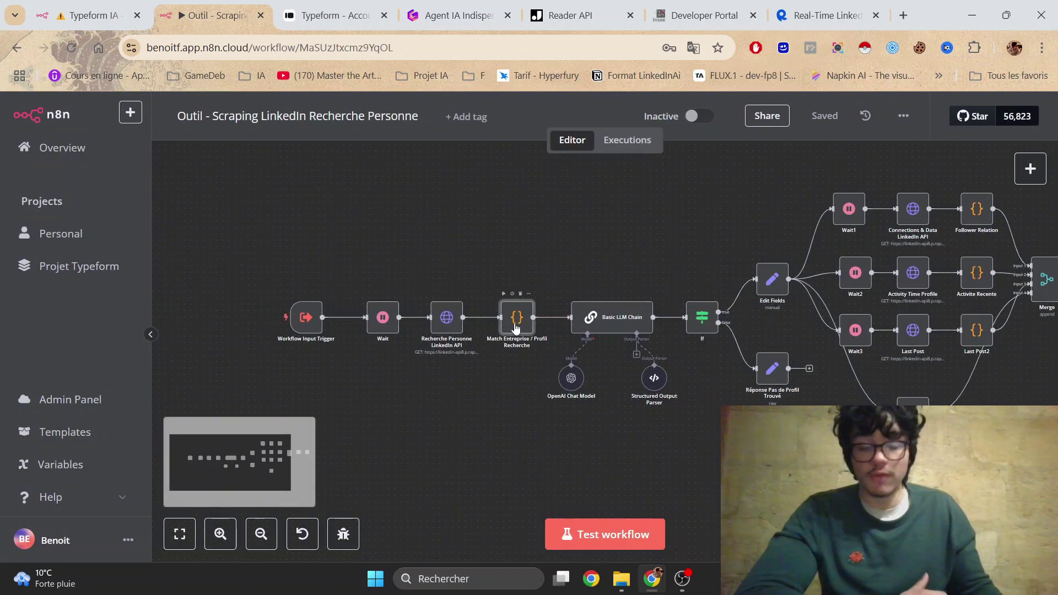
pyautogui.doubleClick(516, 328)
pyautogui.scroll(2, 689, 342)
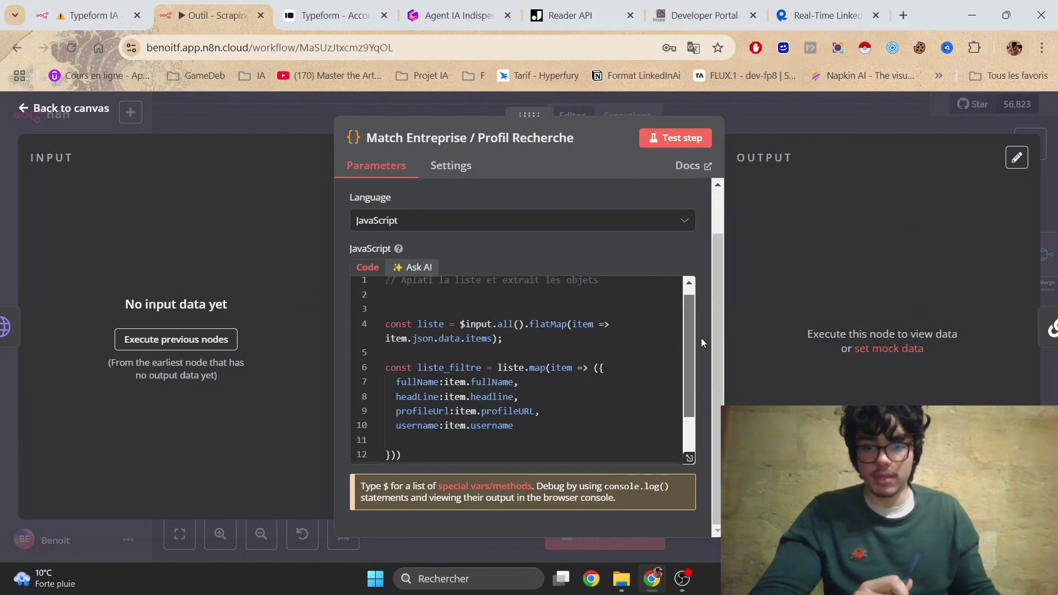
pyautogui.click(689, 460)
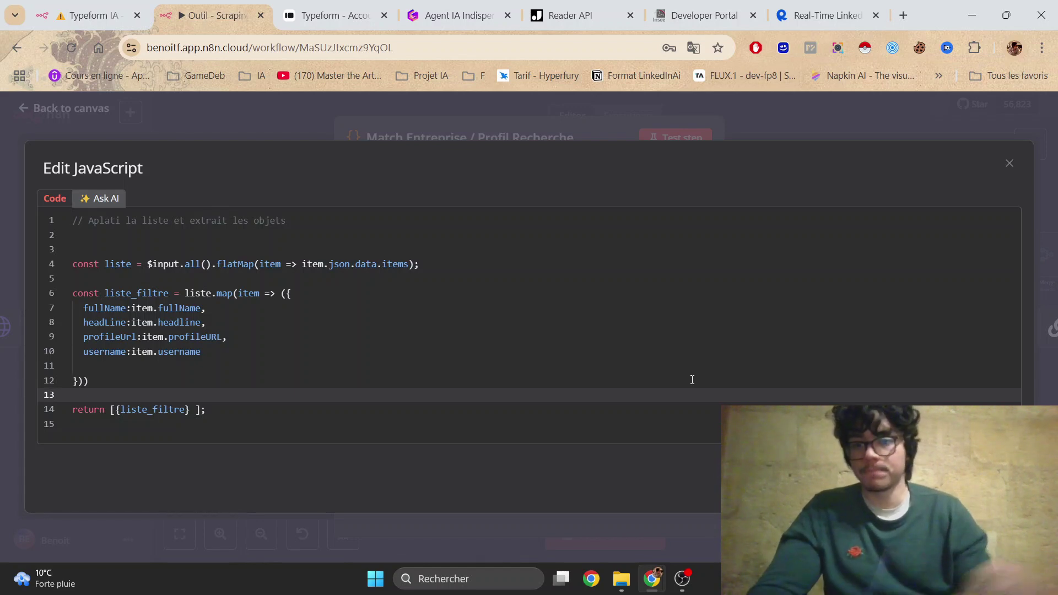
pyautogui.press('Escape')
pyautogui.press('Escape')
# - Examine the Basic LLM Chain's prompt, from its objective and searched-profile variables to the constraints and liste_recherche block, and close the node
pyautogui.press('1')
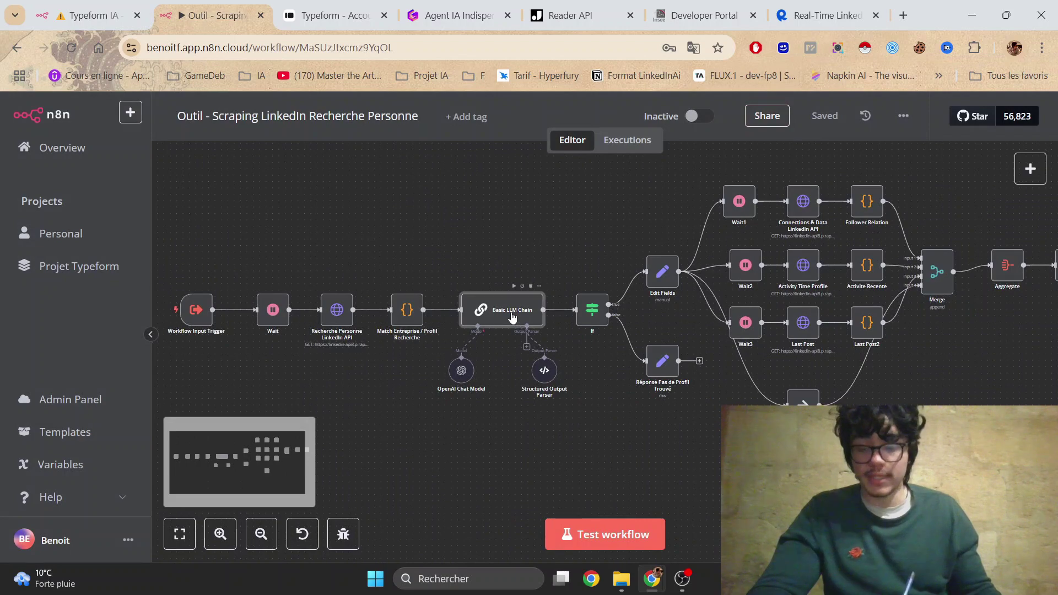
pyautogui.doubleClick(499, 310)
pyautogui.click(700, 372)
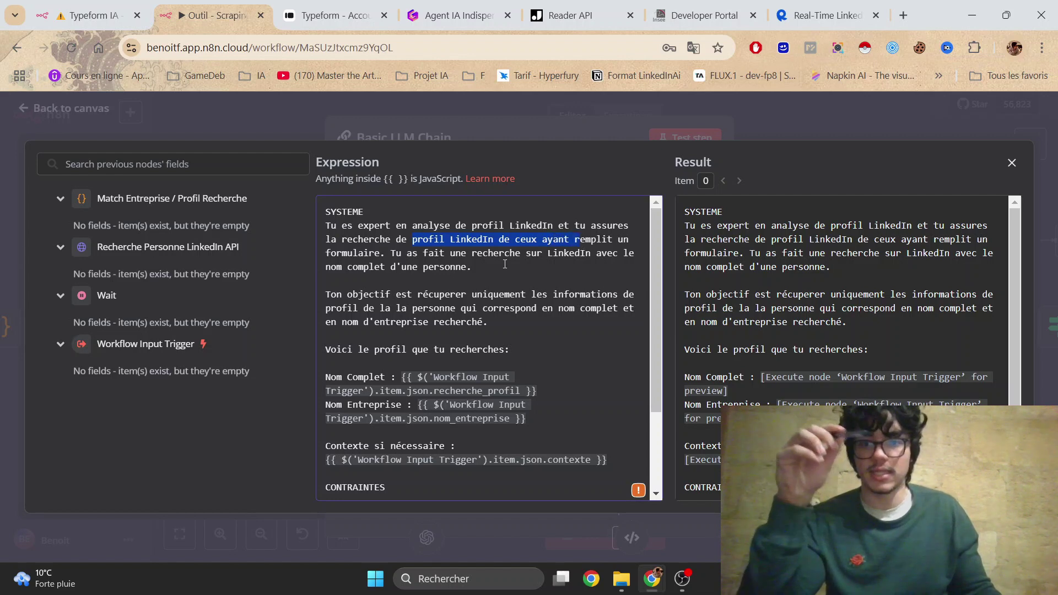
pyautogui.click(478, 265)
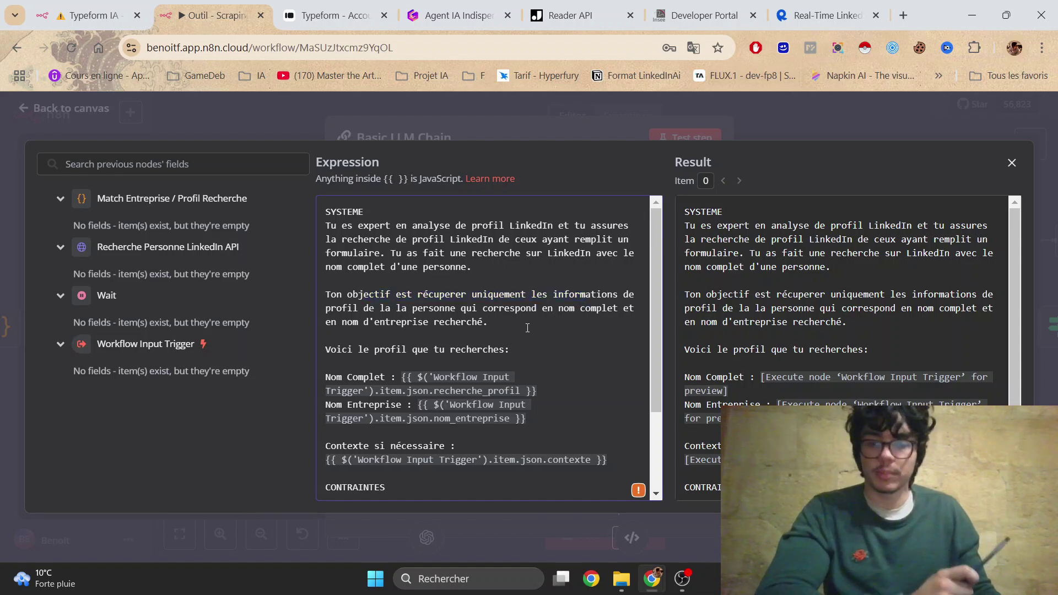
pyautogui.scroll(-2, 523, 329)
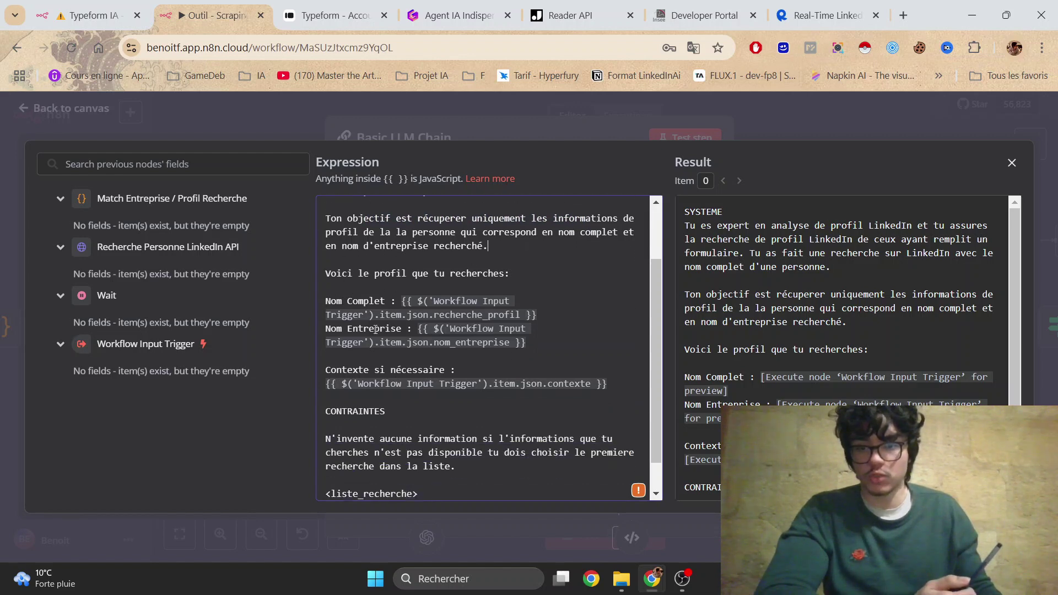
pyautogui.scroll(-1, 385, 358)
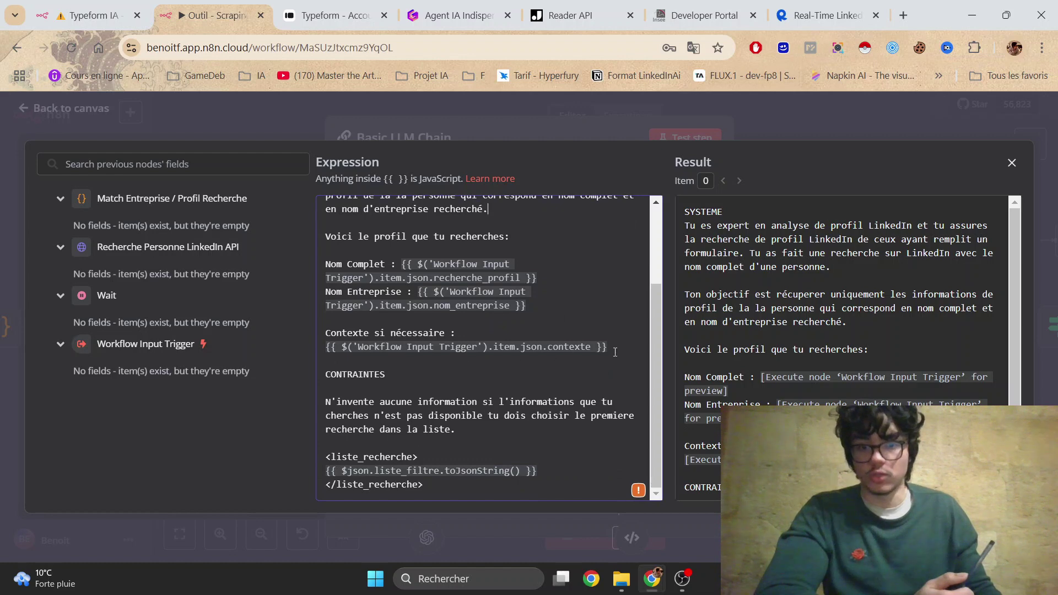
pyautogui.moveTo(615, 351); pyautogui.dragTo(294, 329)
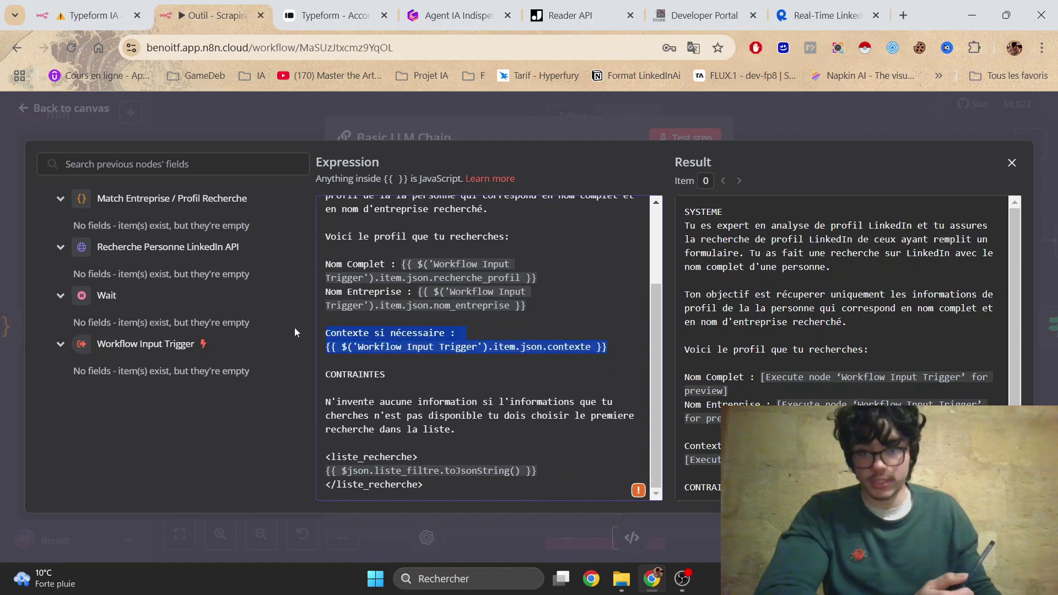
pyautogui.click(489, 429)
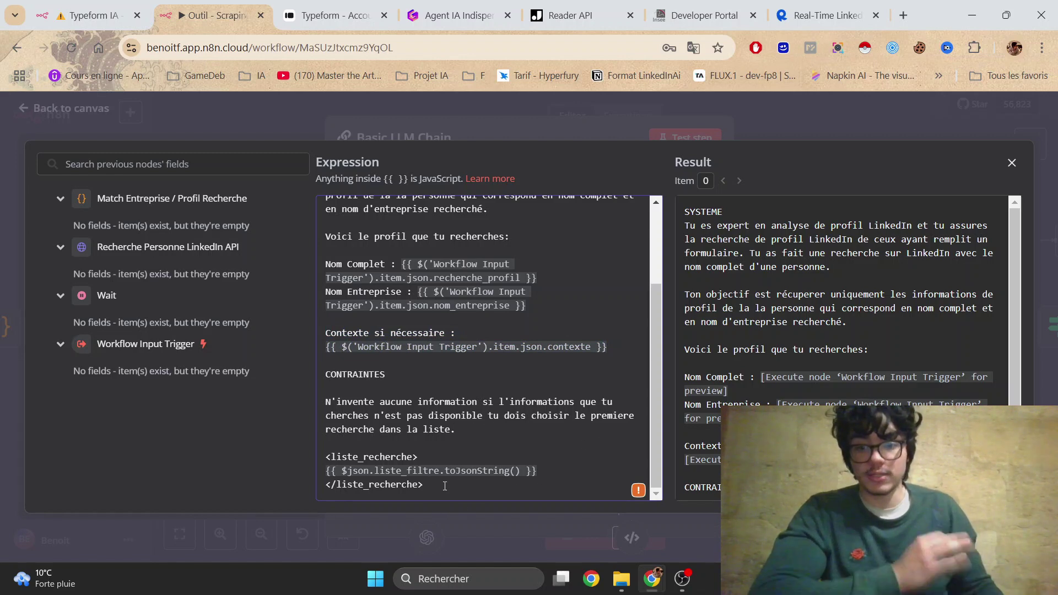
pyautogui.moveTo(445, 486); pyautogui.dragTo(317, 457)
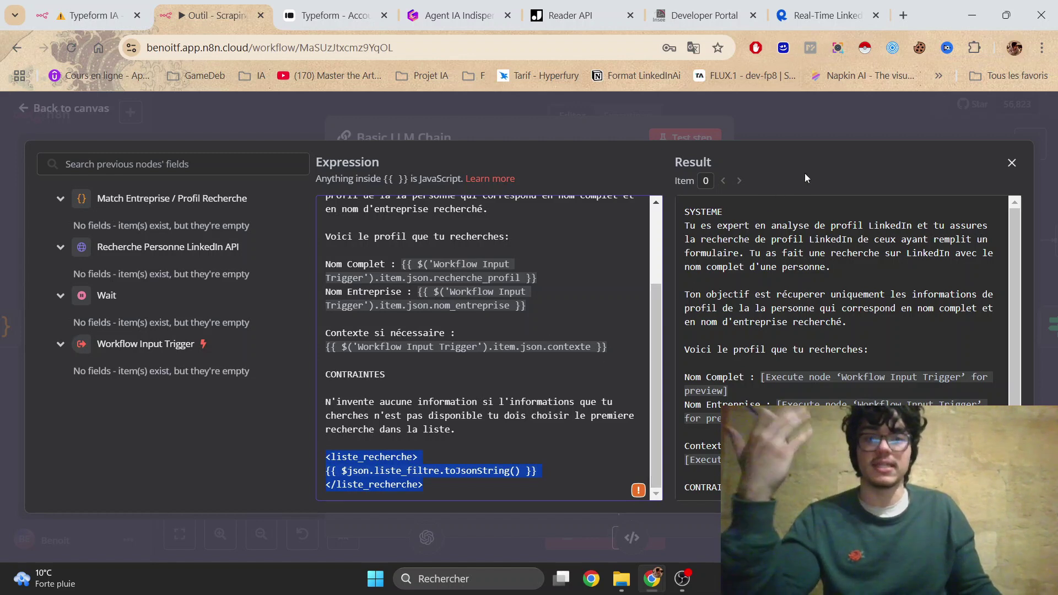
pyautogui.click(817, 128)
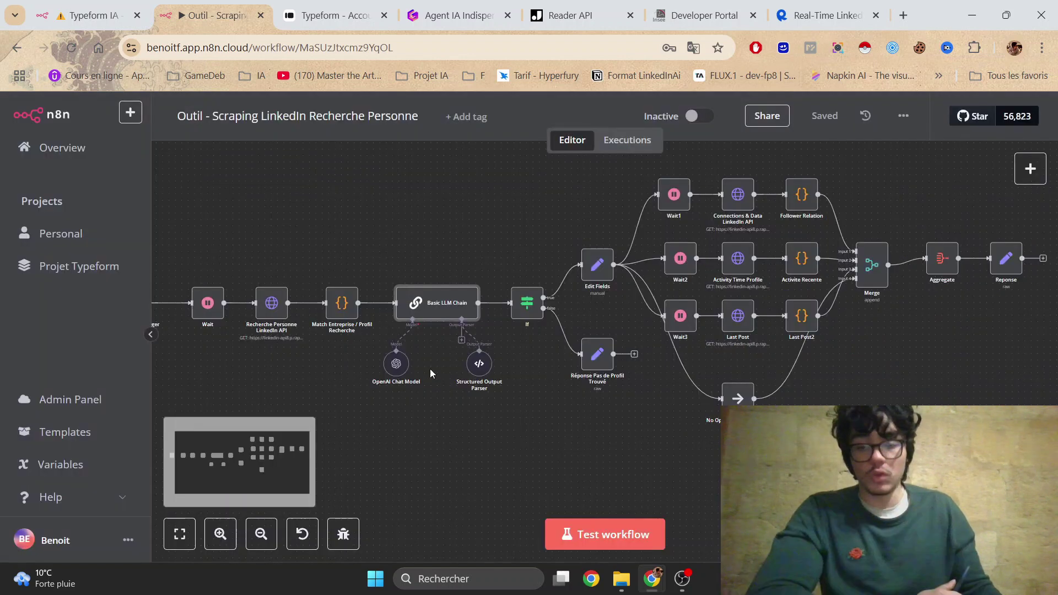
# - Review the error message in the Réponse Pas de Profil Trouvé node's JSON, and close the node
pyautogui.moveTo(395, 364); pyautogui.dragTo(390, 364)
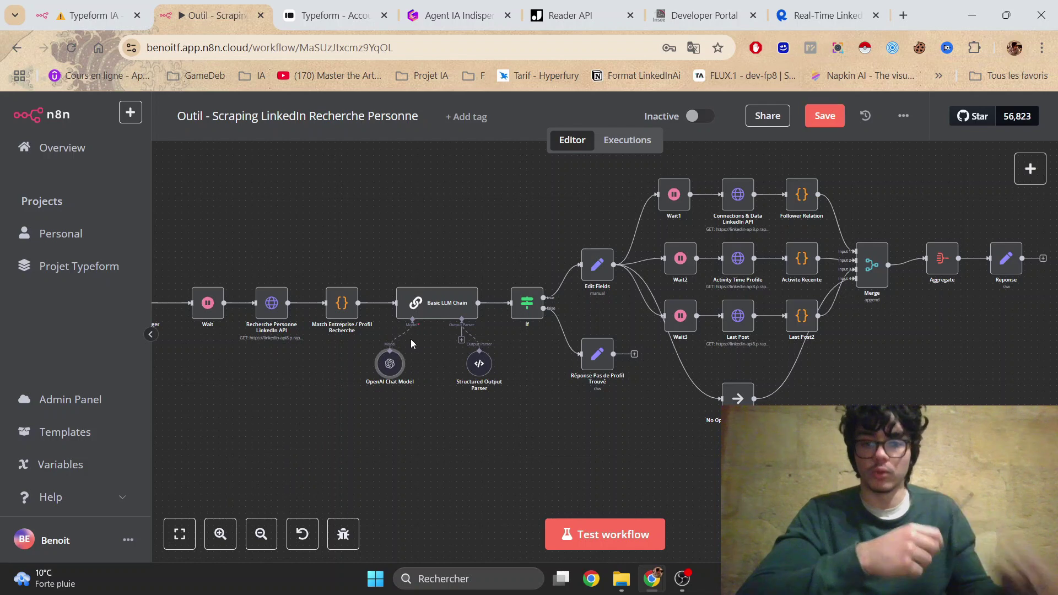
pyautogui.doubleClick(600, 359)
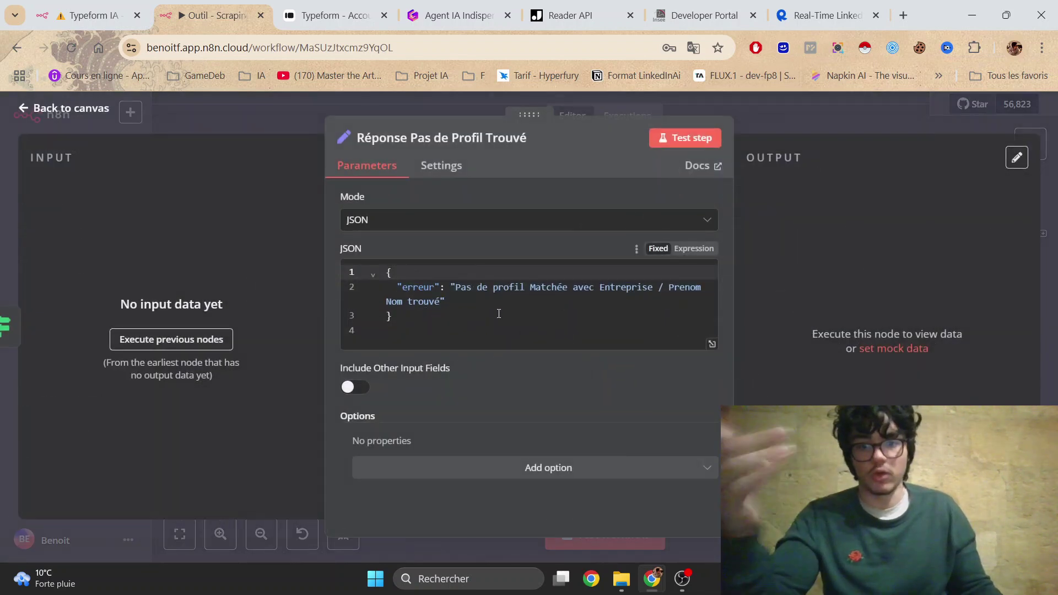
pyautogui.click(834, 129)
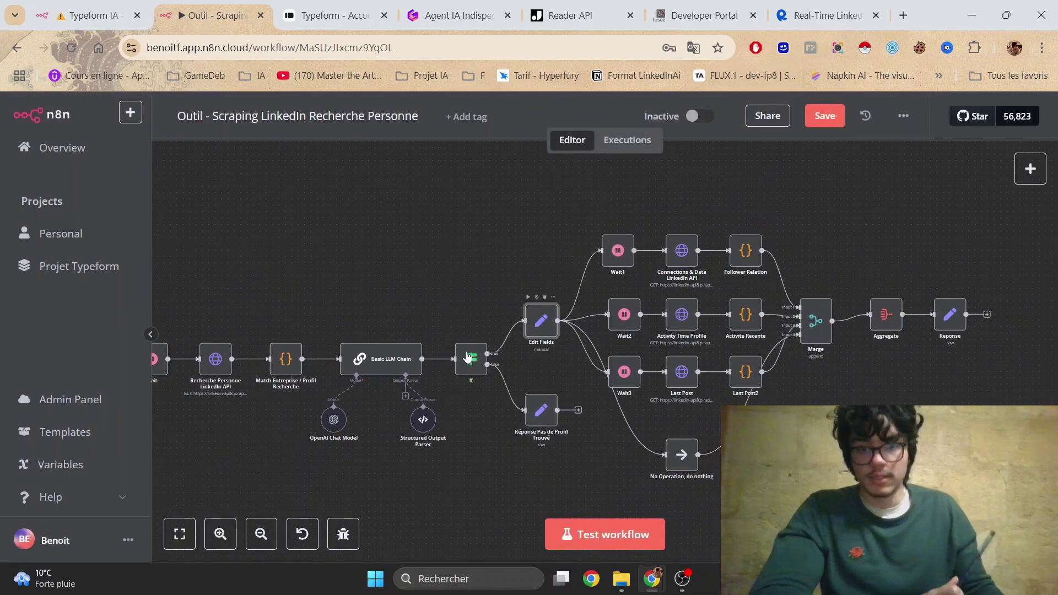
# - Examine the profileURL and username mappings in the Edit Fields node, close it, and look over the parallel LinkedIn API branches
pyautogui.doubleClick(542, 324)
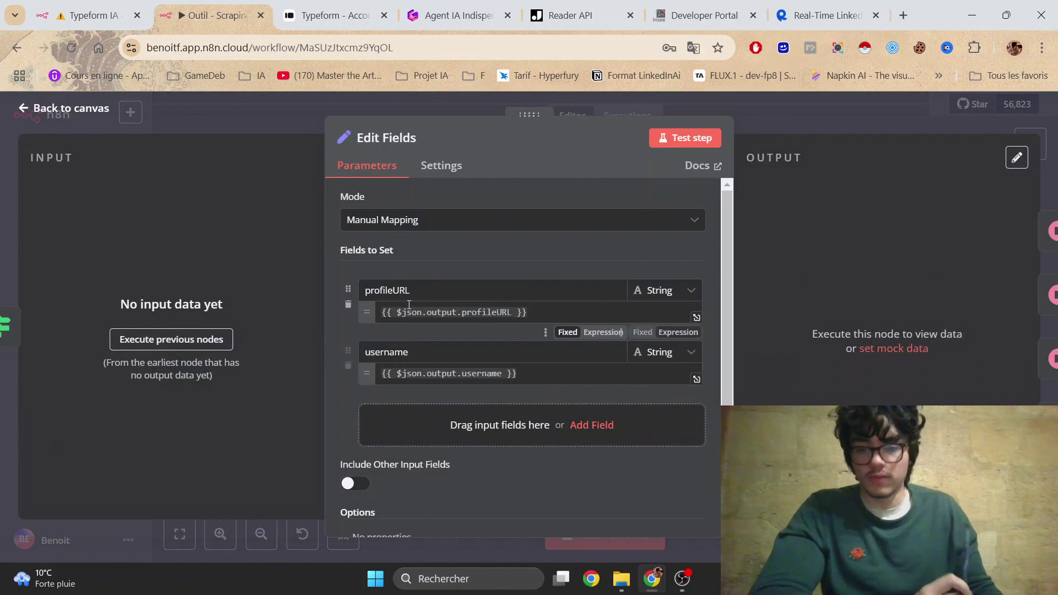
pyautogui.click(801, 137)
pyautogui.hscroll(5, 566, 330)
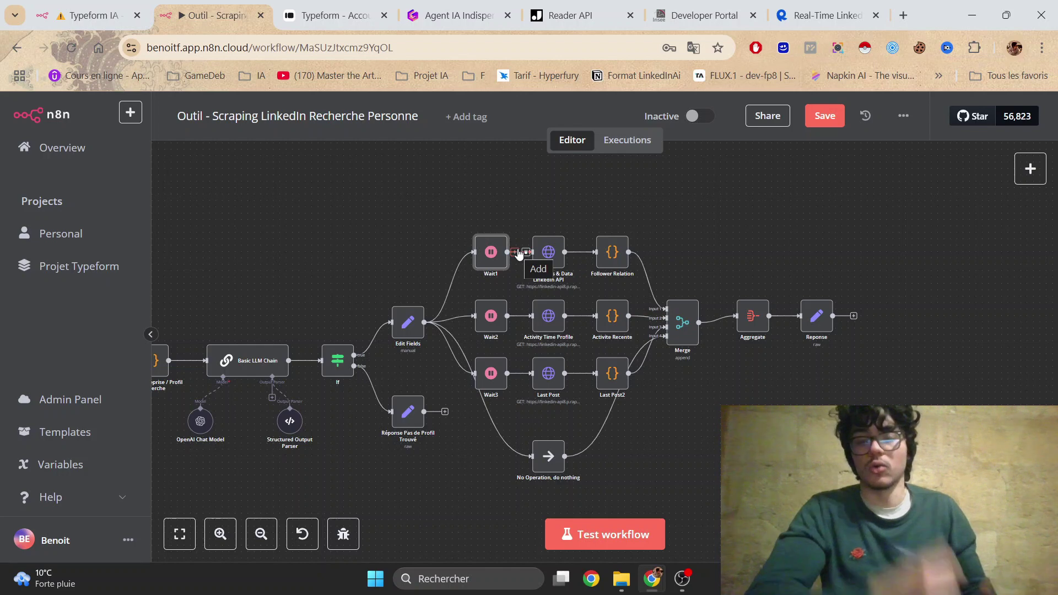
pyautogui.click(546, 324)
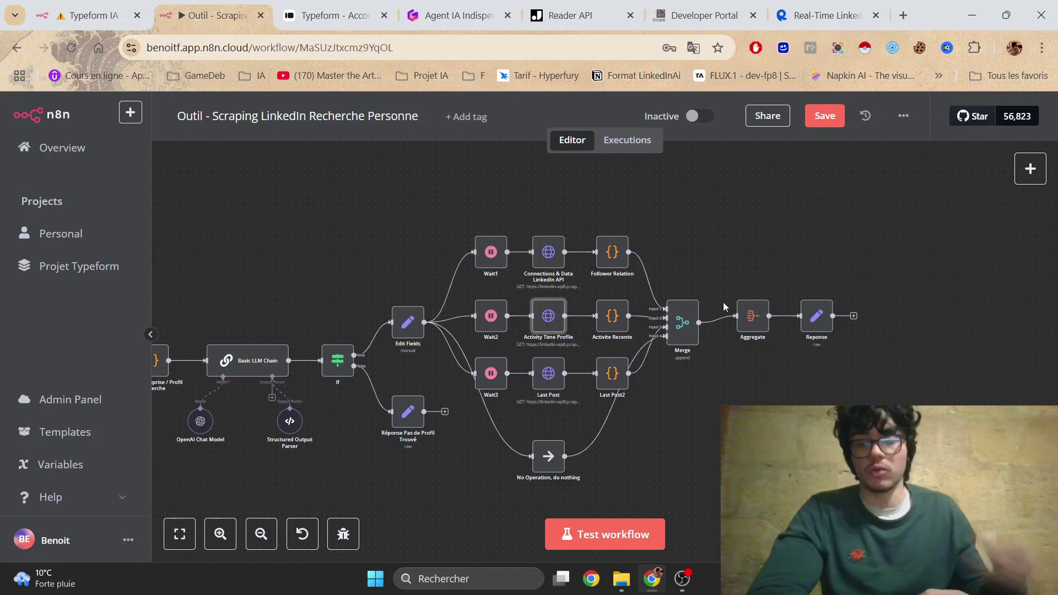
# - Compare the wait amounts and units configured in the Wait1, Wait3 and Wait2 nodes
pyautogui.moveTo(559, 373); pyautogui.dragTo(557, 374)
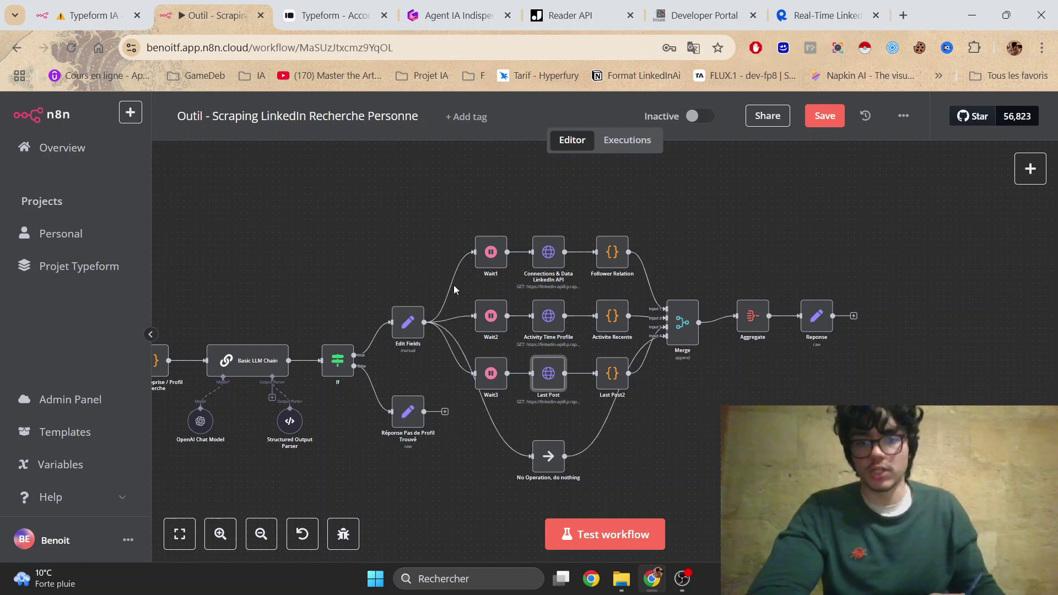
pyautogui.click(491, 253)
pyautogui.doubleClick(491, 254)
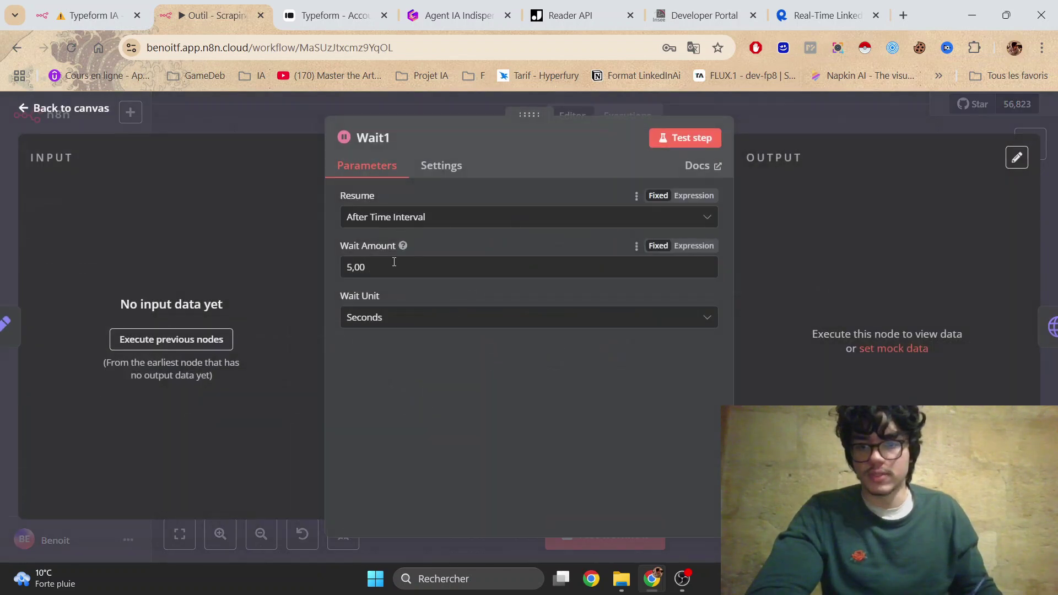
pyautogui.click(818, 112)
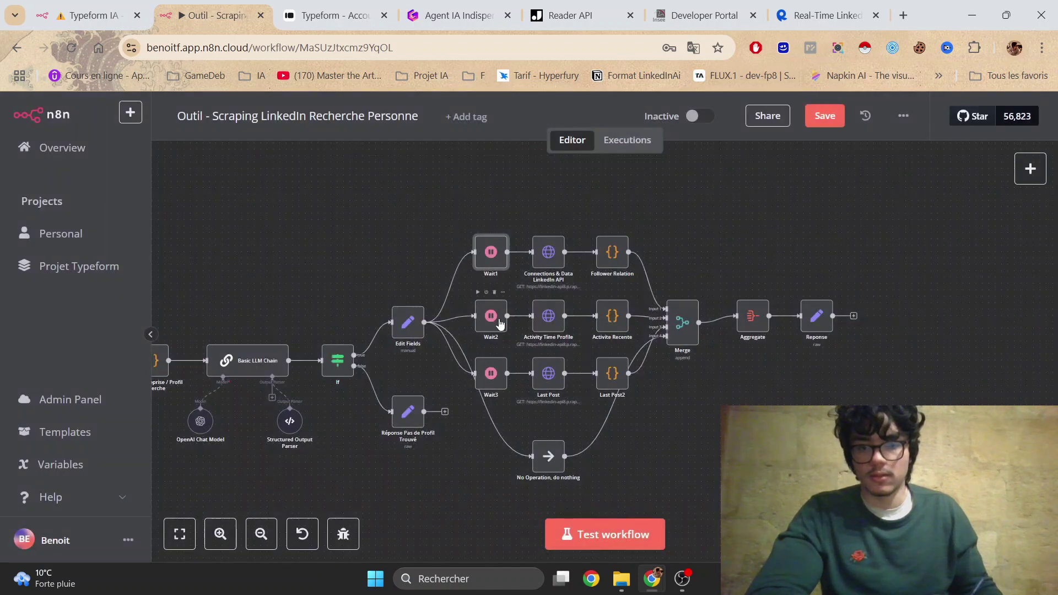
pyautogui.click(497, 381)
pyautogui.doubleClick(498, 380)
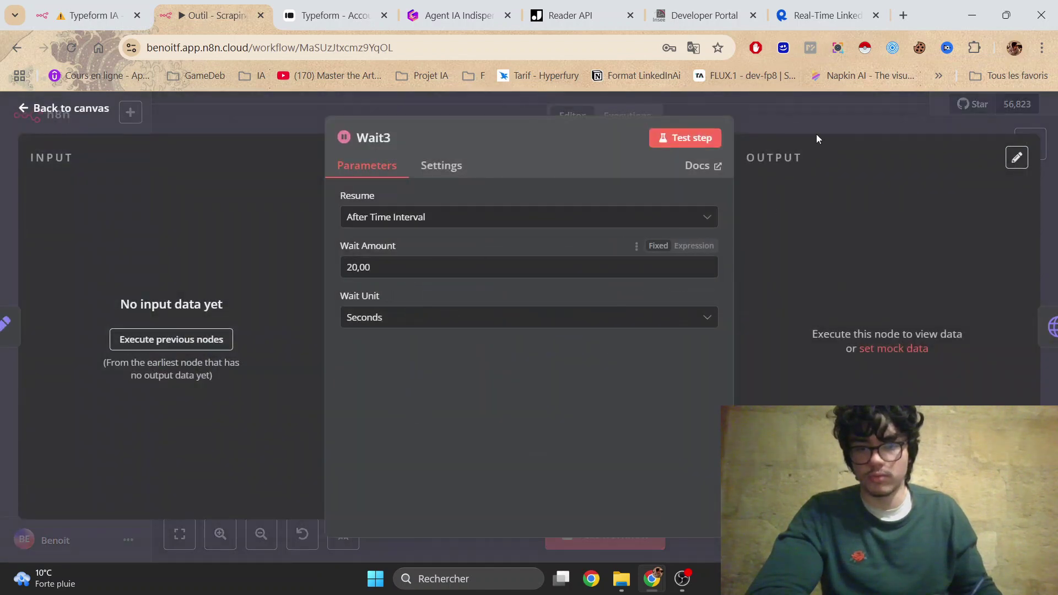
pyautogui.press('Escape')
pyautogui.doubleClick(501, 317)
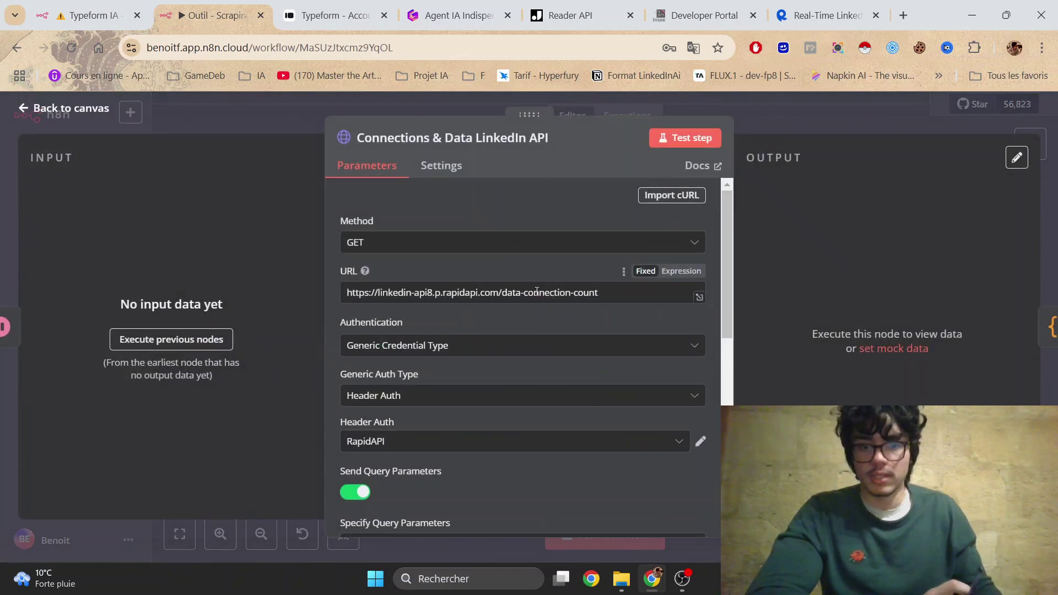
# - Examine the Connections & Data LinkedIn API node's request URL and its username query parameter, and close the node
pyautogui.moveTo(599, 293); pyautogui.dragTo(374, 290)
pyautogui.scroll(-5, 721, 289)
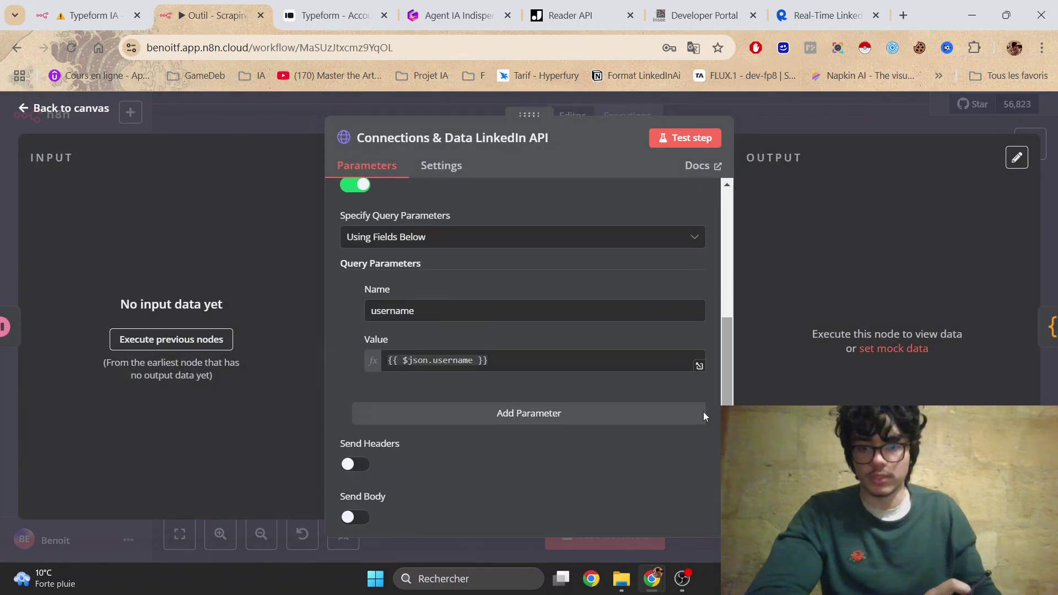
pyautogui.moveTo(489, 361); pyautogui.dragTo(378, 362)
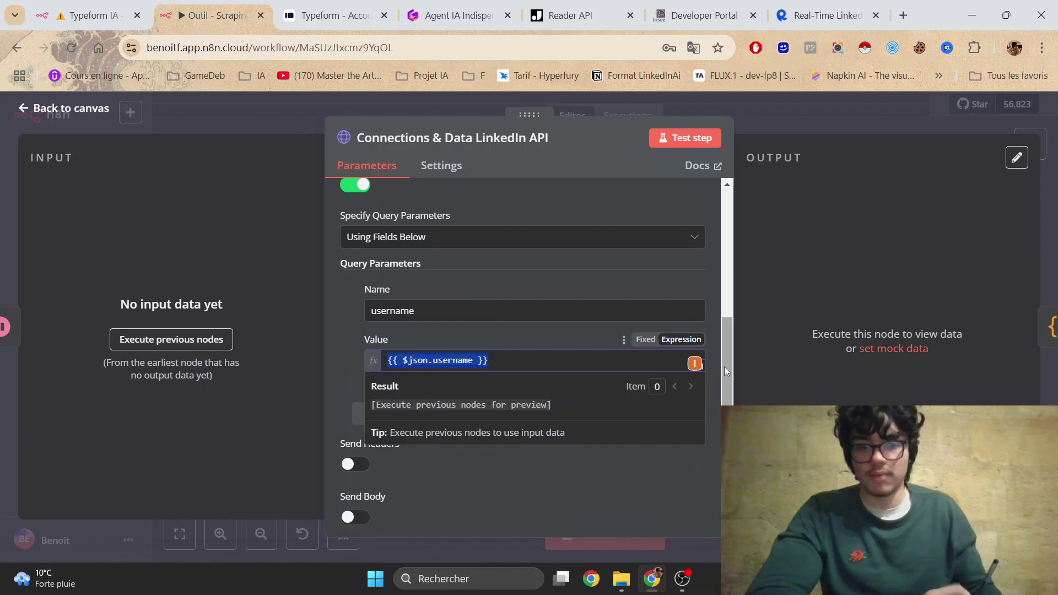
pyautogui.moveTo(724, 366)
pyautogui.mouseDown()
pyautogui.moveTo(734, 275)
pyautogui.moveTo(742, 366)
pyautogui.mouseUp()
pyautogui.scroll(-1, 453, 288)
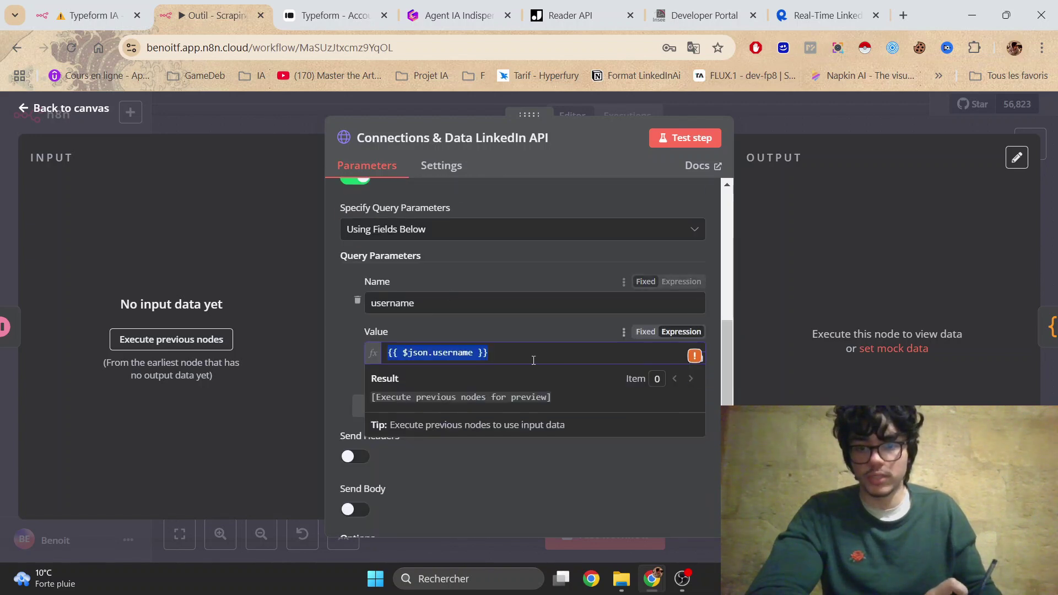
pyautogui.click(815, 138)
# - Look through the Activity Time Profile node's request parameters and close the node
pyautogui.doubleClick(594, 297)
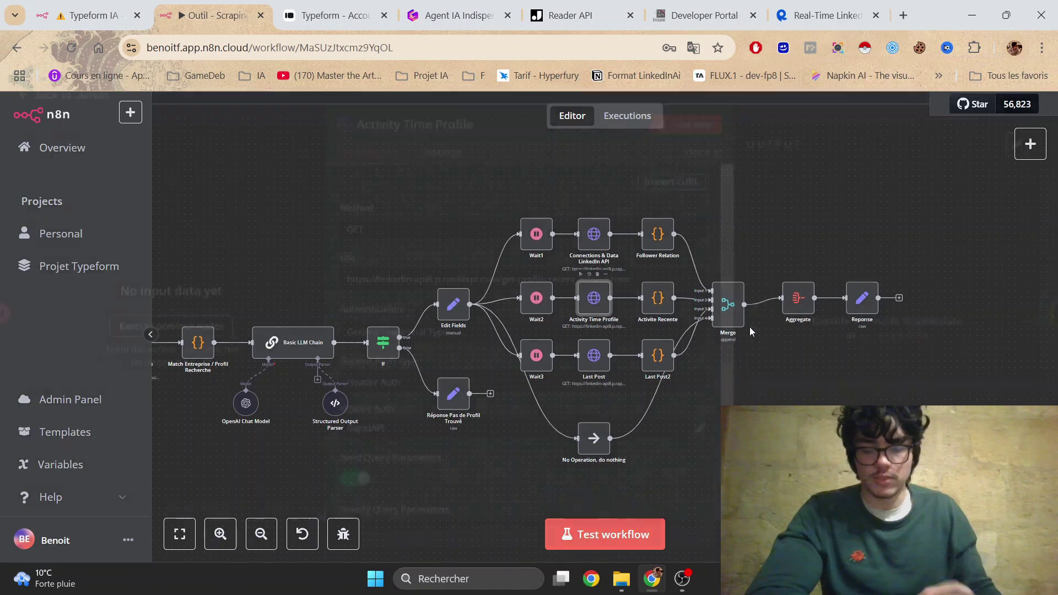
pyautogui.moveTo(725, 295); pyautogui.dragTo(727, 405)
pyautogui.click(804, 124)
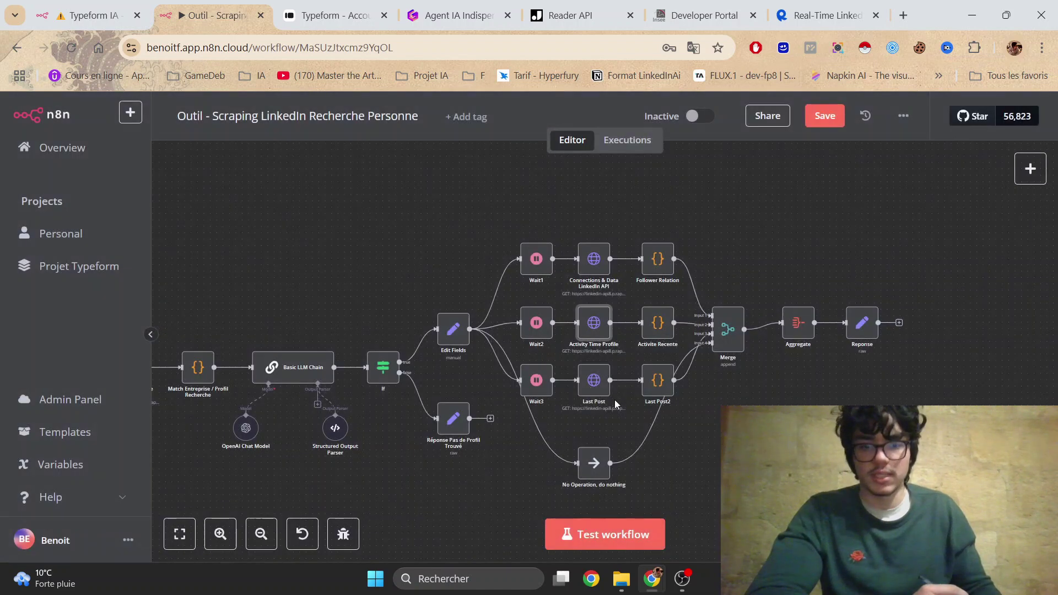
# - Compare the RapidAPI endpoint URLs of the Connections & Data LinkedIn API, Activity Time Profile and Last Post nodes
pyautogui.hscroll(3, 784, 223)
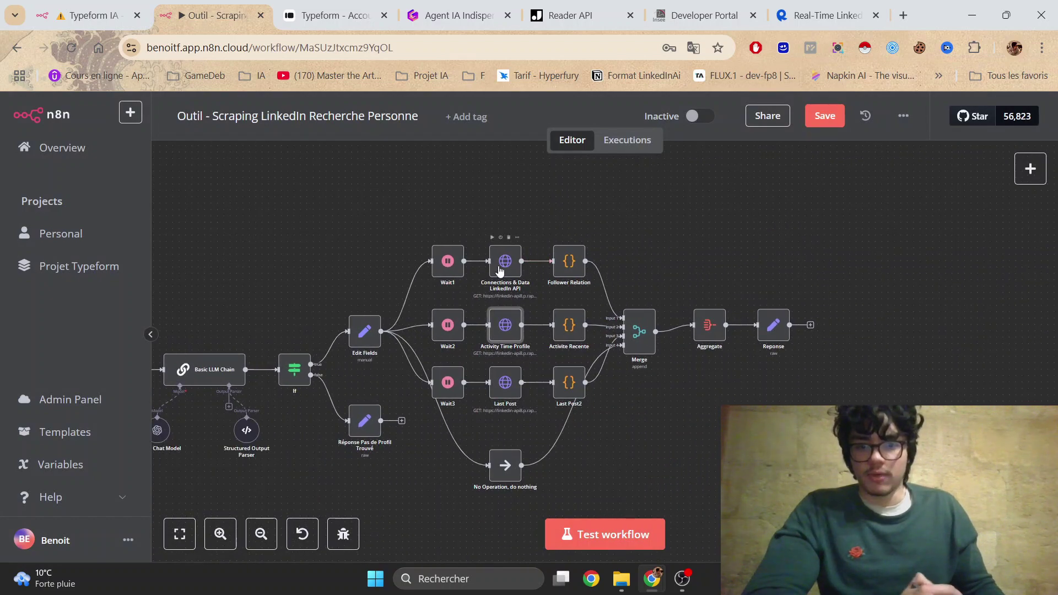
pyautogui.doubleClick(506, 260)
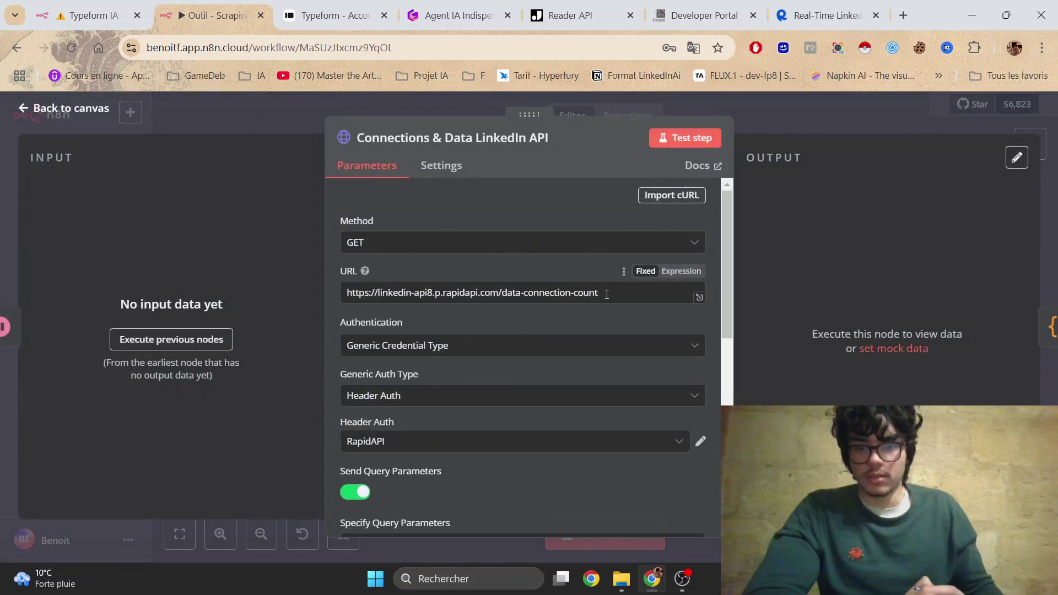
pyautogui.moveTo(599, 293); pyautogui.dragTo(340, 297)
pyautogui.click(798, 121)
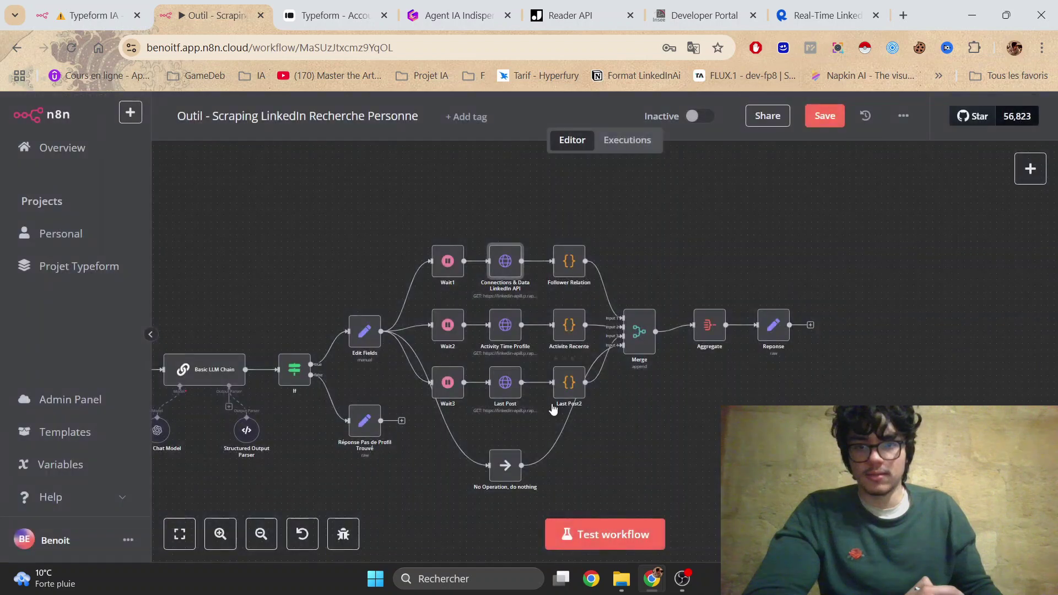
pyautogui.doubleClick(505, 325)
pyautogui.moveTo(634, 293); pyautogui.dragTo(348, 295)
pyautogui.click(800, 143)
pyautogui.click(510, 392)
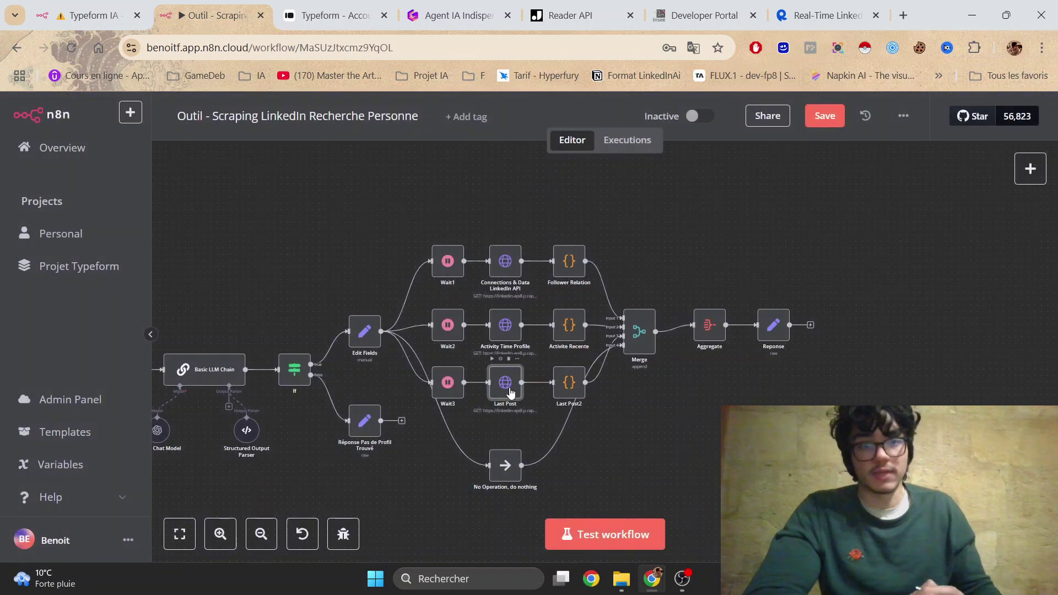
pyautogui.doubleClick(510, 392)
pyautogui.moveTo(633, 293); pyautogui.dragTo(348, 295)
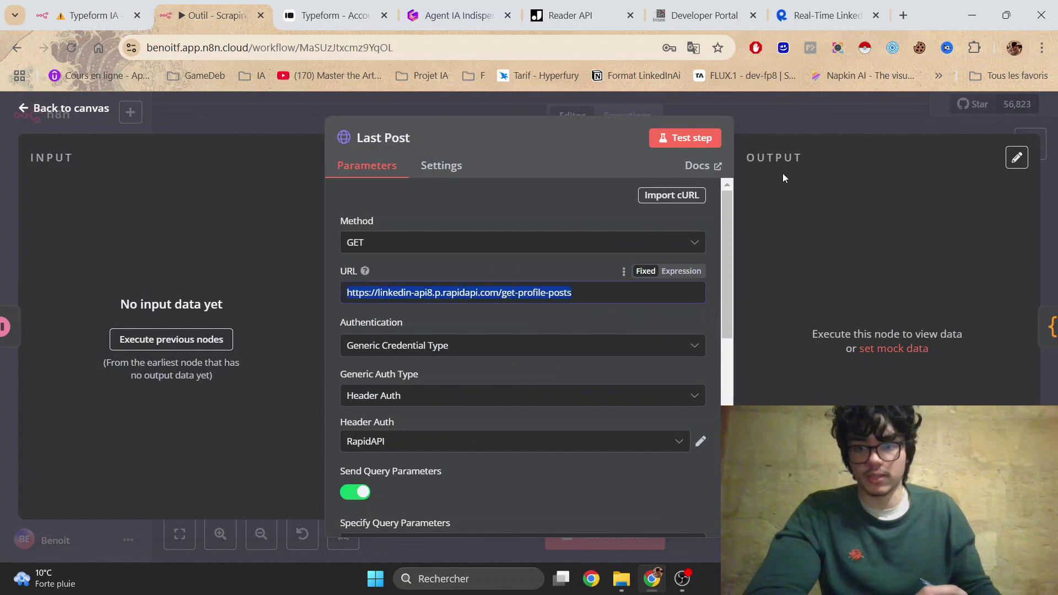
pyautogui.click(791, 124)
# - Examine the connection, follower and position fields in the Follower Relation node's expanded JavaScript, and close the node
pyautogui.click(561, 269)
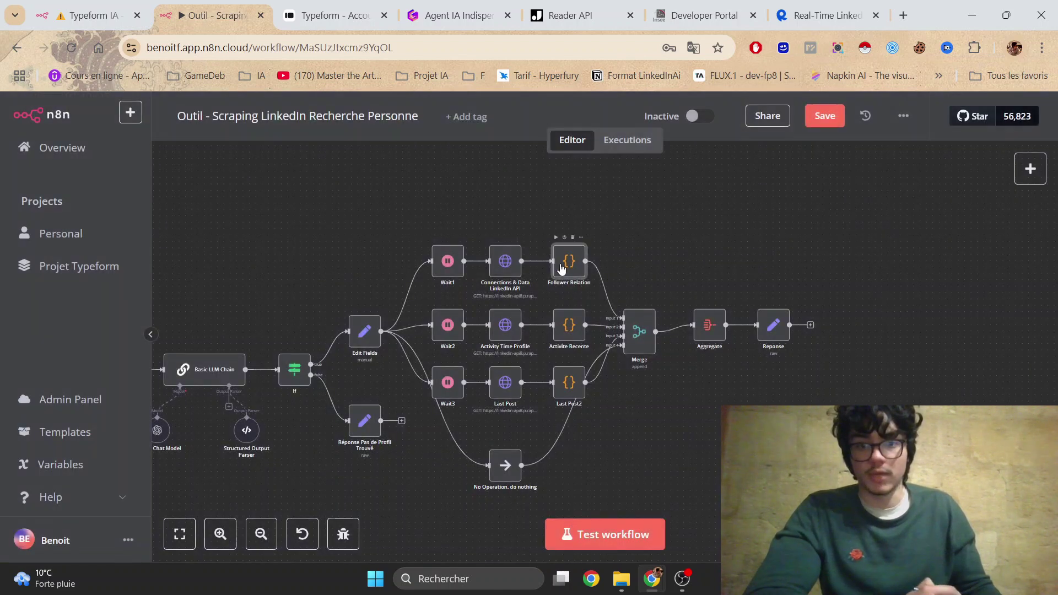
pyautogui.doubleClick(561, 268)
pyautogui.click(690, 512)
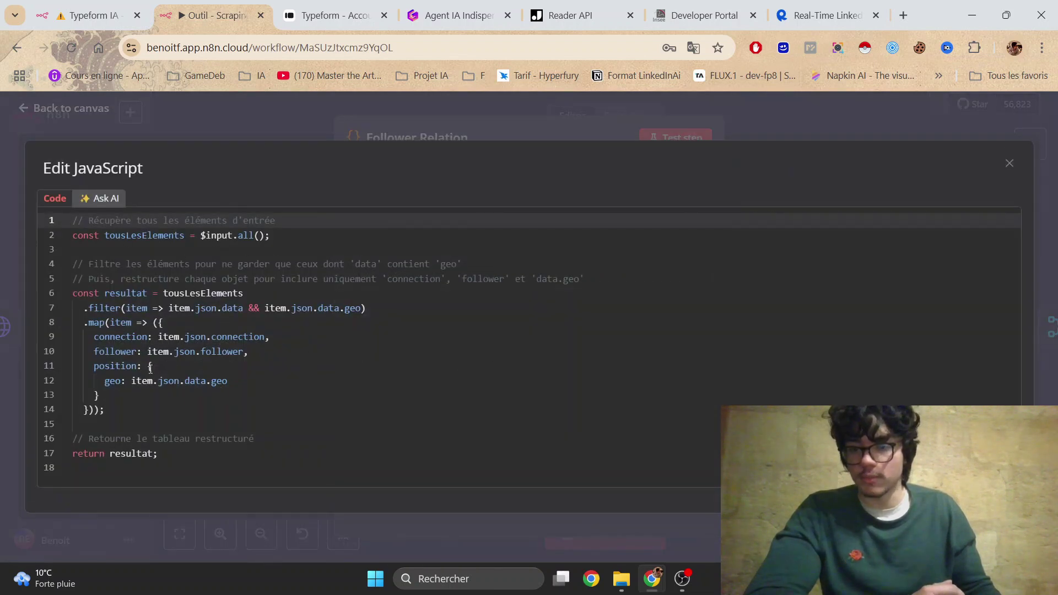
pyautogui.doubleClick(110, 337)
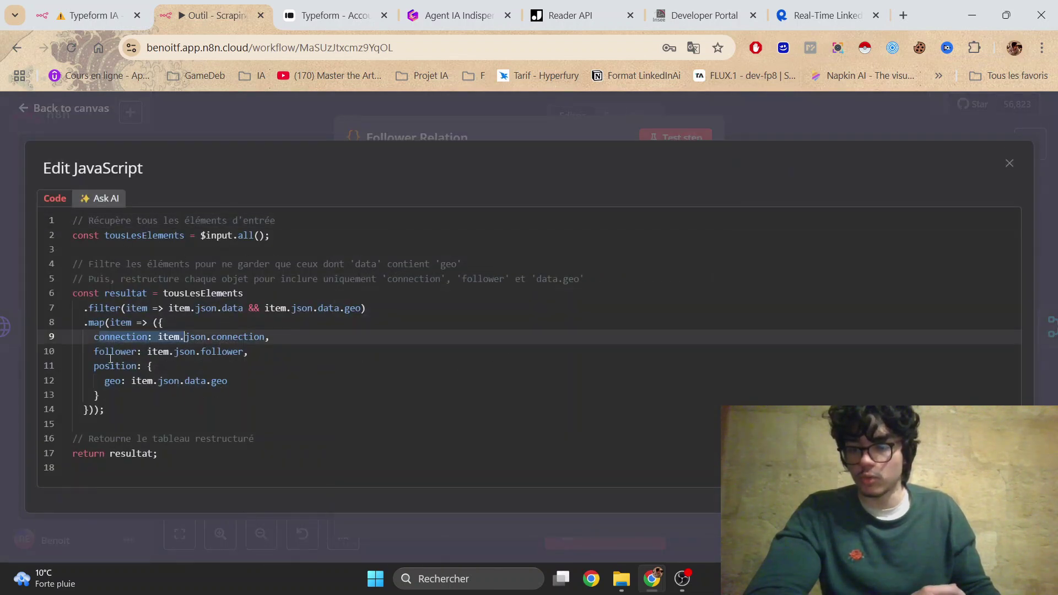
pyautogui.doubleClick(113, 352)
pyautogui.click(123, 407)
pyautogui.moveTo(124, 408); pyautogui.dragTo(94, 366)
pyautogui.press('Escape')
pyautogui.press('Escape')
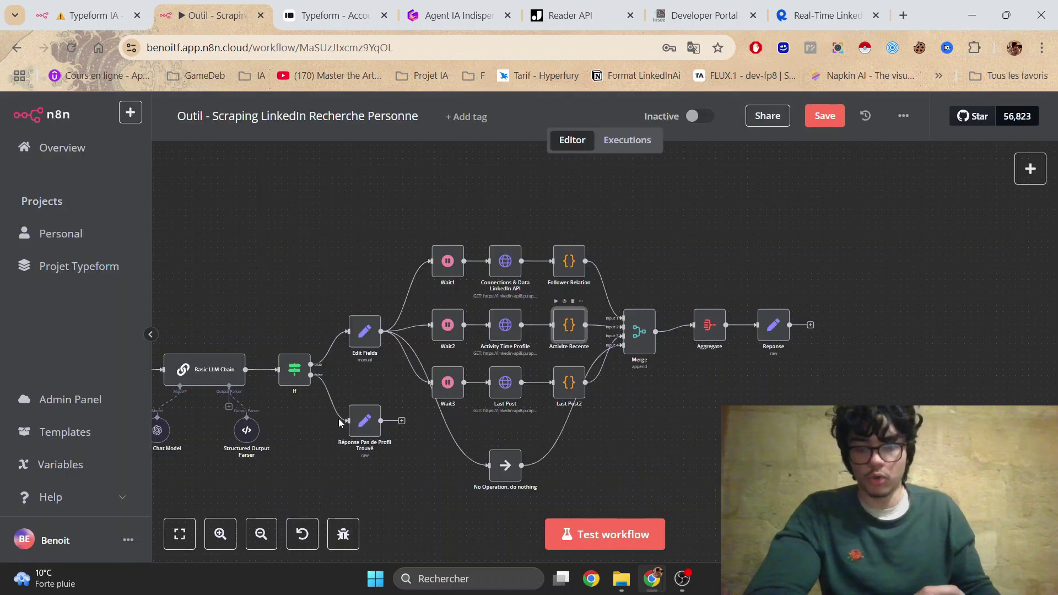
# - Review the JavaScript in the Activite Recente node and close the node
pyautogui.doubleClick(567, 336)
pyautogui.moveTo(388, 387); pyautogui.dragTo(551, 388)
pyautogui.click(811, 119)
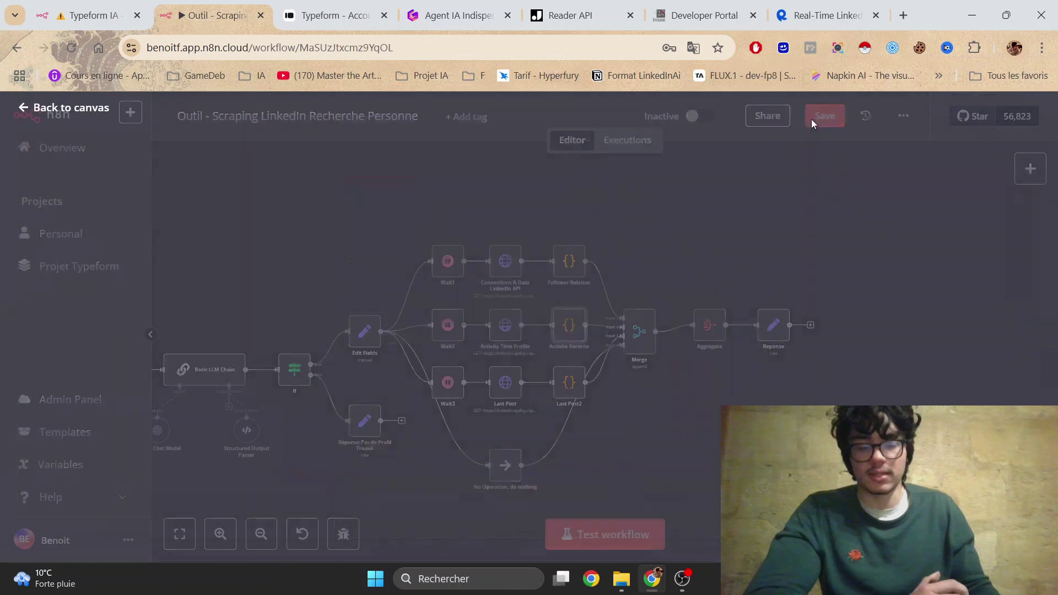
# - Examine how the Last Post2 node's expanded JavaScript filters the text, postUrl, postedAt and postedDate fields, and close the node
pyautogui.doubleClick(569, 386)
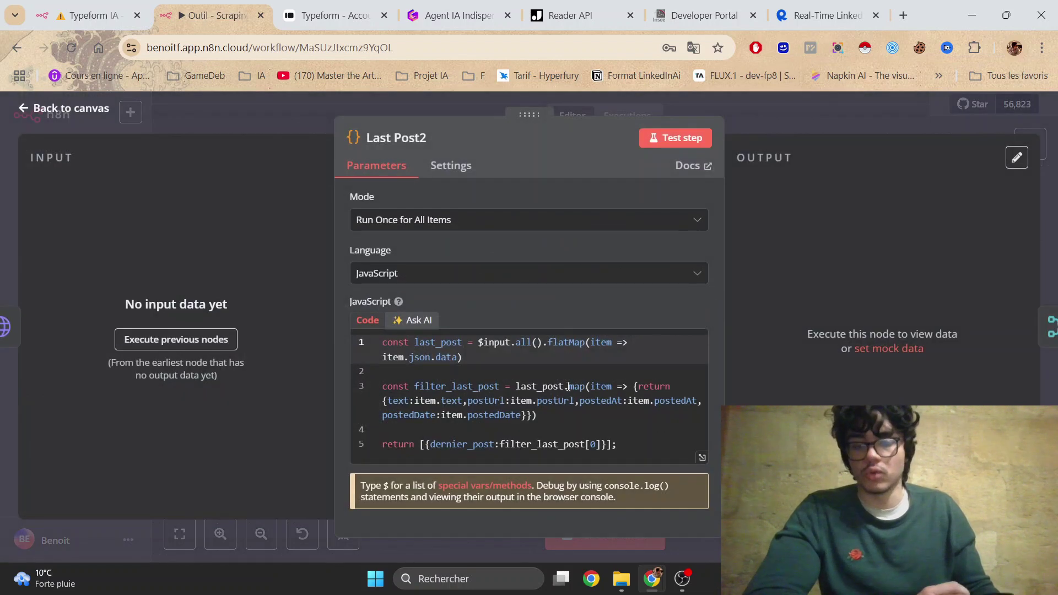
pyautogui.click(702, 457)
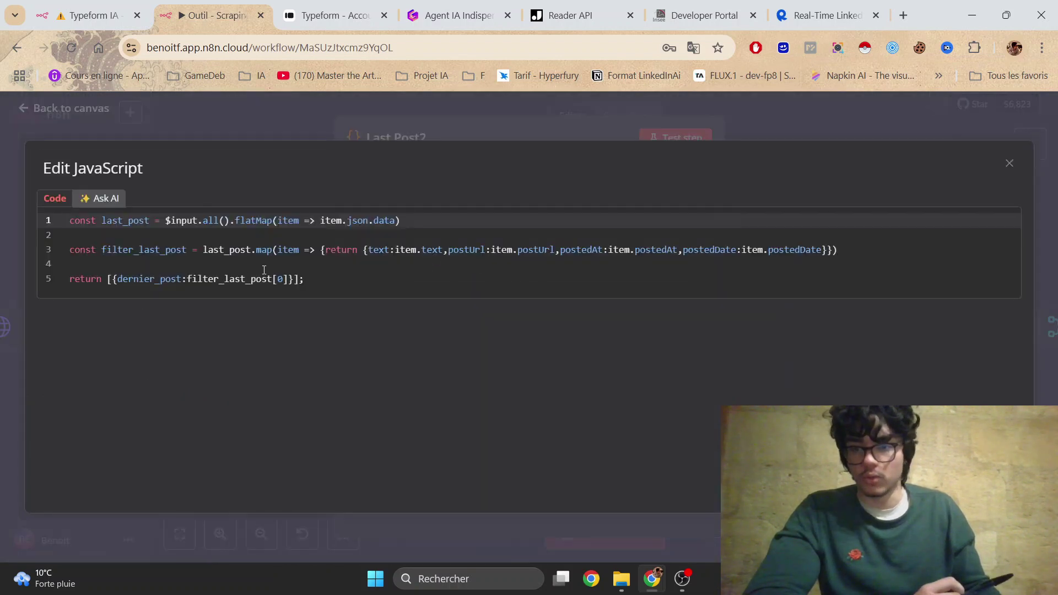
pyautogui.moveTo(410, 251); pyautogui.dragTo(501, 251)
pyautogui.click(603, 264)
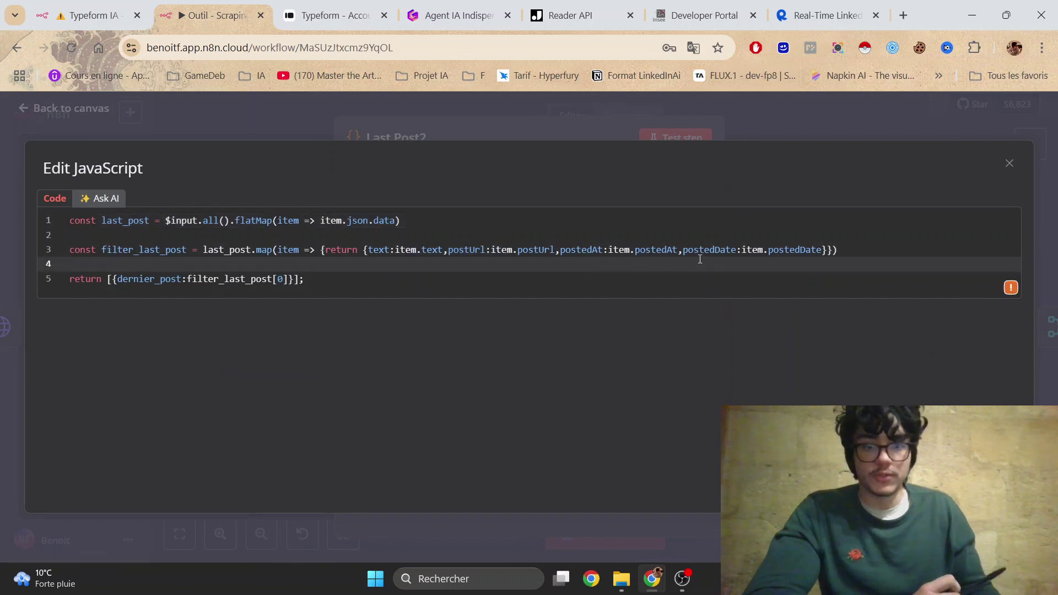
pyautogui.click(858, 125)
# - Check the No Operation, do nothing node and the Edit Fields node that feeds it, closing each one
pyautogui.moveTo(429, 446)
pyautogui.mouseDown()
pyautogui.moveTo(448, 447)
pyautogui.moveTo(428, 452)
pyautogui.mouseUp()
pyautogui.doubleClick(424, 449)
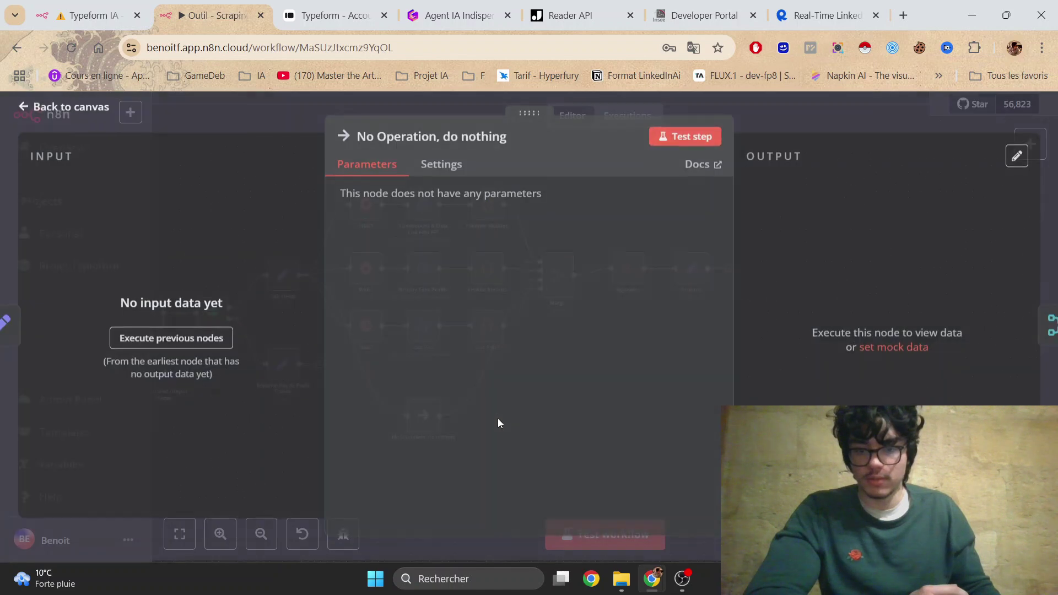
pyautogui.press('Escape')
pyautogui.moveTo(419, 447); pyautogui.dragTo(419, 434)
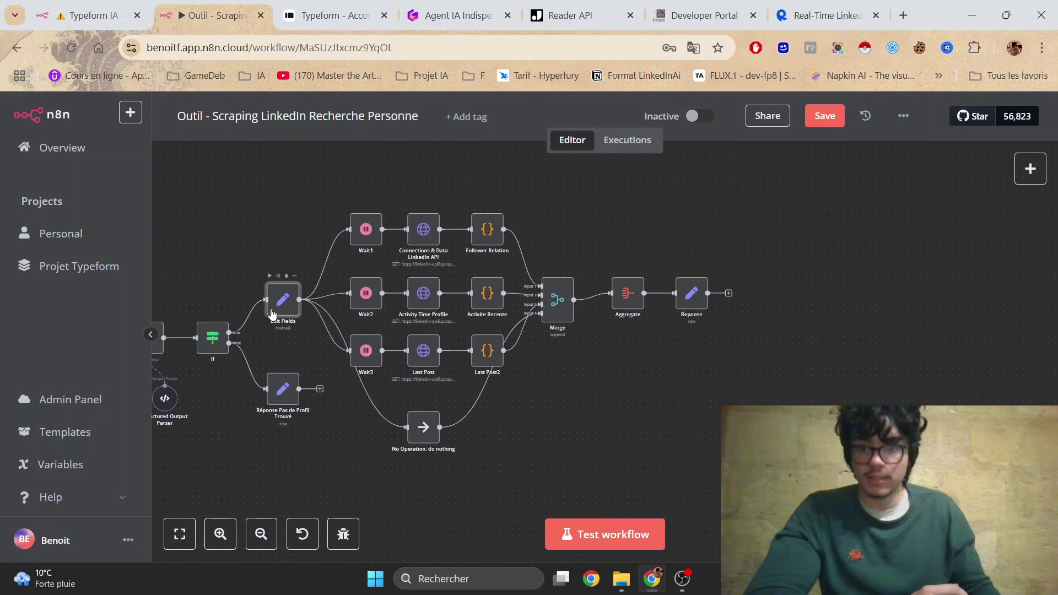
pyautogui.press('Return')
pyautogui.press('Escape')
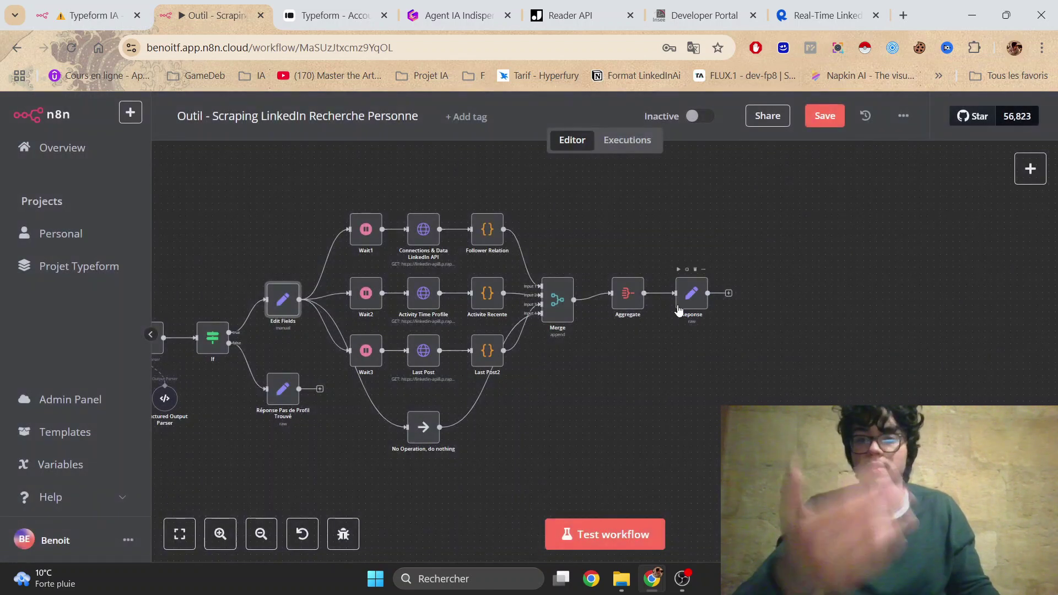
# - Check the Merge node's mode and Number of Inputs setting, and close the node
pyautogui.click(562, 308)
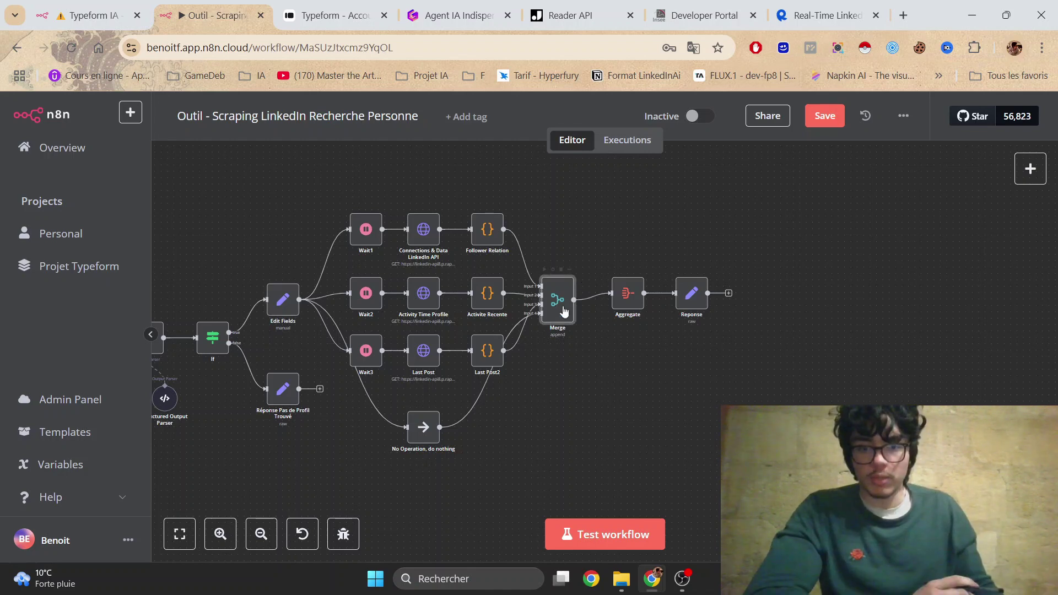
pyautogui.doubleClick(561, 302)
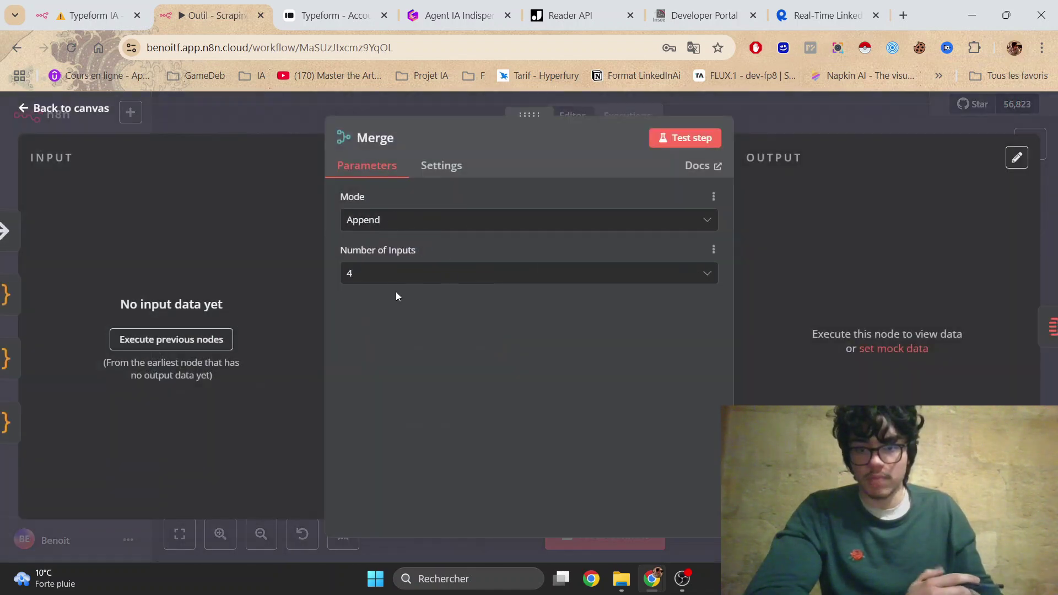
pyautogui.click(361, 277)
pyautogui.click(801, 136)
pyautogui.click(801, 133)
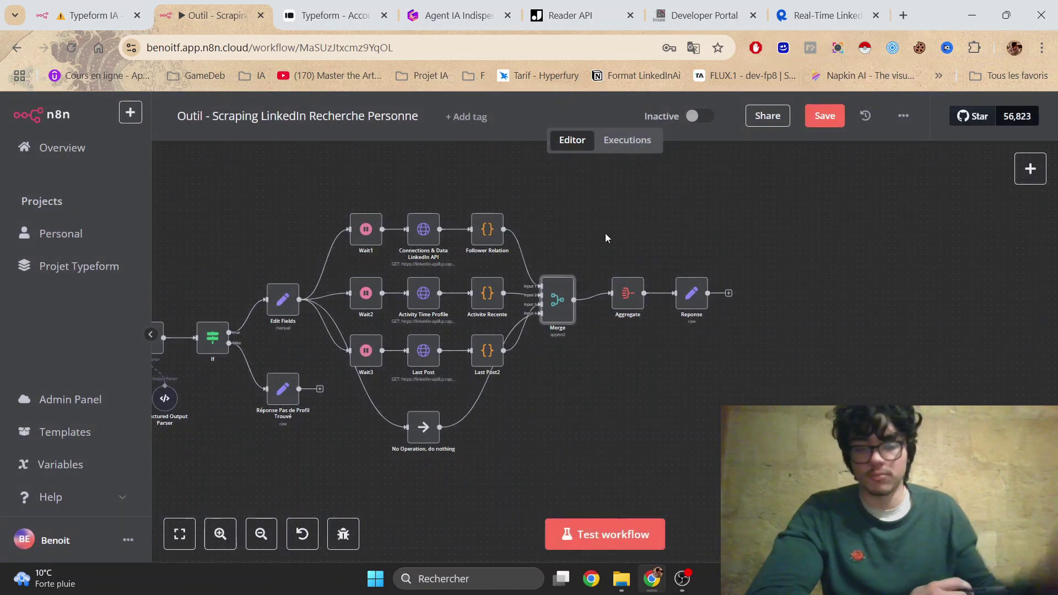
# - Examine the status and donnees fields of the Reponse node's JSON in the expanded expression editor, and close the editor
pyautogui.moveTo(587, 245); pyautogui.dragTo(514, 243)
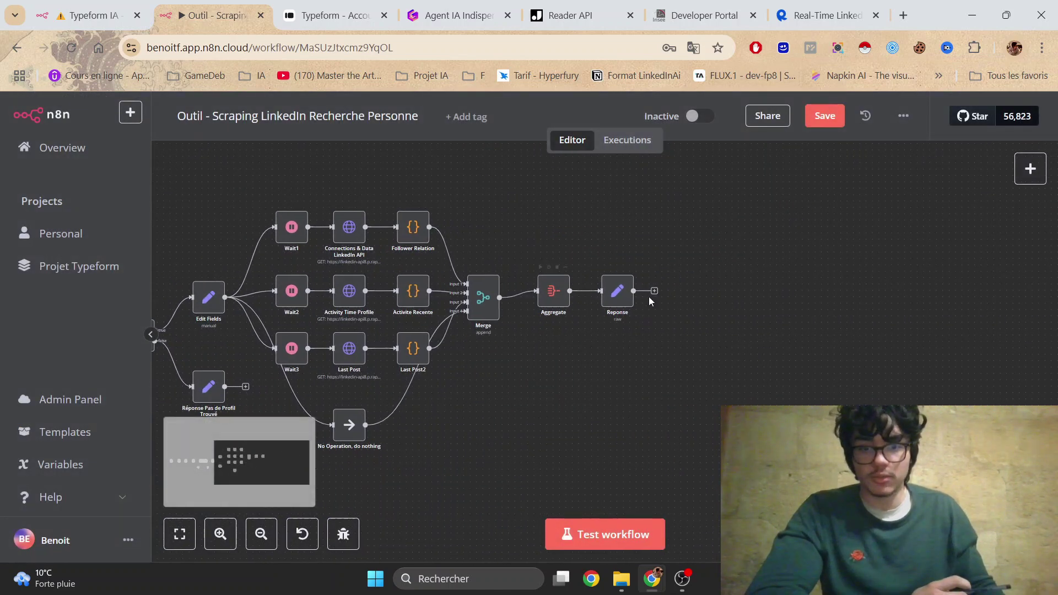
pyautogui.click(617, 292)
pyautogui.press('Return')
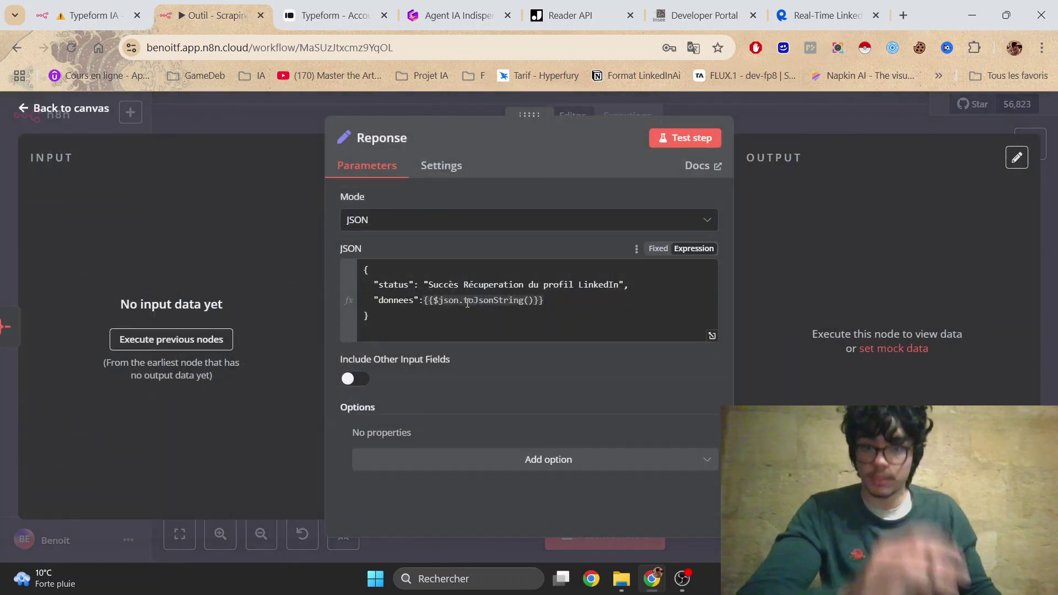
pyautogui.doubleClick(395, 284)
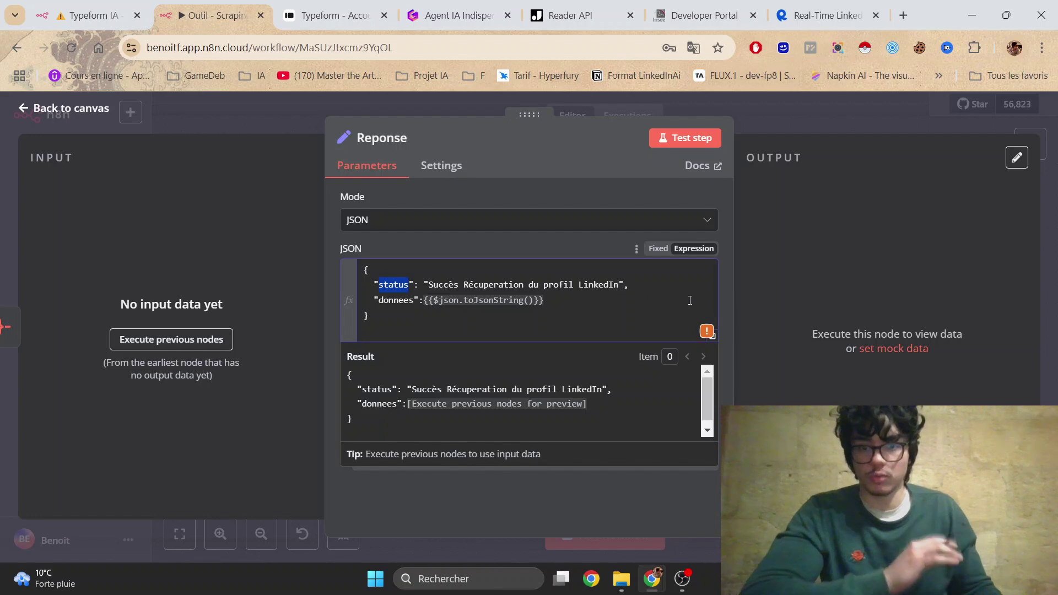
pyautogui.click(713, 335)
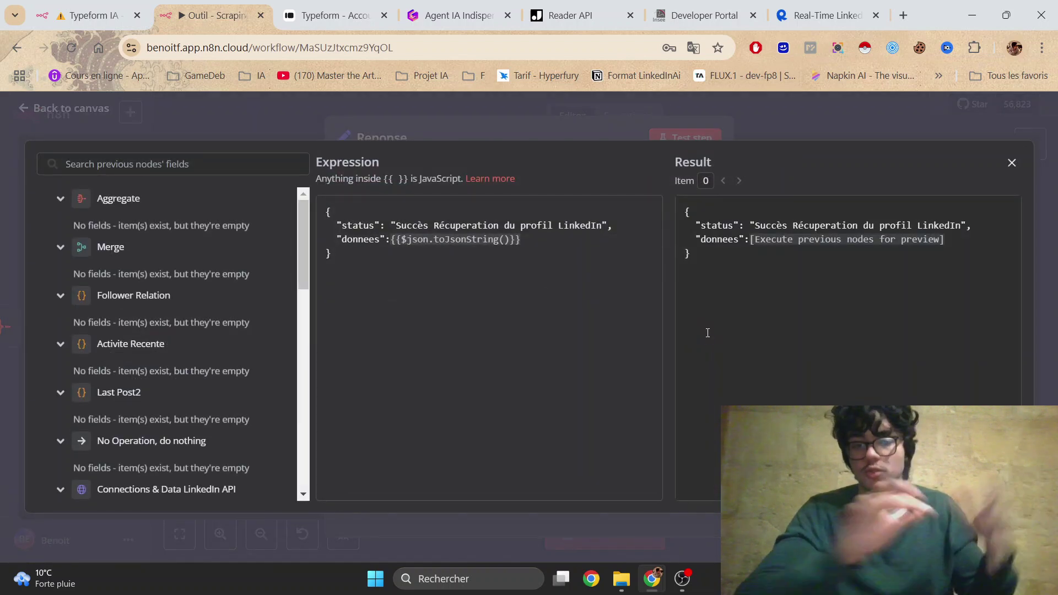
pyautogui.press('Escape')
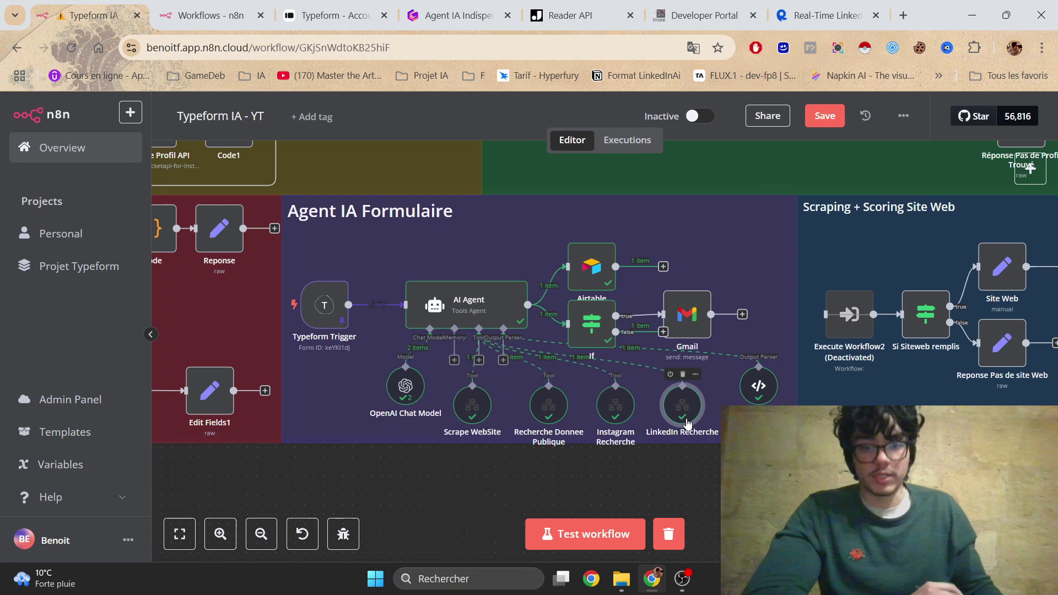
# - Shift the LinkedIn Recherche tool node slightly beneath the AI Agent in the Typeform IA - YT workflow
pyautogui.moveTo(687, 423)
pyautogui.mouseDown()
pyautogui.moveTo(687, 443)
pyautogui.moveTo(685, 414)
pyautogui.mouseUp()
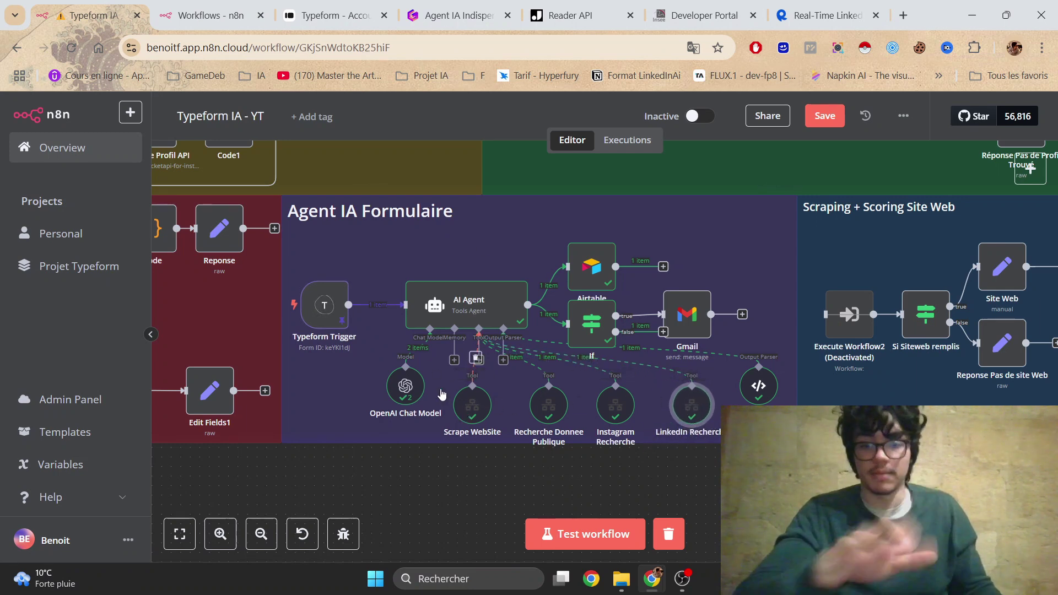
# - Lower the OpenAI Chat Model node slightly, and examine the lien_linkedin type and description in the Structured Output Parser's expanded input schema, closing the node
pyautogui.moveTo(415, 383); pyautogui.dragTo(405, 402)
pyautogui.doubleClick(757, 386)
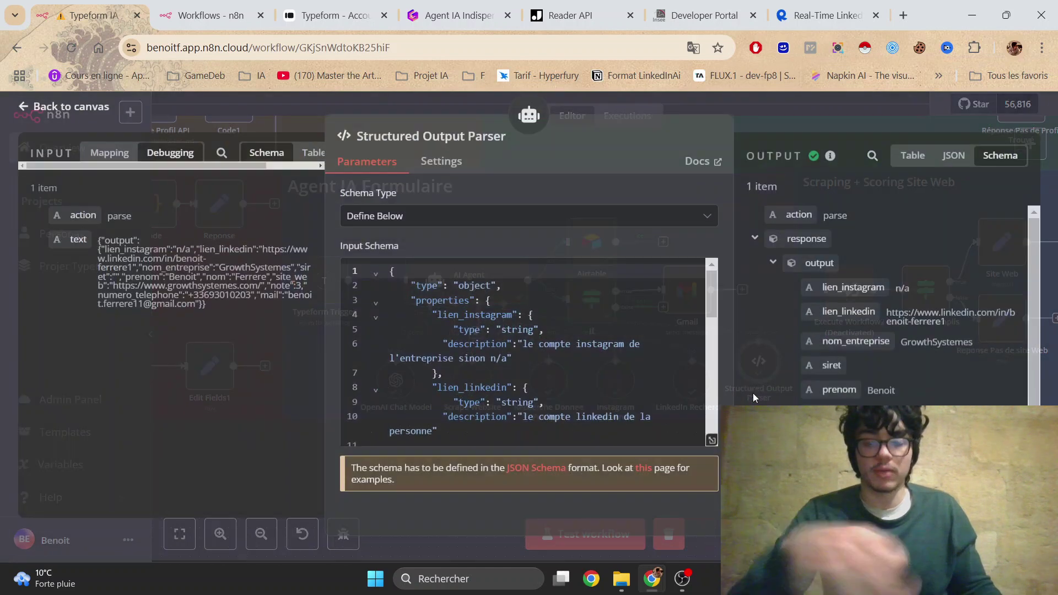
pyautogui.click(712, 442)
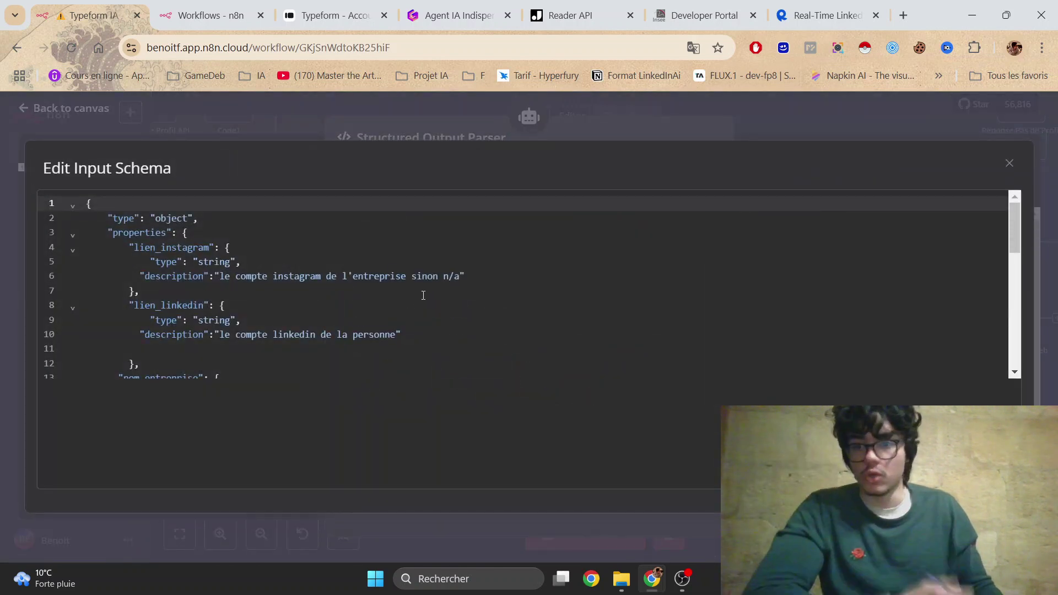
pyautogui.moveTo(1013, 232)
pyautogui.mouseDown()
pyautogui.moveTo(1007, 329)
pyautogui.moveTo(1016, 226)
pyautogui.moveTo(1017, 250)
pyautogui.mouseUp()
pyautogui.moveTo(132, 259); pyautogui.dragTo(236, 272)
pyautogui.click(271, 272)
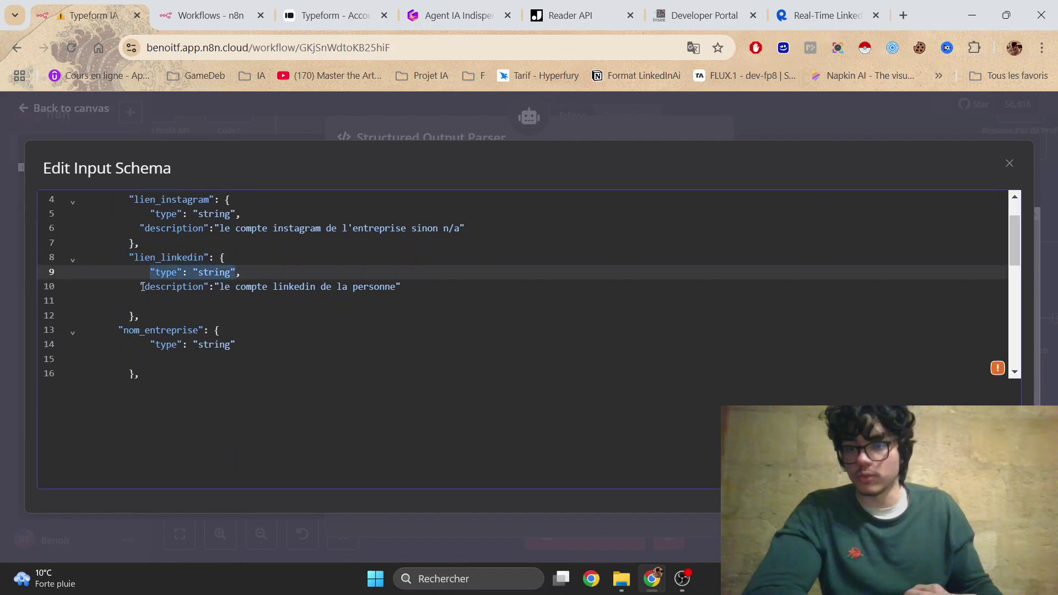
pyautogui.moveTo(129, 286); pyautogui.dragTo(401, 283)
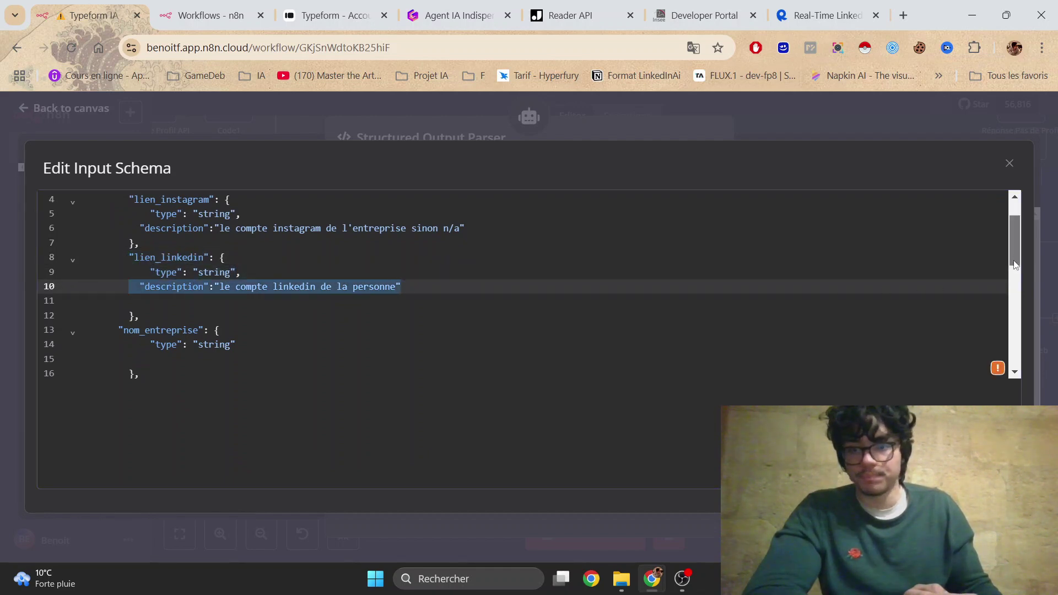
pyautogui.moveTo(1015, 265); pyautogui.dragTo(1015, 358)
pyautogui.click(788, 123)
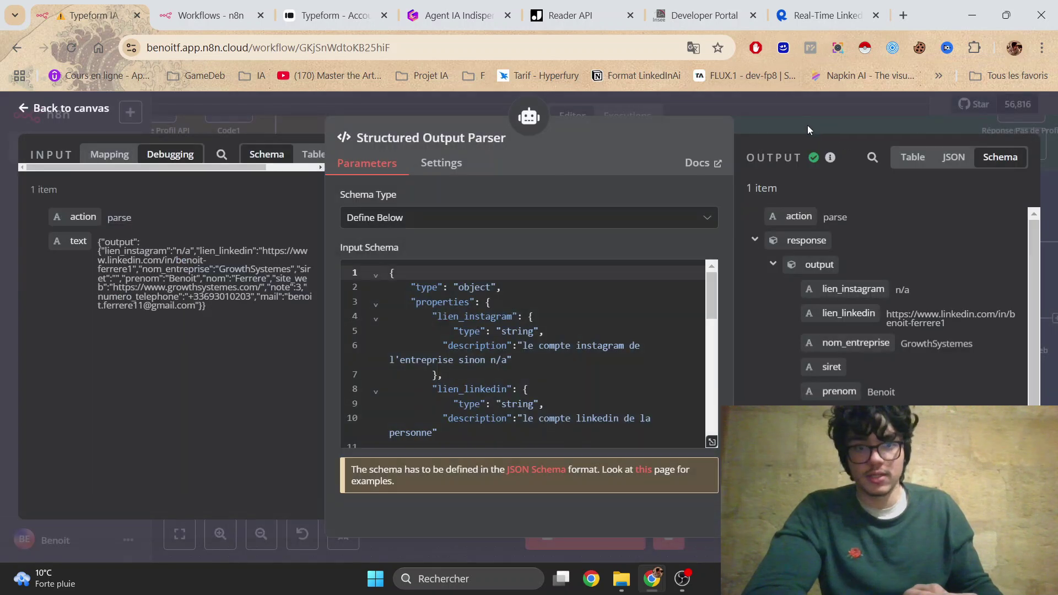
pyautogui.click(805, 122)
# - Save the workflow and lower the Structured Output Parser node level with the tool nodes beneath the AI Agent
pyautogui.hotkey('ctrl', 's')
pyautogui.moveTo(666, 372); pyautogui.dragTo(667, 391)
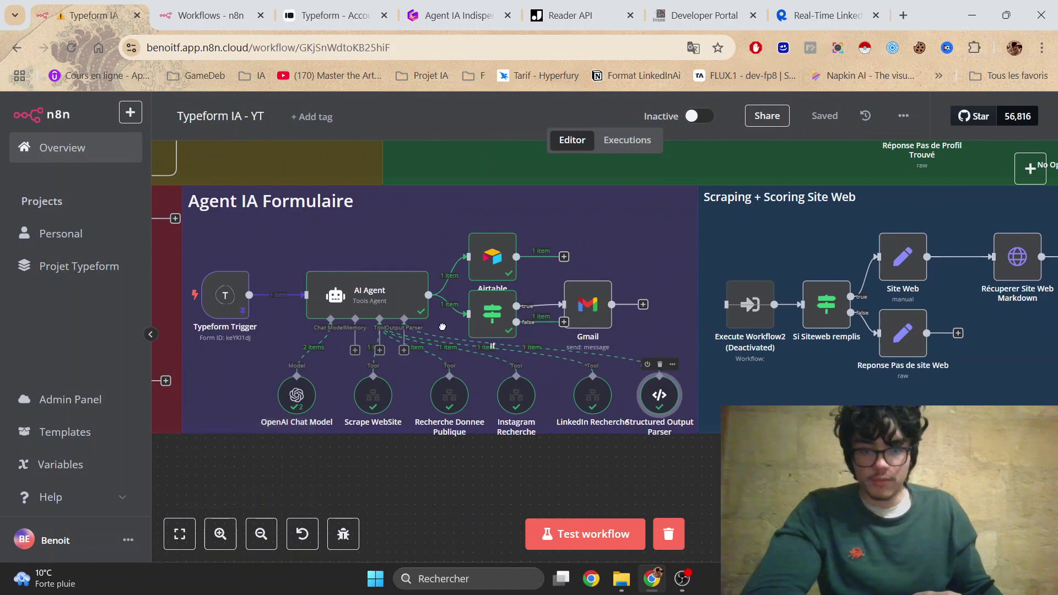
# - Check the AI Agent node's output fields and the If node's condition on output.note, closing each node
pyautogui.doubleClick(375, 298)
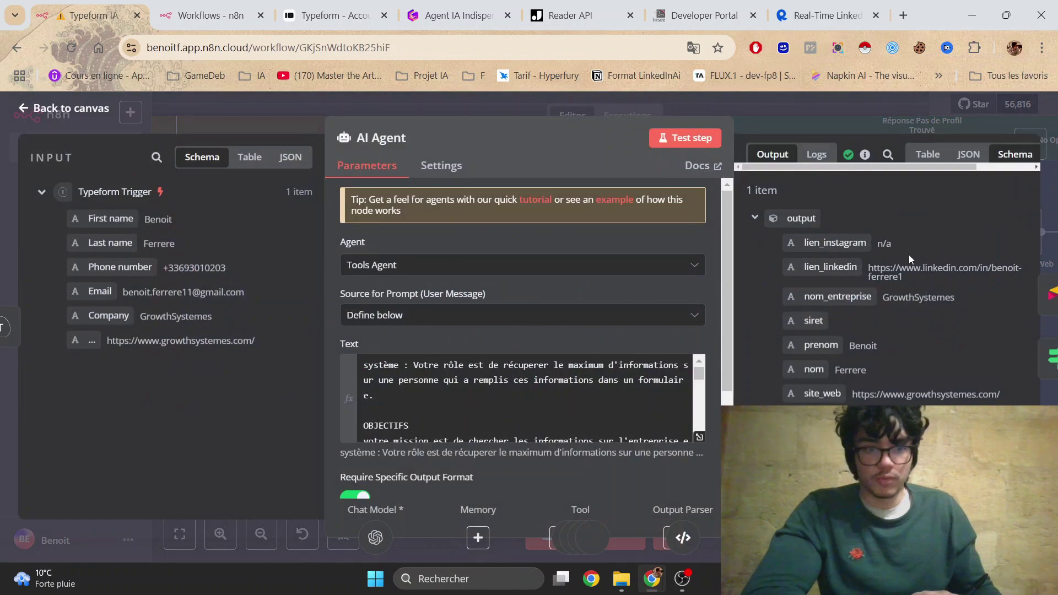
pyautogui.click(837, 138)
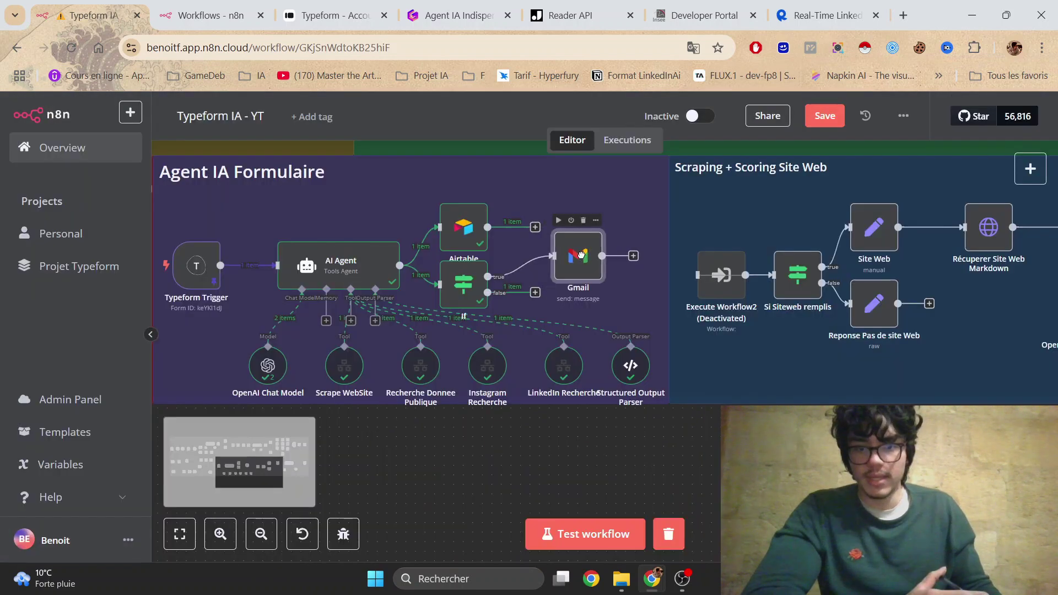
pyautogui.doubleClick(460, 298)
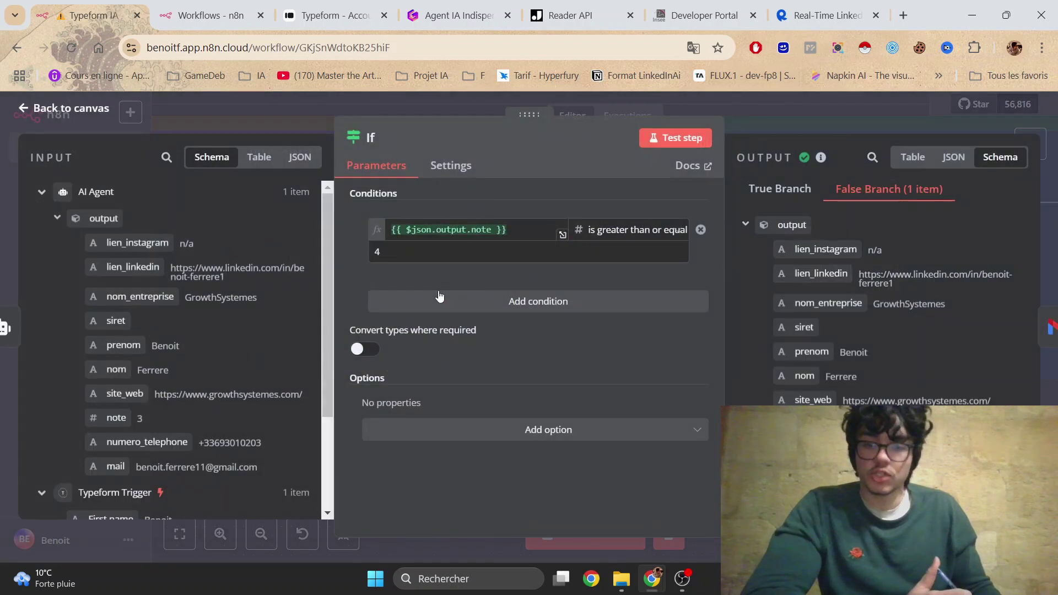
pyautogui.click(520, 231)
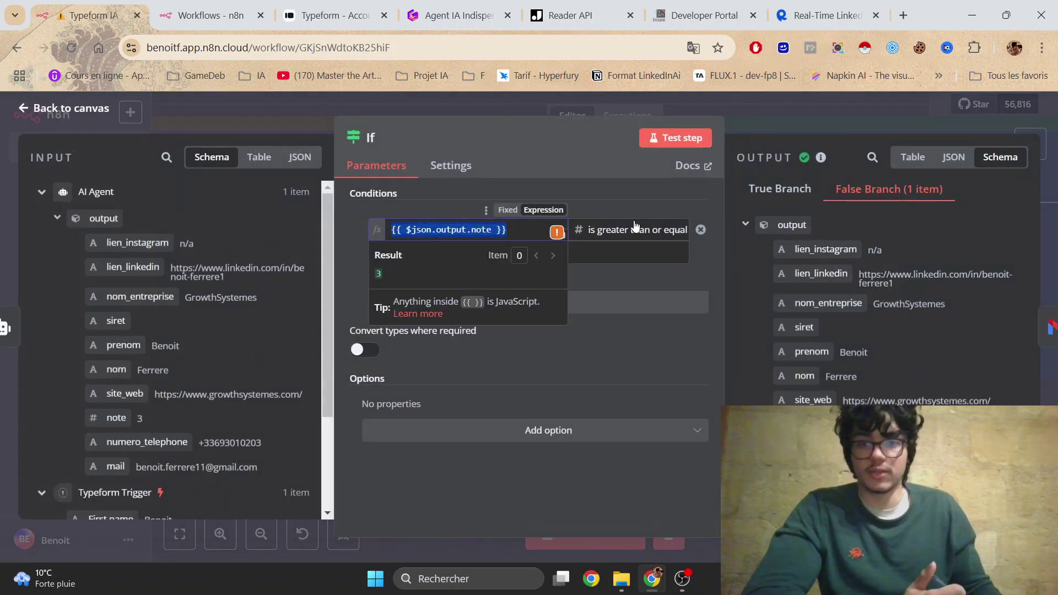
pyautogui.click(827, 129)
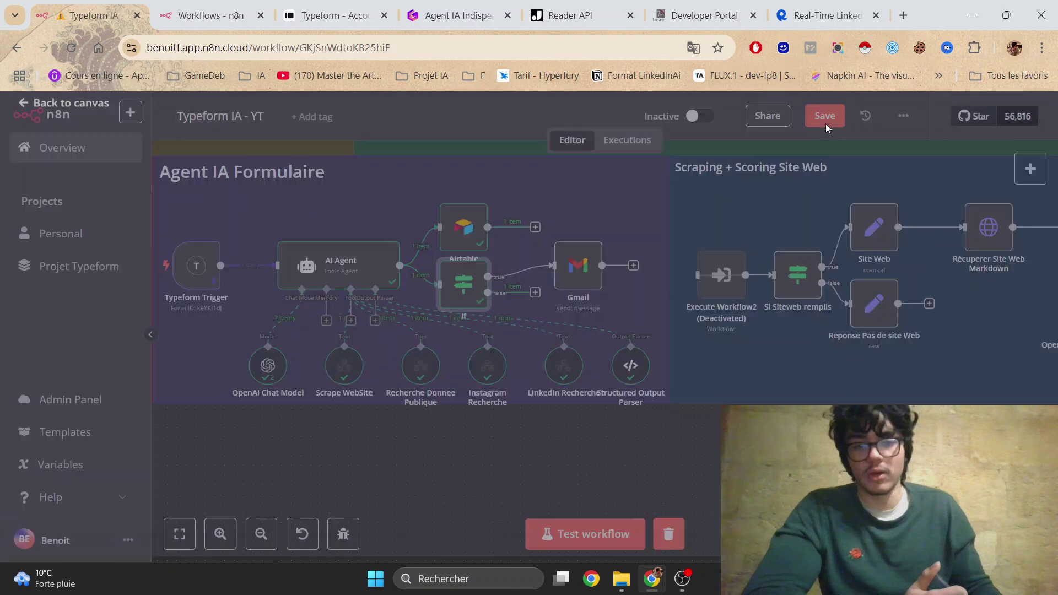
# - Move the Gmail node slightly down on the canvas and save the workflow
pyautogui.moveTo(577, 261); pyautogui.dragTo(577, 271)
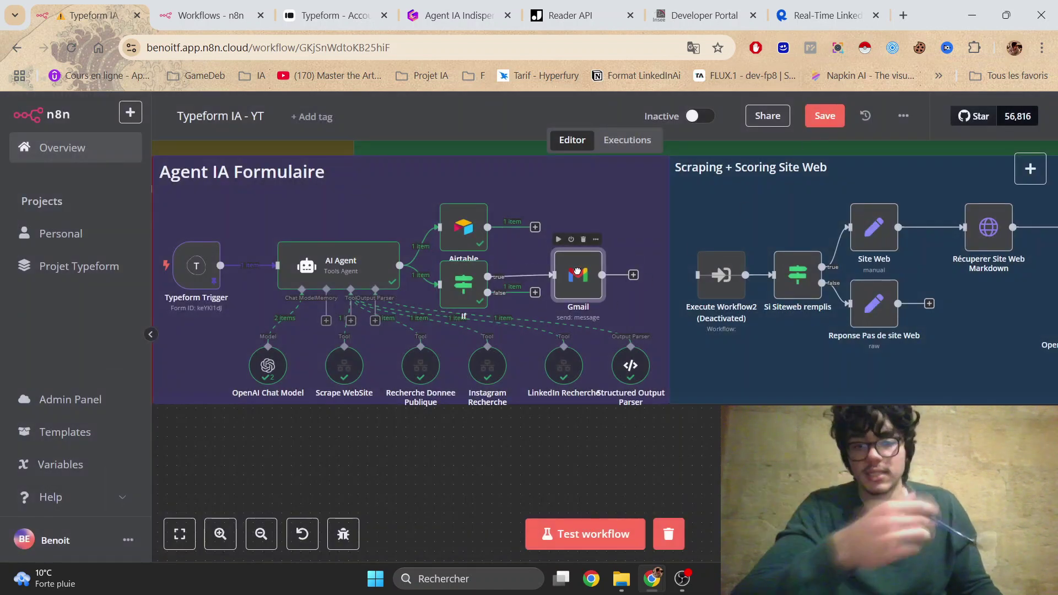
pyautogui.click(825, 115)
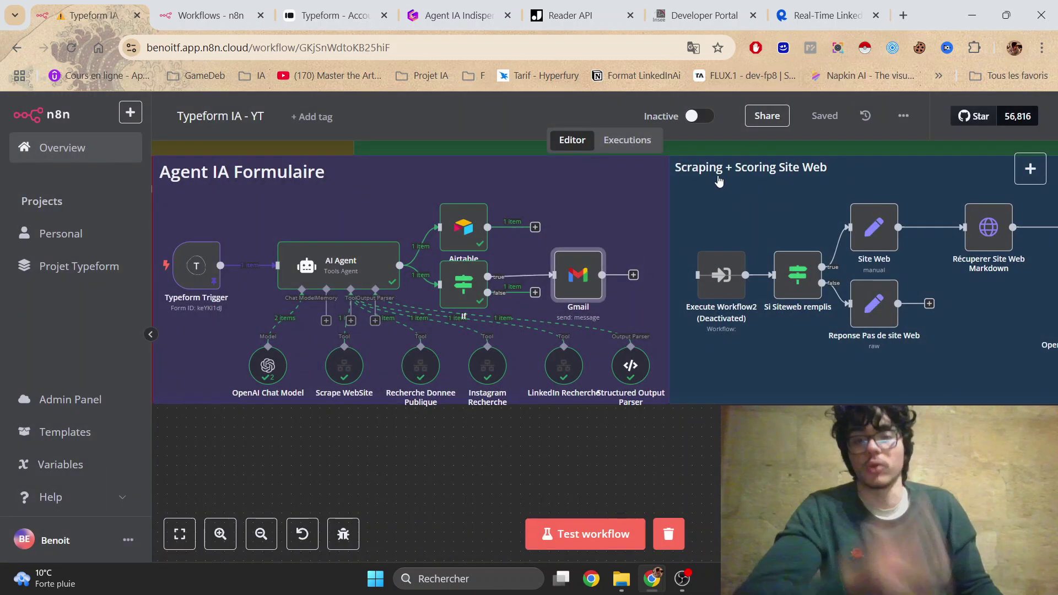
# - Examine the Airtable node's record creation settings and its manual column mapping under Values to Send, and close the node
pyautogui.doubleClick(466, 229)
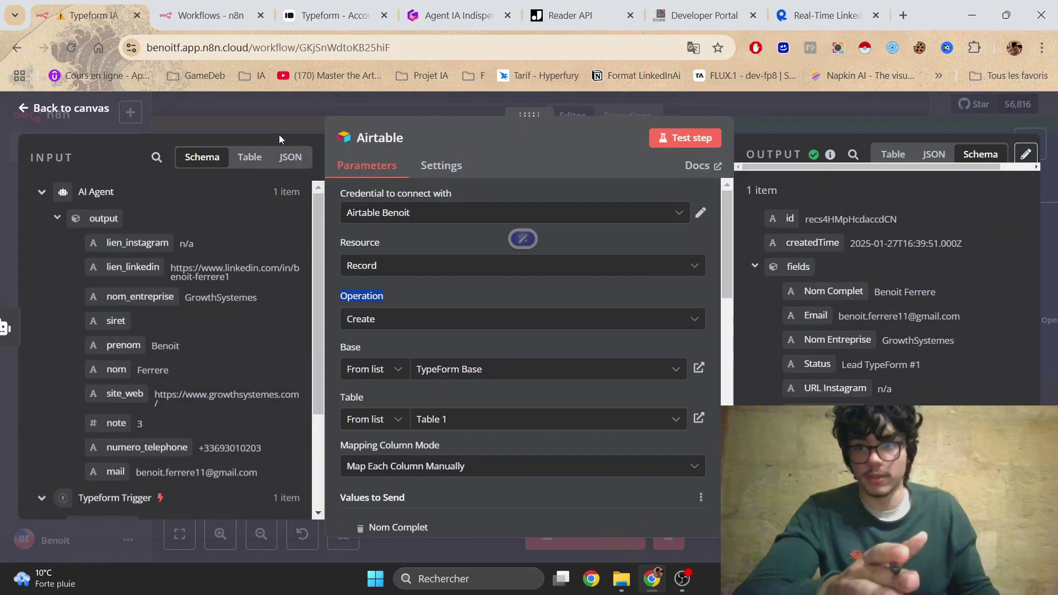
pyautogui.moveTo(726, 256); pyautogui.dragTo(719, 324)
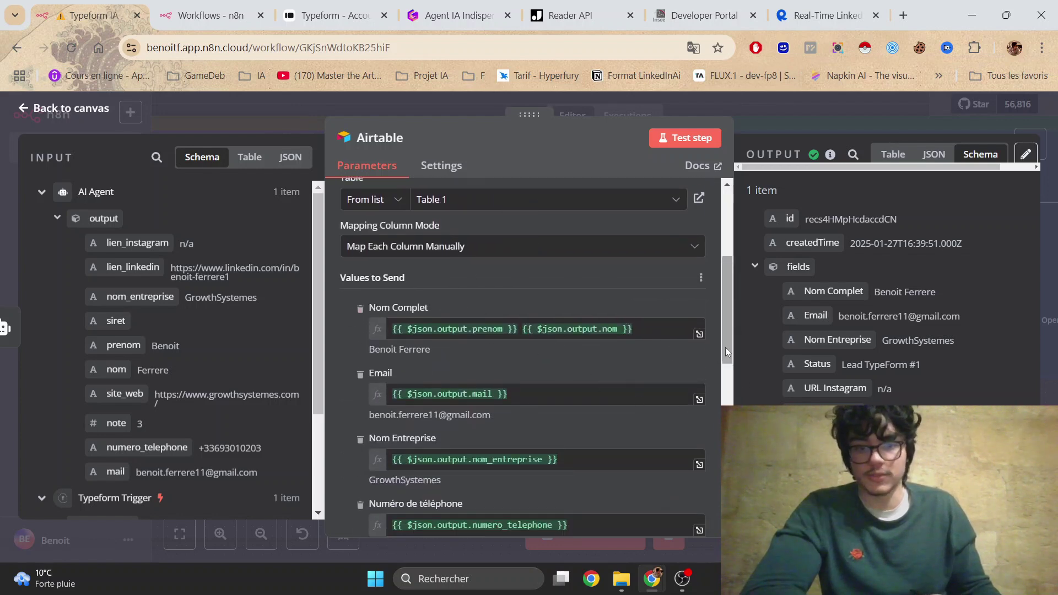
pyautogui.moveTo(725, 347)
pyautogui.mouseDown()
pyautogui.moveTo(730, 367)
pyautogui.moveTo(733, 346)
pyautogui.mouseUp()
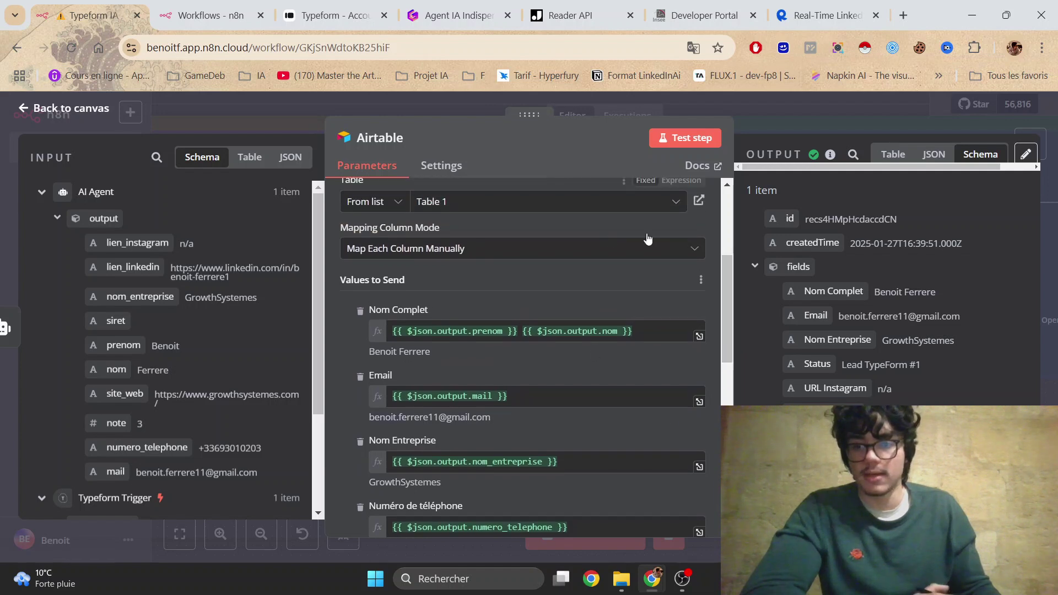
pyautogui.click(819, 110)
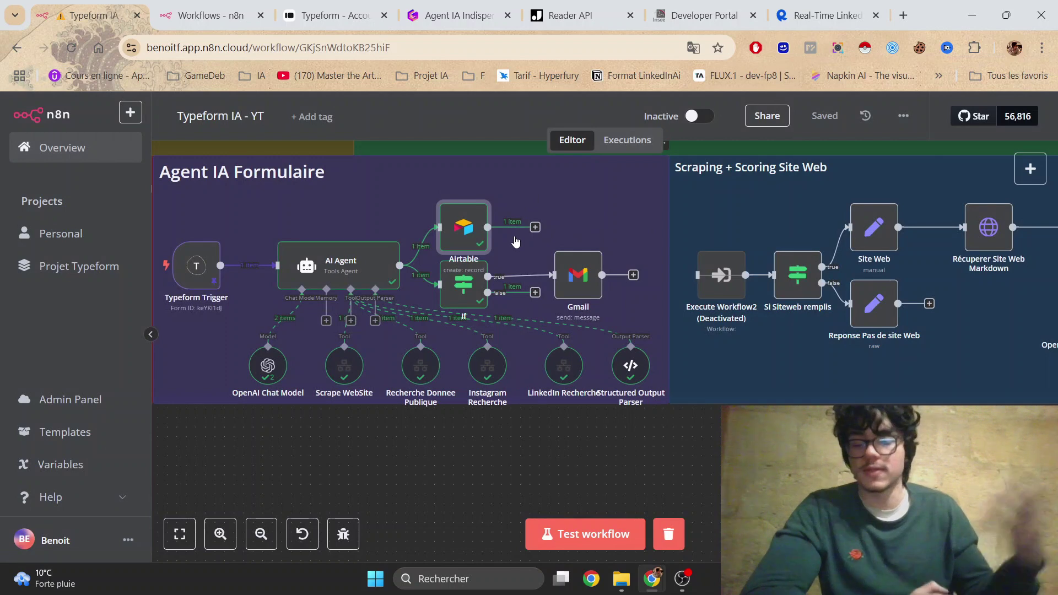
# - Move the Gmail node slightly up, and examine its send settings and the HTML message in the expanded expression editor
pyautogui.moveTo(643, 234); pyautogui.dragTo(794, 310)
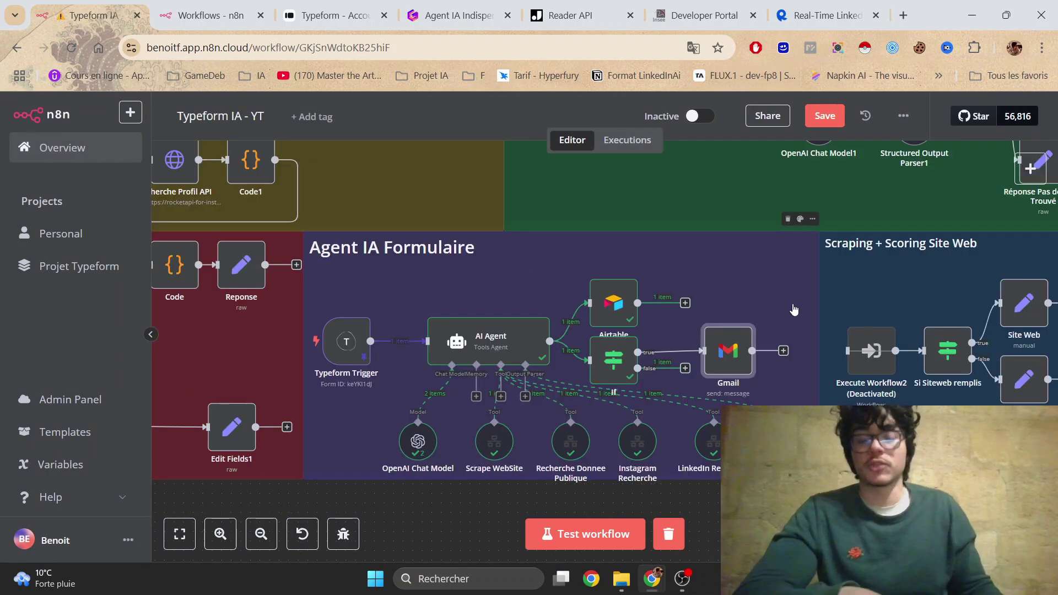
pyautogui.moveTo(738, 361); pyautogui.dragTo(733, 346)
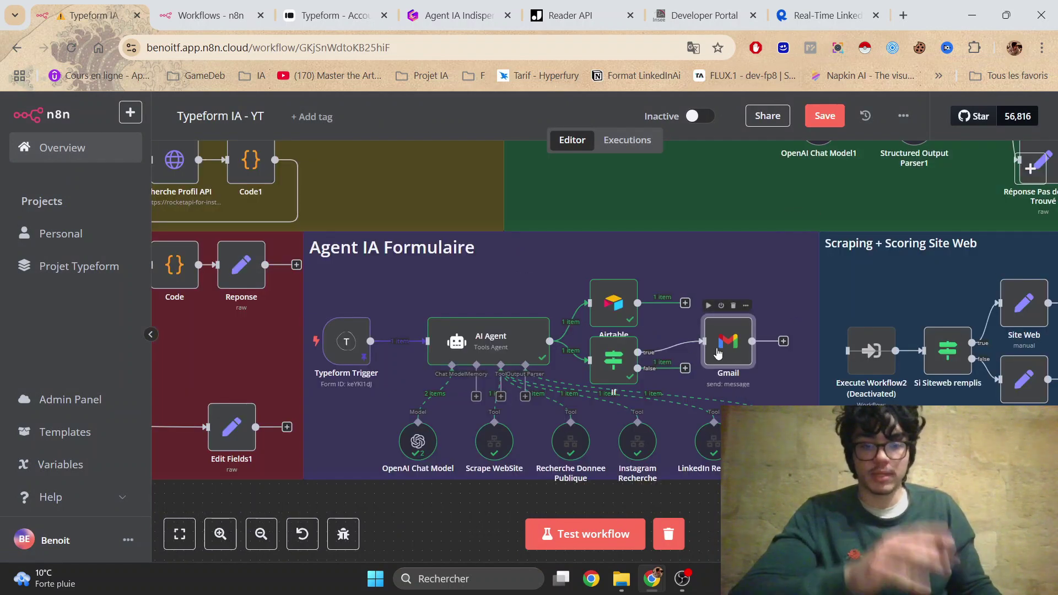
pyautogui.doubleClick(718, 353)
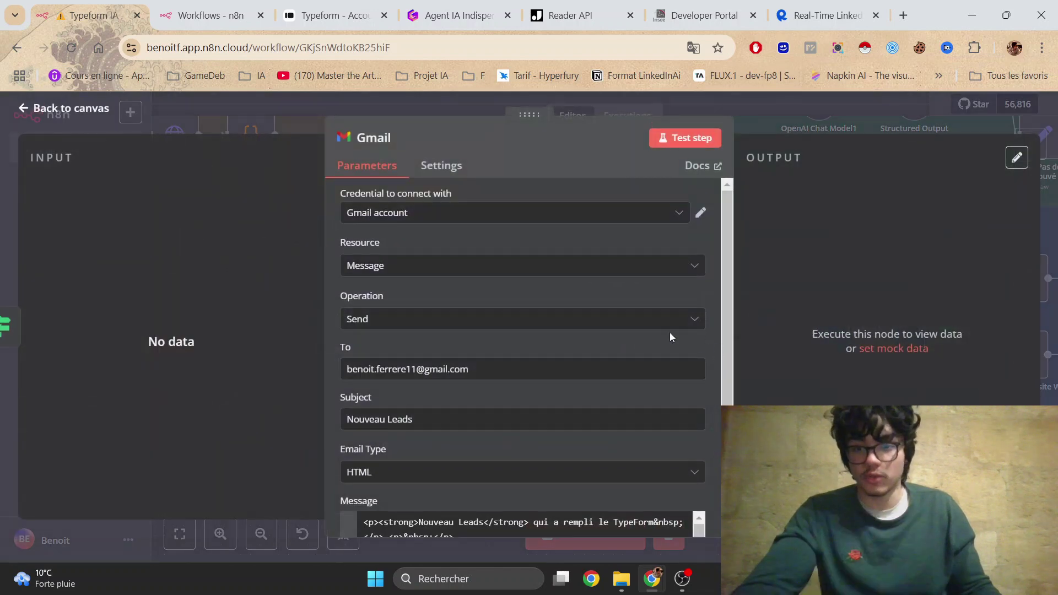
pyautogui.scroll(-3, 728, 307)
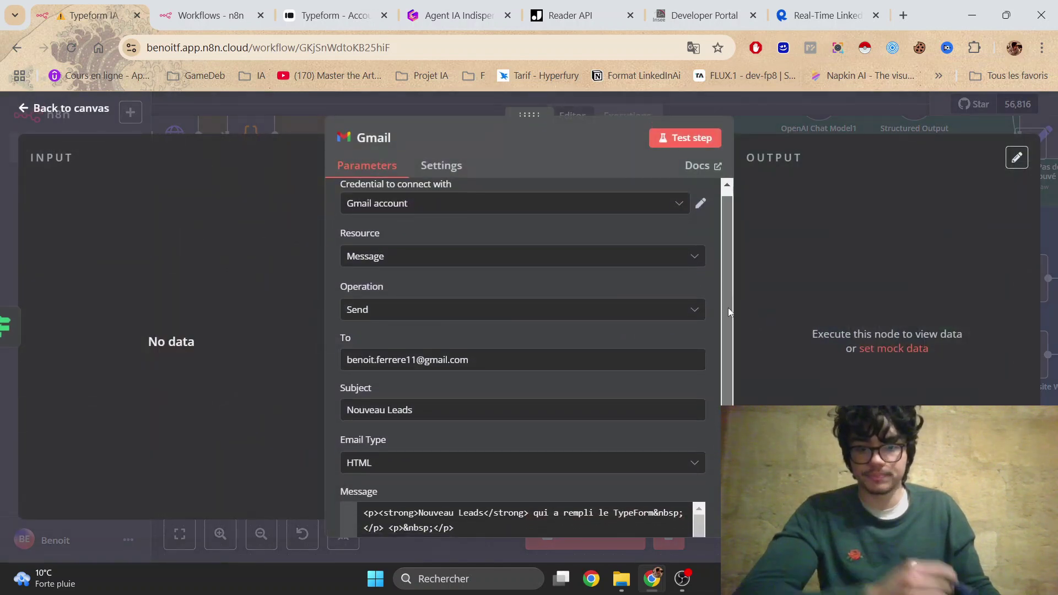
pyautogui.click(699, 426)
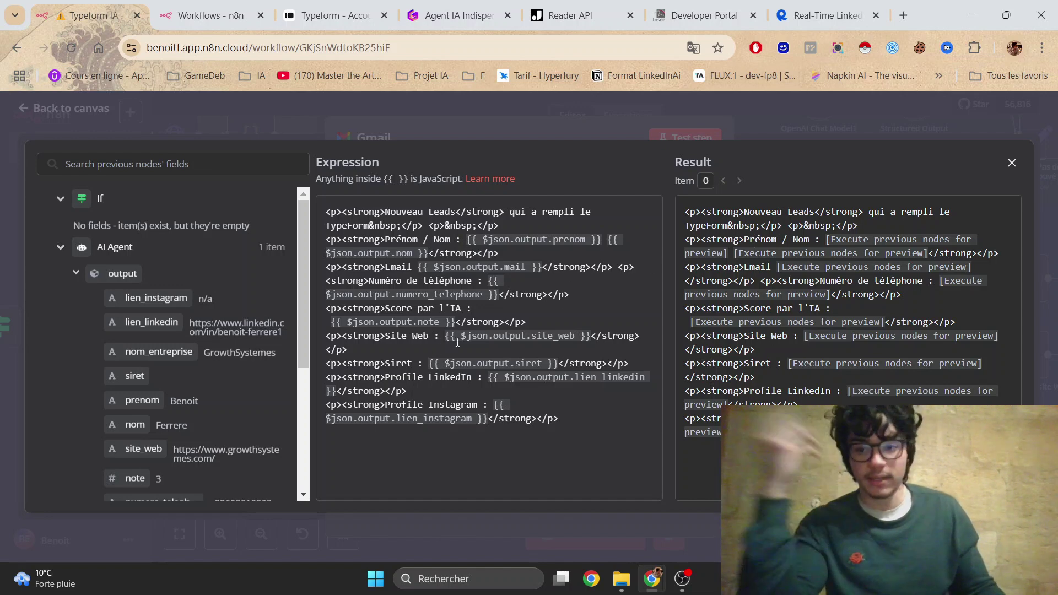
pyautogui.press('Escape')
pyautogui.moveTo(725, 341); pyautogui.dragTo(740, 210)
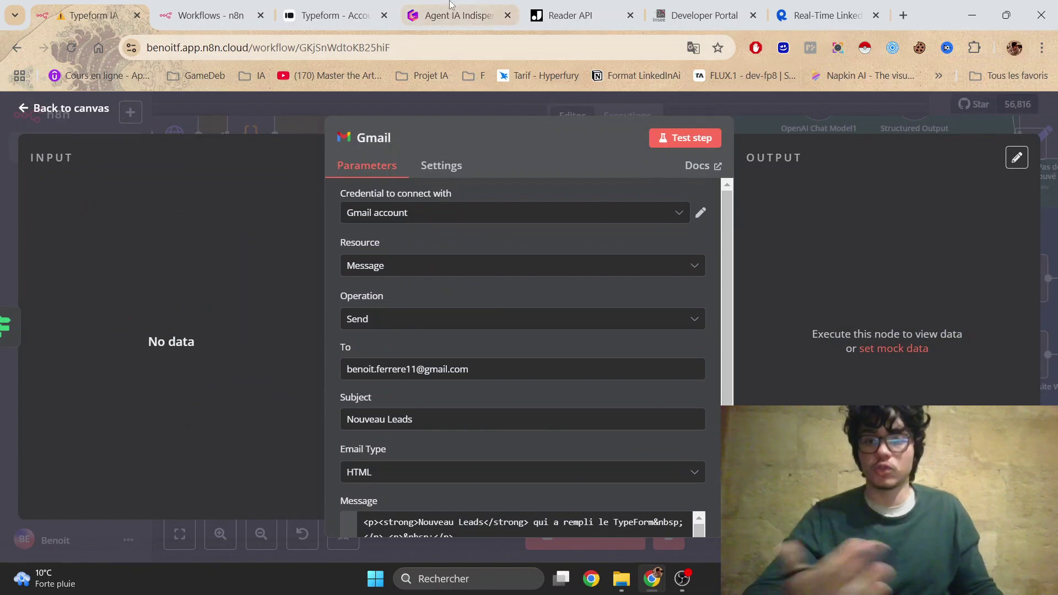
# - Switch to the Agent IA Indispensable Formulaire document in Gamma and find the section on connecting n8n with Google
pyautogui.click(460, 15)
pyautogui.scroll(-10, 744, 343)
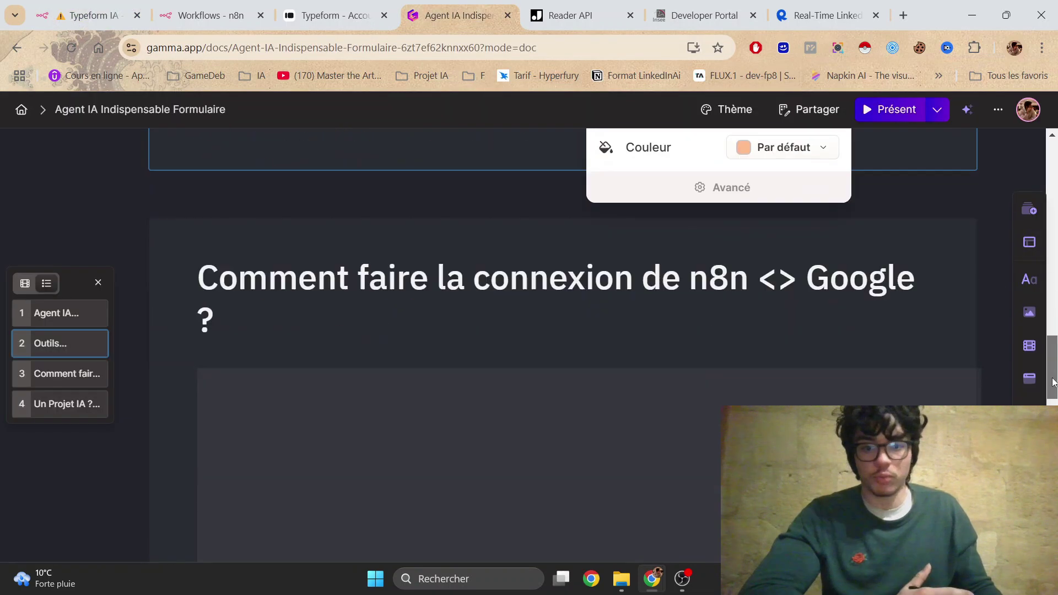